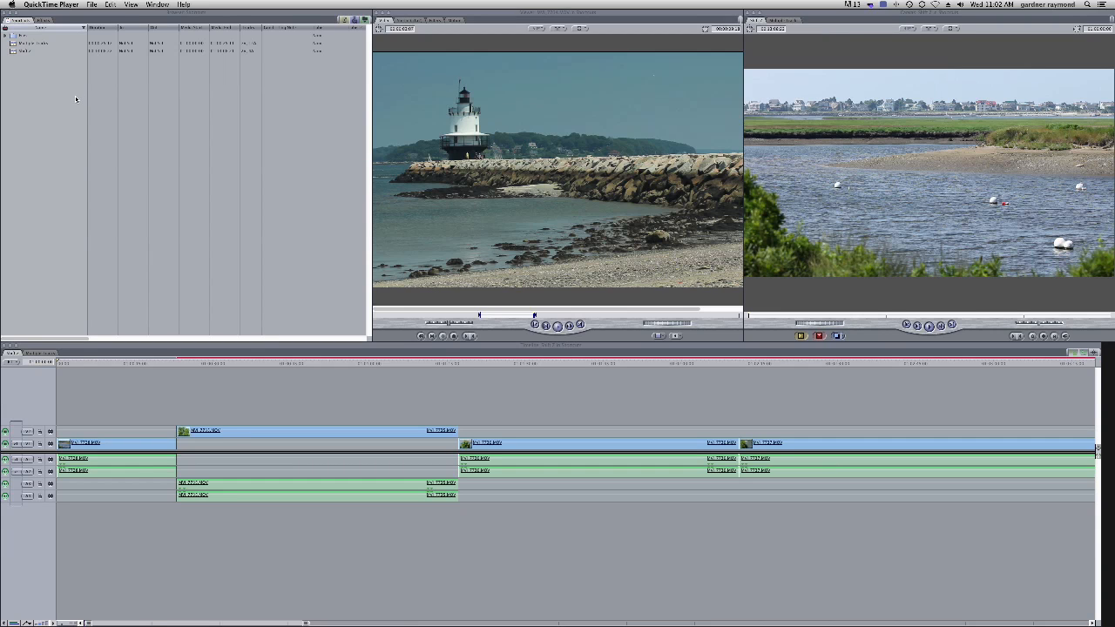
Open the keyboard layout customization window, move it, and enlarge it
click(74, 96)
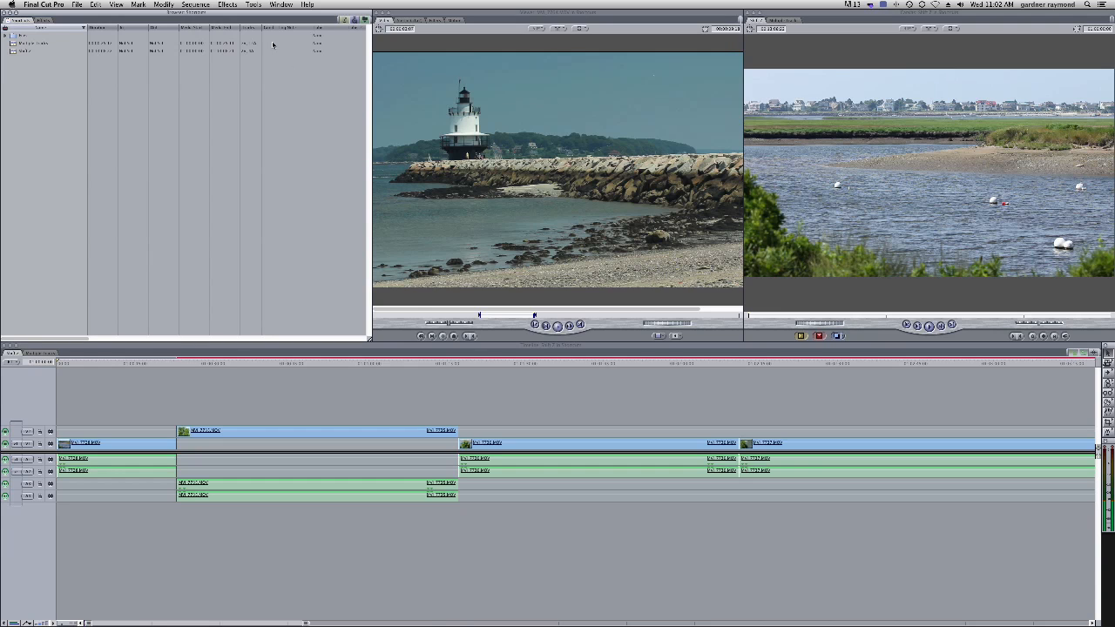
click(254, 5)
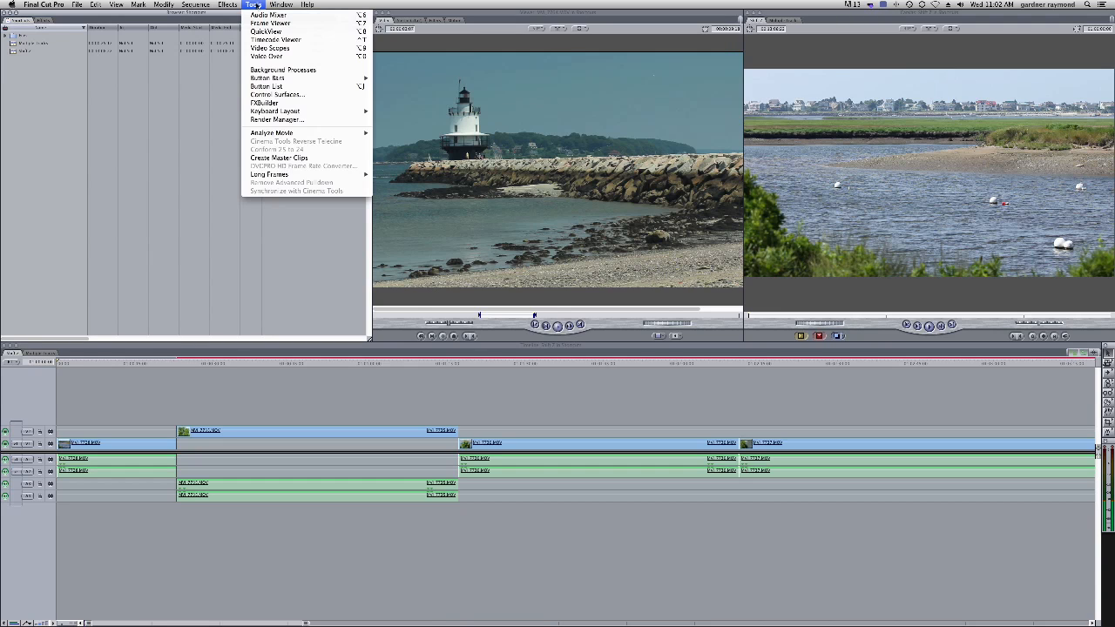
mouse_move(280, 114)
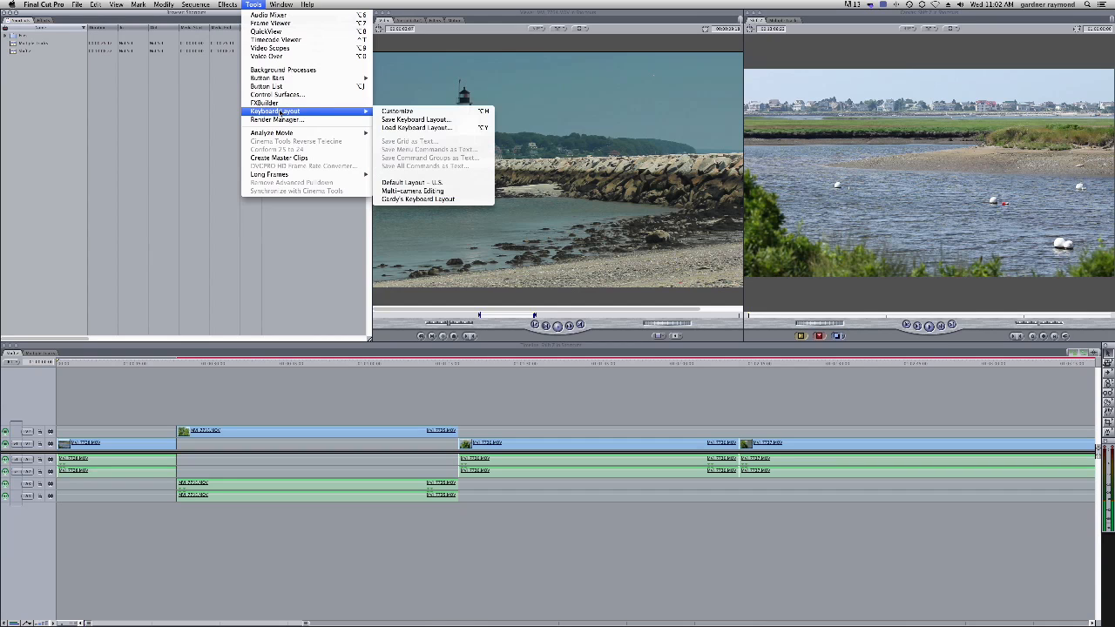
click(408, 112)
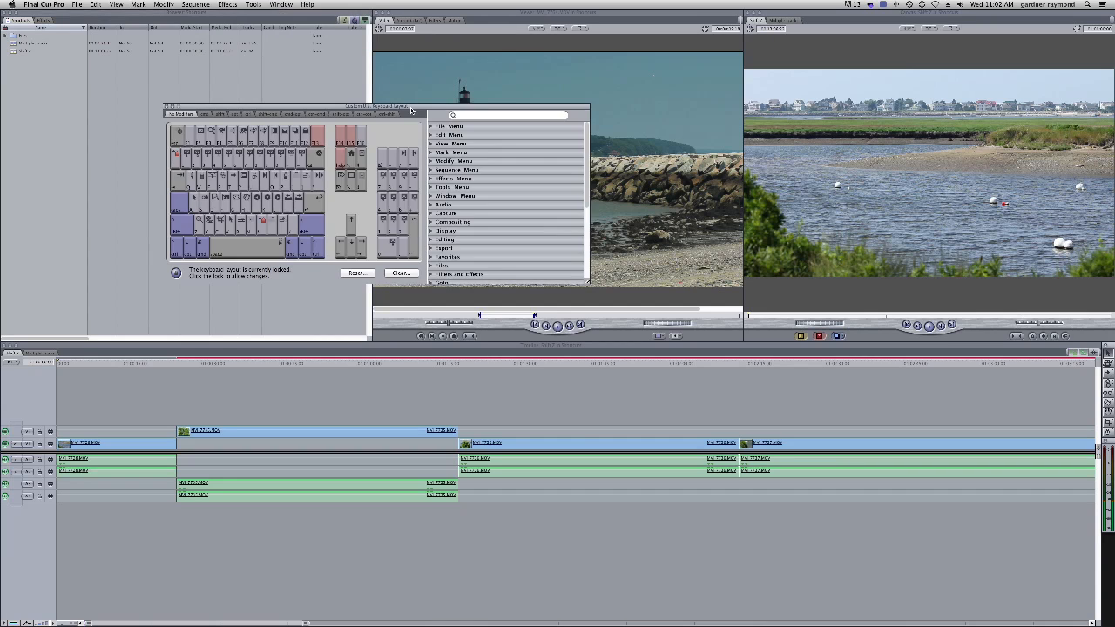
drag(411, 106, 404, 95)
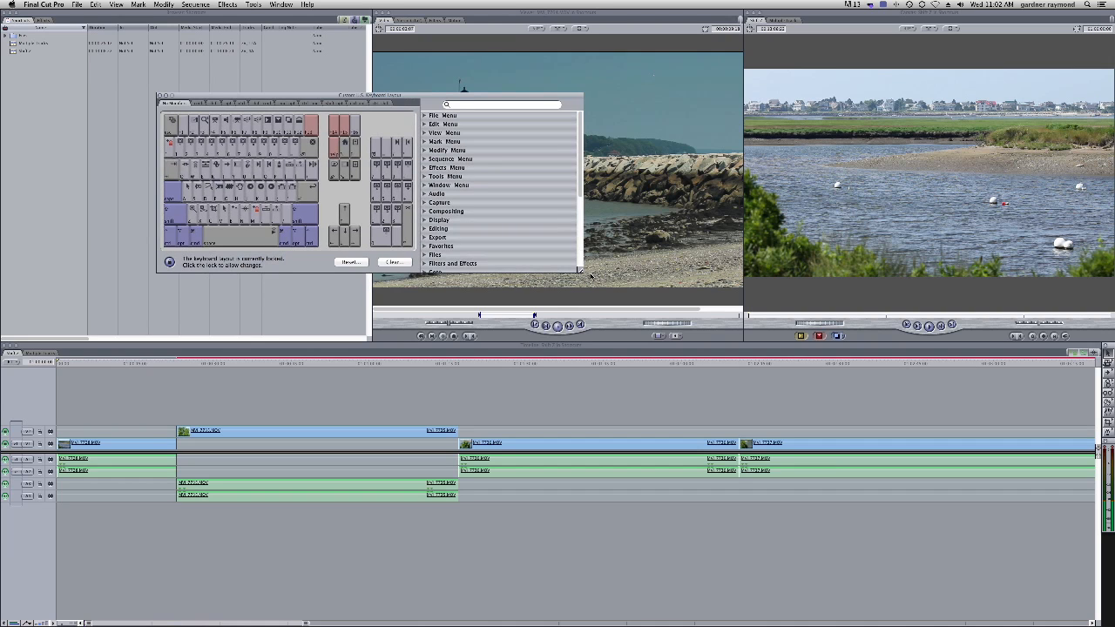
drag(581, 271, 680, 329)
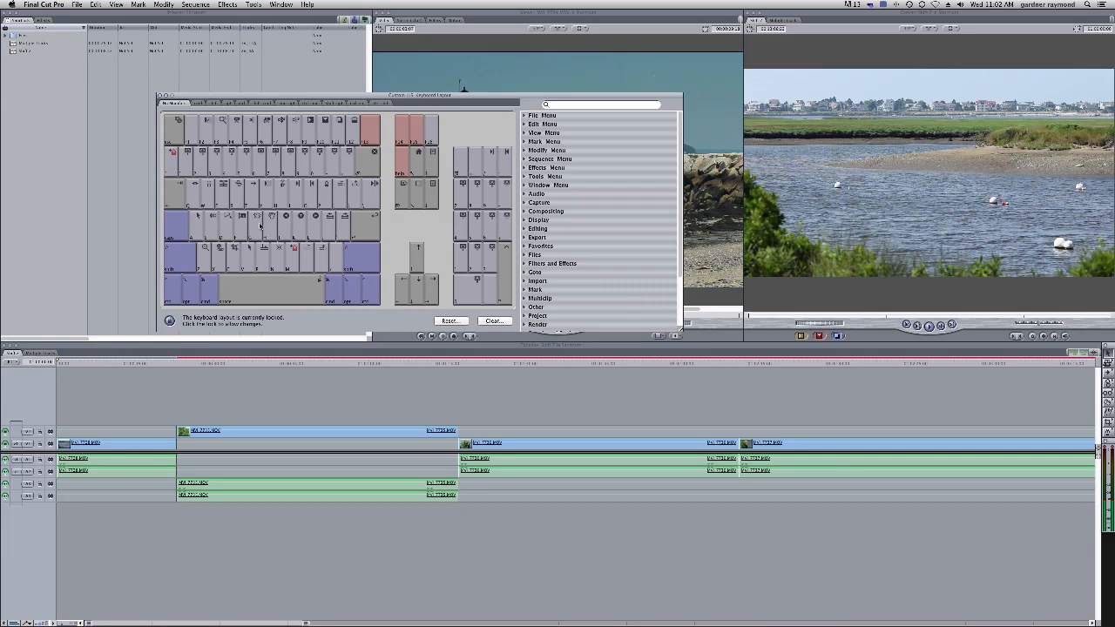
mouse_move(676, 336)
mouse_down()
mouse_move(692, 320)
mouse_move(713, 325)
mouse_up()
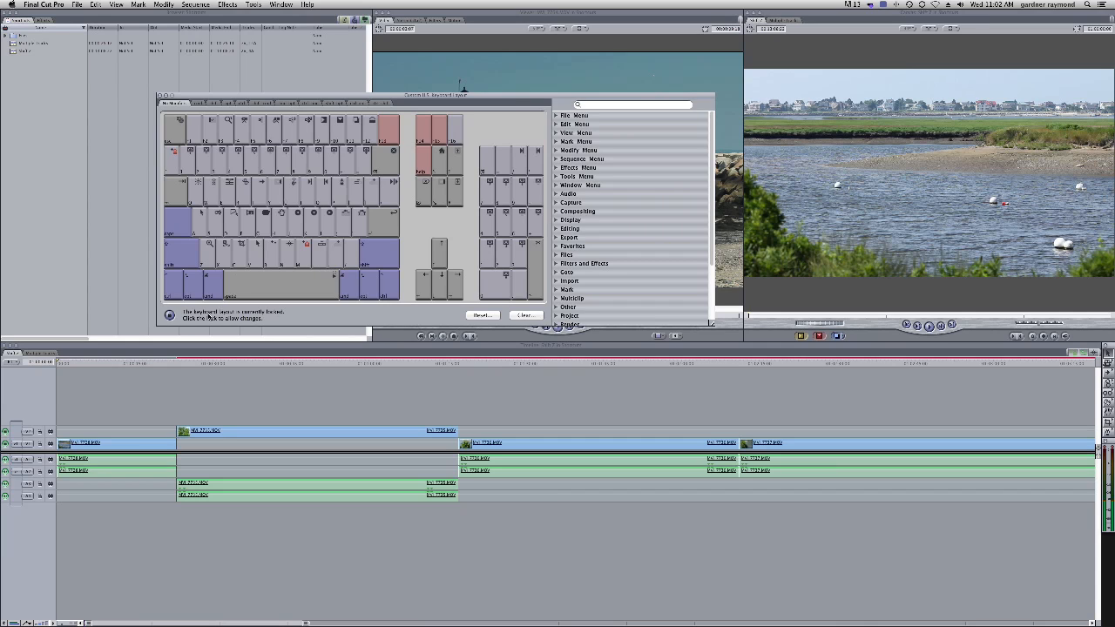
Unlock the keyboard layout for editing and expand the File Menu command list
click(170, 317)
click(229, 104)
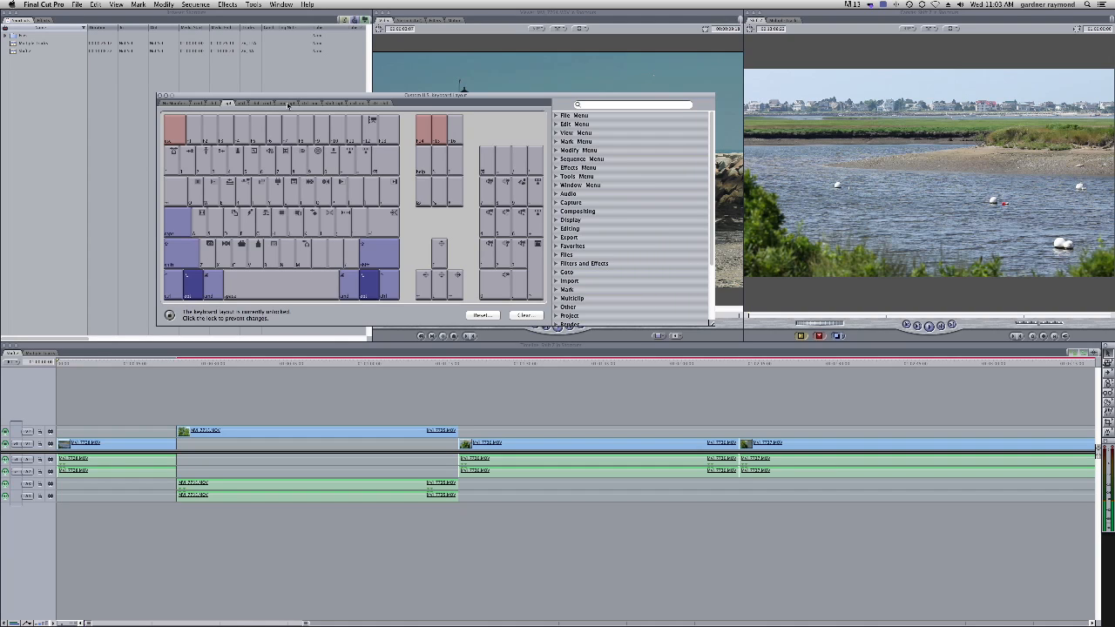
key(alt+super)
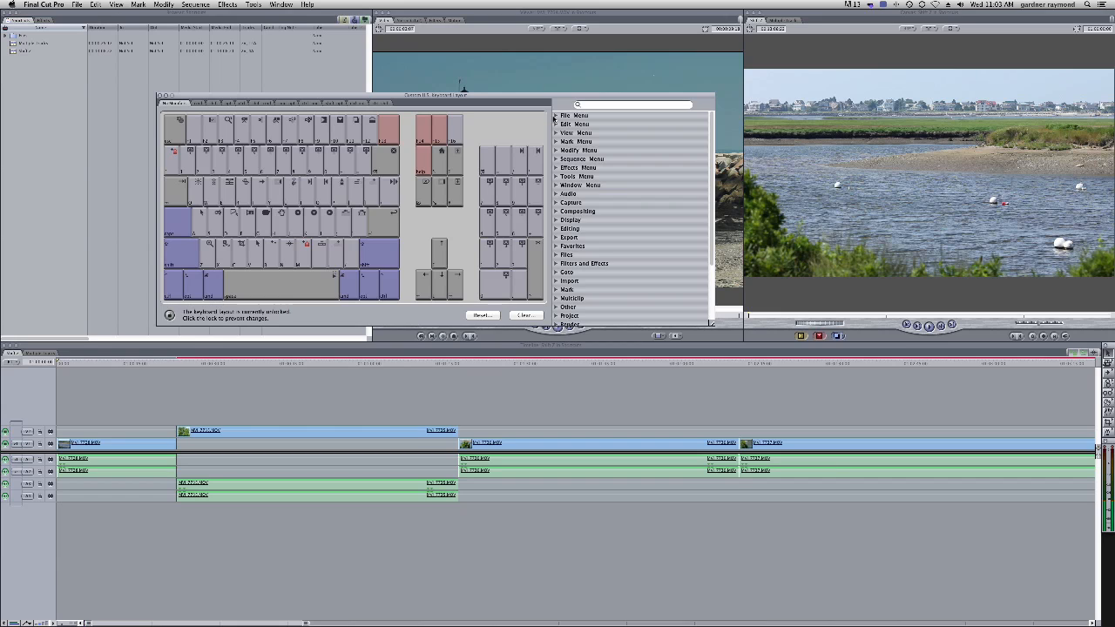
click(557, 116)
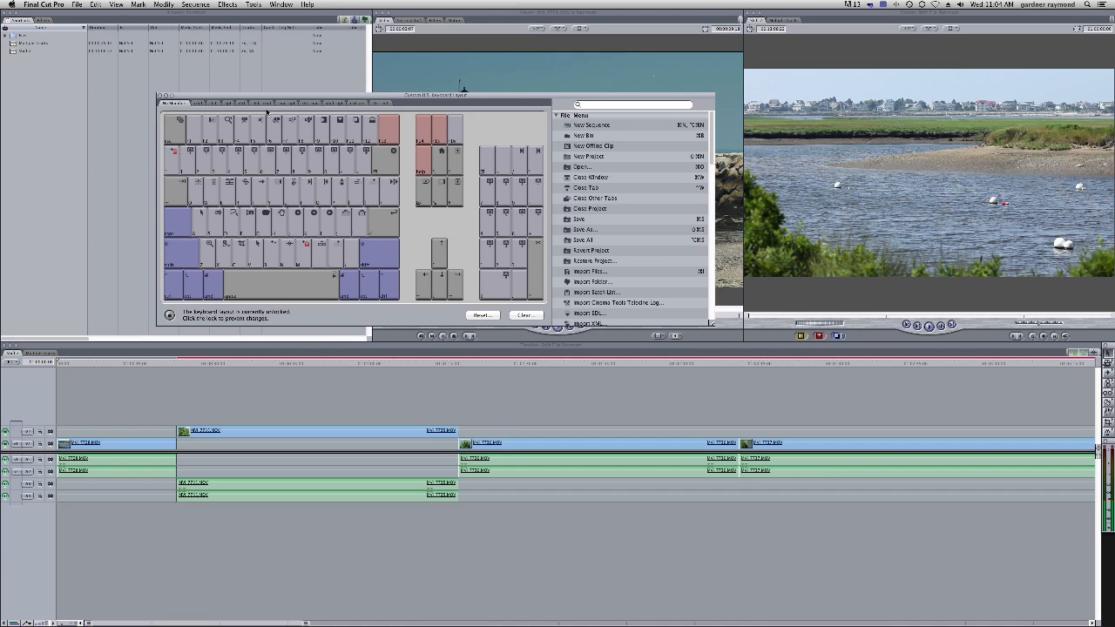
Assign the New Bin command to the B key on a modifier tab, then relock the layout and close the window
click(311, 104)
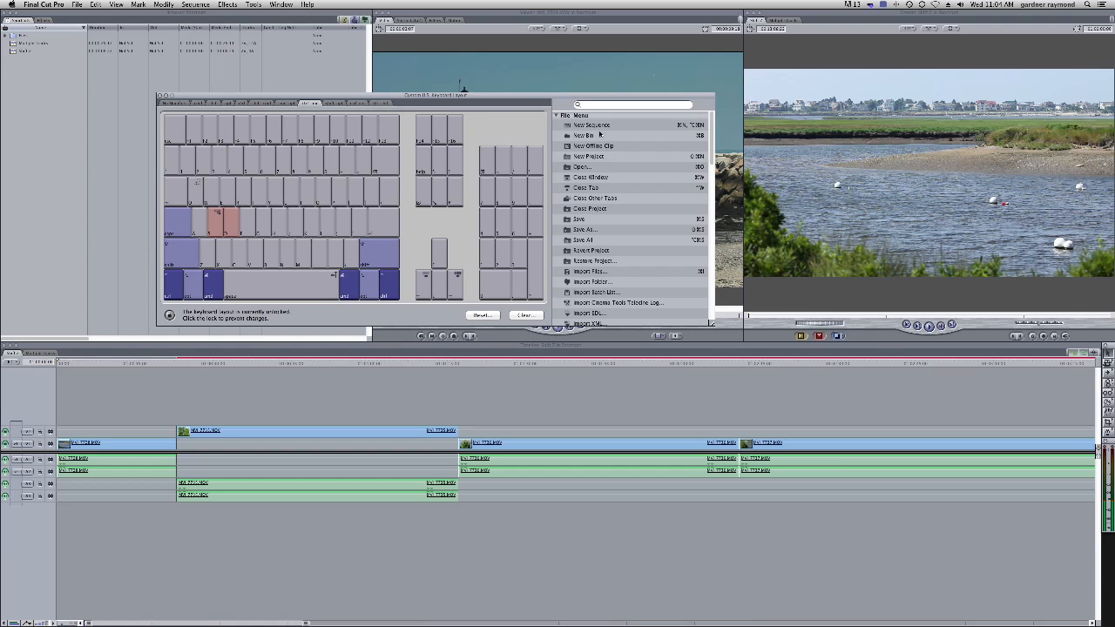
drag(567, 137, 416, 175)
drag(588, 135, 271, 257)
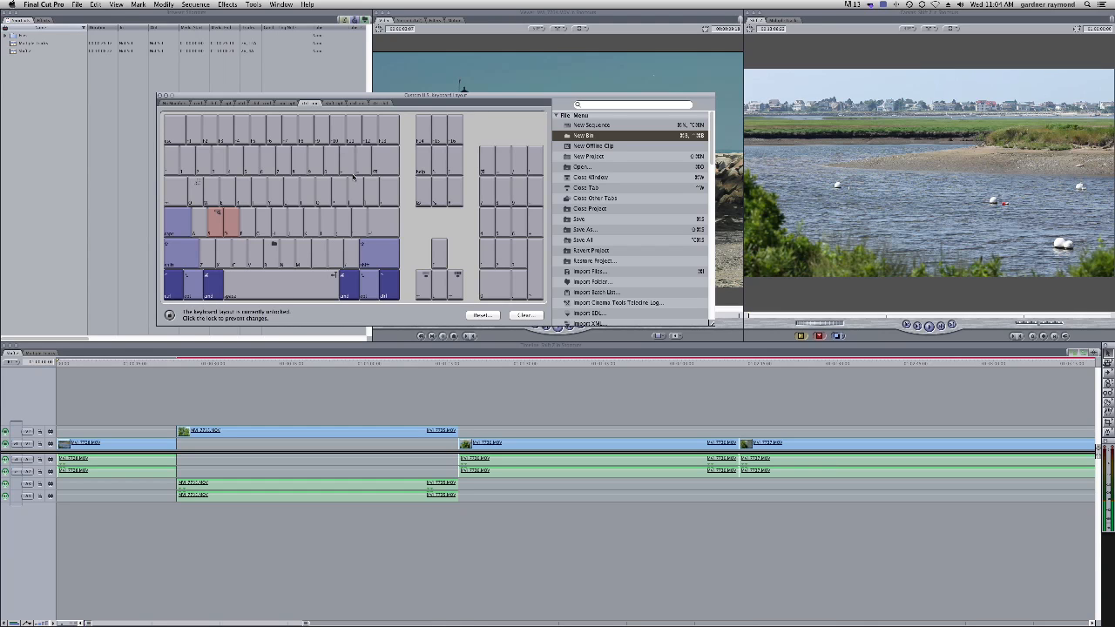
click(170, 315)
click(161, 95)
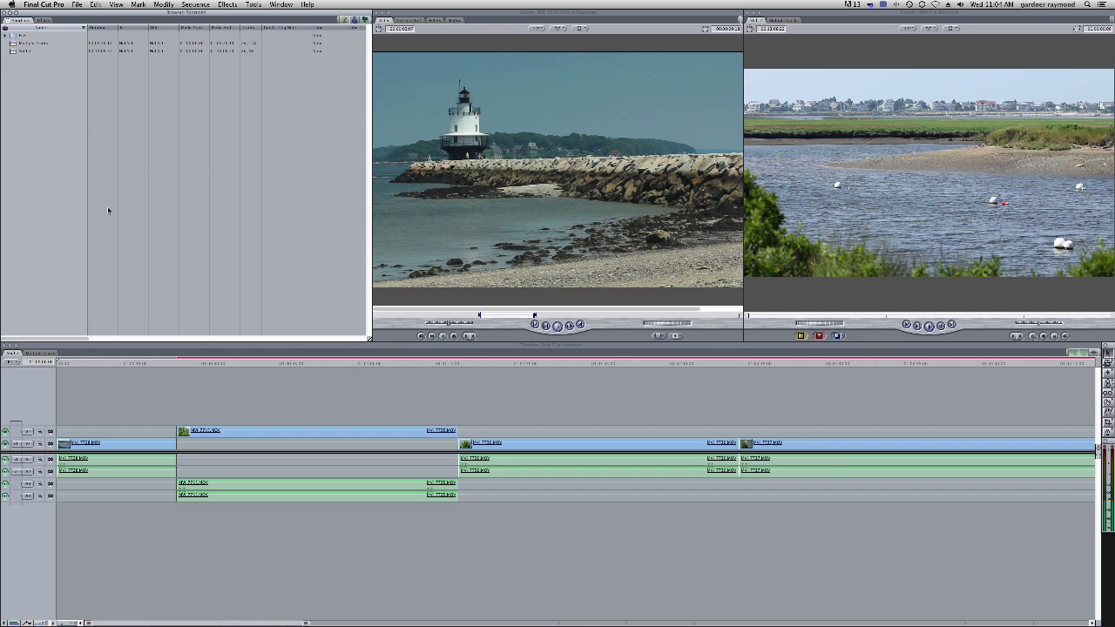
Create a new bin in the browser with the shortcut and accept its name
key(super+b)
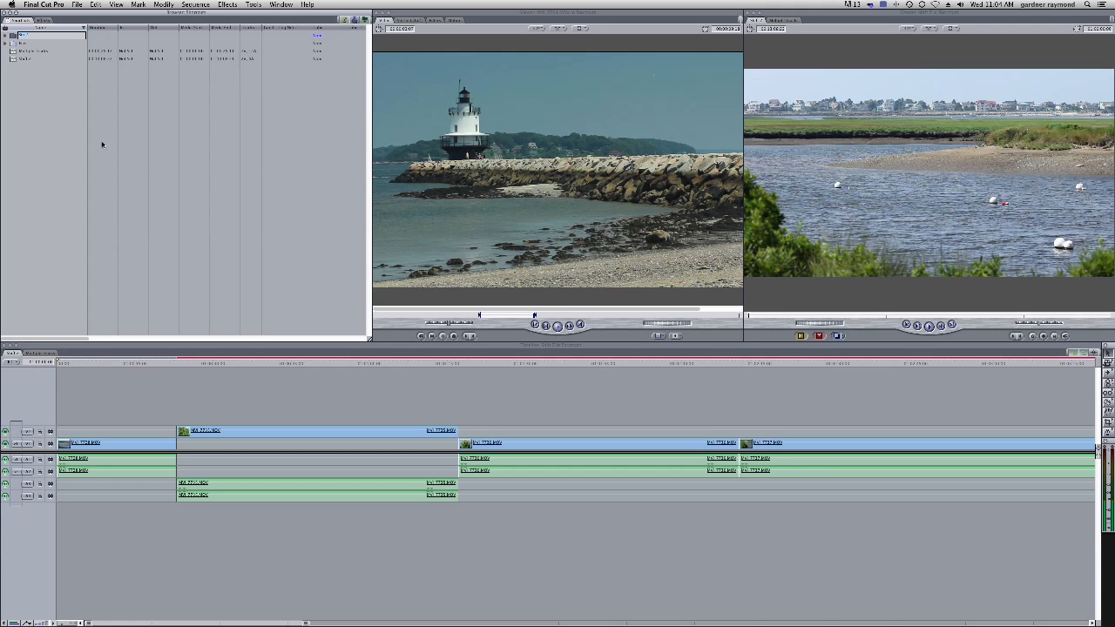
key(Return)
Save the keyboard layout as the user's named 'Keyboard Layout 2' in the Keyboard Layouts folder
click(254, 5)
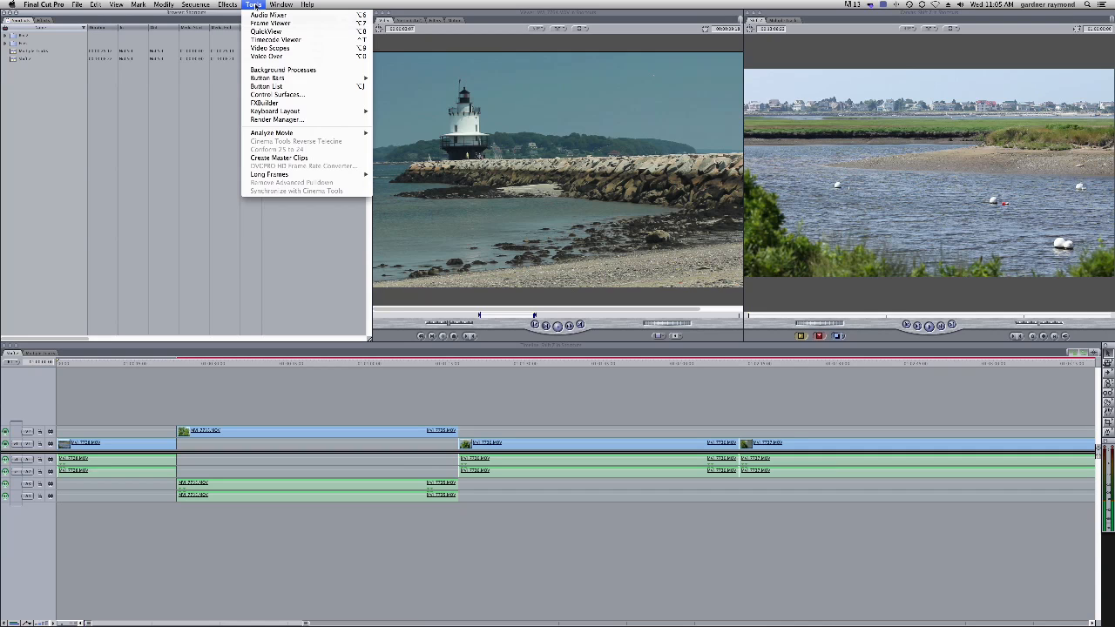
mouse_move(287, 112)
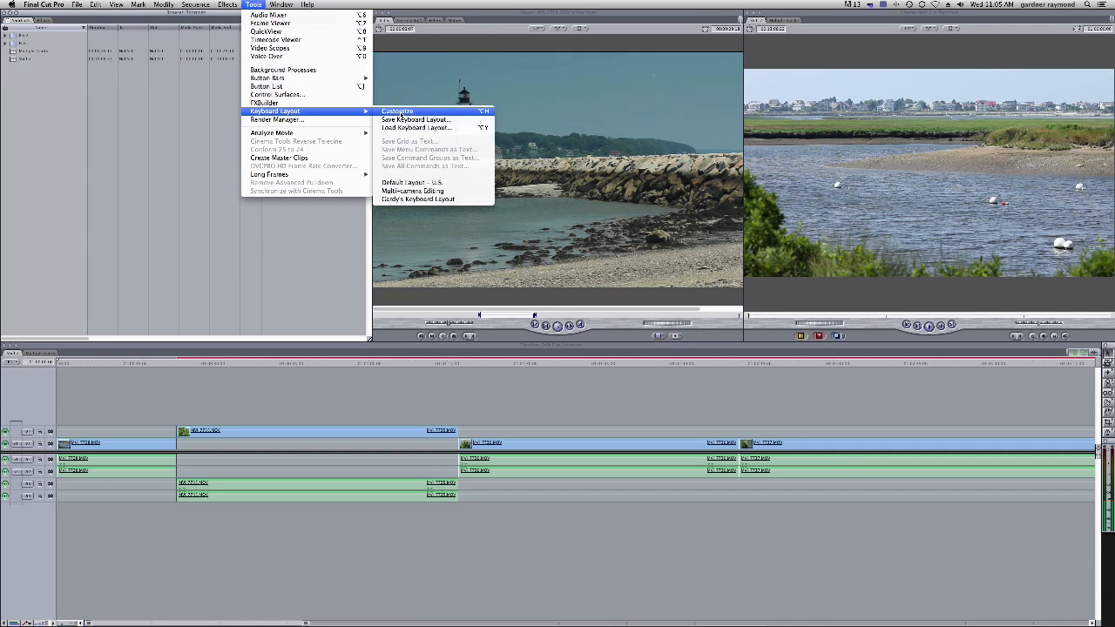
click(418, 119)
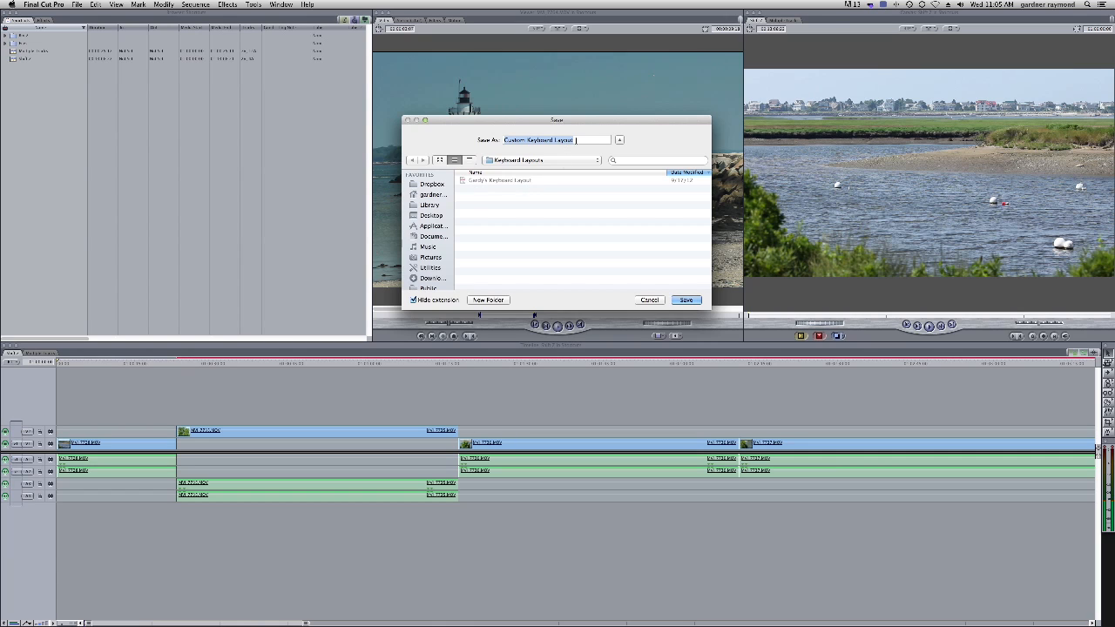
text(Gar)
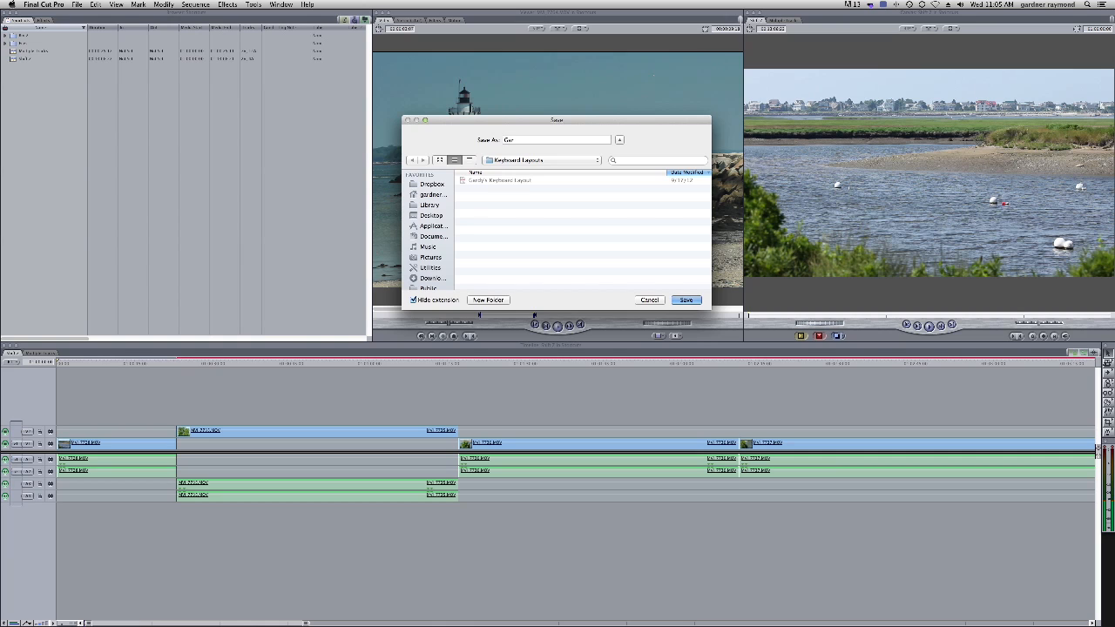
text(dy's Keyboard Layou)
click(597, 161)
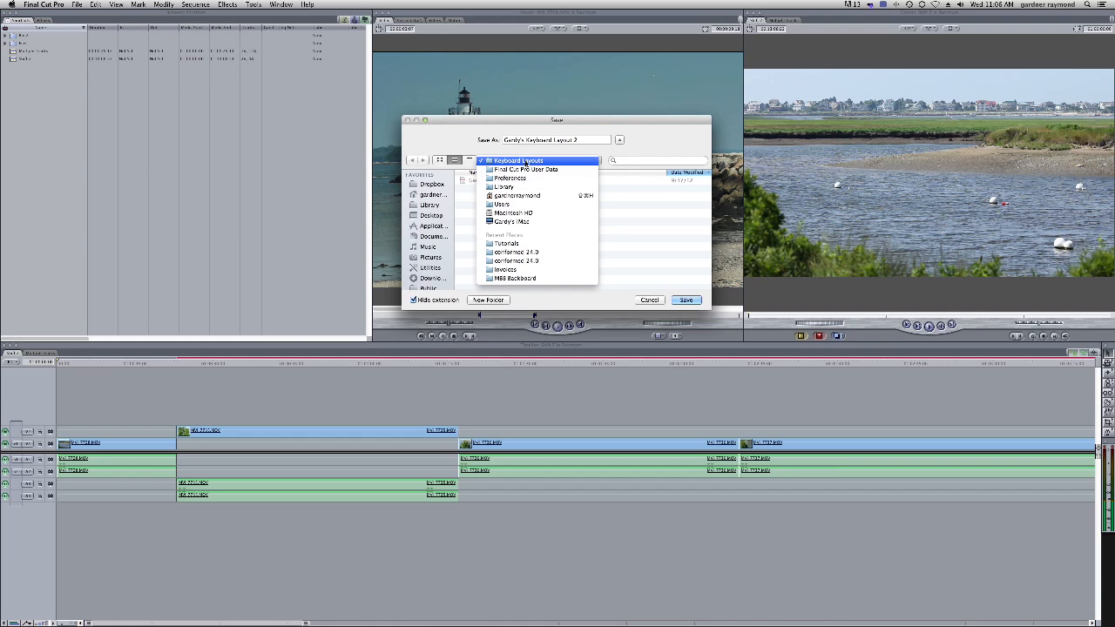
click(525, 164)
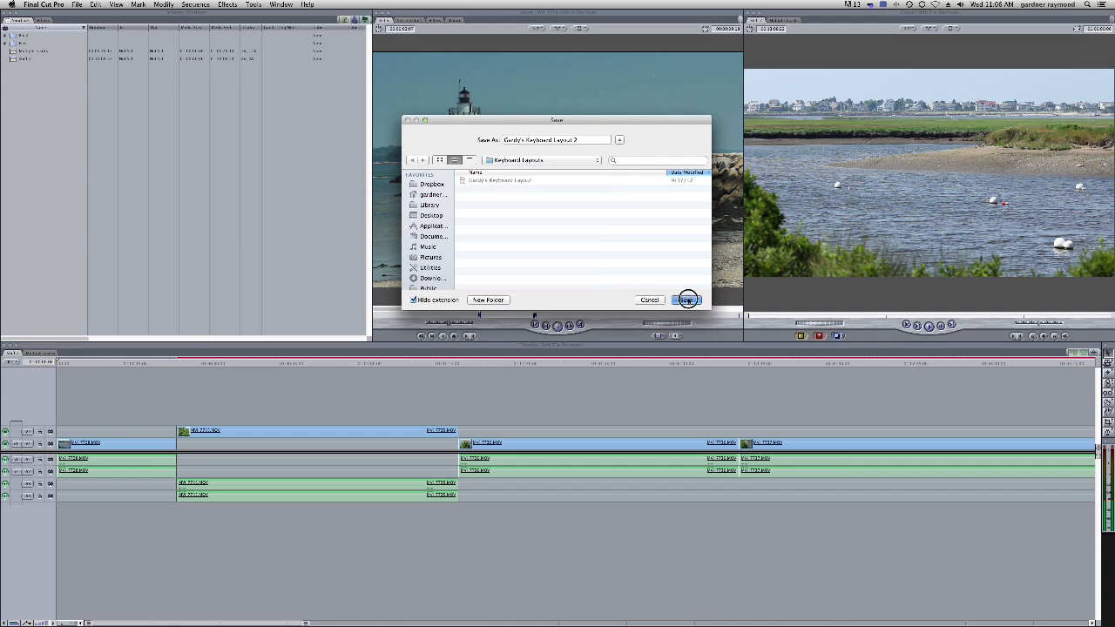
click(686, 299)
Create another new bin in the browser using the shortcut
click(75, 122)
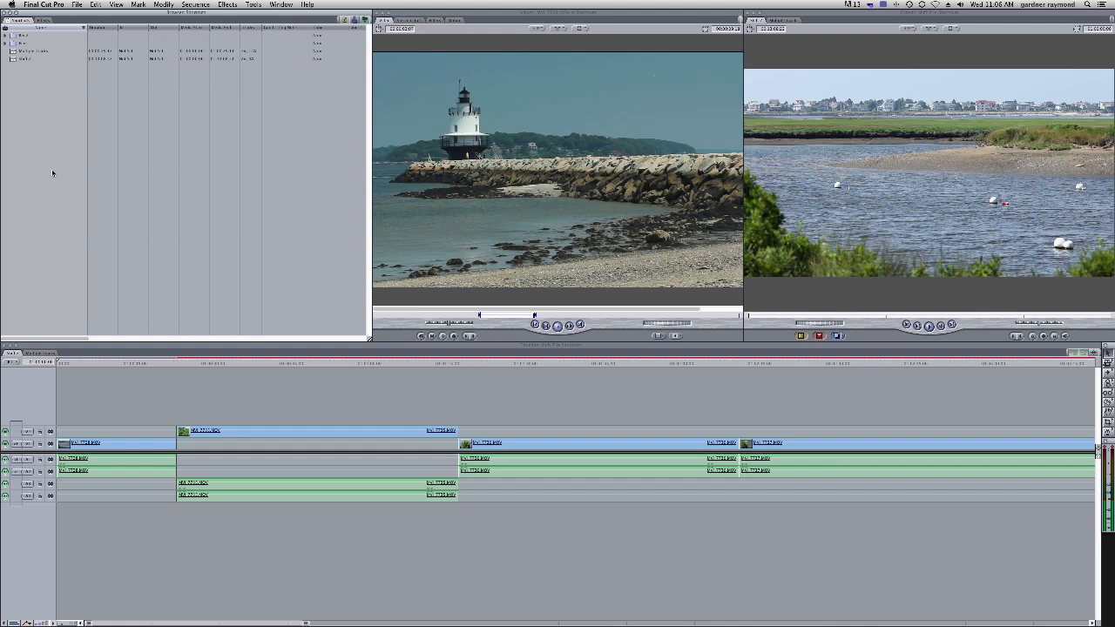
key(super+b)
Load the original personal keyboard layout from the Keyboard Layouts folder
click(252, 4)
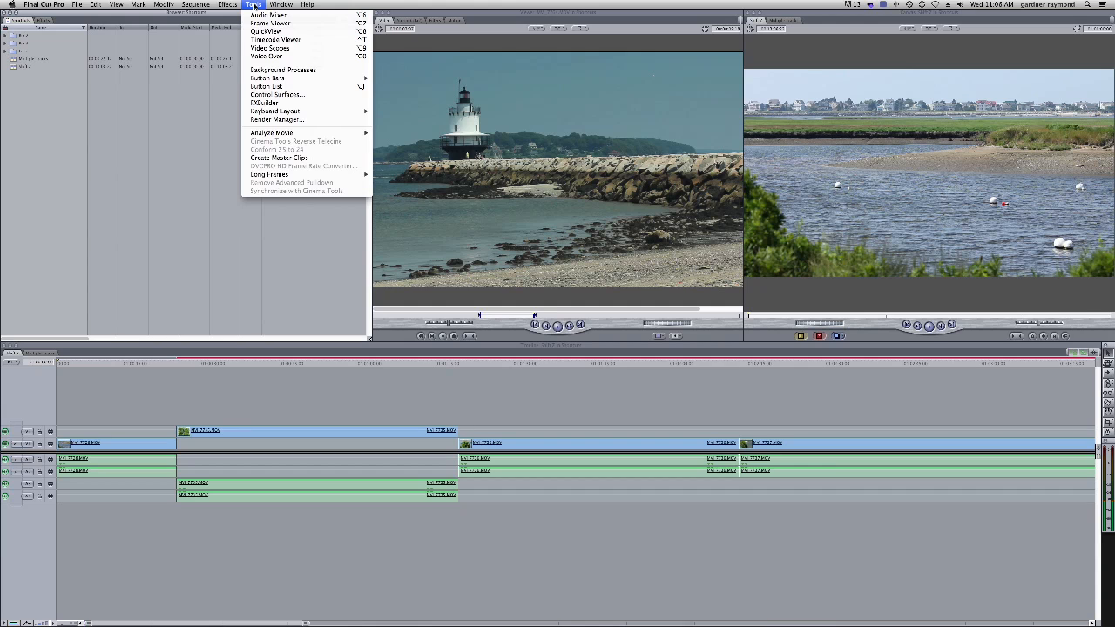
mouse_move(305, 112)
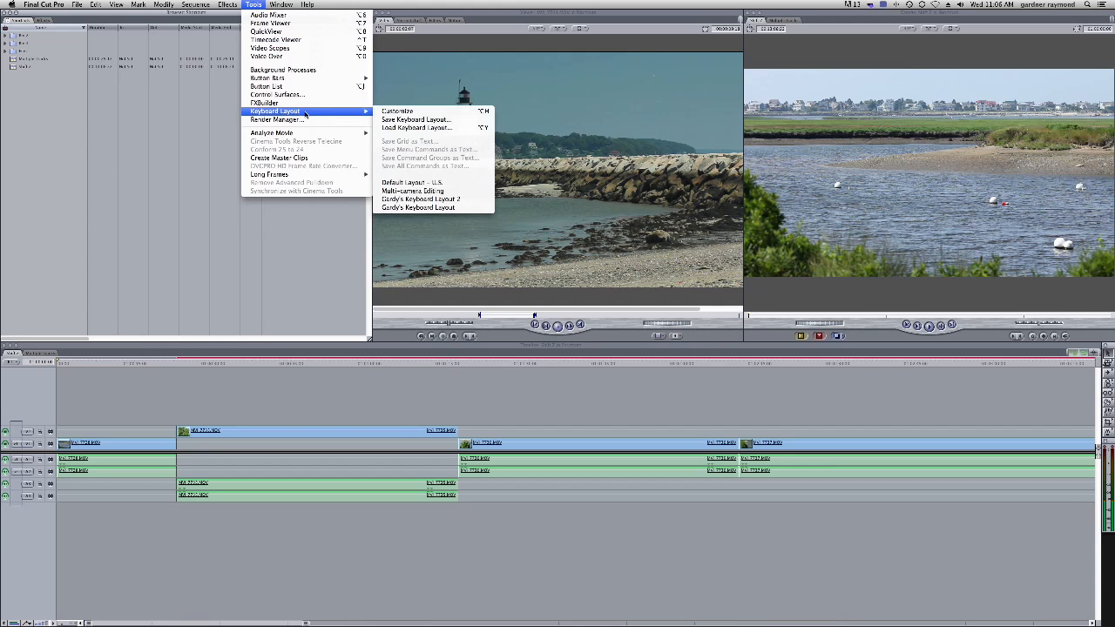
click(433, 128)
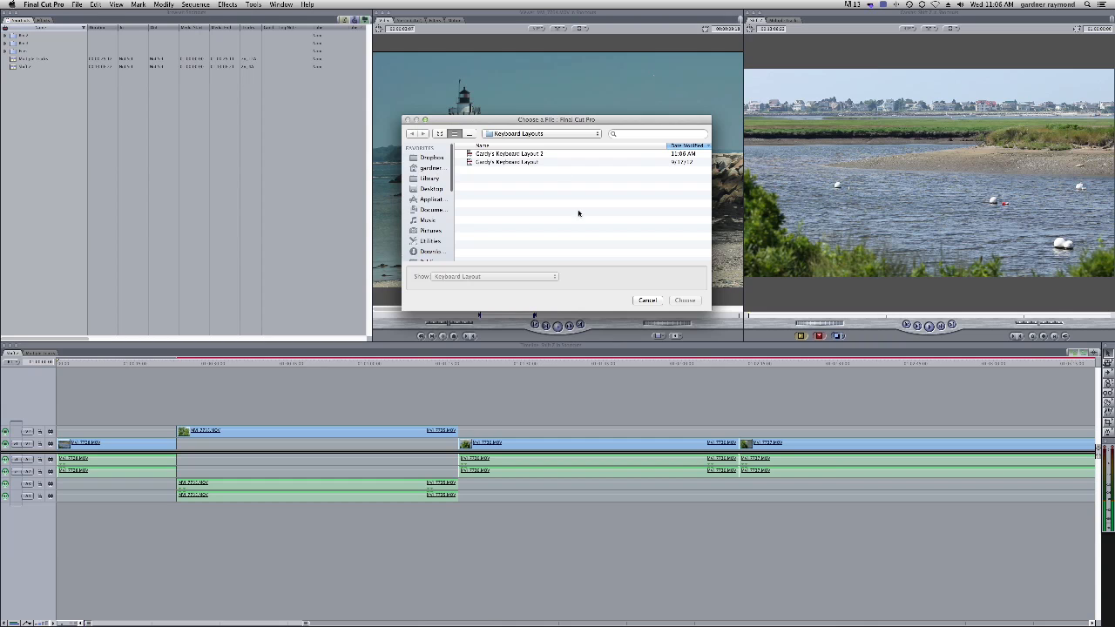
click(519, 164)
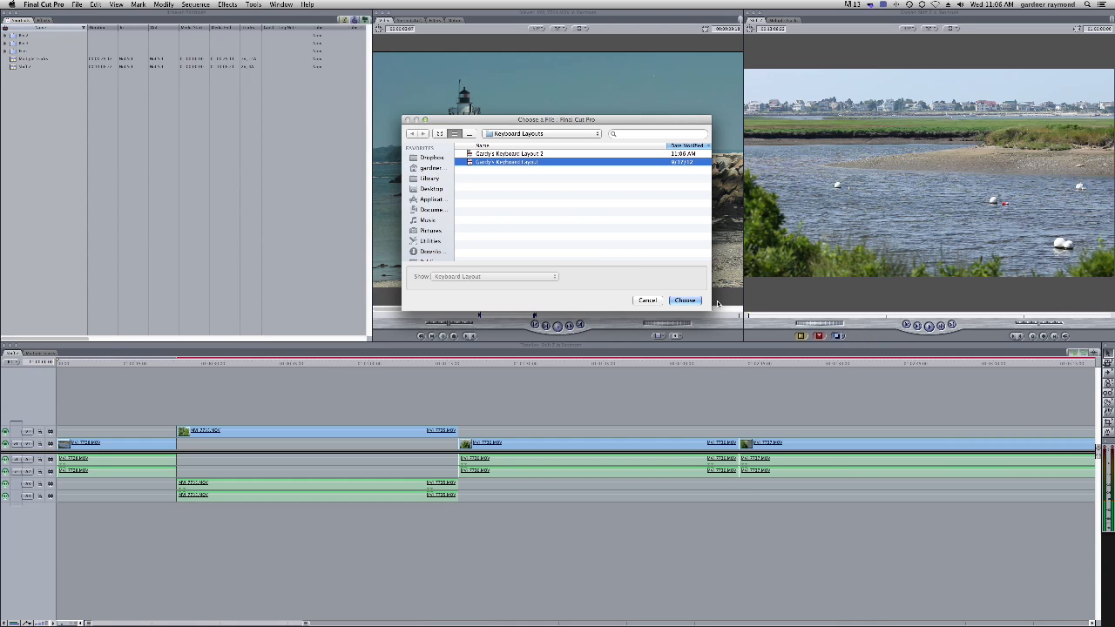
click(686, 300)
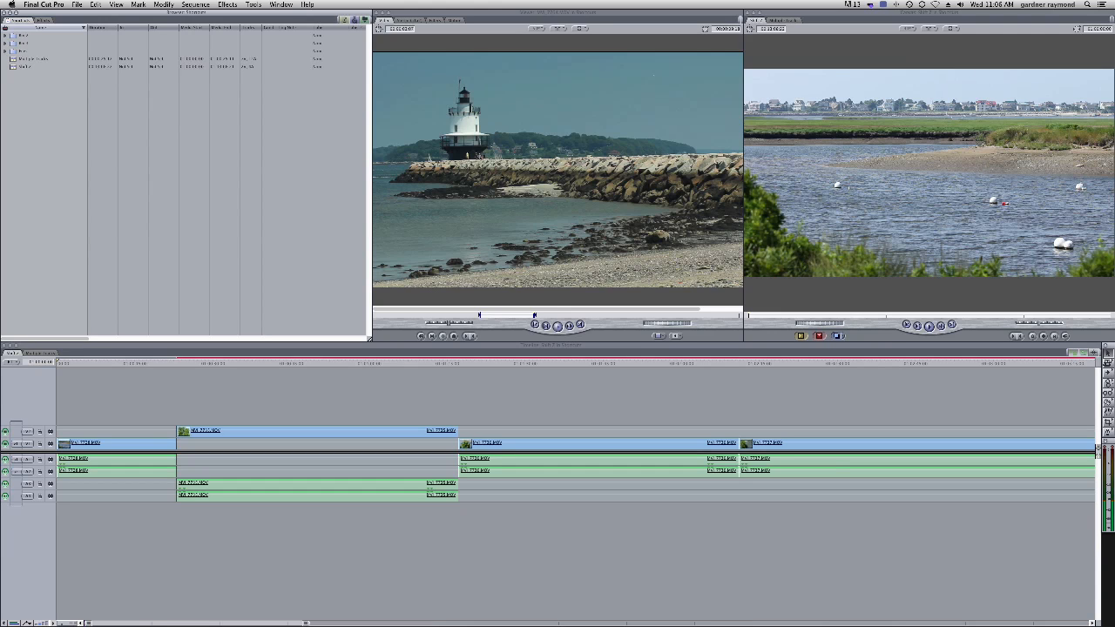
Open the Load Keyboard Layout dialog to examine where the Keyboard Layouts folder is stored, then cancel
click(258, 5)
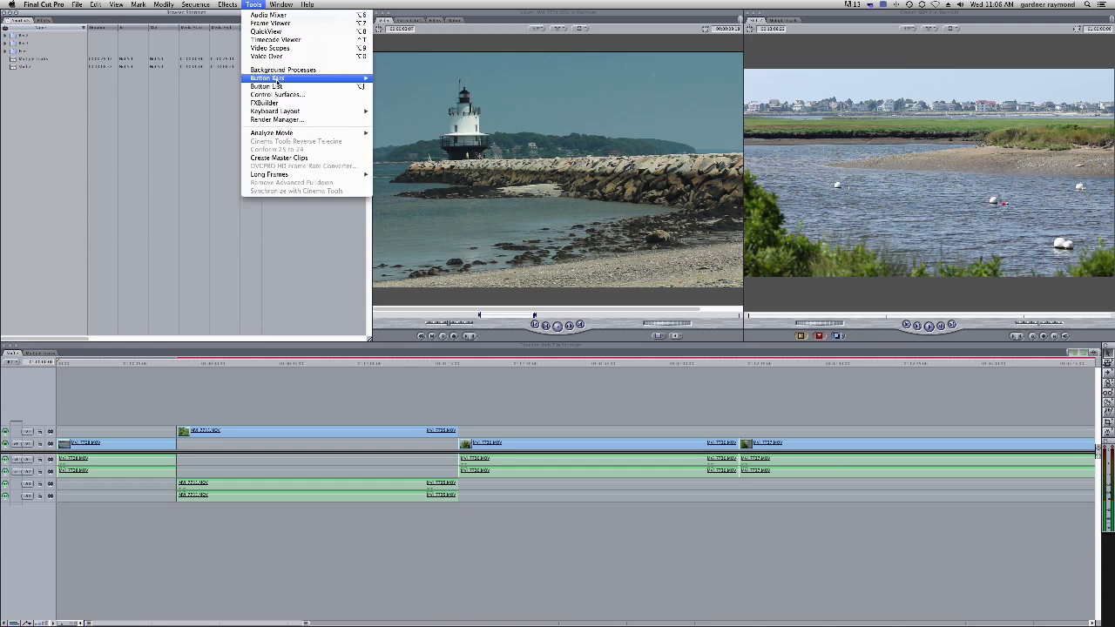
mouse_move(279, 111)
click(418, 131)
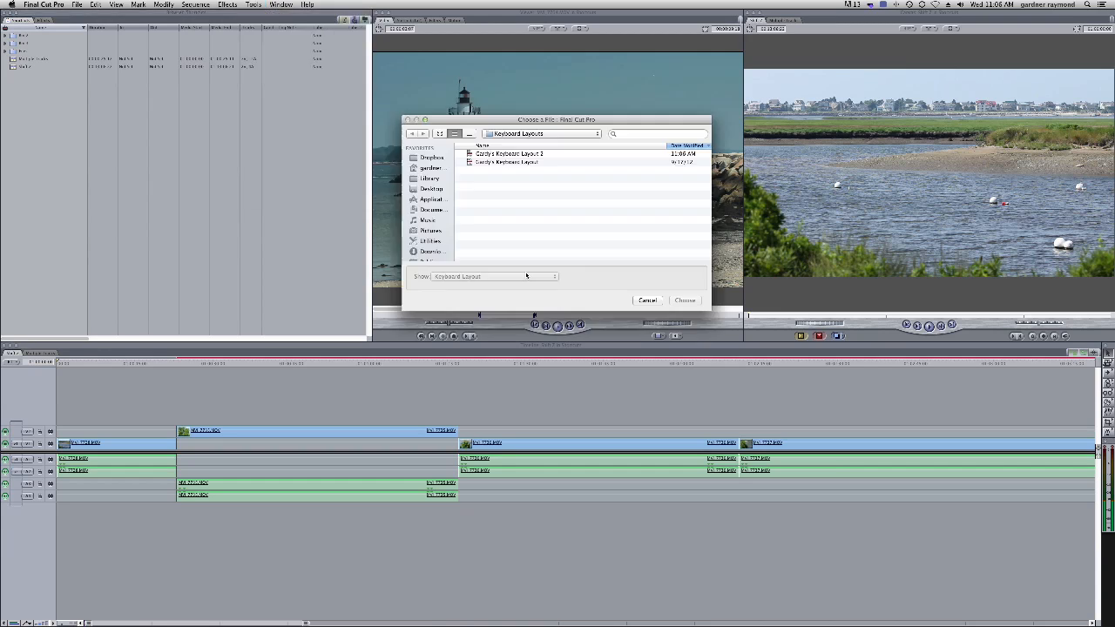
click(595, 135)
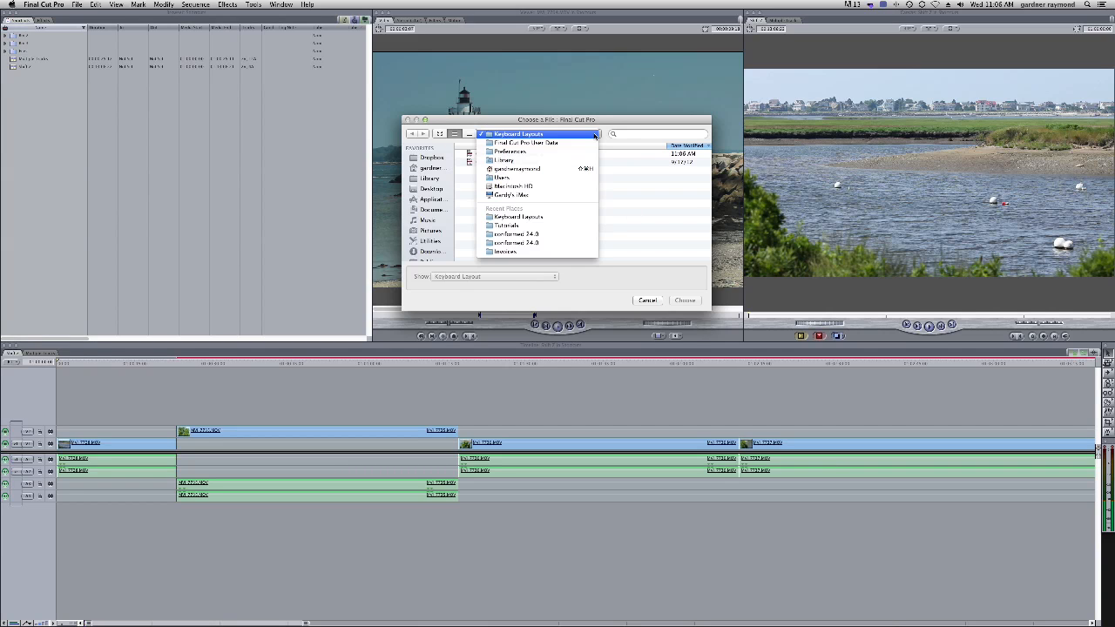
click(569, 135)
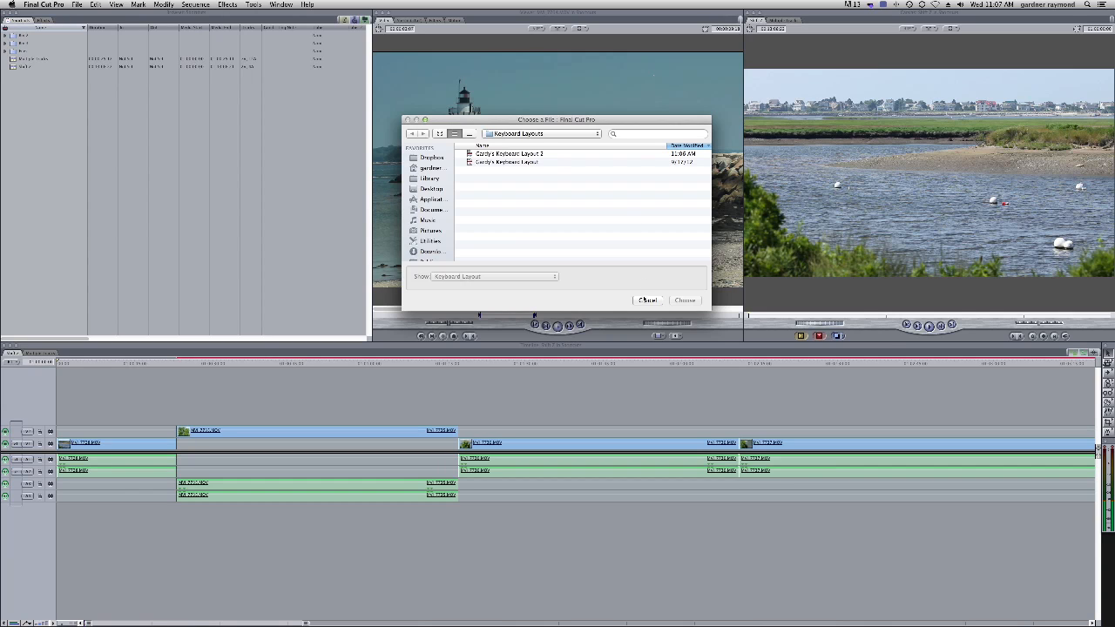
click(648, 300)
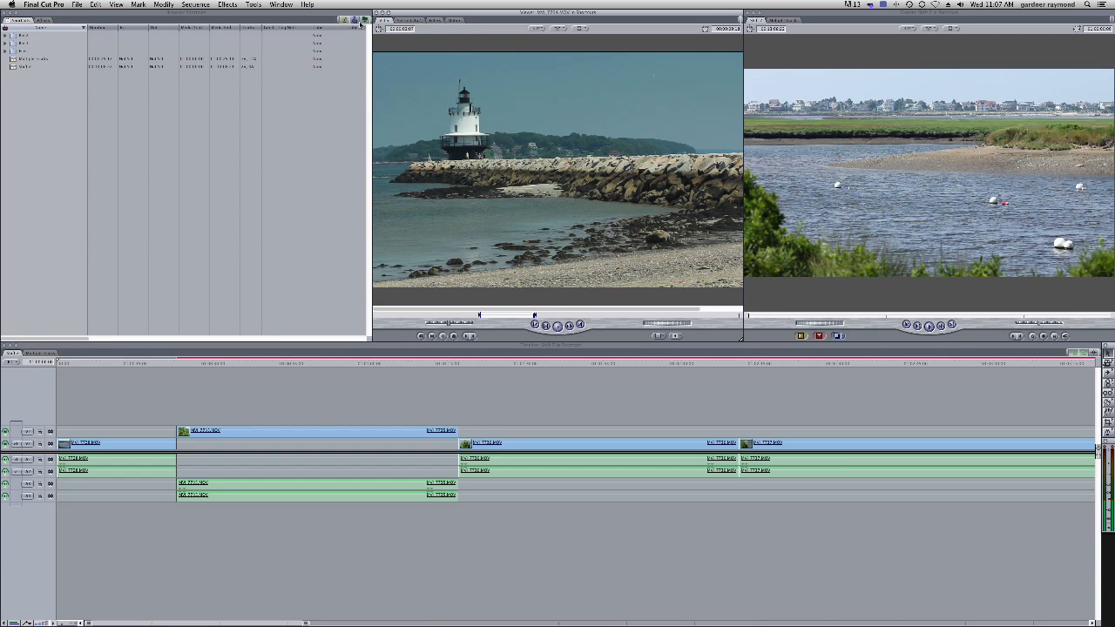
click(59, 110)
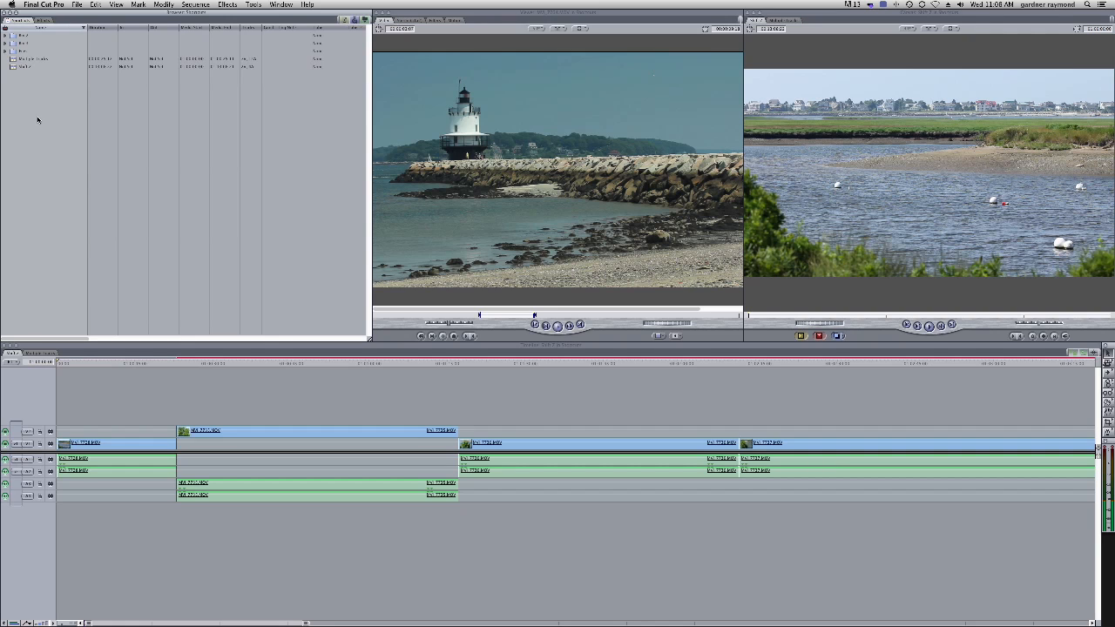
key(super+i)
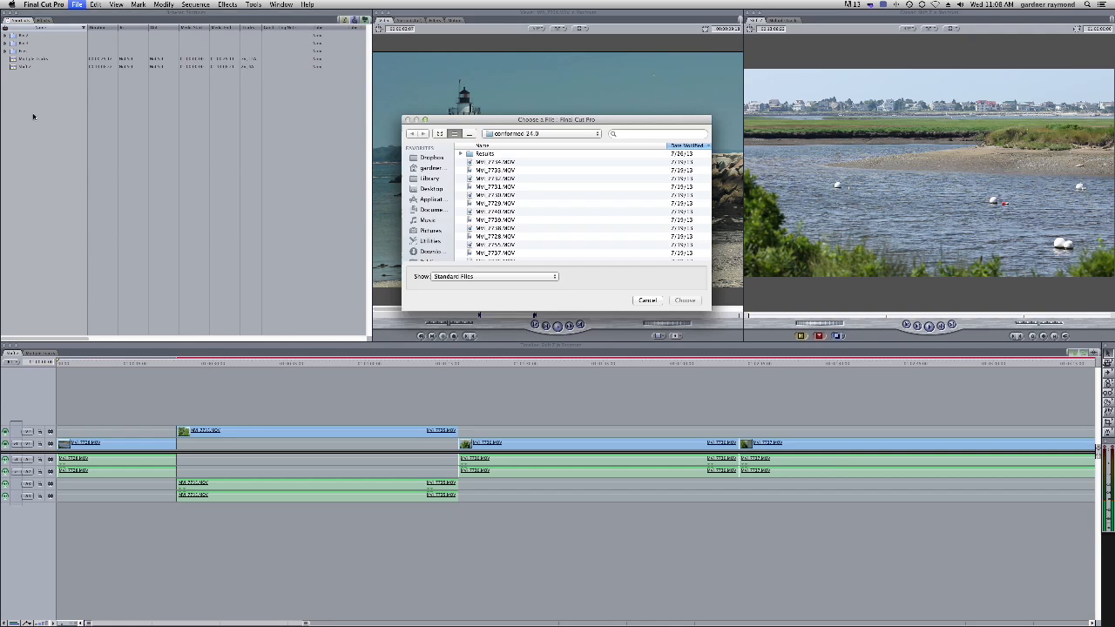
drag(710, 309, 790, 419)
click(514, 133)
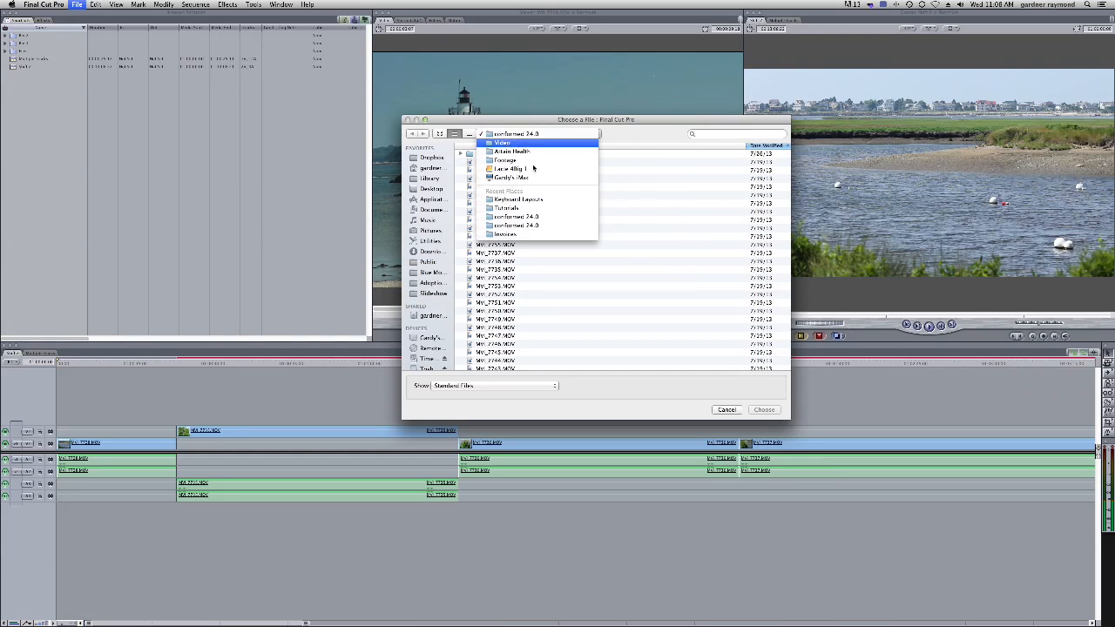
click(541, 142)
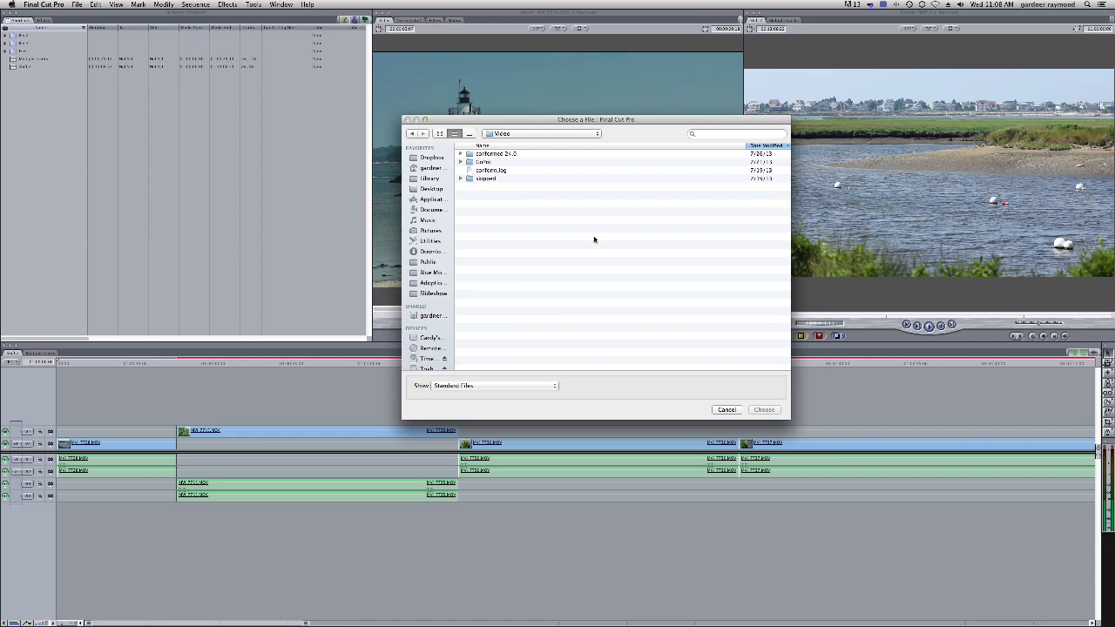
double_click(470, 153)
click(488, 197)
drag(488, 202, 557, 352)
click(535, 170)
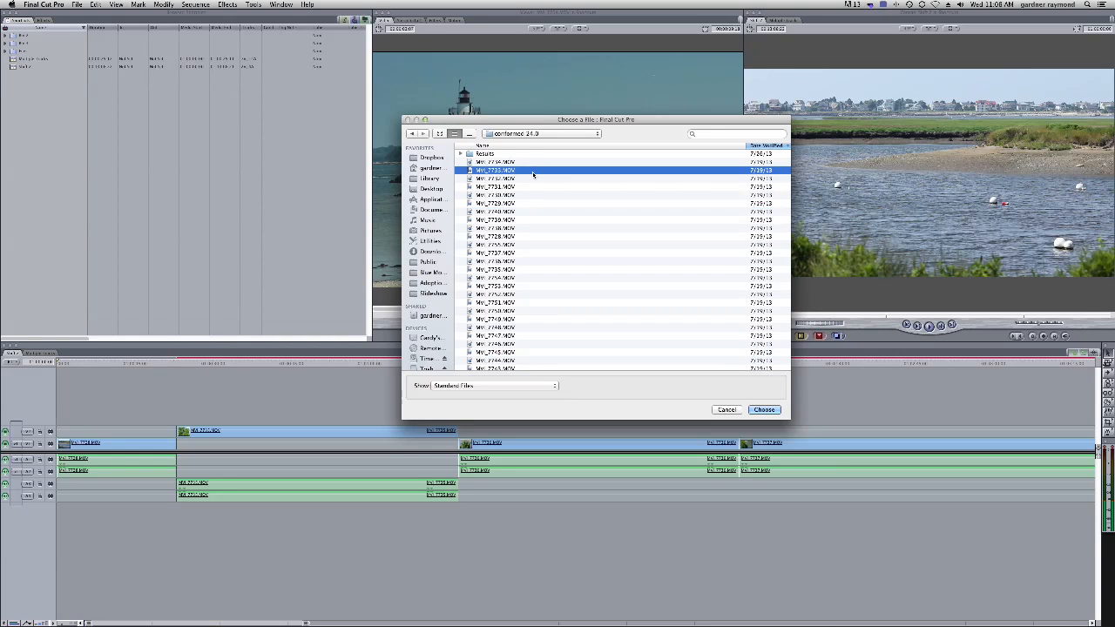
click(478, 154)
click(533, 133)
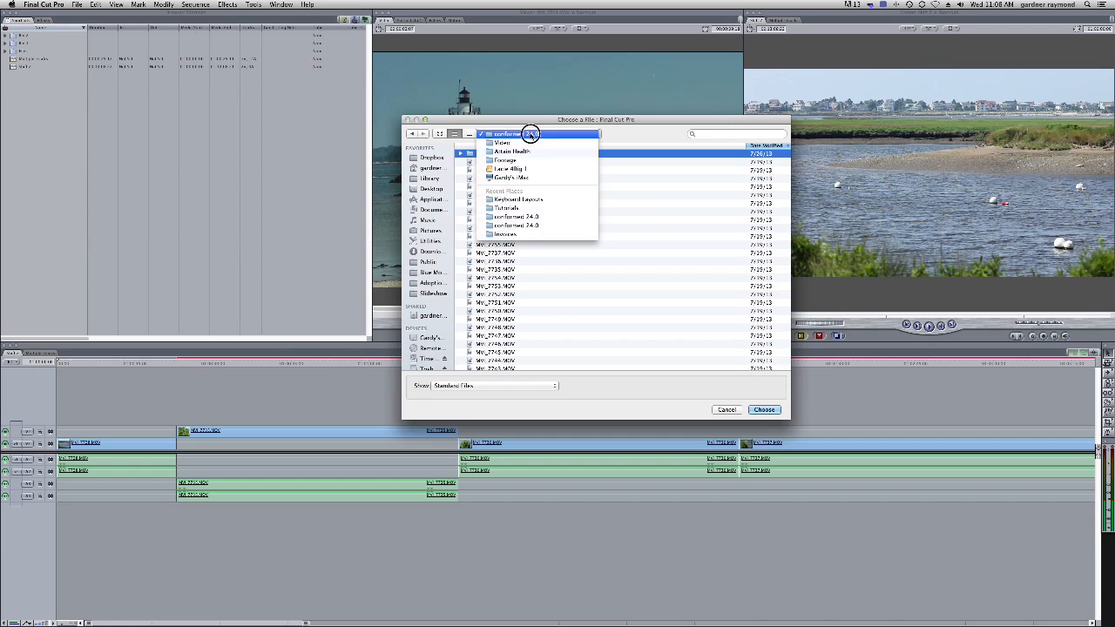
click(558, 155)
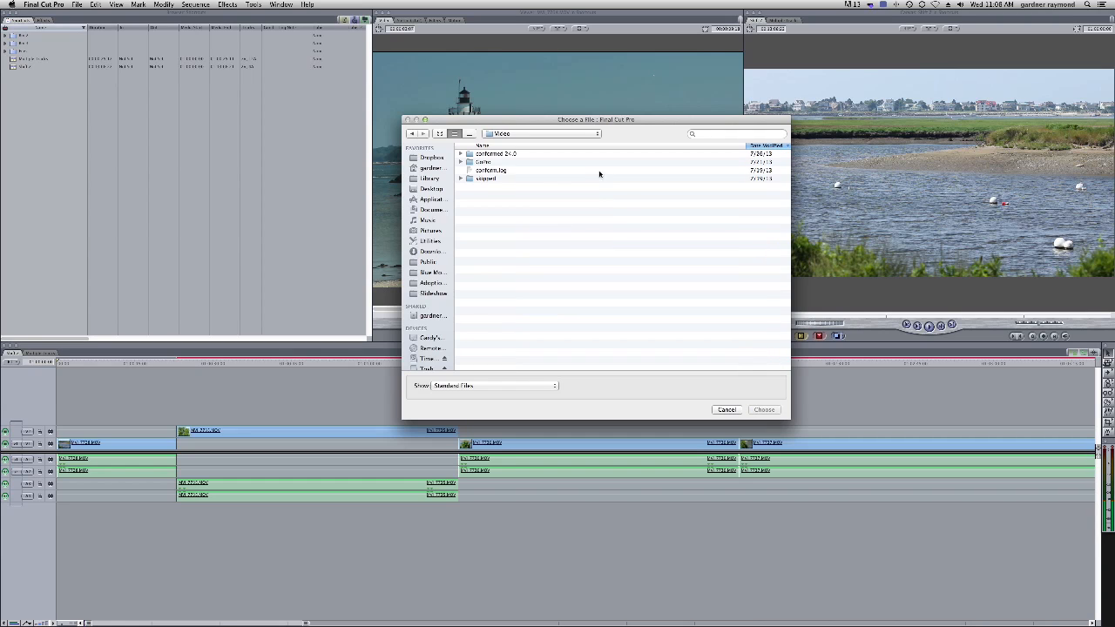
click(471, 155)
click(763, 411)
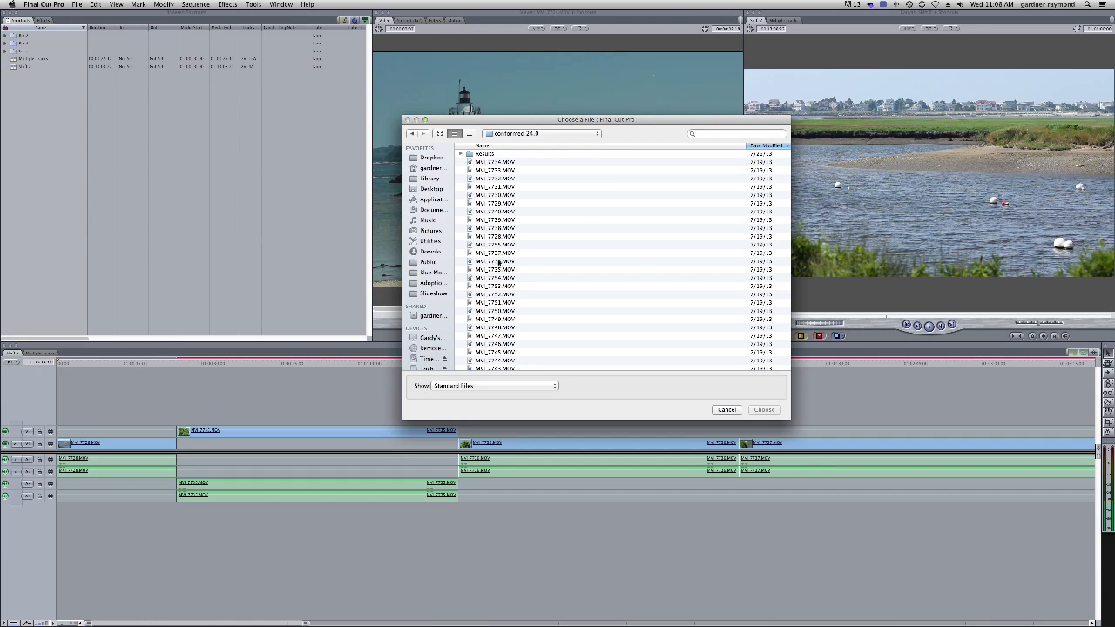
key(Escape)
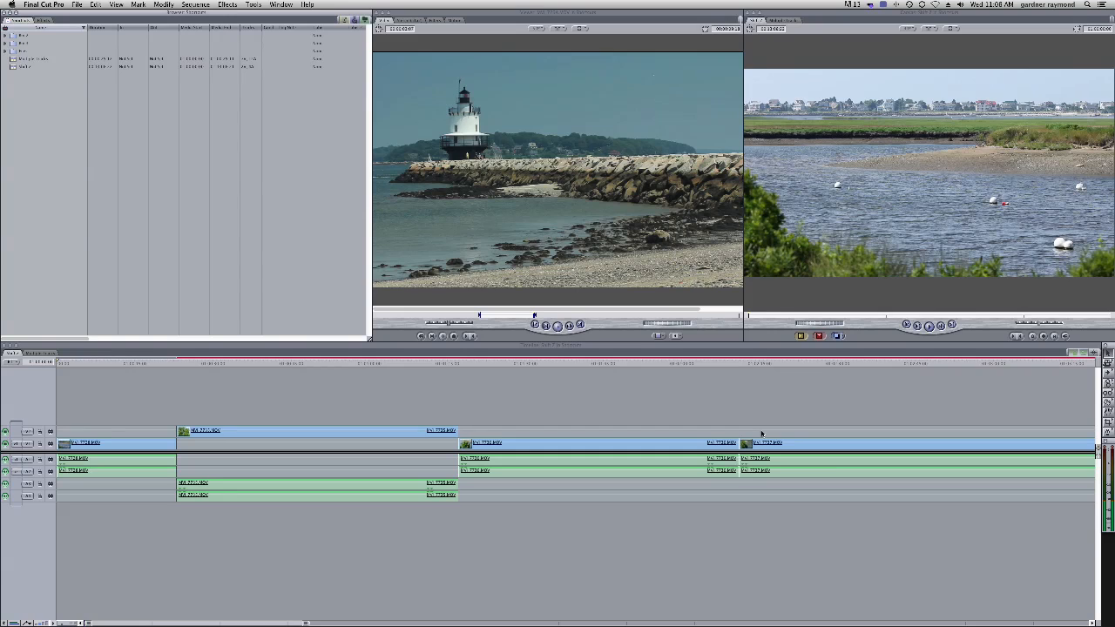
Import the conformed 24.0 folder from the Riding folder into the browser as a bin
click(365, 18)
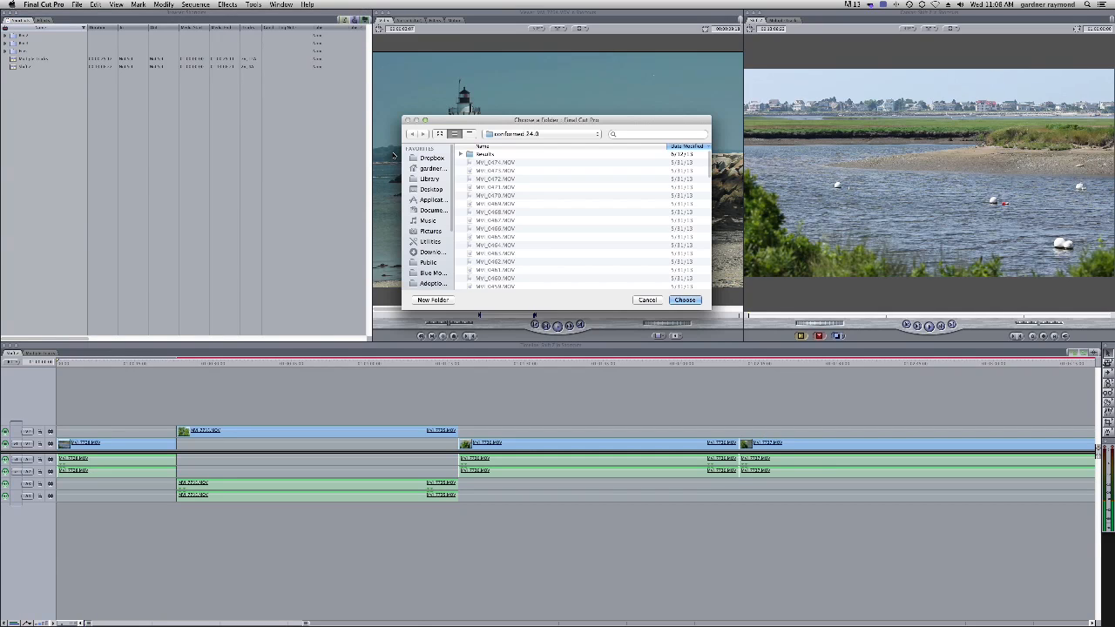
click(528, 134)
click(536, 144)
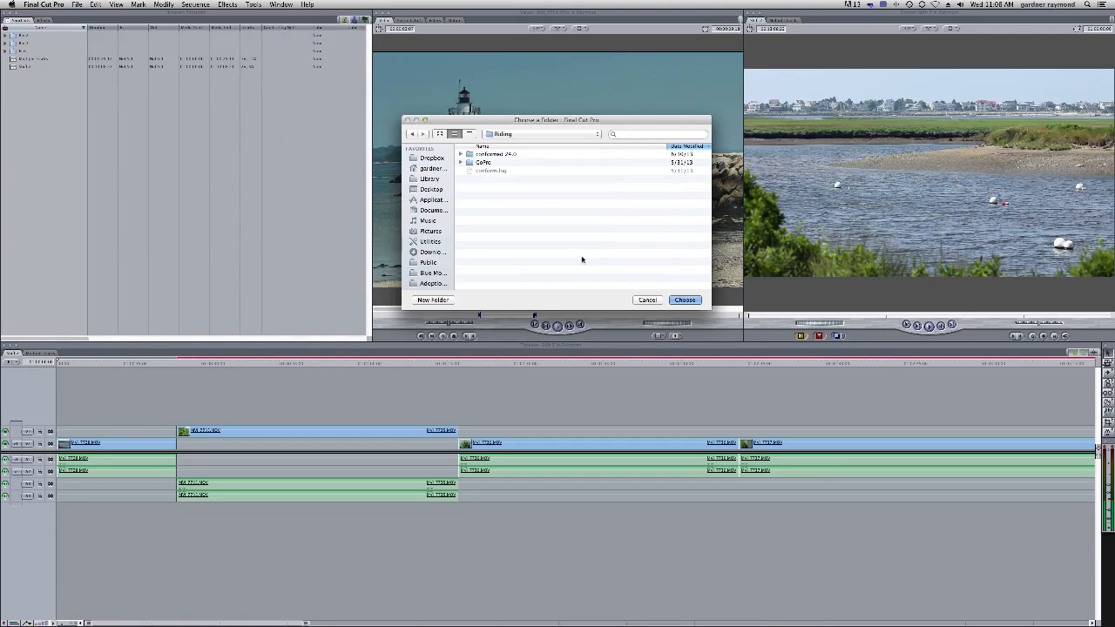
click(479, 154)
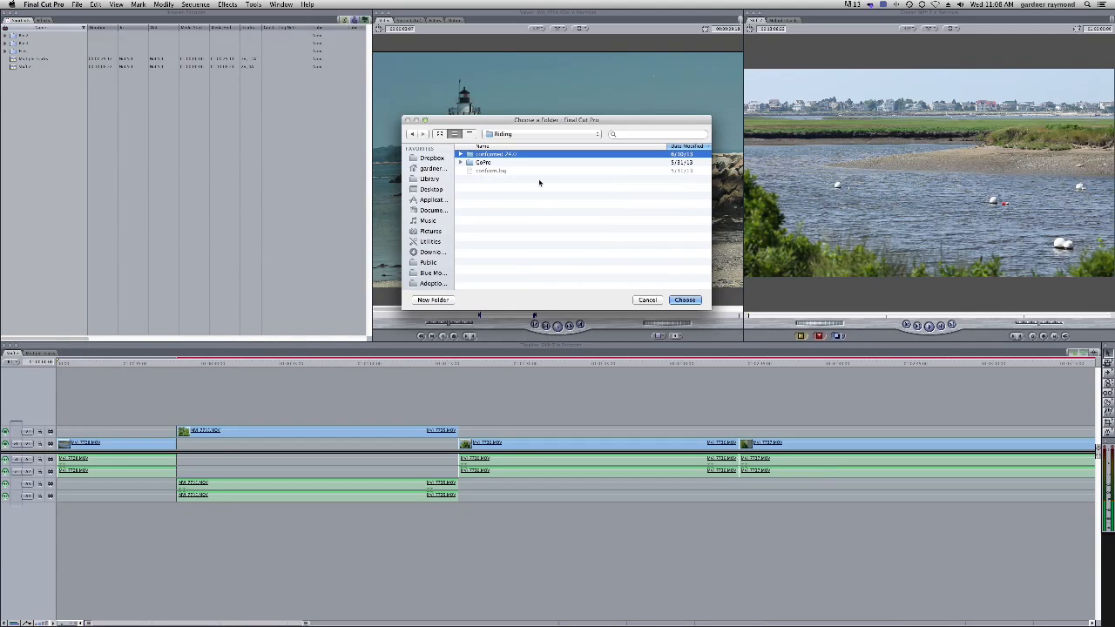
click(695, 298)
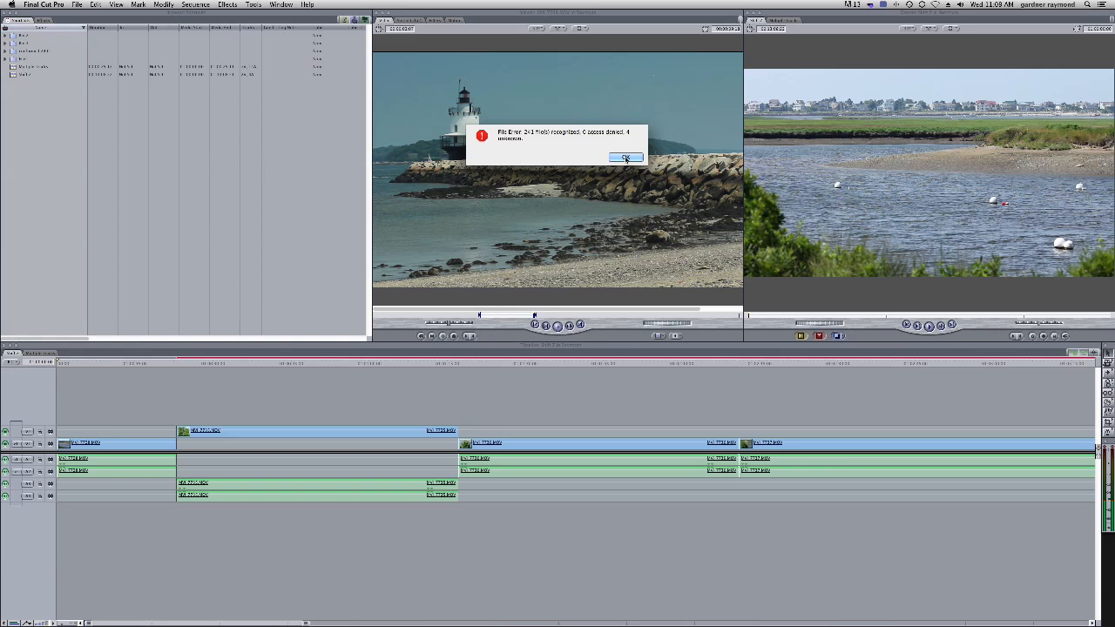
click(625, 158)
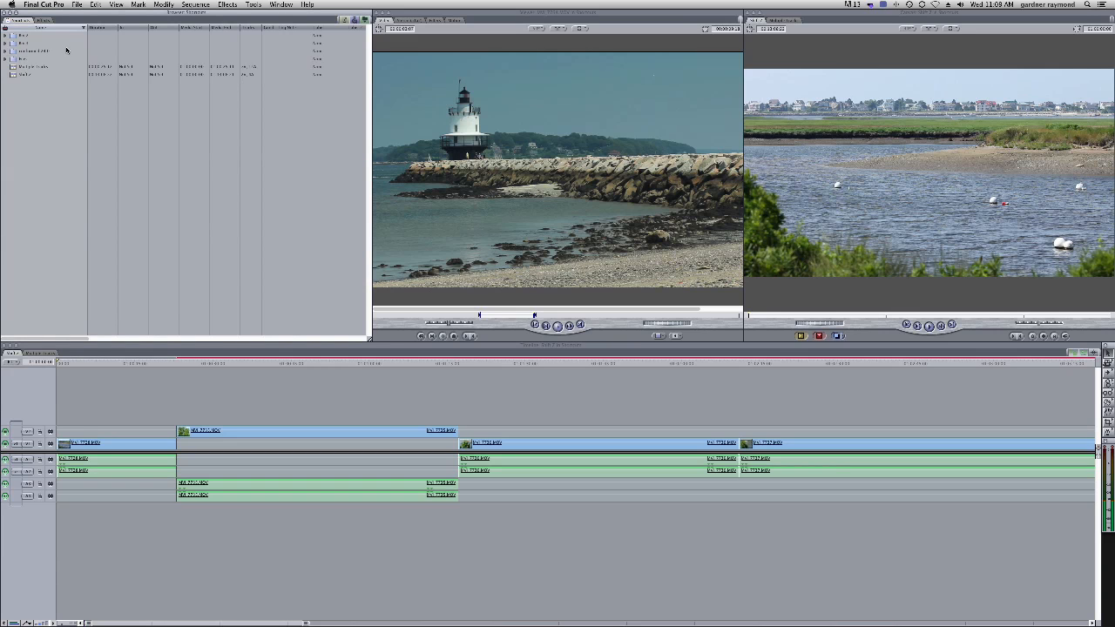
Expand the imported conformed 24.0 bin and preview one of its clips in the Viewer
click(7, 51)
click(19, 90)
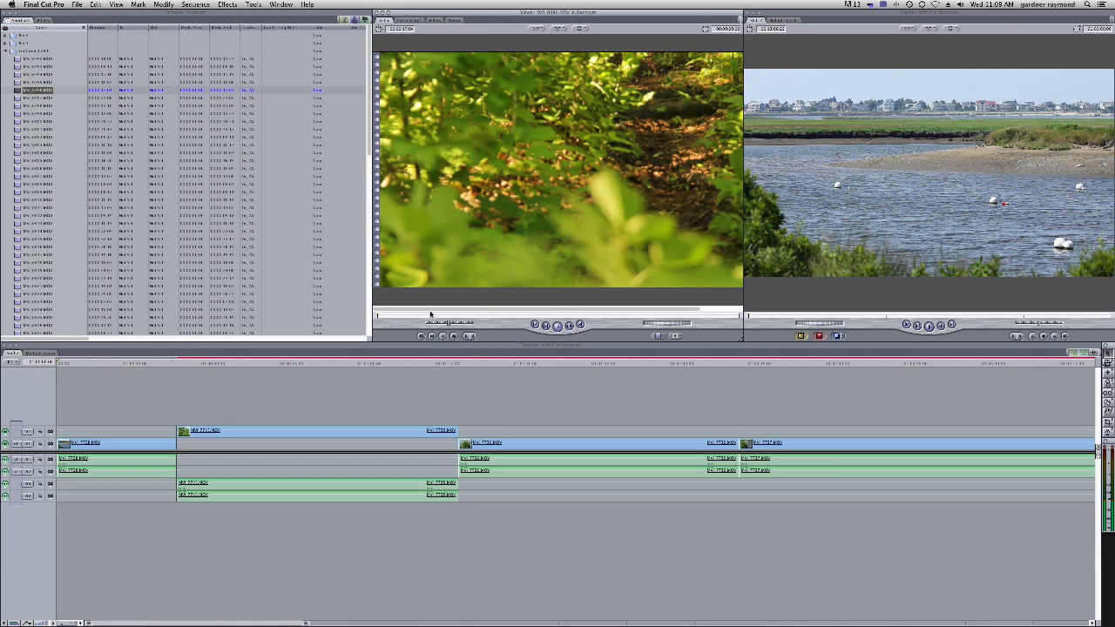
drag(418, 315, 702, 318)
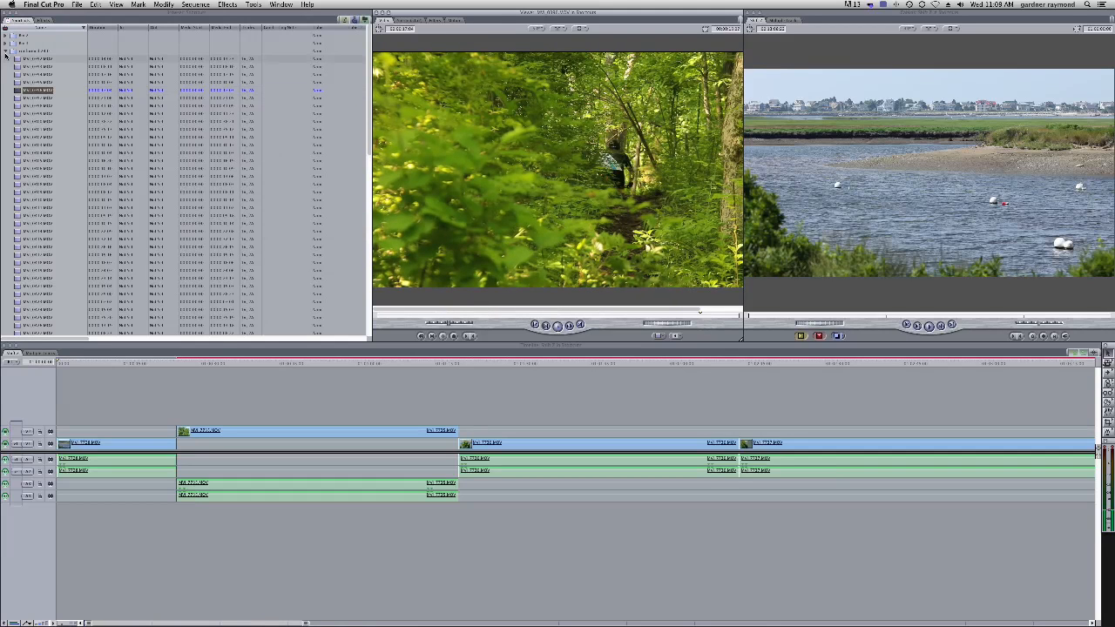
click(11, 52)
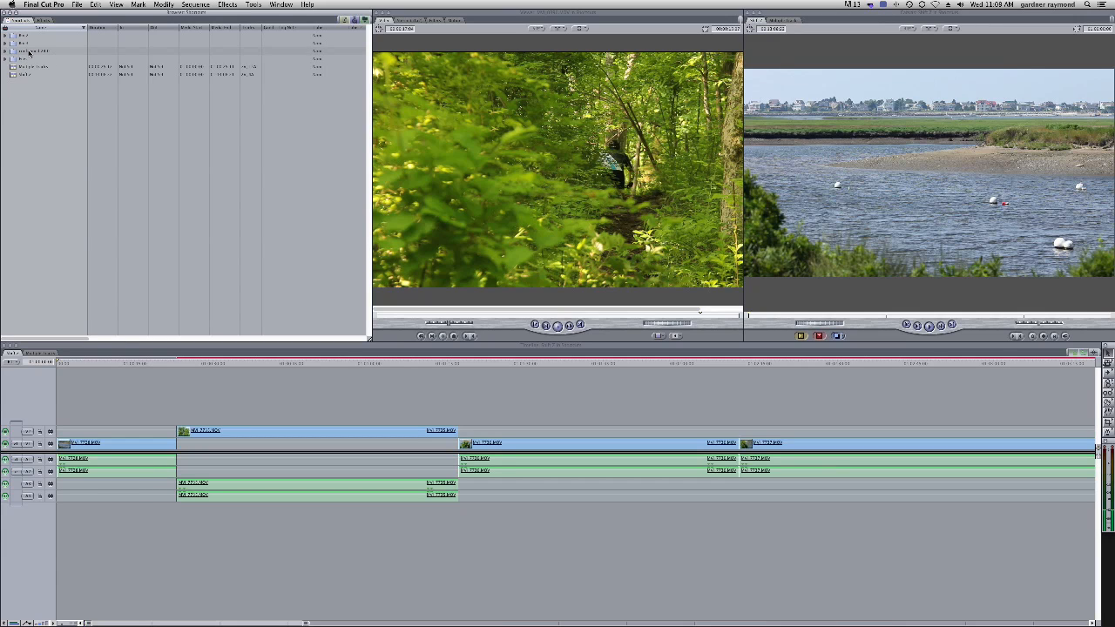
Rename the imported conformed 24.0 bin
click(31, 53)
click(32, 54)
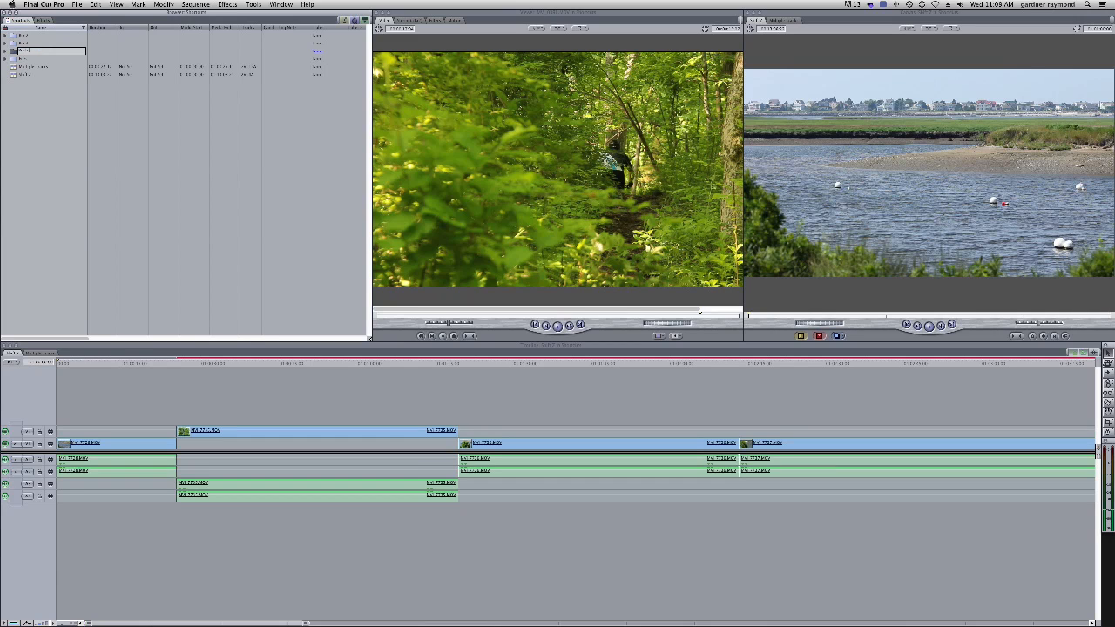
key(Return)
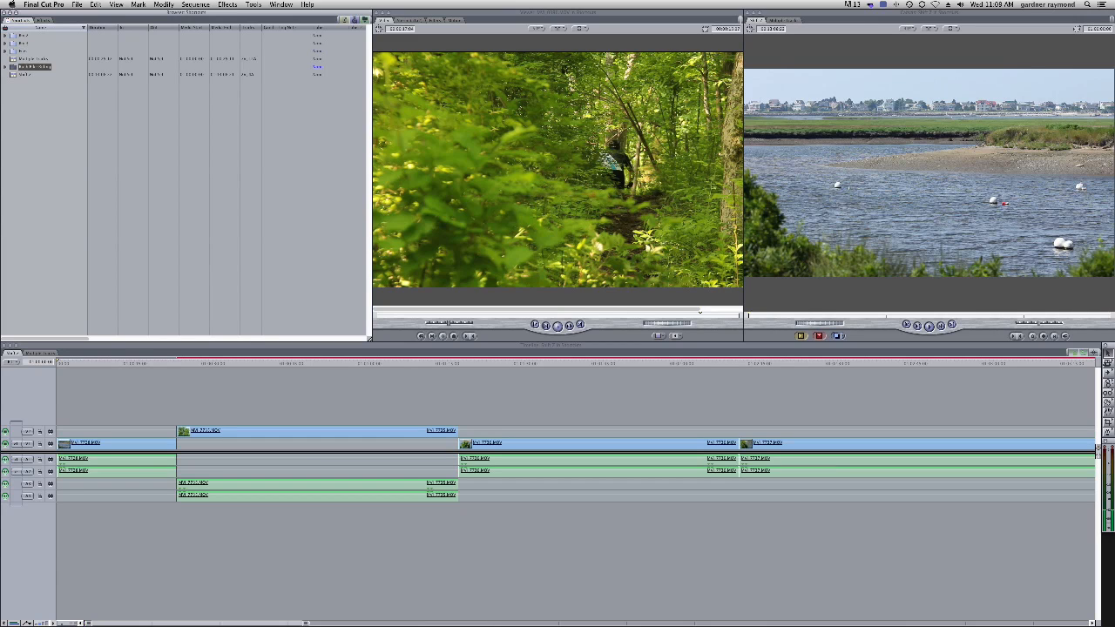
Expand the renamed bin, open a clip and scrub through it in the Viewer, then collapse the bin
click(49, 106)
click(5, 66)
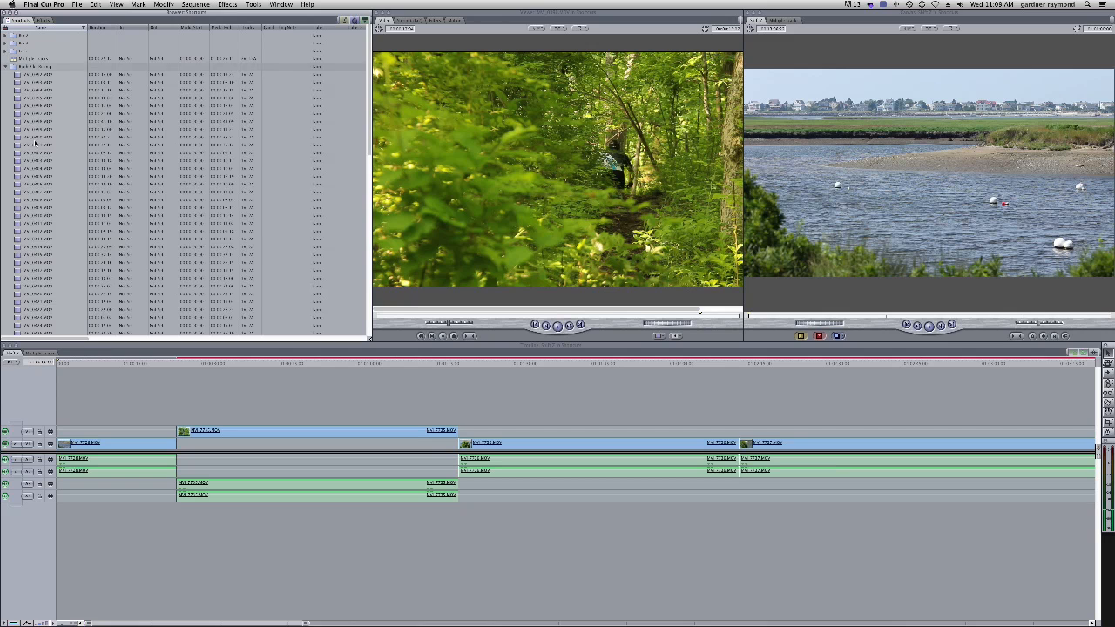
click(17, 201)
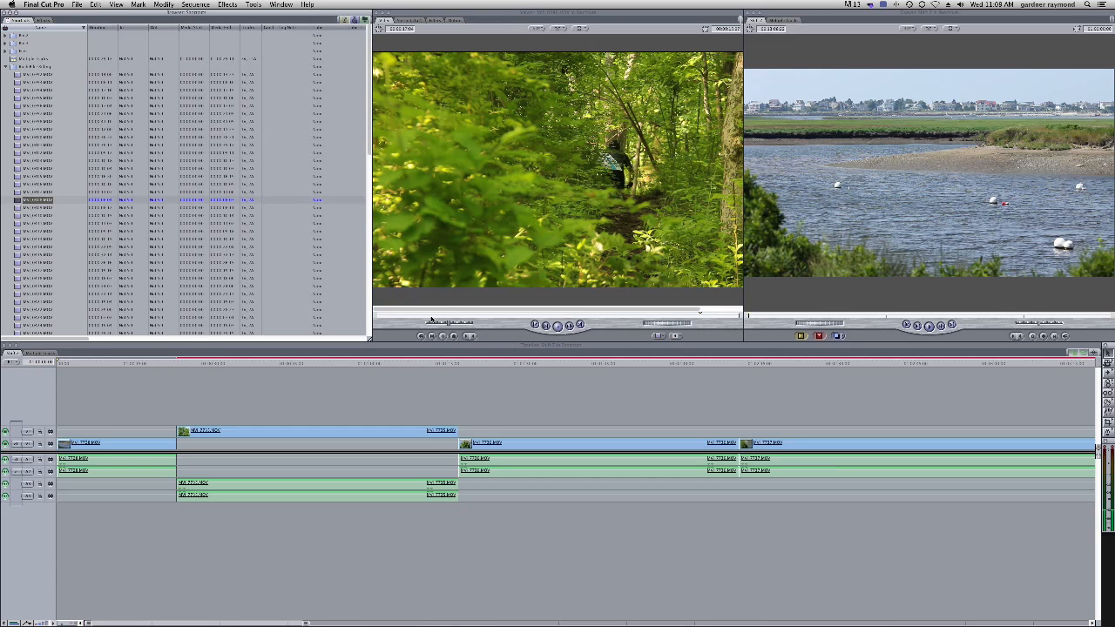
drag(428, 317, 669, 318)
click(697, 314)
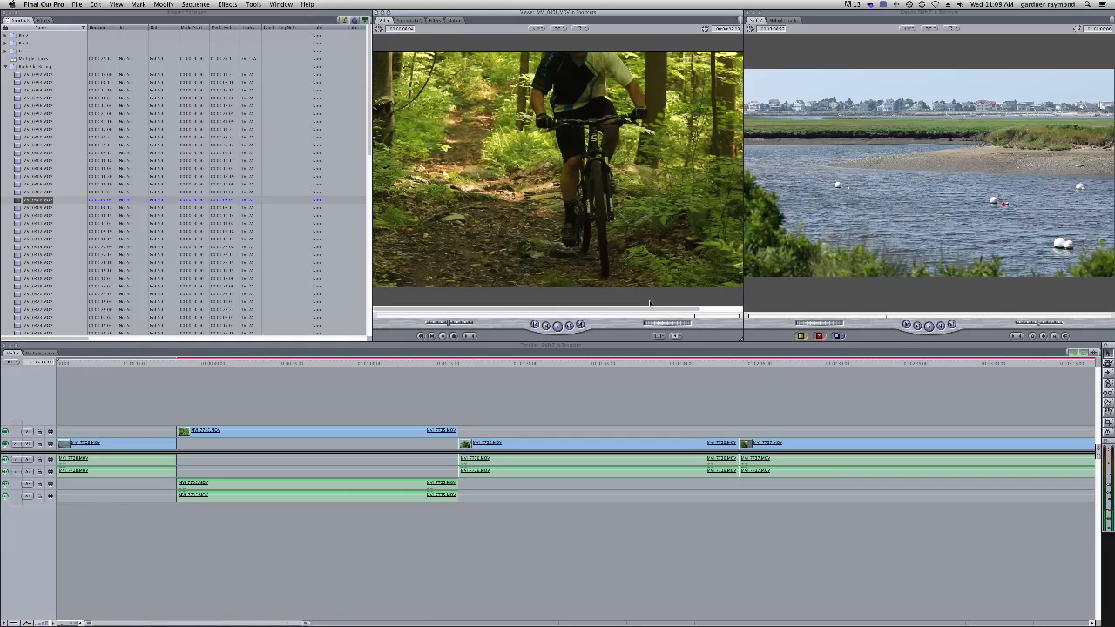
click(5, 66)
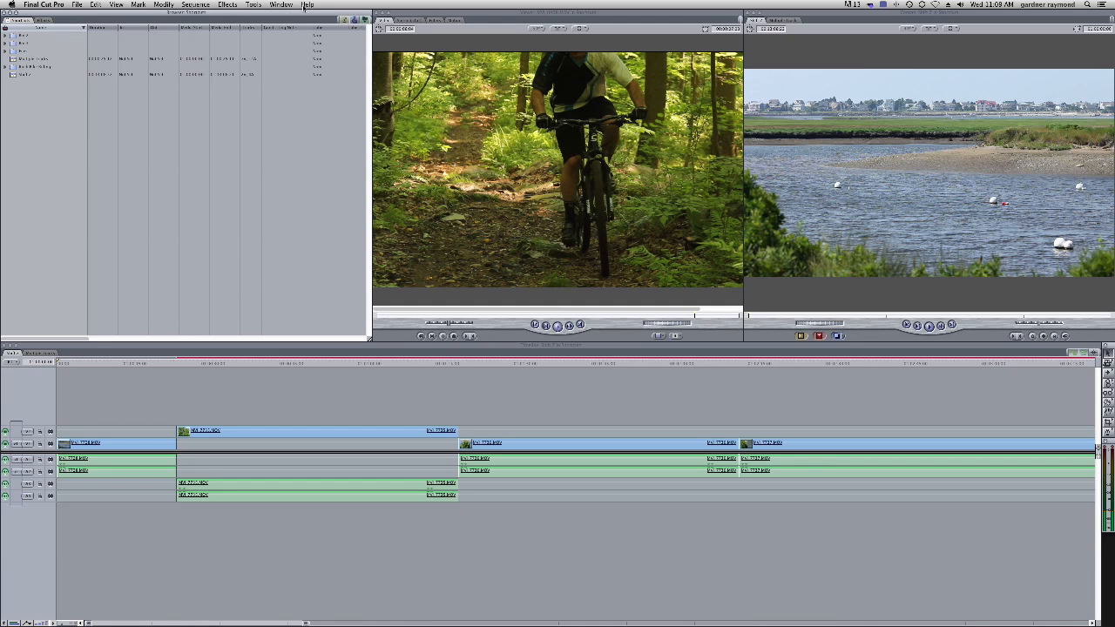
Open the Button List and browse its command categories such as Settings, Timecode and File Menu
click(255, 5)
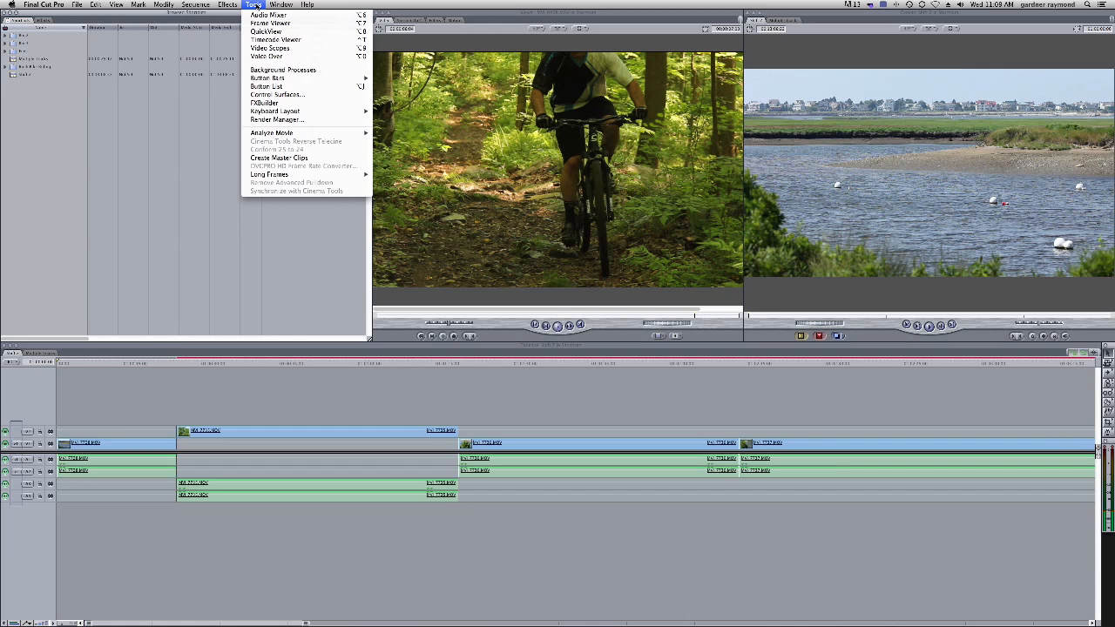
mouse_move(273, 80)
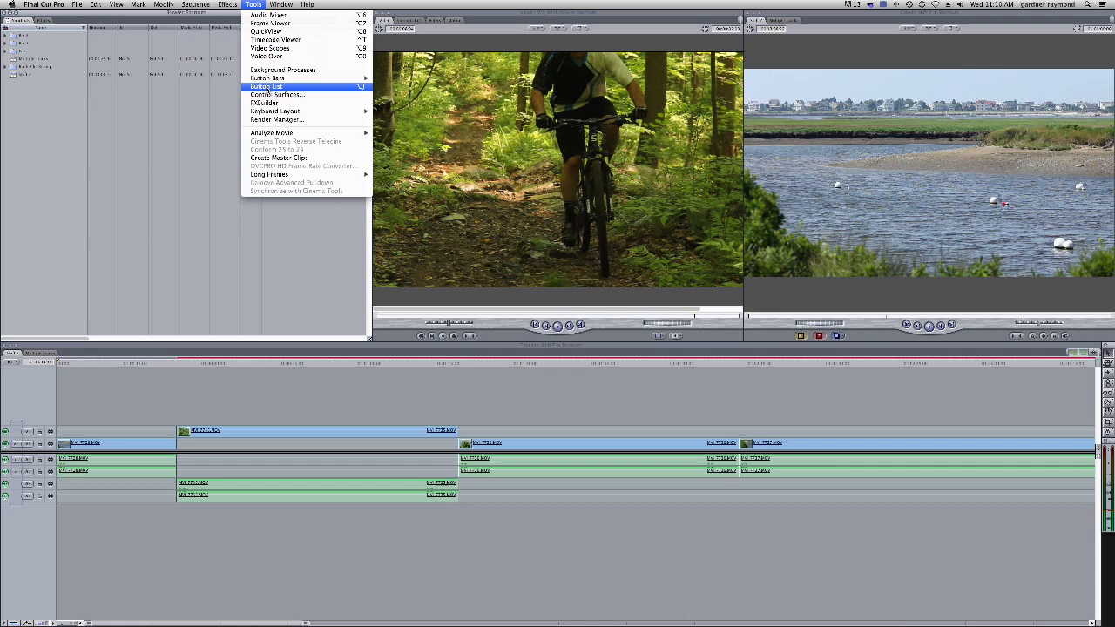
click(267, 87)
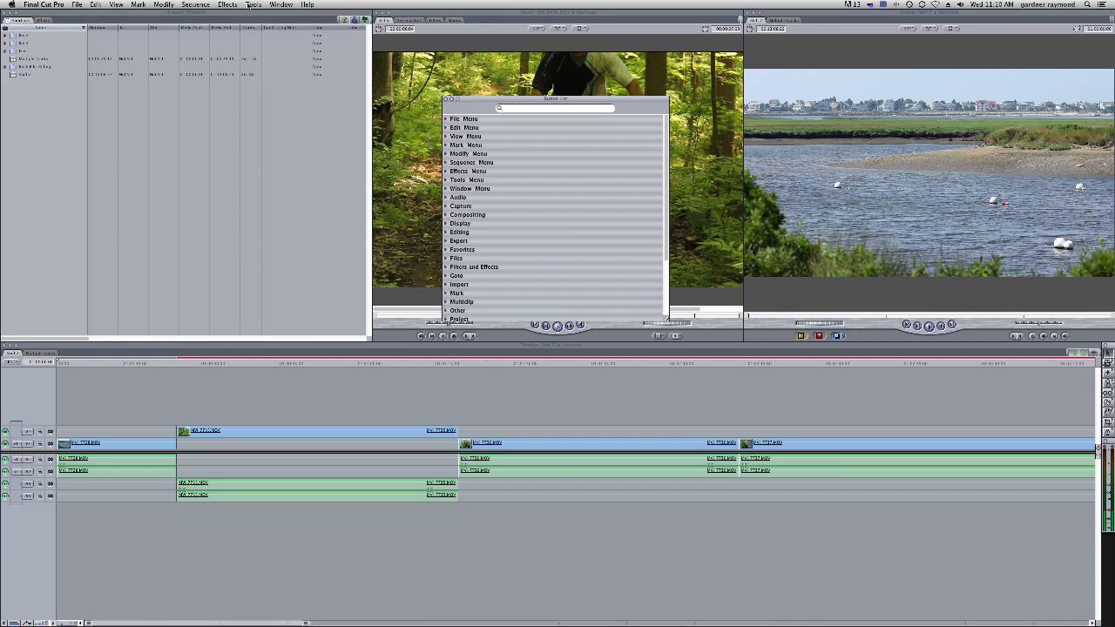
scroll(558, 233, down, 5)
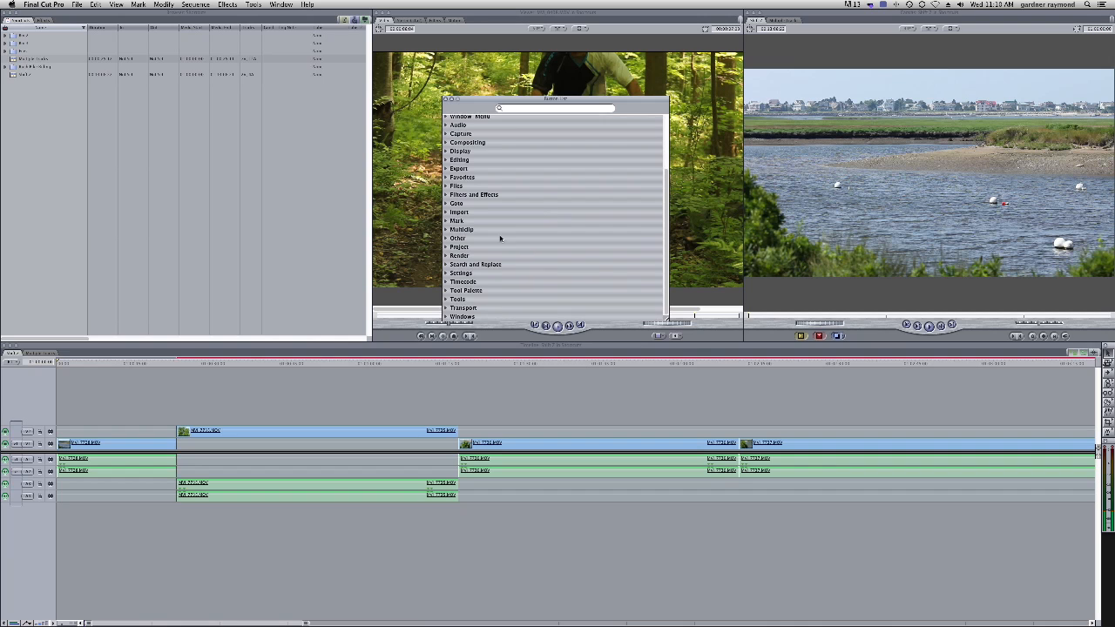
click(446, 274)
scroll(549, 241, down, 5)
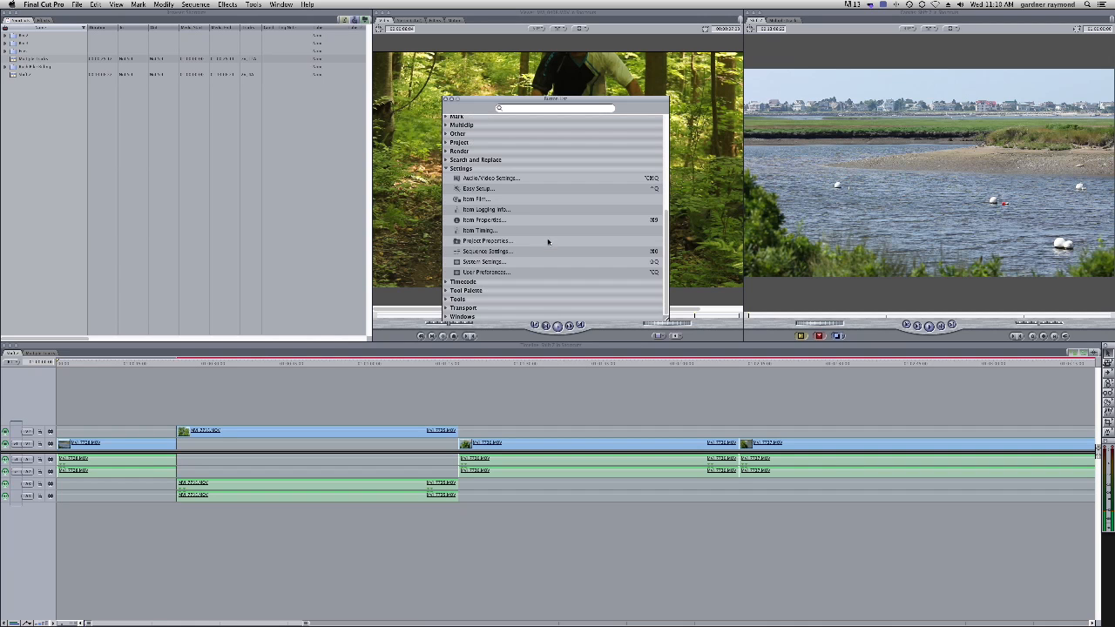
click(447, 283)
scroll(523, 273, down, 3)
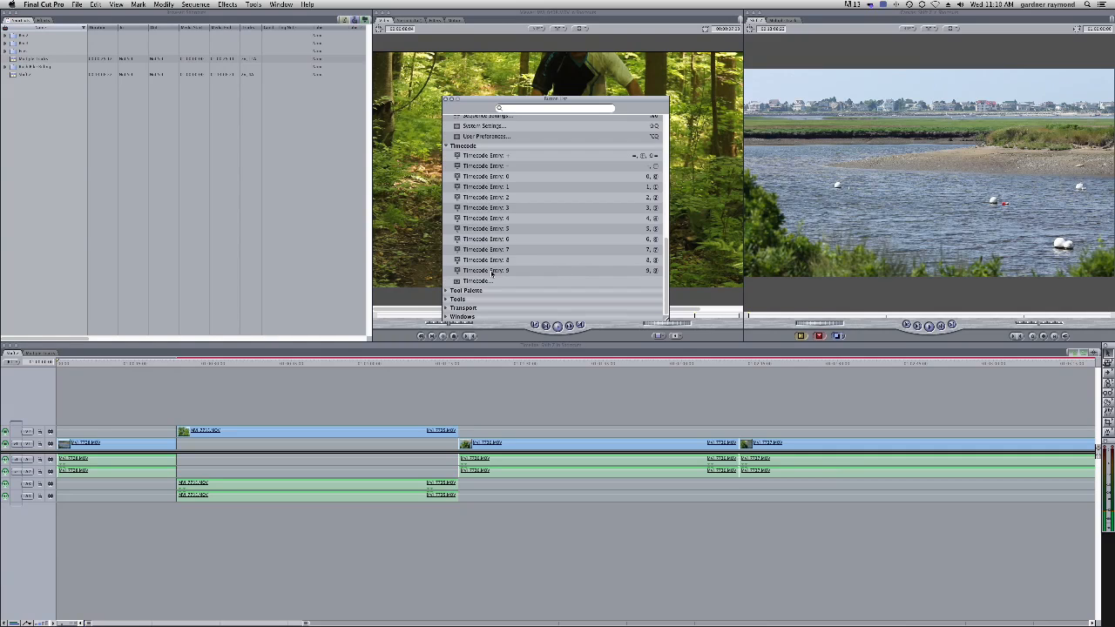
click(447, 146)
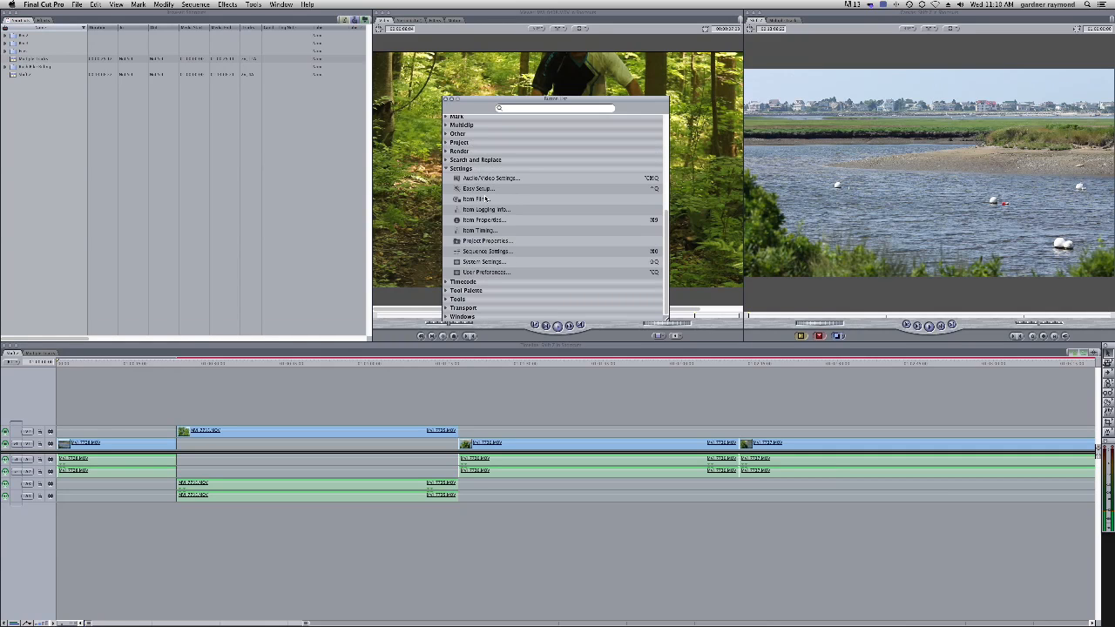
click(446, 168)
scroll(529, 212, up, 5)
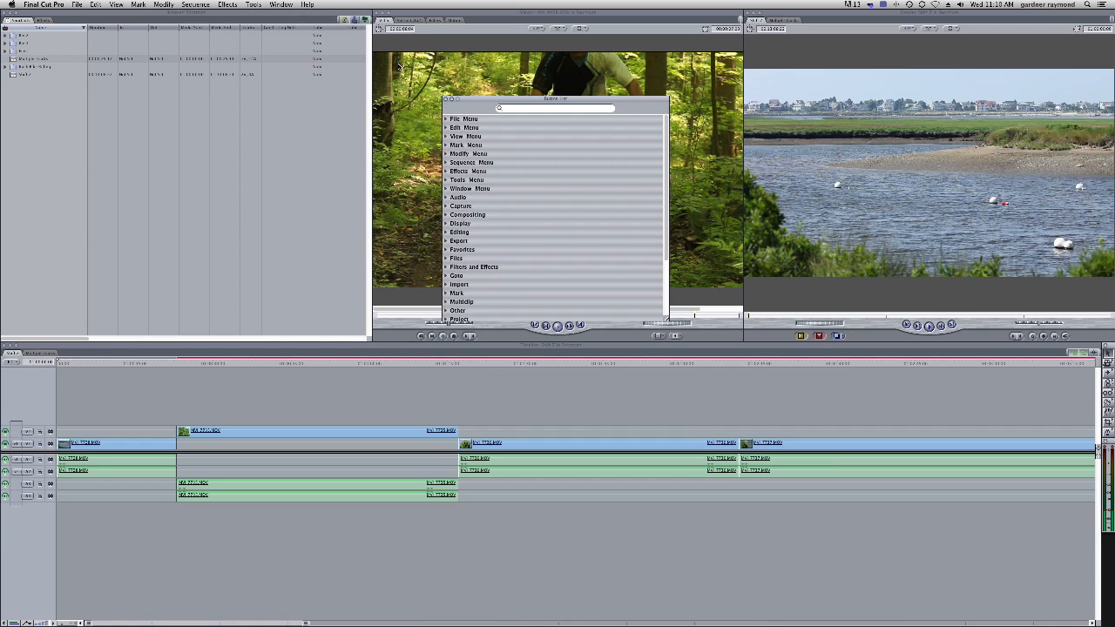
click(446, 119)
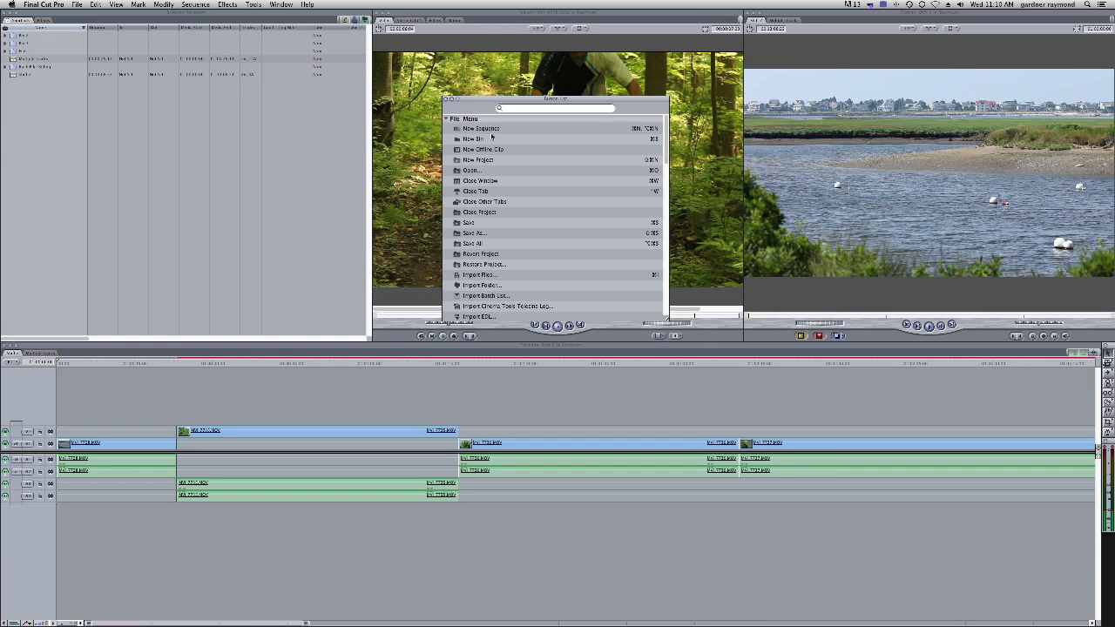
Add the New Bin command from the Button List to the browser's button bar and use it to create a bin
click(457, 140)
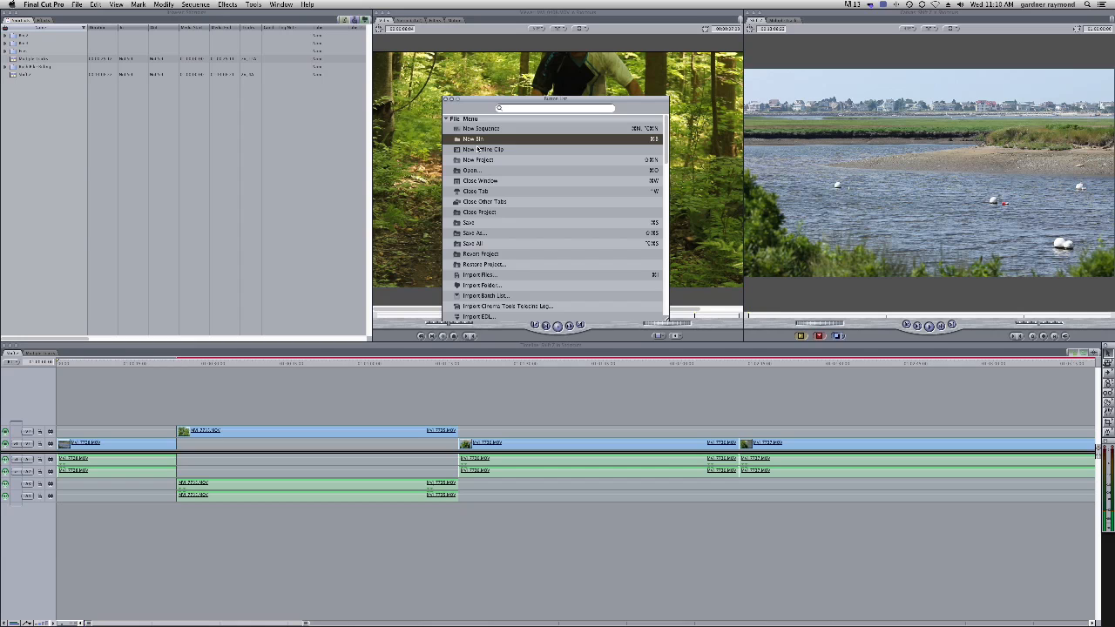
click(455, 140)
drag(456, 141, 343, 20)
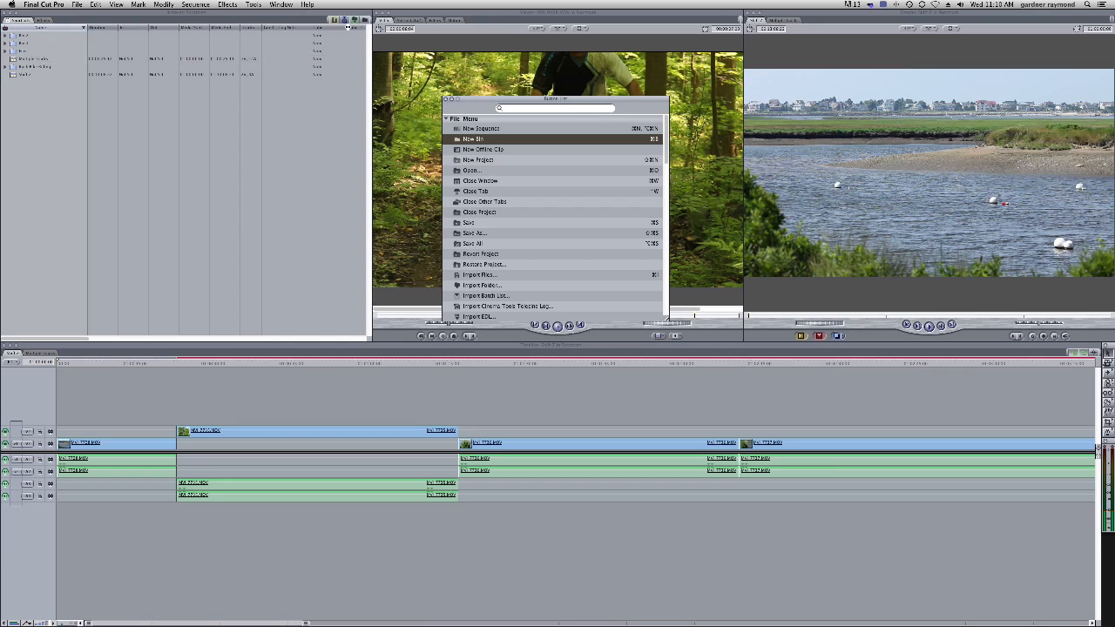
click(116, 117)
click(365, 19)
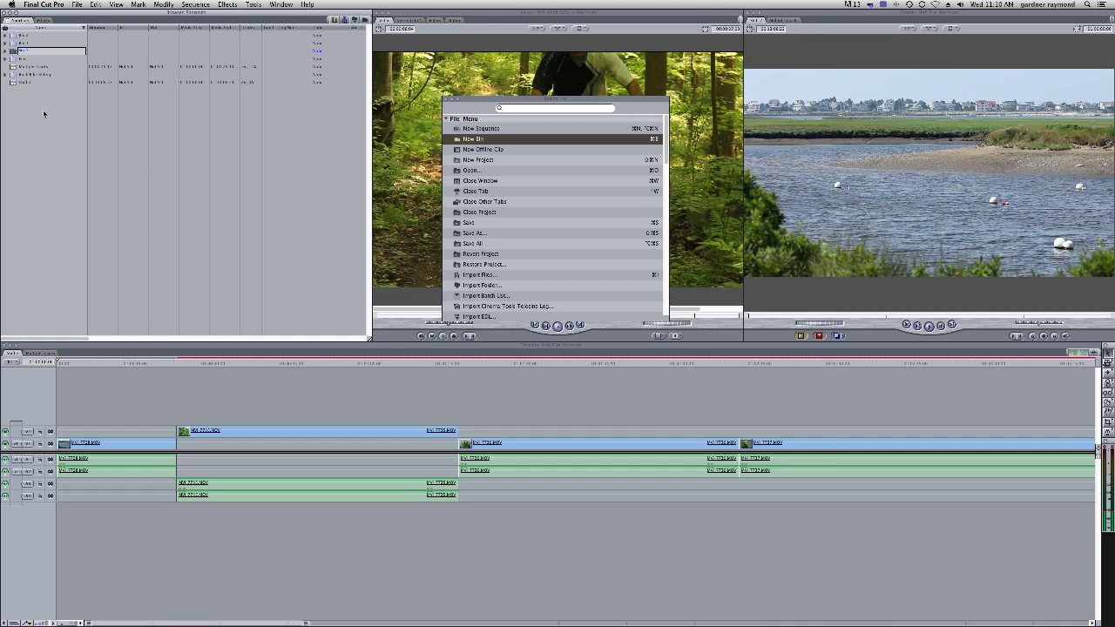
Delete the newly created empty bins from the browser
click(43, 114)
click(16, 51)
shift+click(16, 35)
key(Delete)
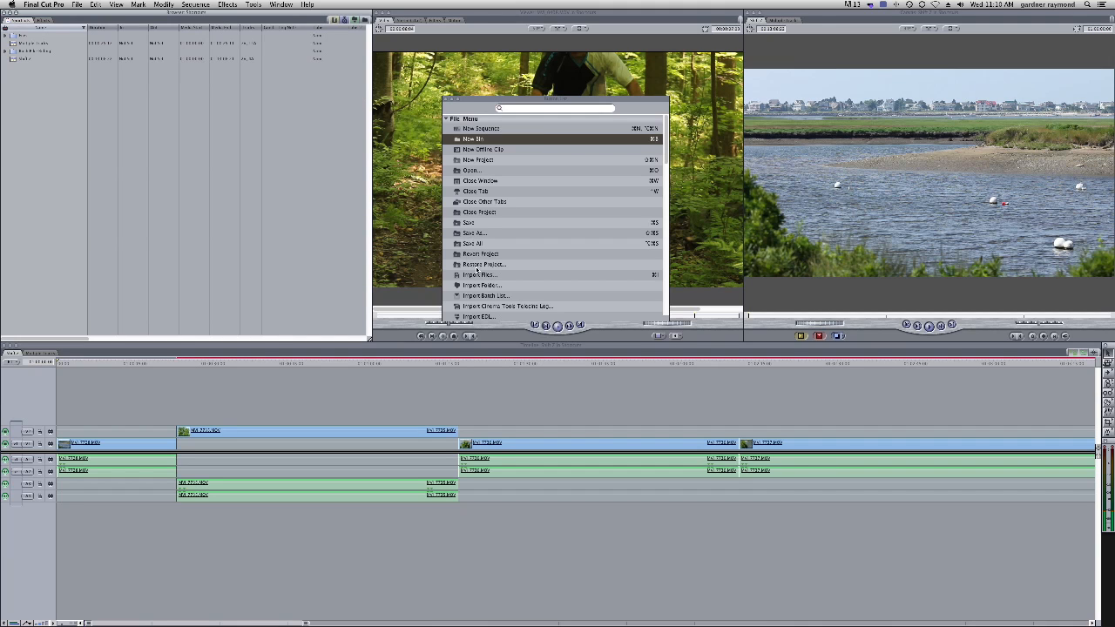
Scroll the Button List and add the Import XML command to the Viewer's button bar
drag(665, 155, 665, 171)
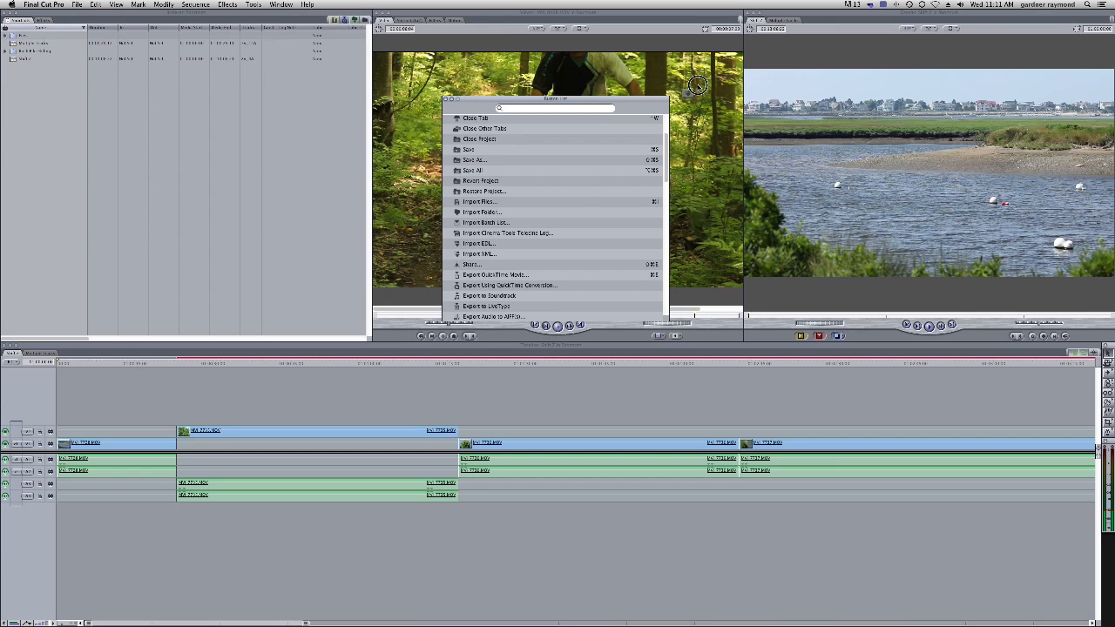
drag(480, 255, 736, 19)
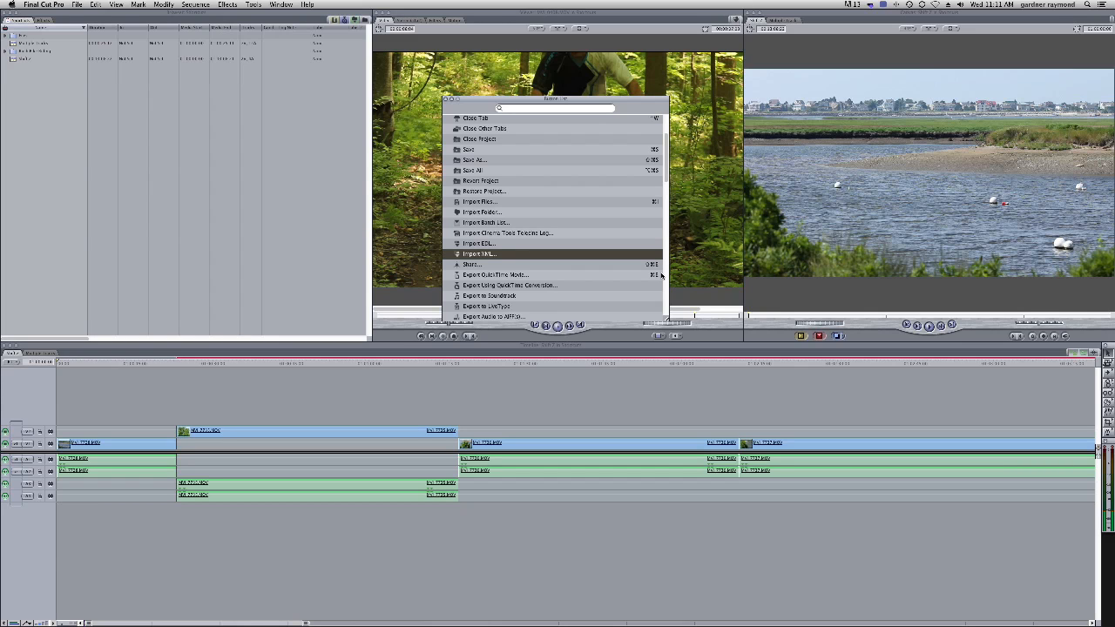
Add the Export XML command to the Timeline's button bar, remove one of its buttons, and close the Button List
drag(667, 177, 665, 222)
drag(456, 223, 1073, 354)
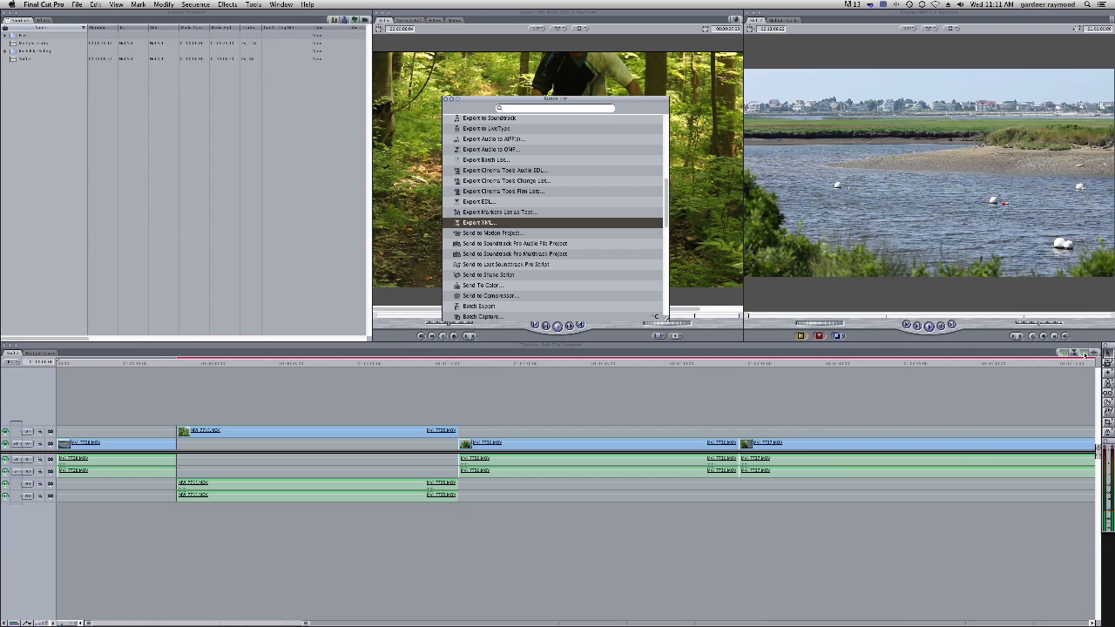
drag(1075, 354, 1048, 392)
click(447, 100)
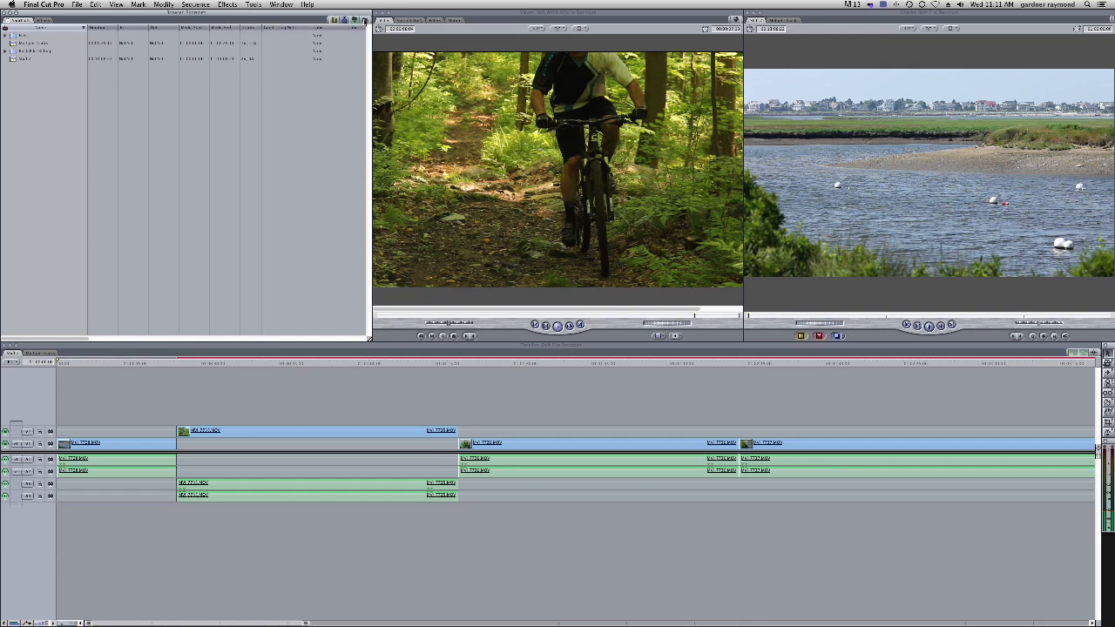
Set the color of the New Bin button on the browser's button bar to green
right_click(365, 21)
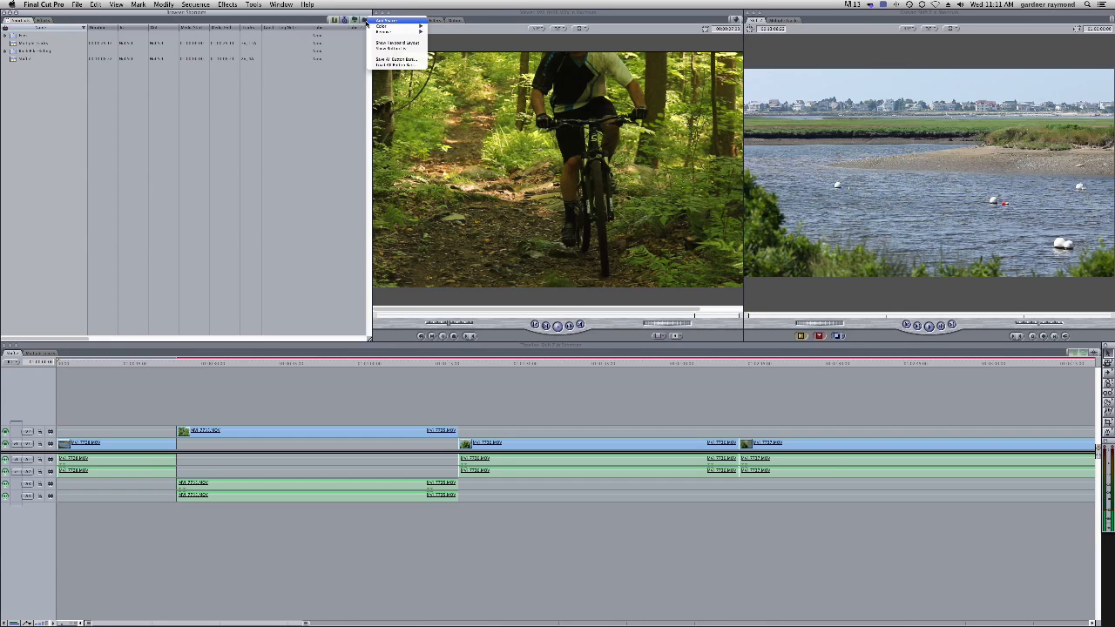
mouse_move(388, 26)
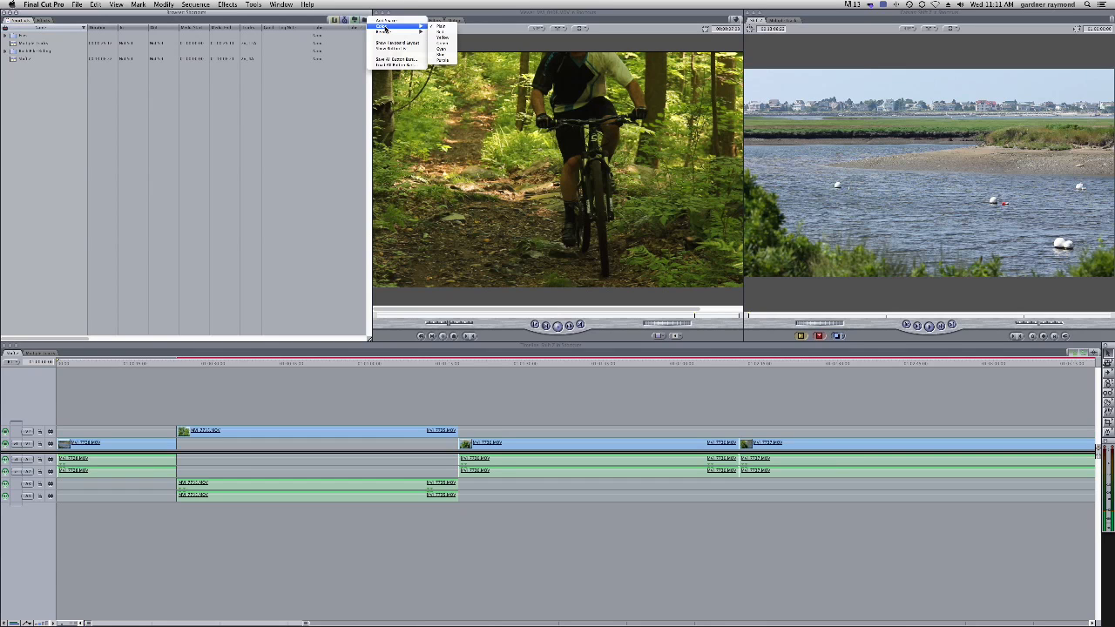
click(443, 56)
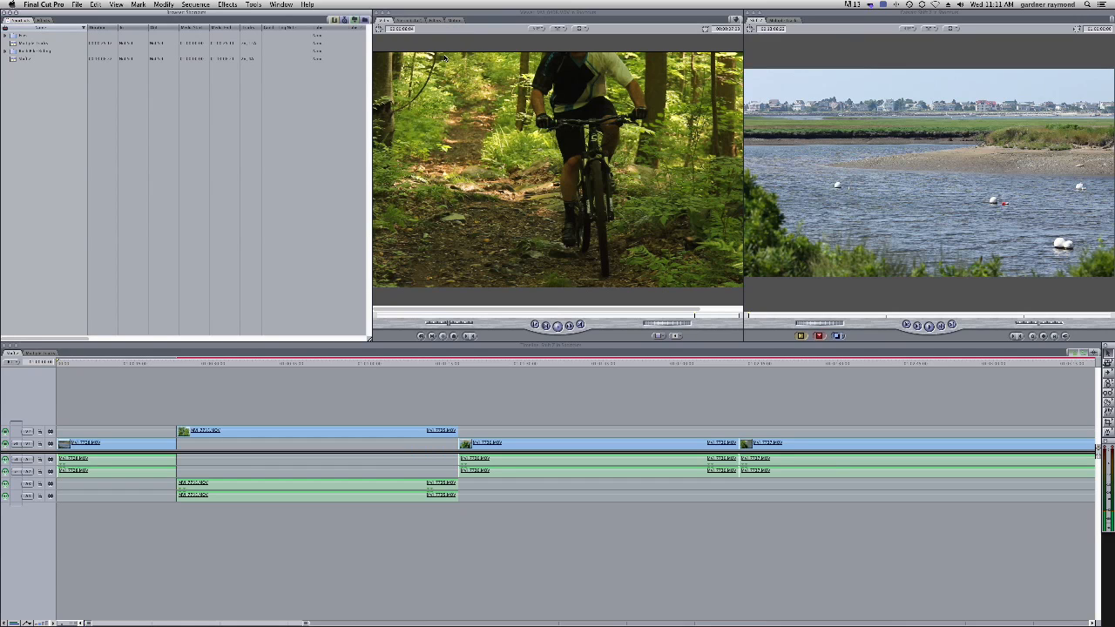
right_click(365, 21)
mouse_move(388, 26)
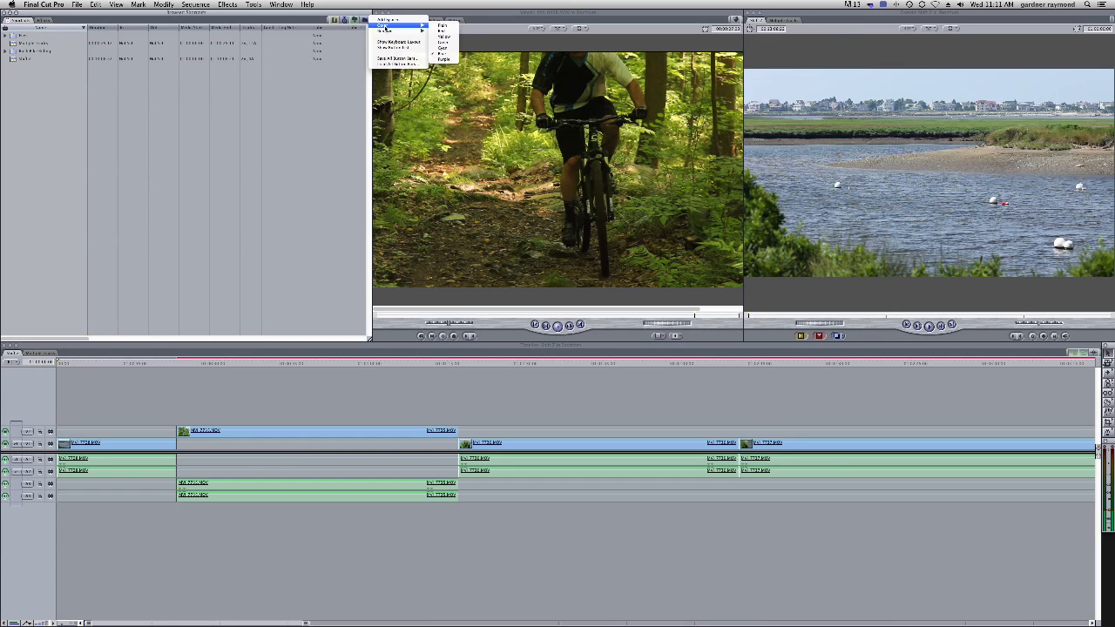
click(444, 45)
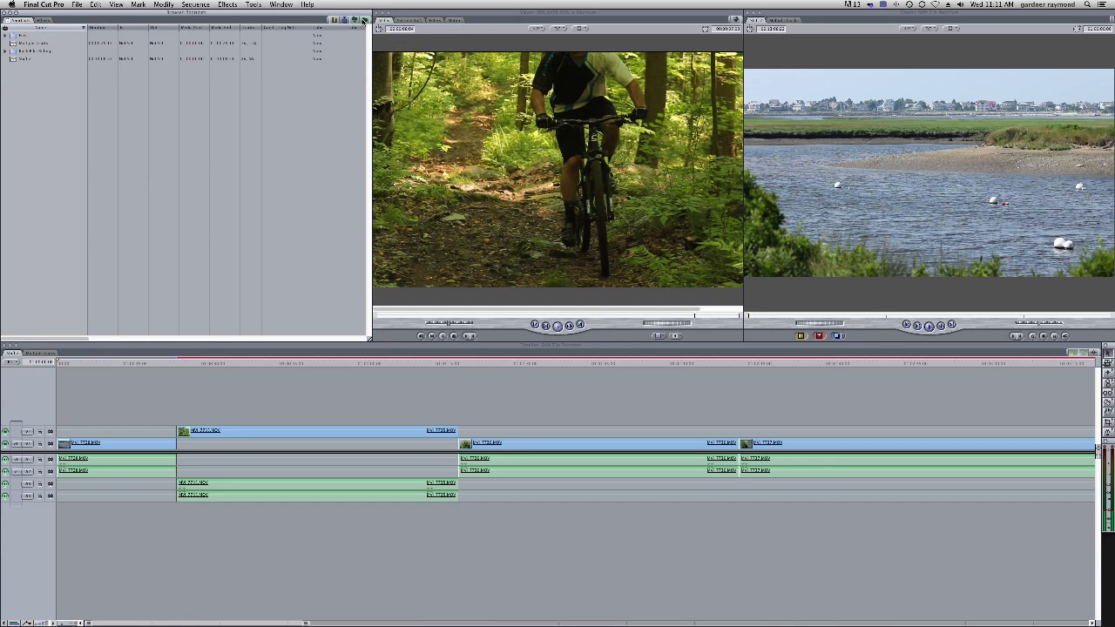
Remove a button from the browser's button bar and add spacers between the remaining buttons
drag(365, 21, 340, 92)
right_click(355, 20)
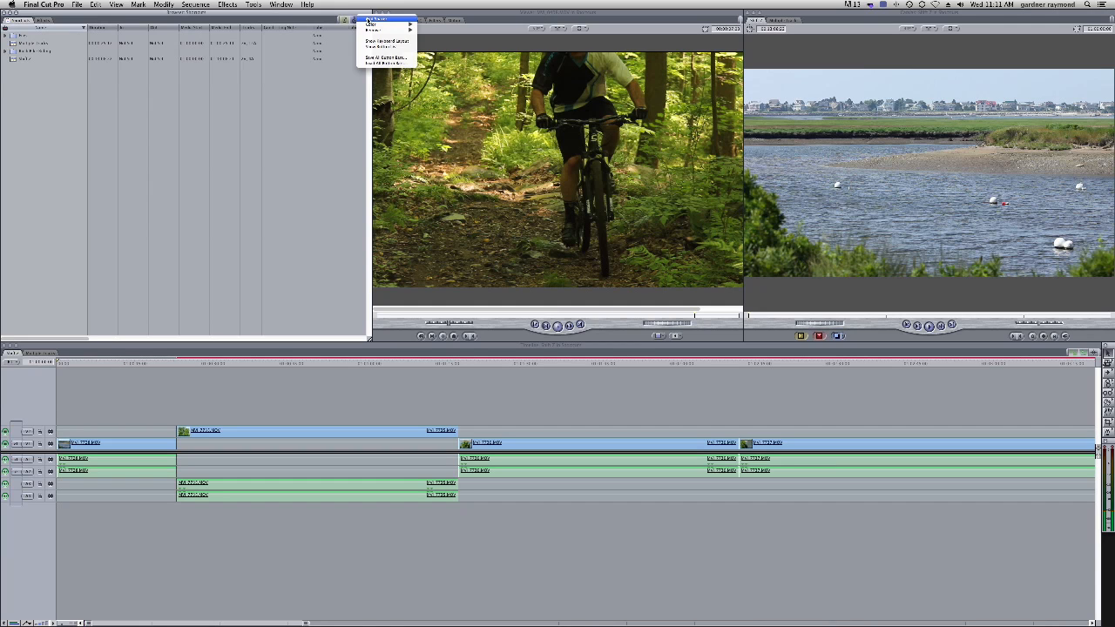
click(368, 19)
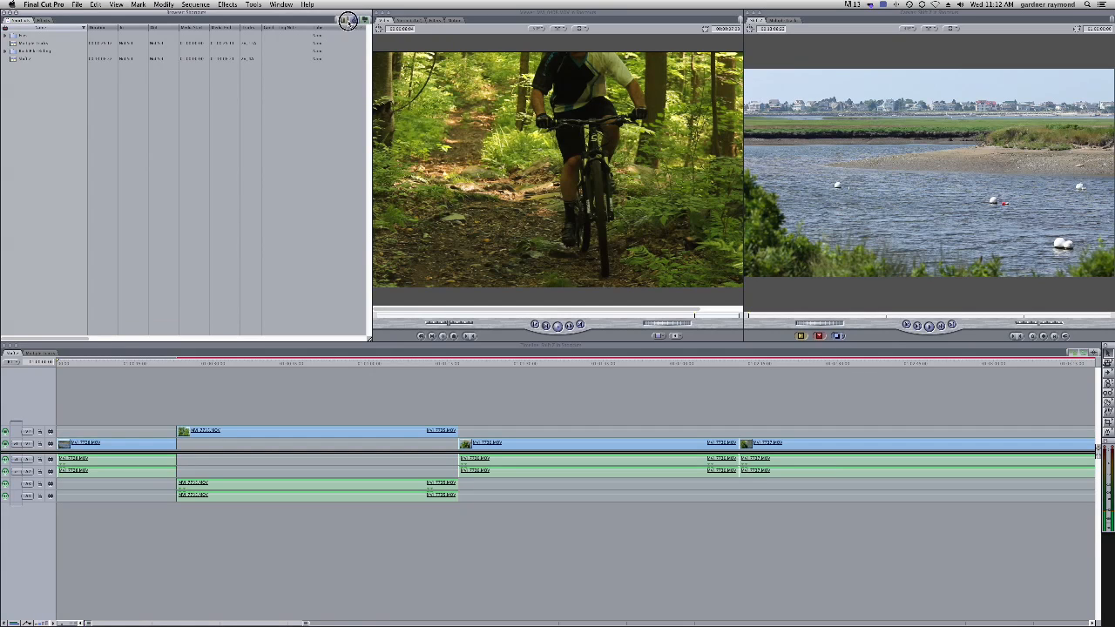
right_click(351, 20)
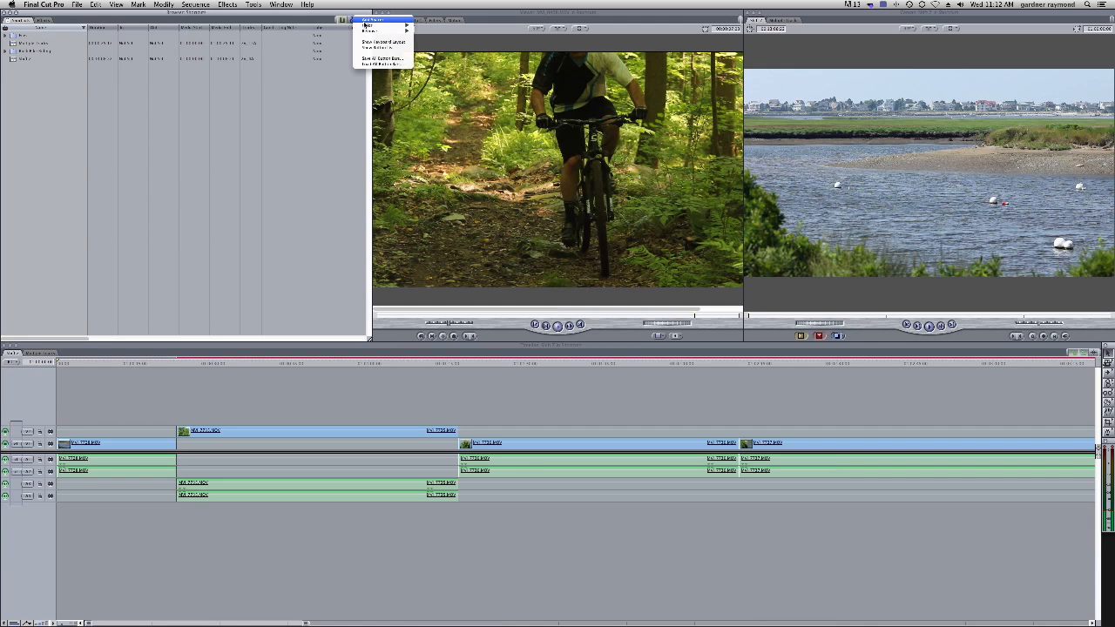
click(362, 25)
right_click(360, 28)
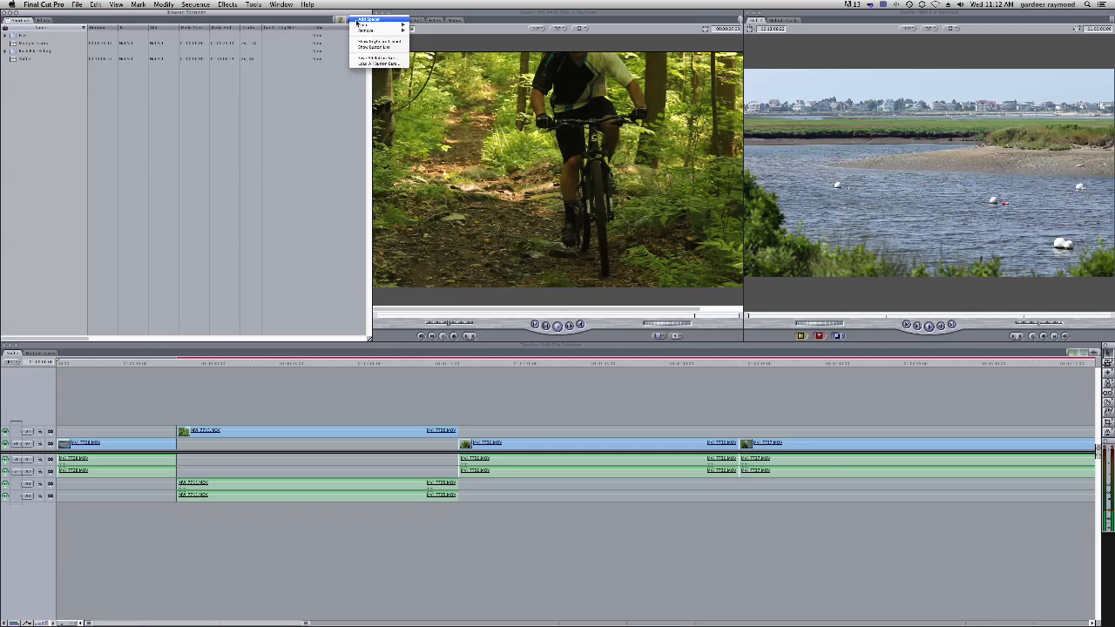
click(364, 20)
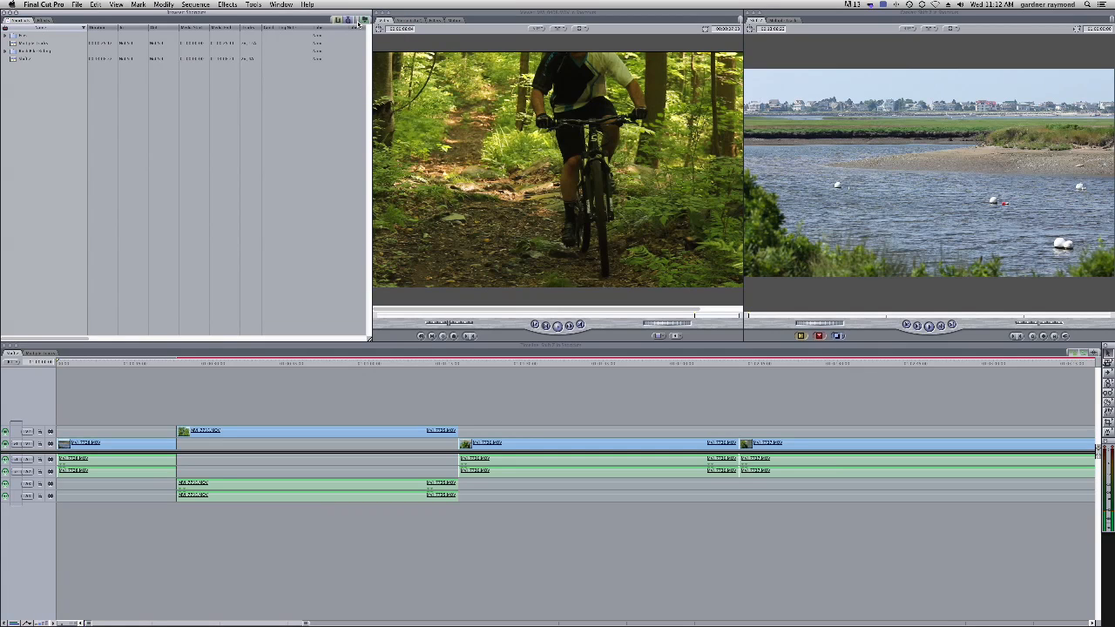
Save the current button bars as a set named Gardy's Buttons 2
click(354, 61)
click(253, 5)
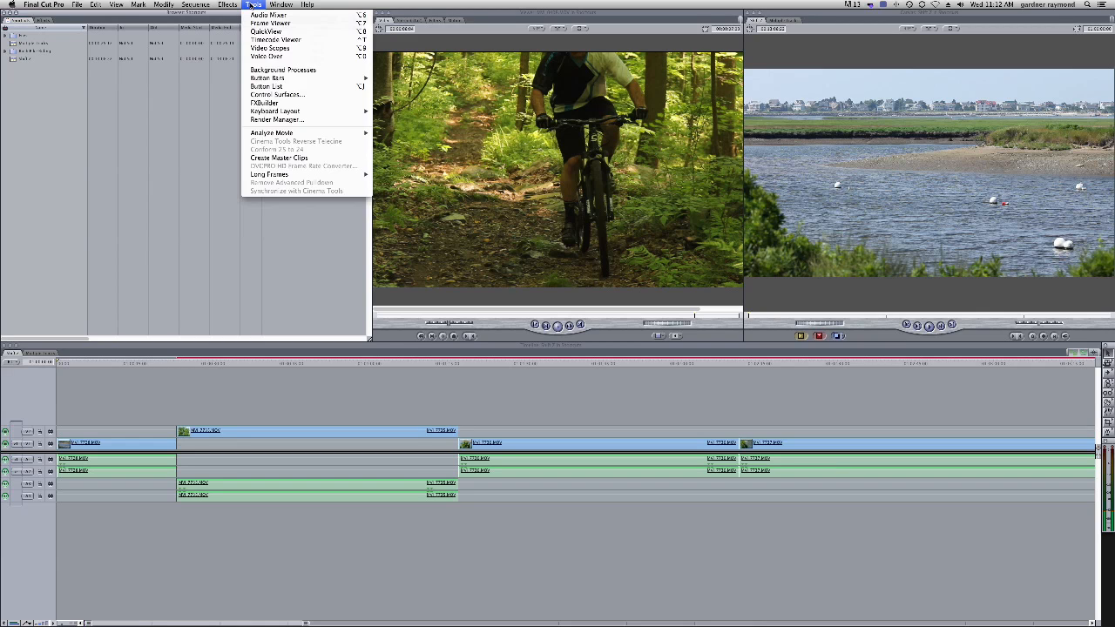
mouse_move(349, 78)
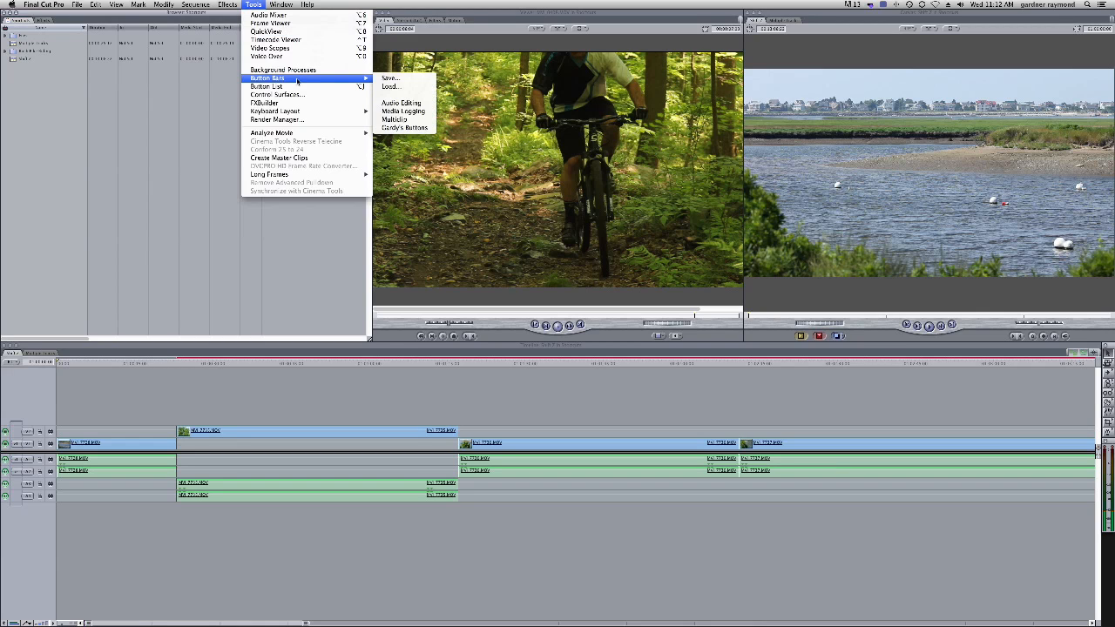
click(394, 79)
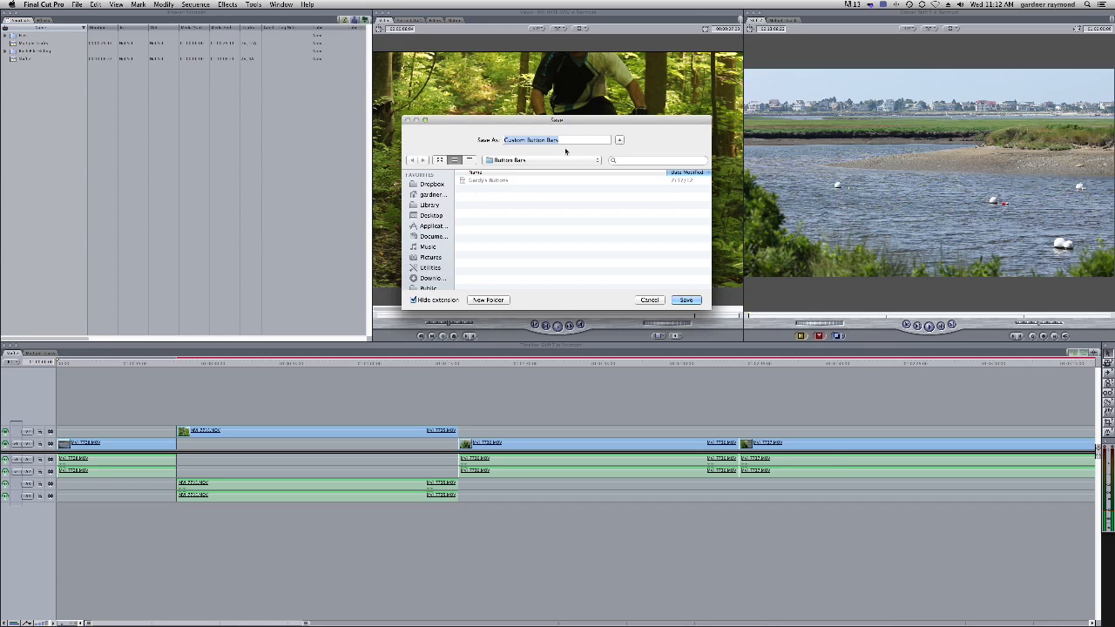
text(Gardy's Buttons 2)
key(Return)
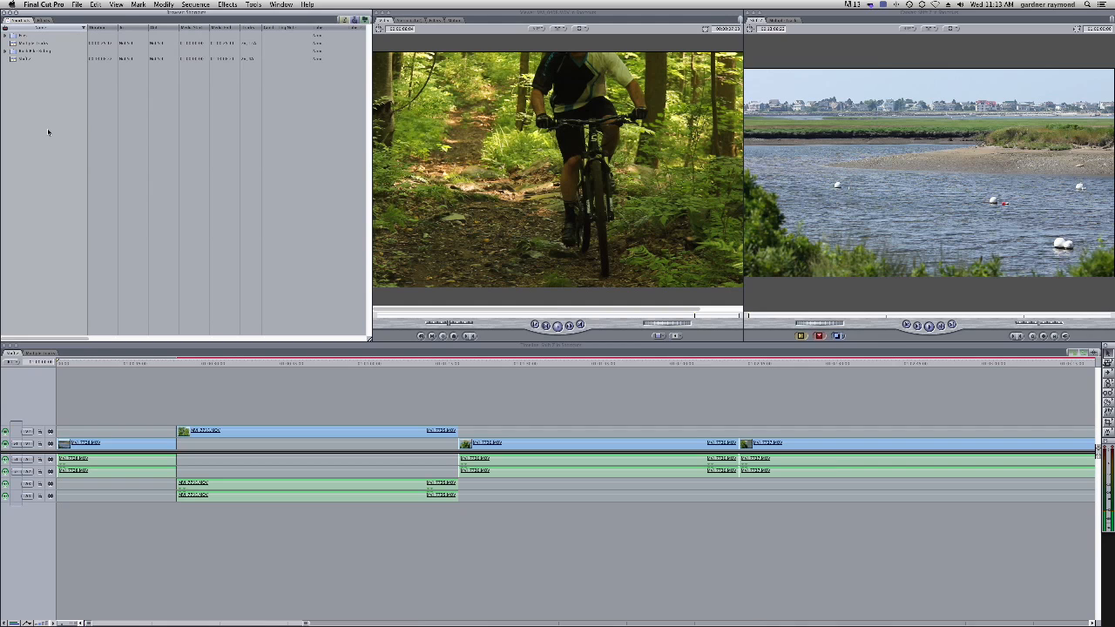
Create a new bin named Sequences in the browser and sort the browser by name
key(super+b)
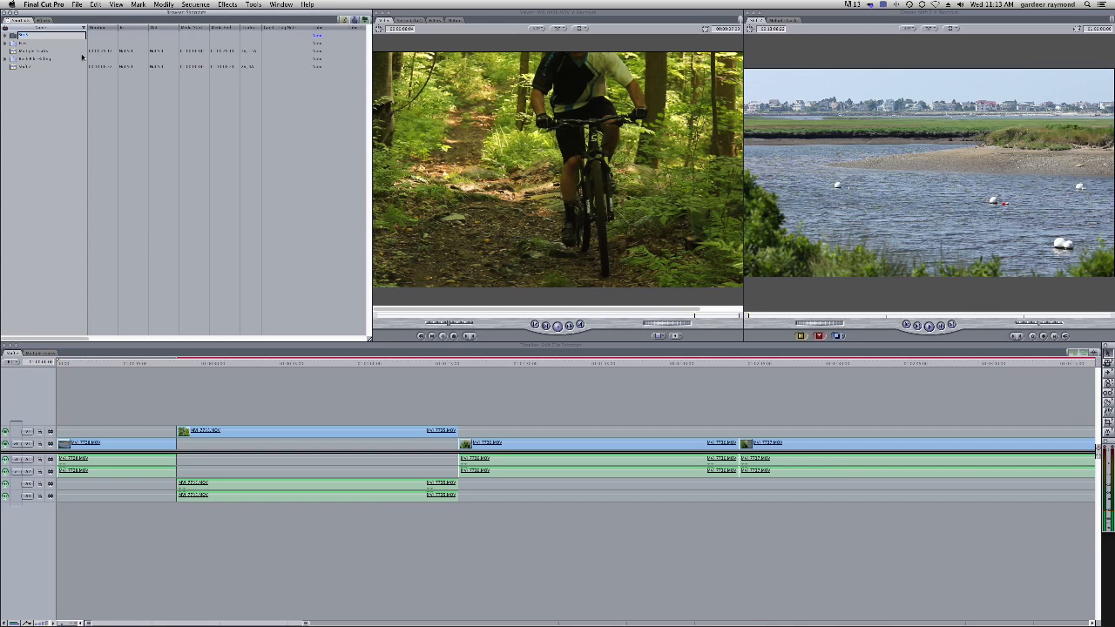
text(TSEQUEN)
key(Return)
click(58, 28)
click(57, 28)
click(21, 37)
click(49, 118)
click(15, 39)
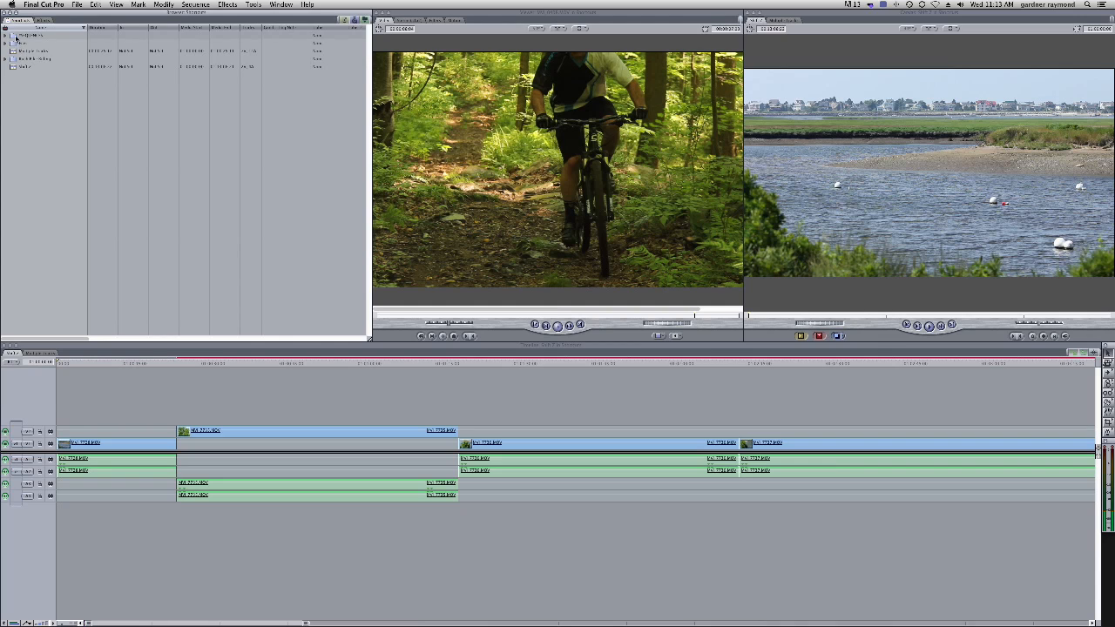
Apply an orange label to the Sequences bin
right_click(16, 38)
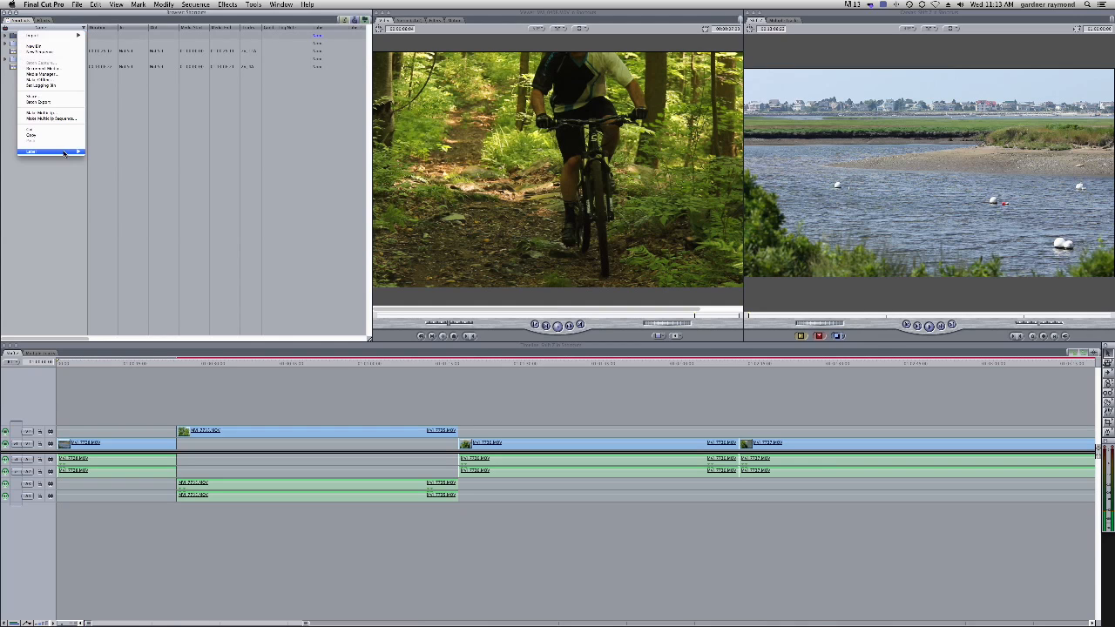
mouse_move(63, 153)
click(108, 163)
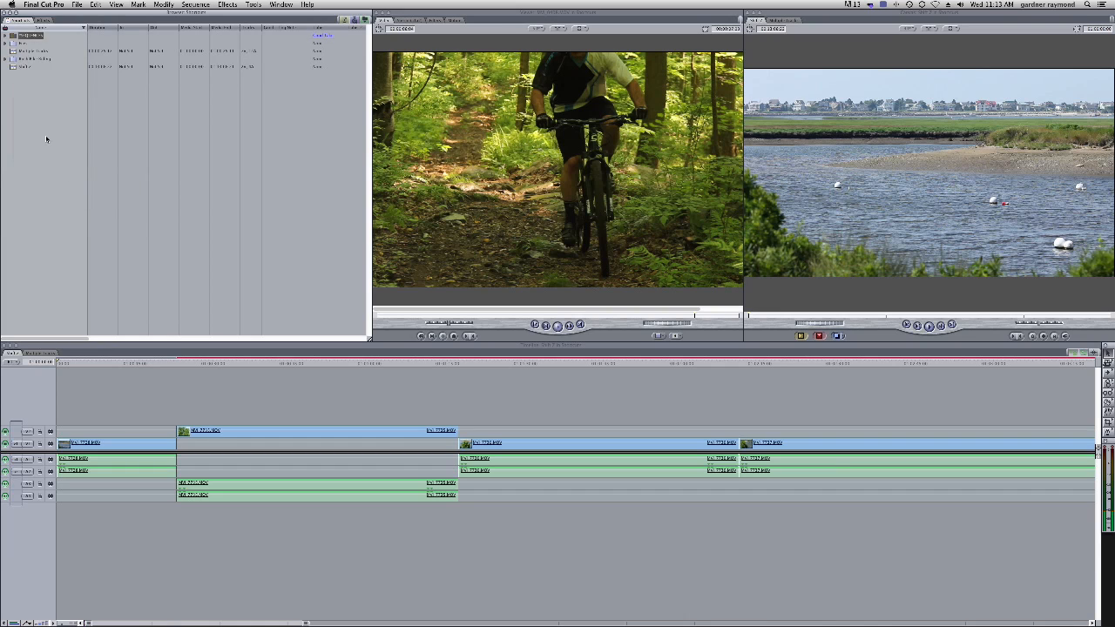
right_click(13, 35)
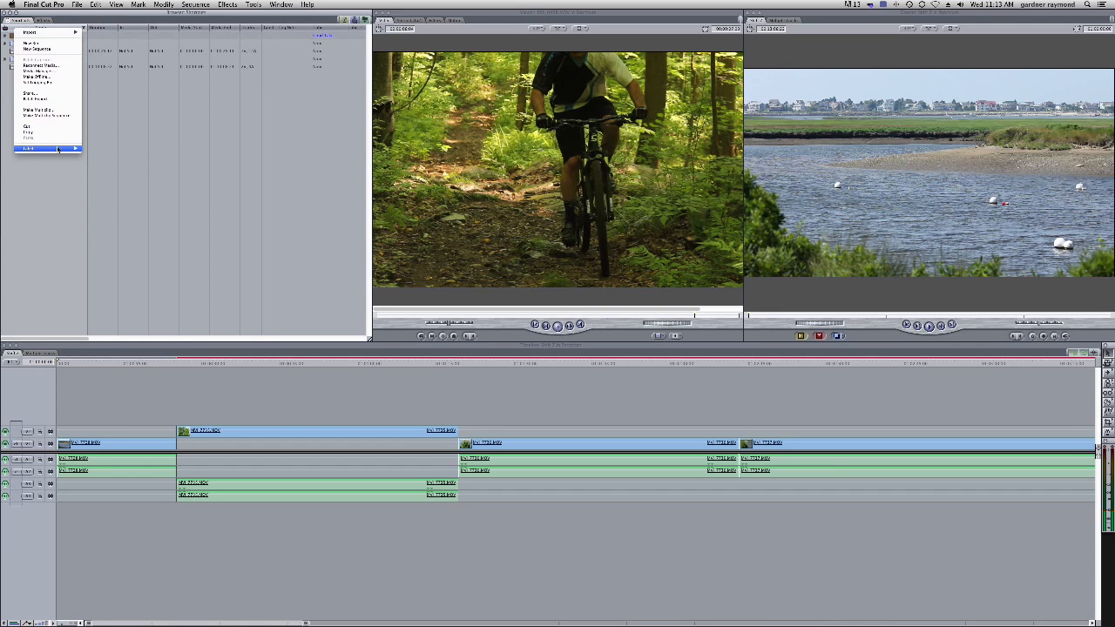
mouse_move(48, 148)
click(41, 215)
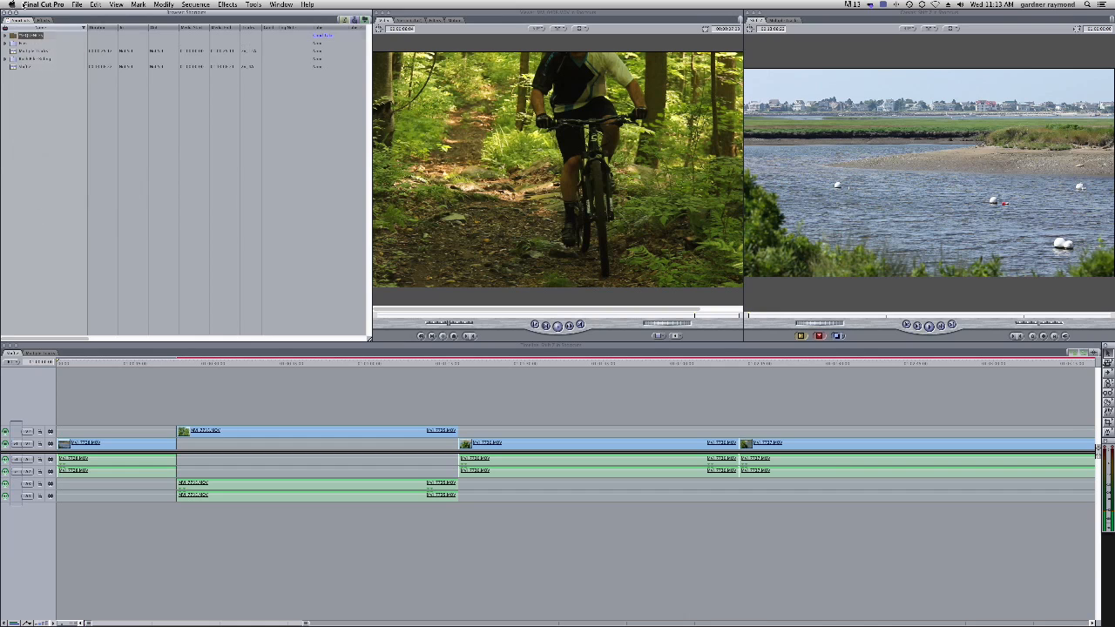
Create a new sequence in the browser and rename it
click(19, 37)
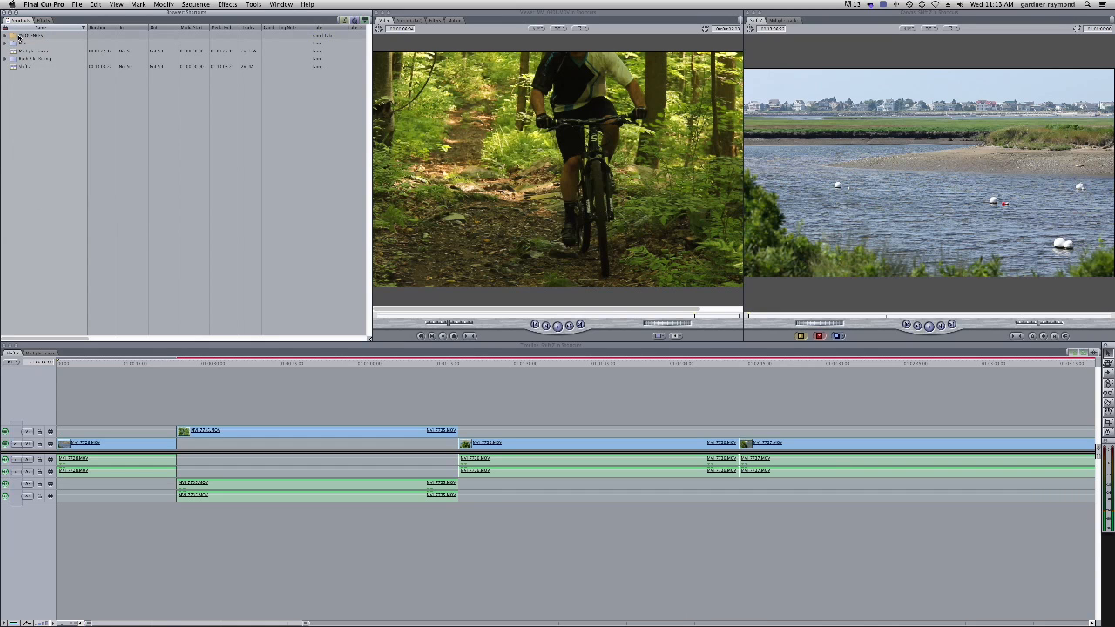
click(55, 116)
click(36, 59)
click(44, 144)
click(6, 36)
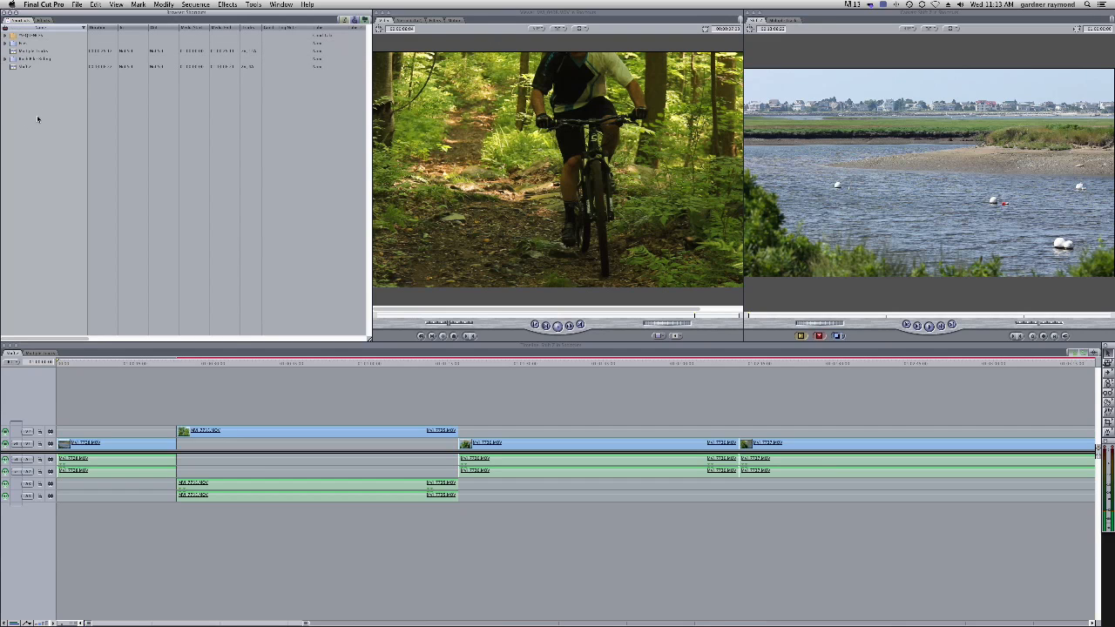
key(super+n)
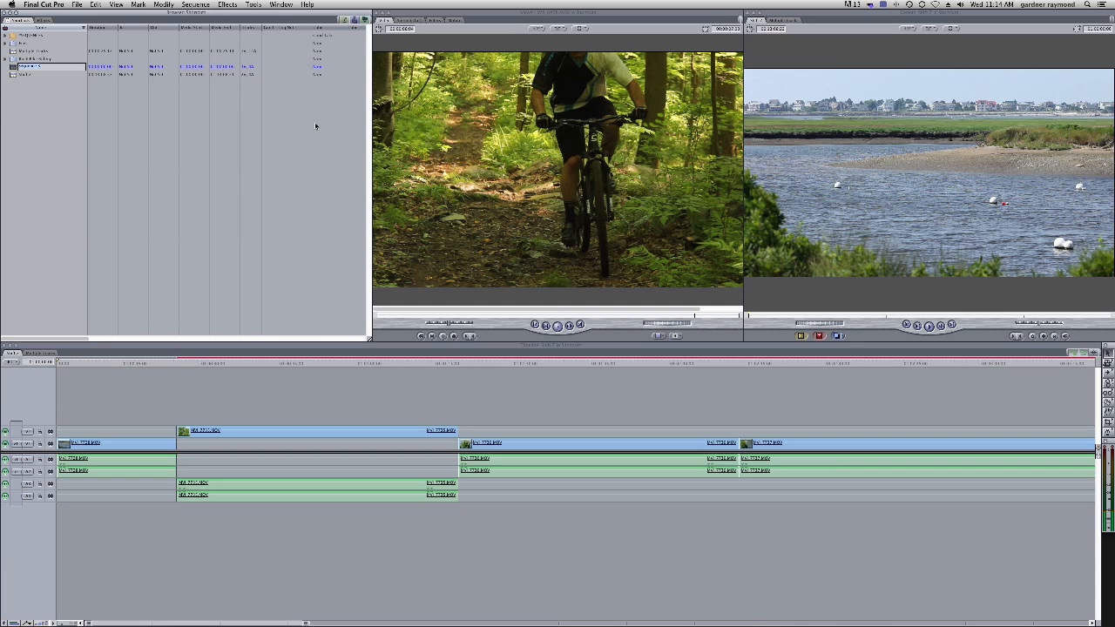
text(Ro)
key(Return)
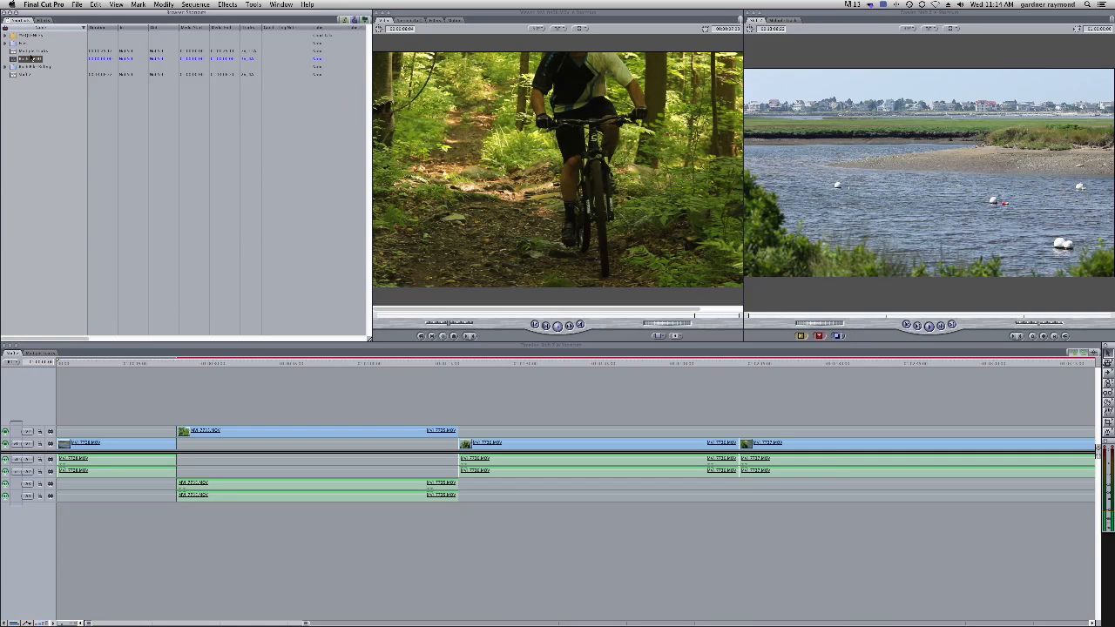
Move the new sequence into the Sequences bin and expand the bin to select it
drag(13, 59, 13, 37)
click(6, 36)
click(42, 45)
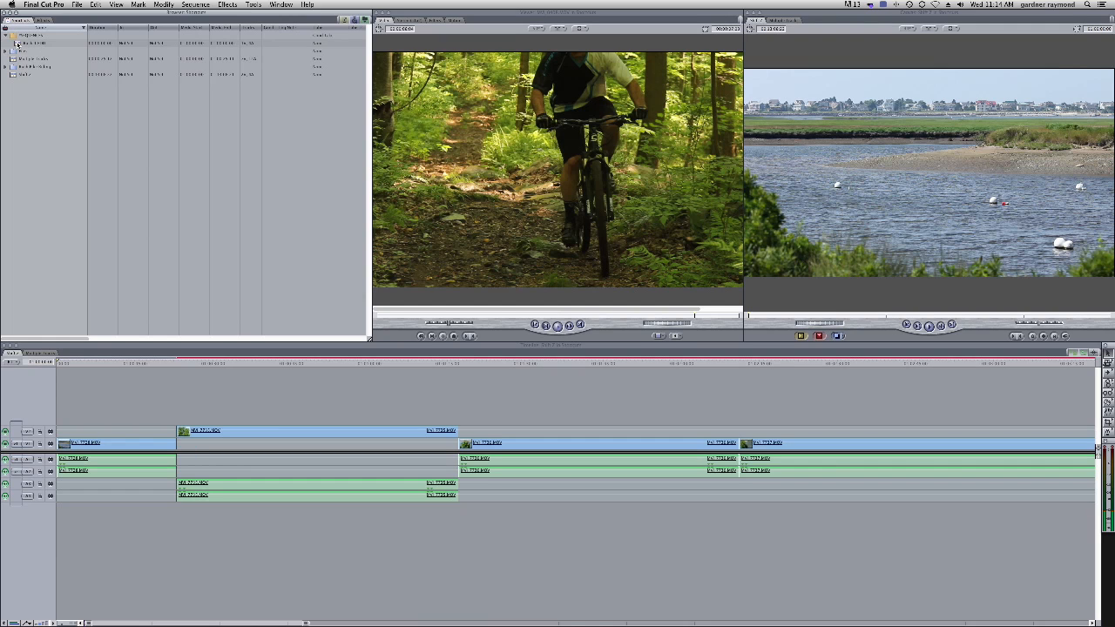
Apply a blue label to the sequence inside the Sequences bin
right_click(16, 44)
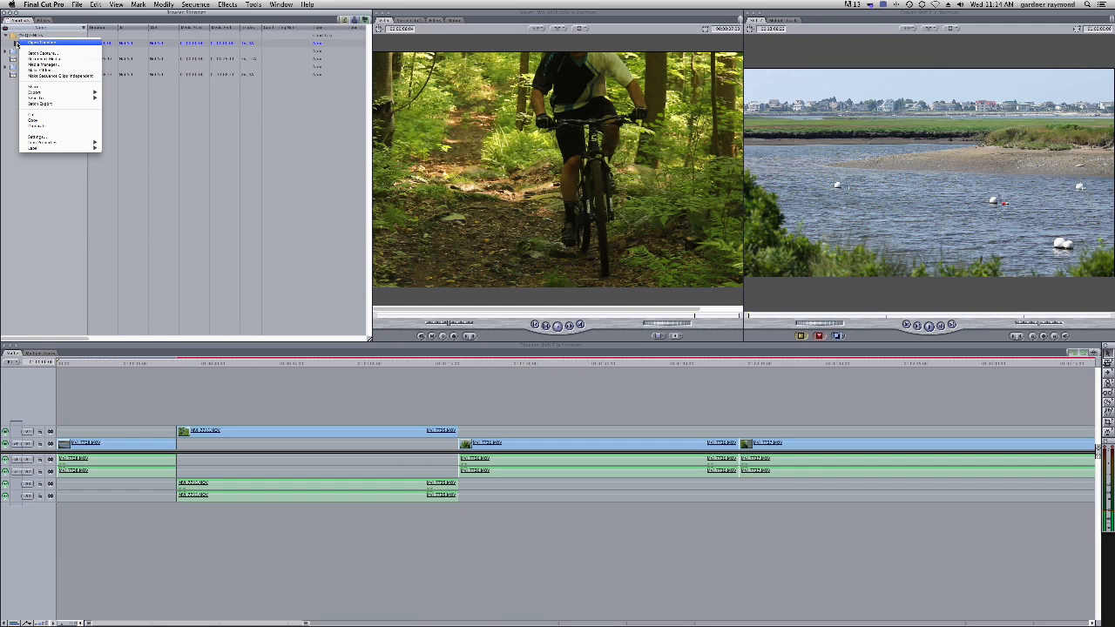
mouse_move(52, 148)
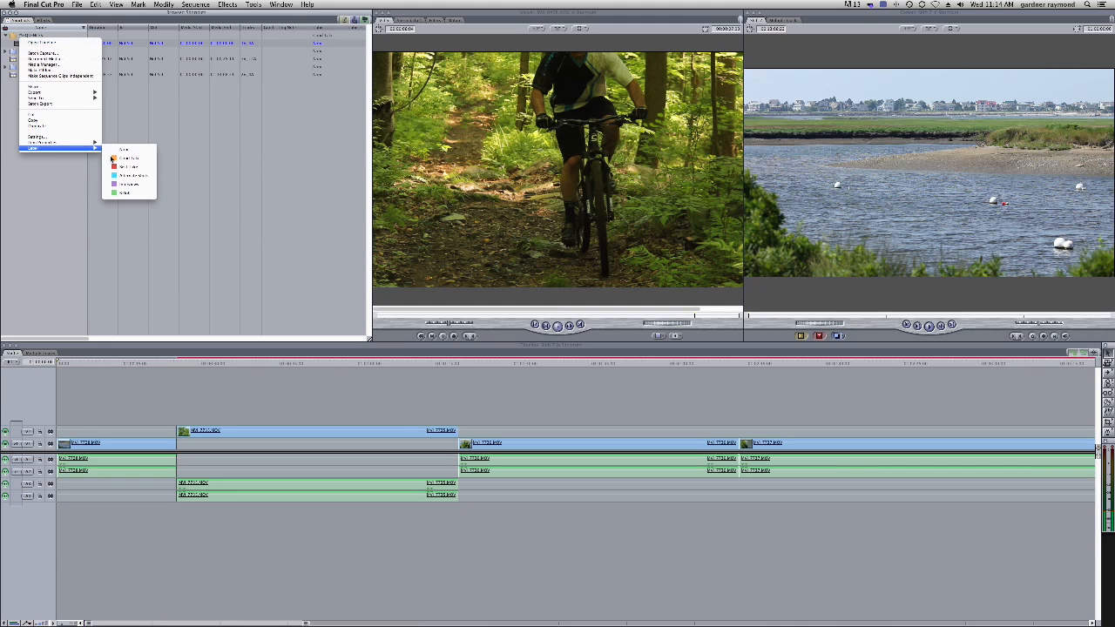
click(132, 178)
Open the sequence in the Timeline, then duplicate it within the Sequences bin
double_click(26, 42)
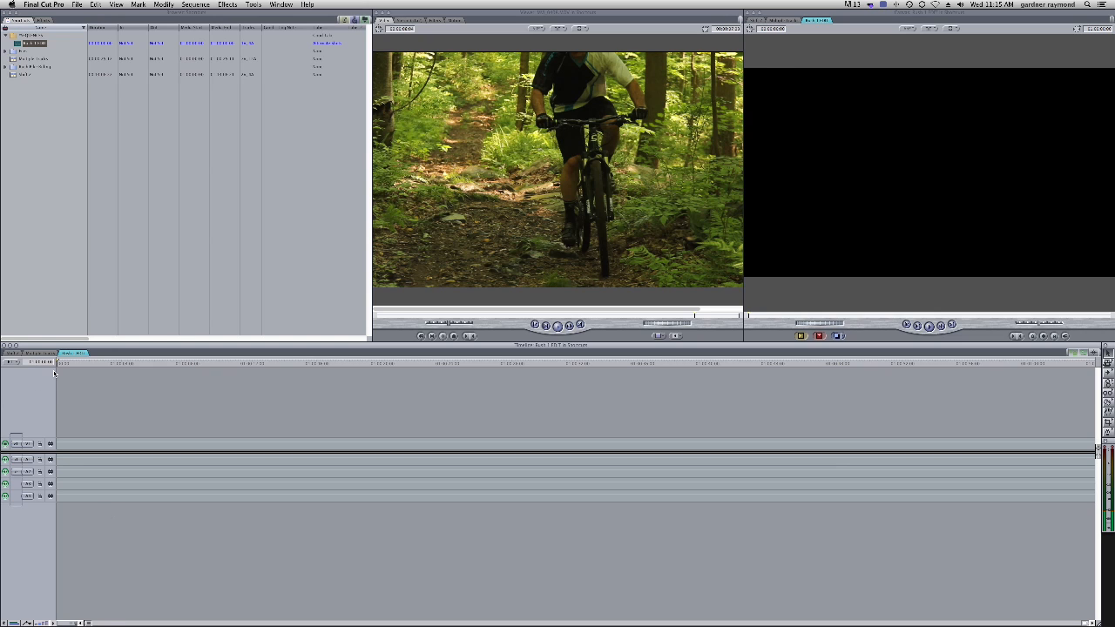
click(59, 90)
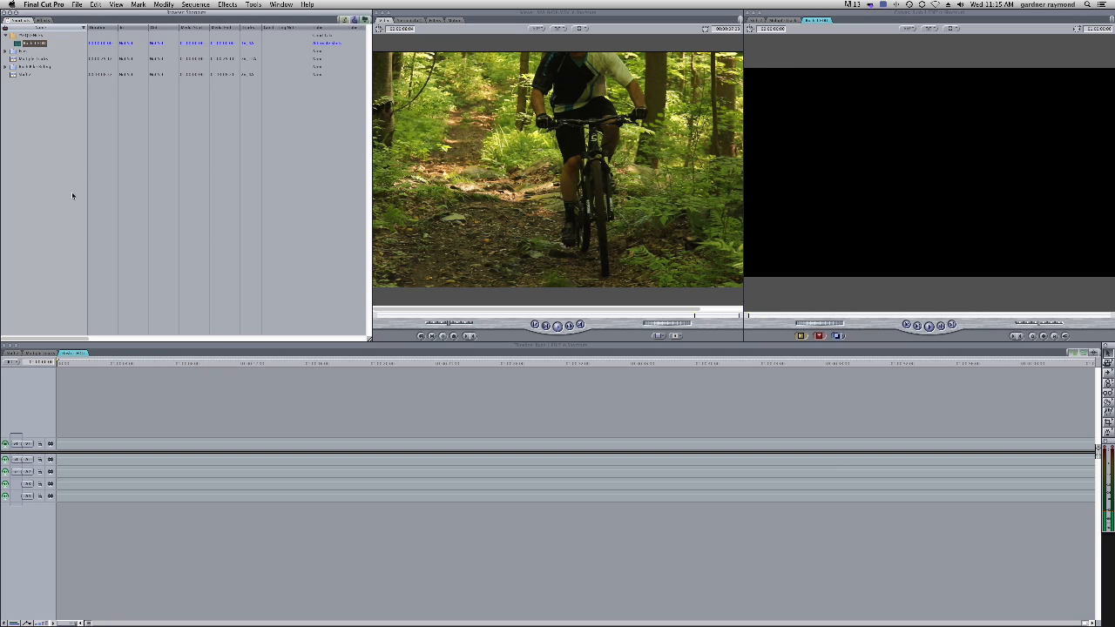
click(37, 123)
click(14, 42)
key(alt+d)
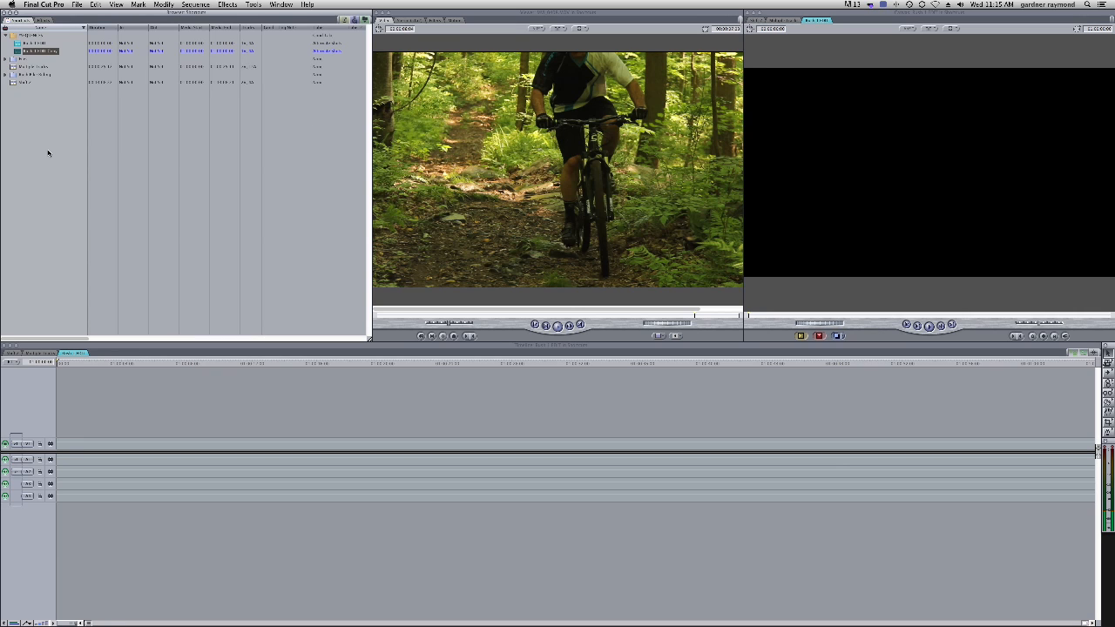
Create a new bin and a new sequence with shortcuts, then delete both from the browser
key(super+b)
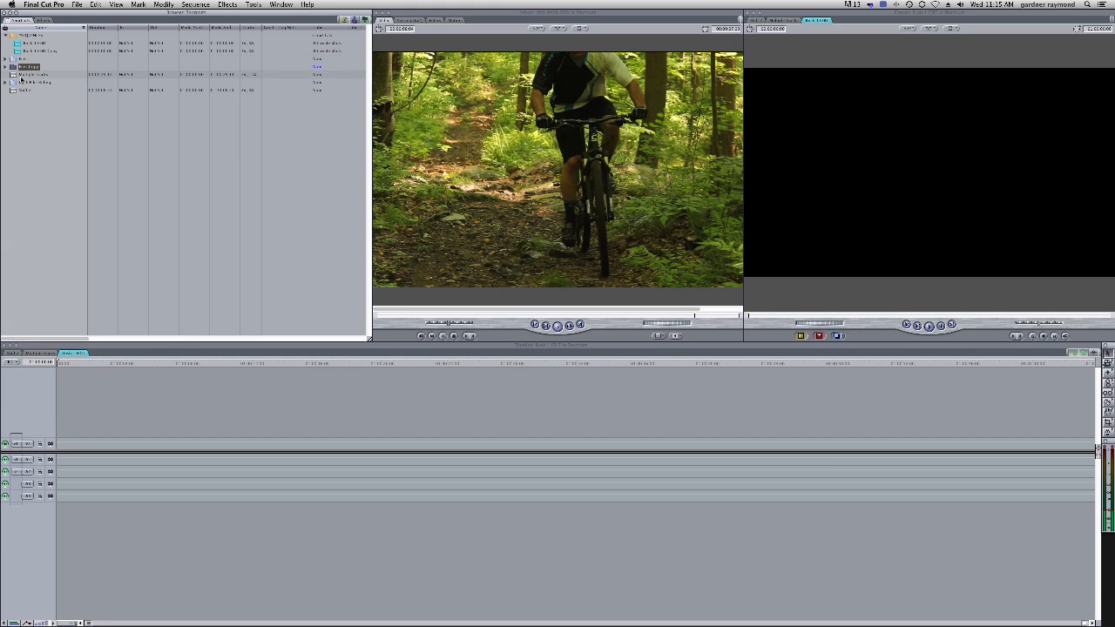
key(super+n)
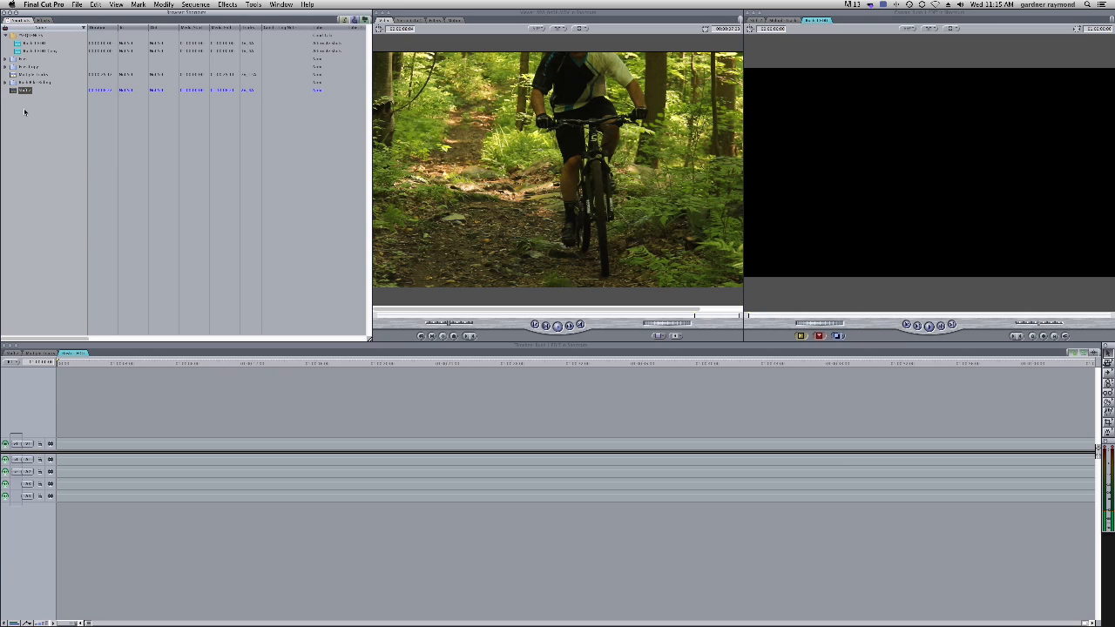
click(16, 100)
key(Delete)
click(16, 68)
key(Delete)
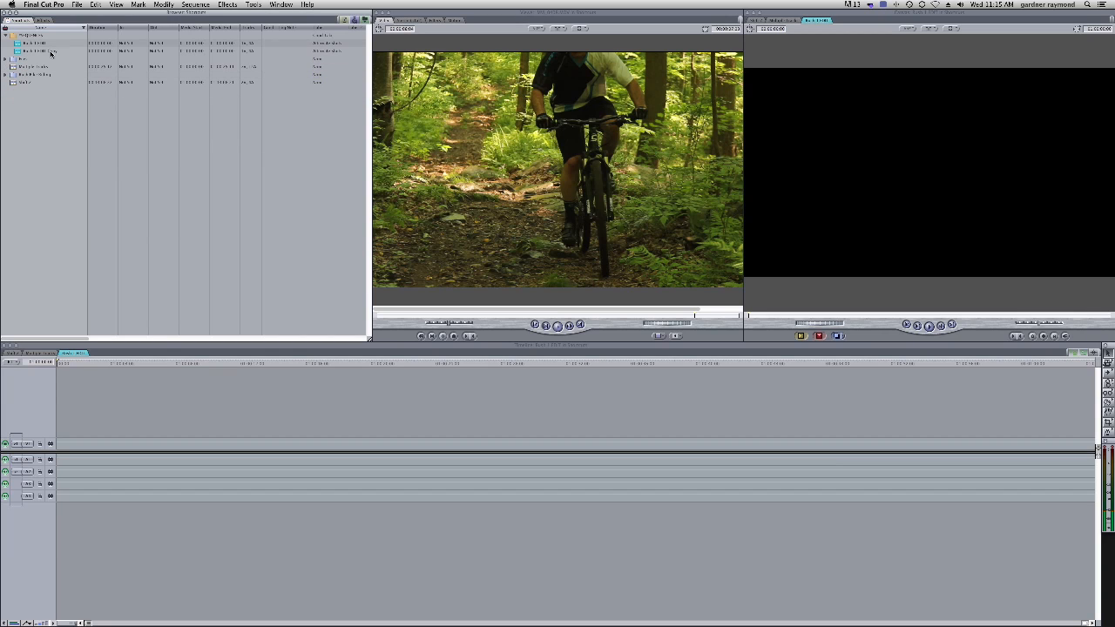
Duplicate the sequence three more times, then select and delete the extra copies
click(17, 52)
click(17, 51)
key(alt+d)
key(alt+d)
key(alt+d)
key(alt+d)
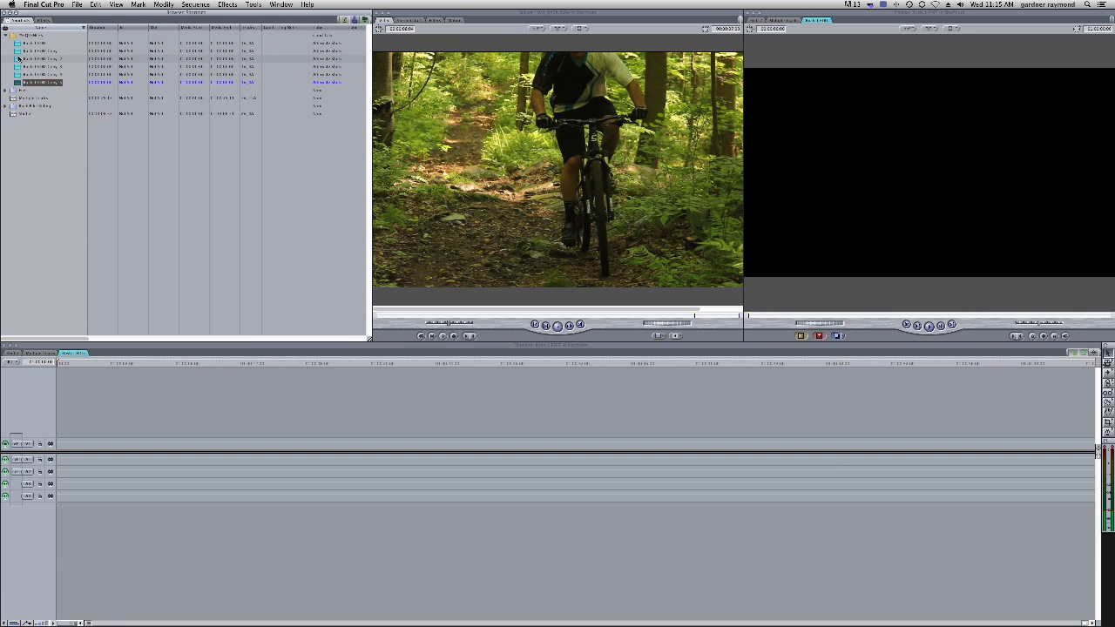
click(17, 44)
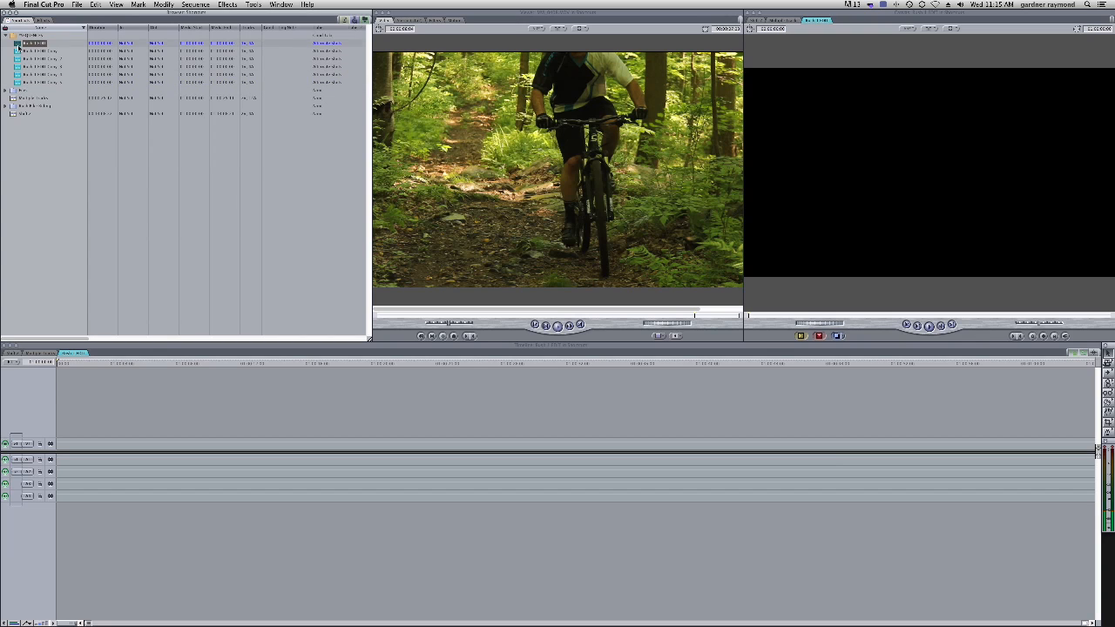
click(17, 82)
click(35, 44)
click(19, 60)
shift+click(20, 82)
key(Delete)
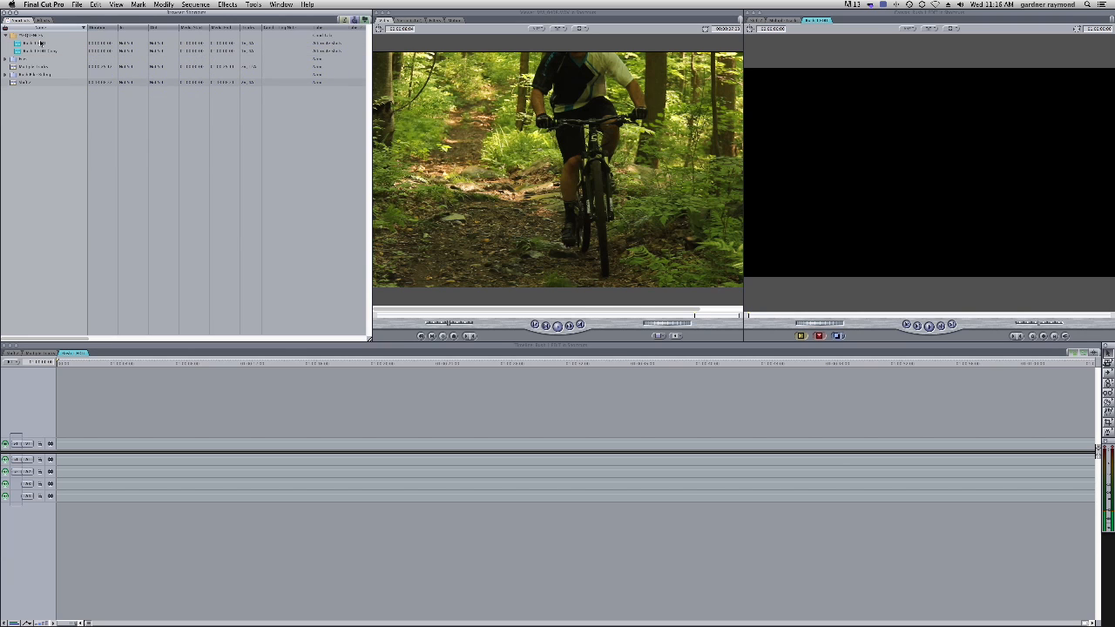
Rename the first sequence in the Sequences bin
click(17, 45)
click(21, 51)
click(42, 45)
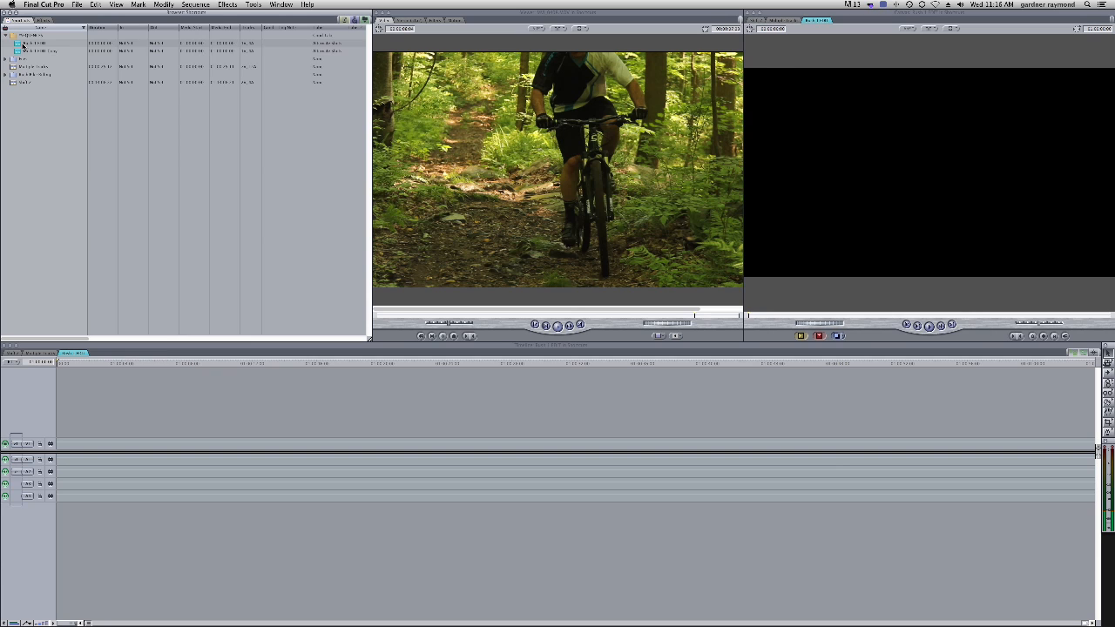
click(27, 52)
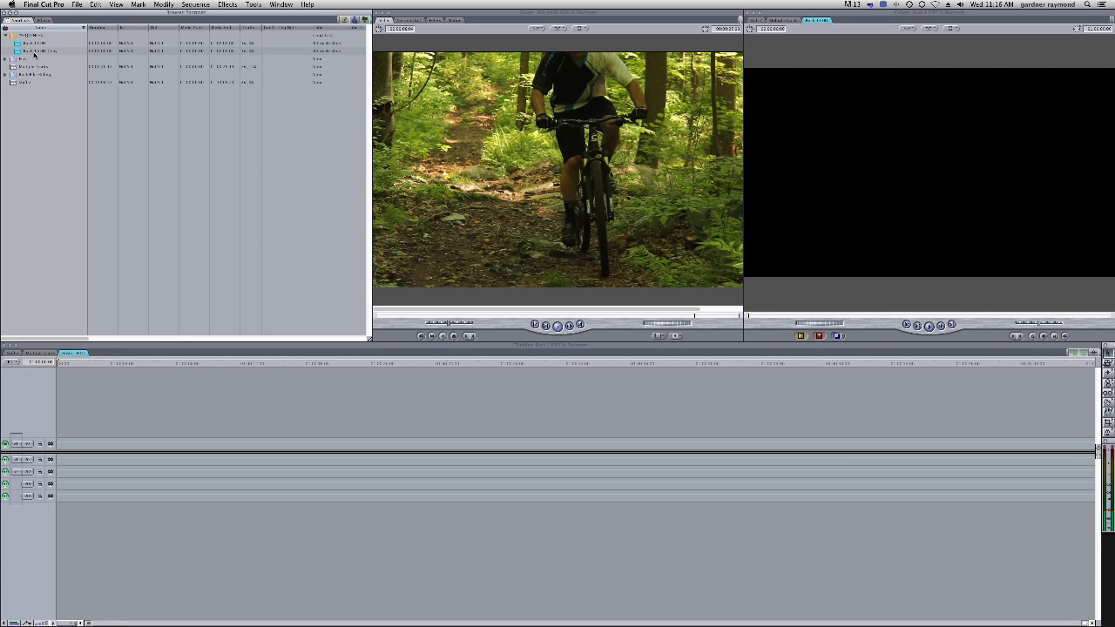
click(35, 42)
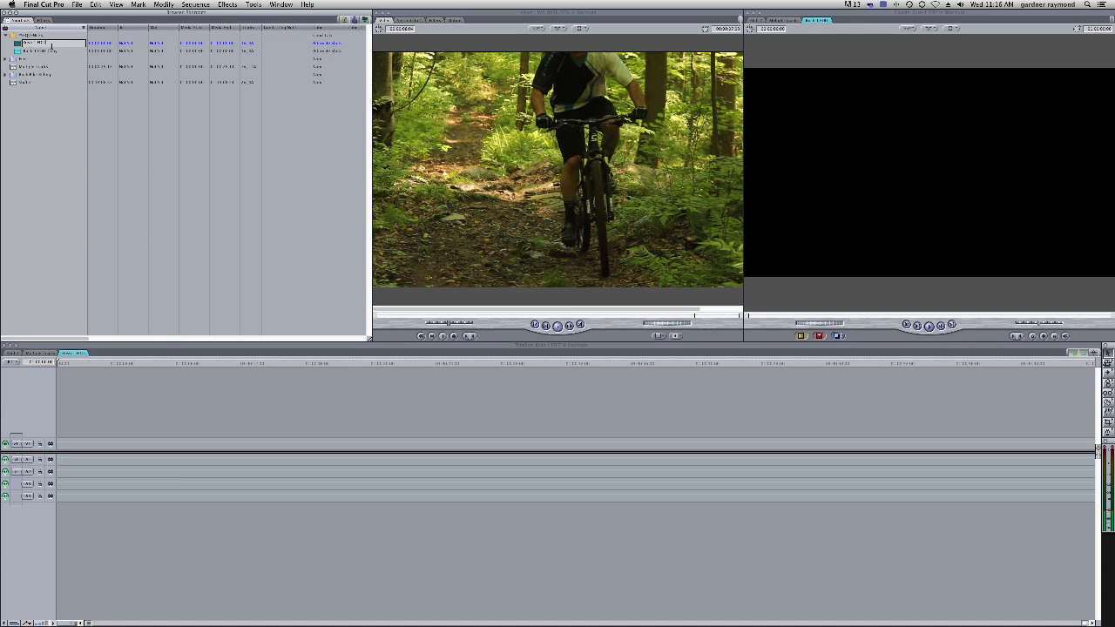
key(Return)
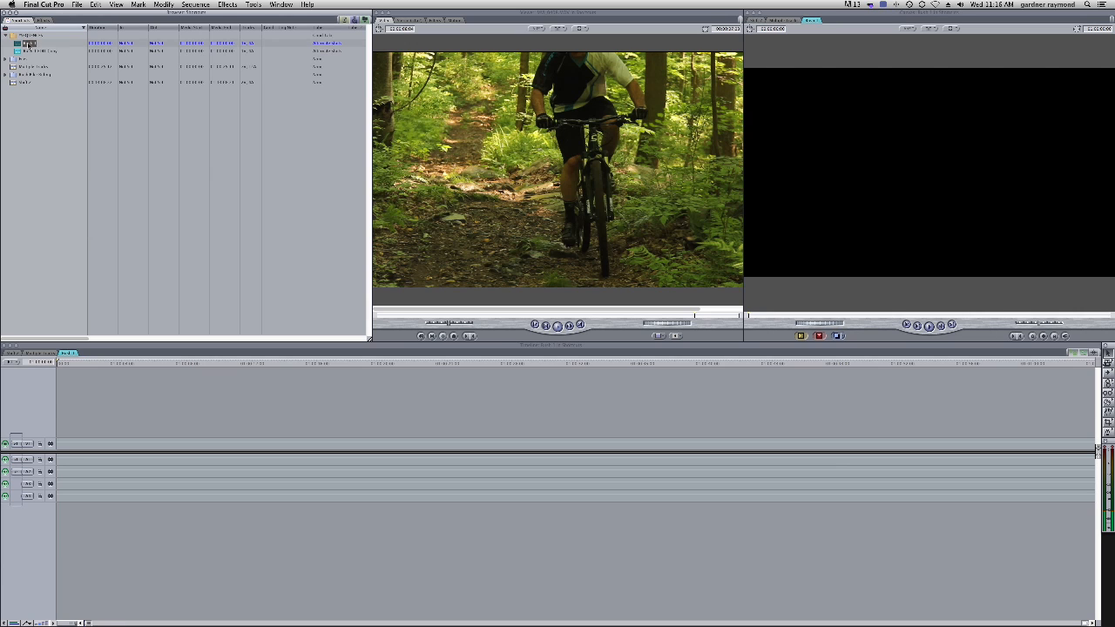
Remove the label from the renamed sequence, setting it to None
right_click(17, 44)
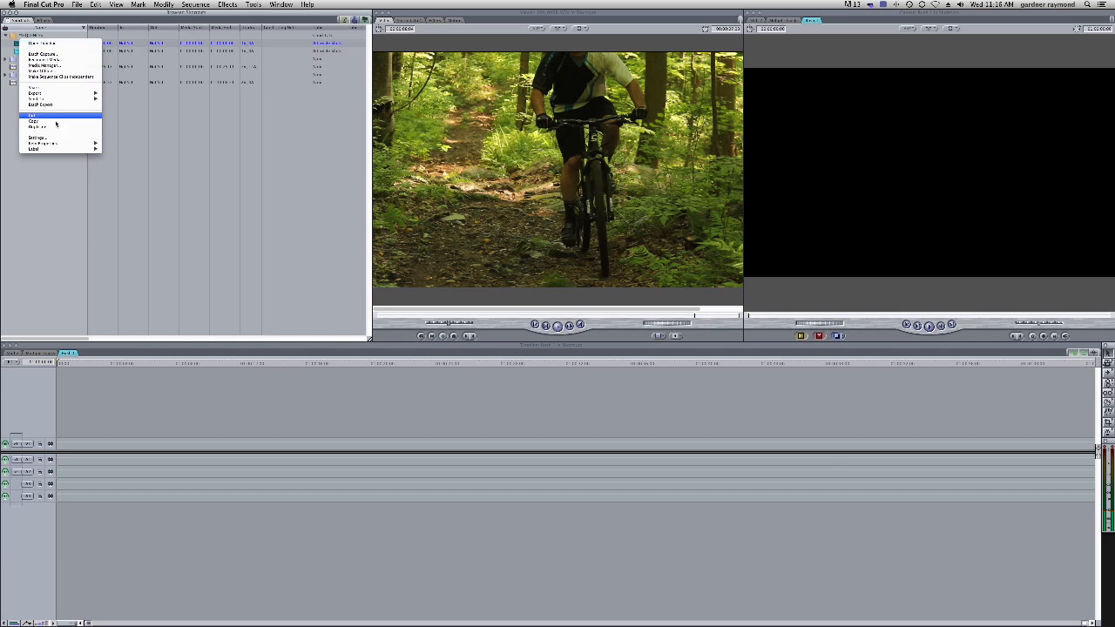
mouse_move(57, 152)
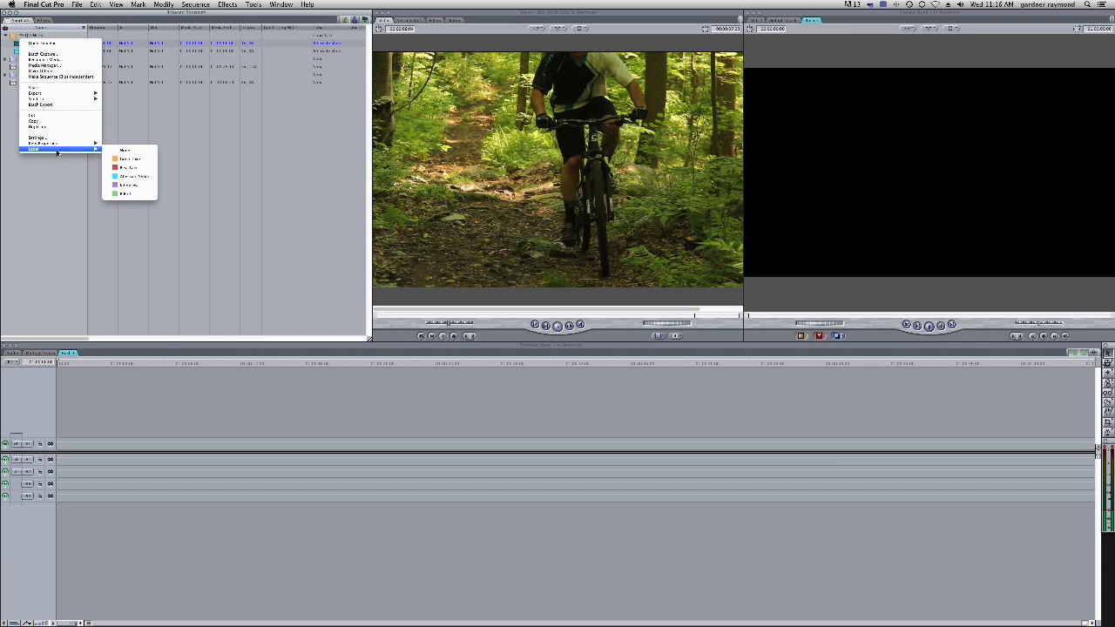
click(125, 150)
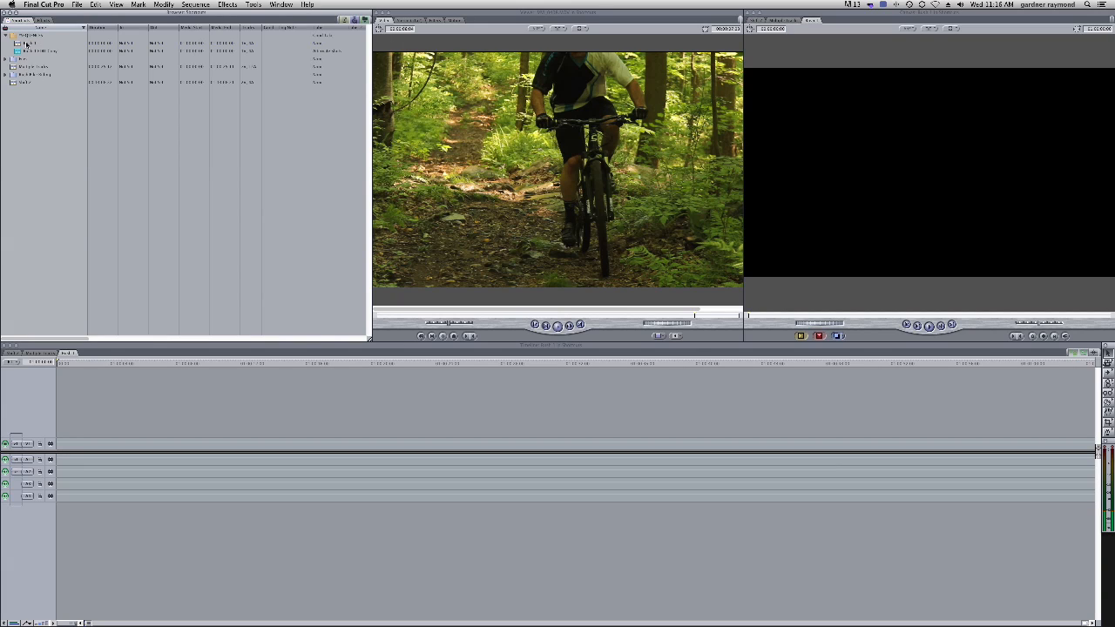
Rename the second sequence in the Sequences bin by shortening its name
click(18, 51)
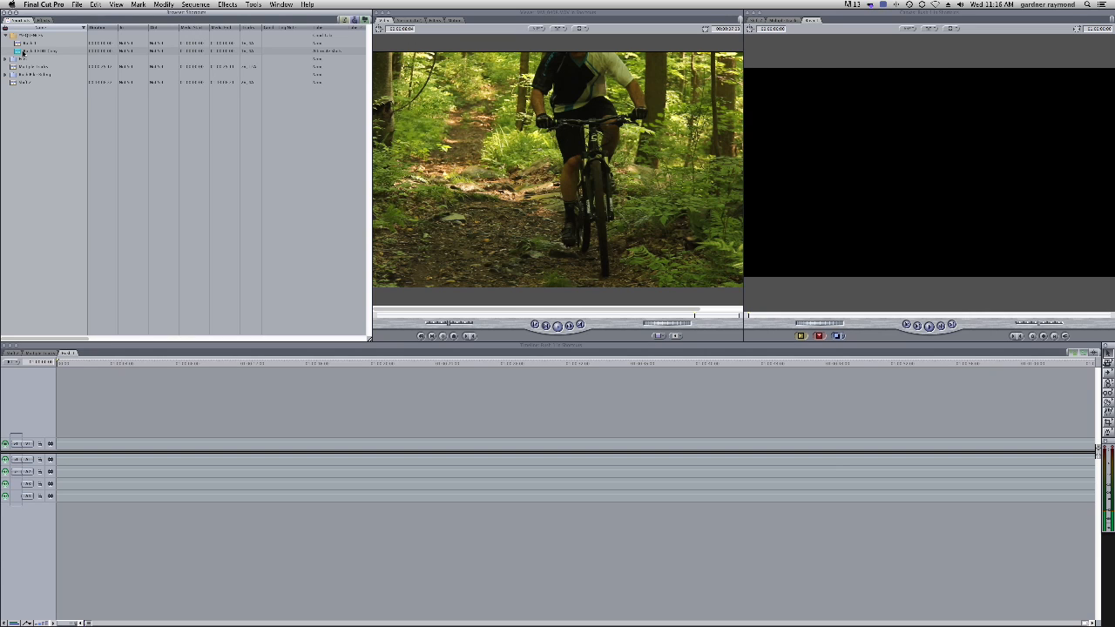
click(43, 54)
click(58, 52)
key(BackSpace)
key(BackSpace)
key(BackSpace)
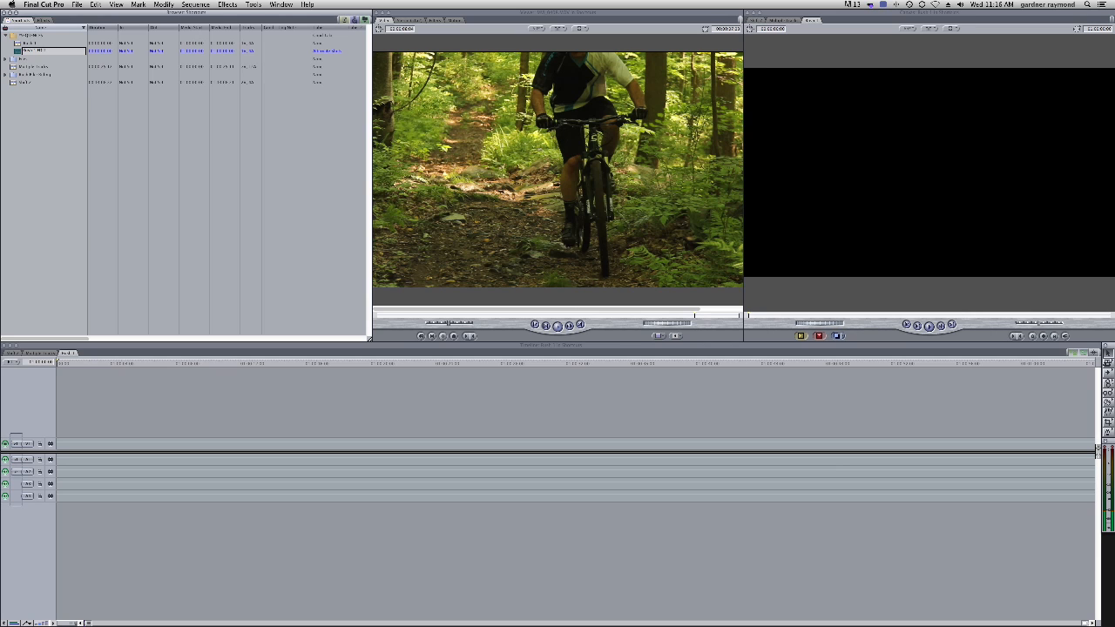
key(Return)
Open the second sequence in the Timeline and switch between the two sequence tabs
click(54, 126)
double_click(19, 51)
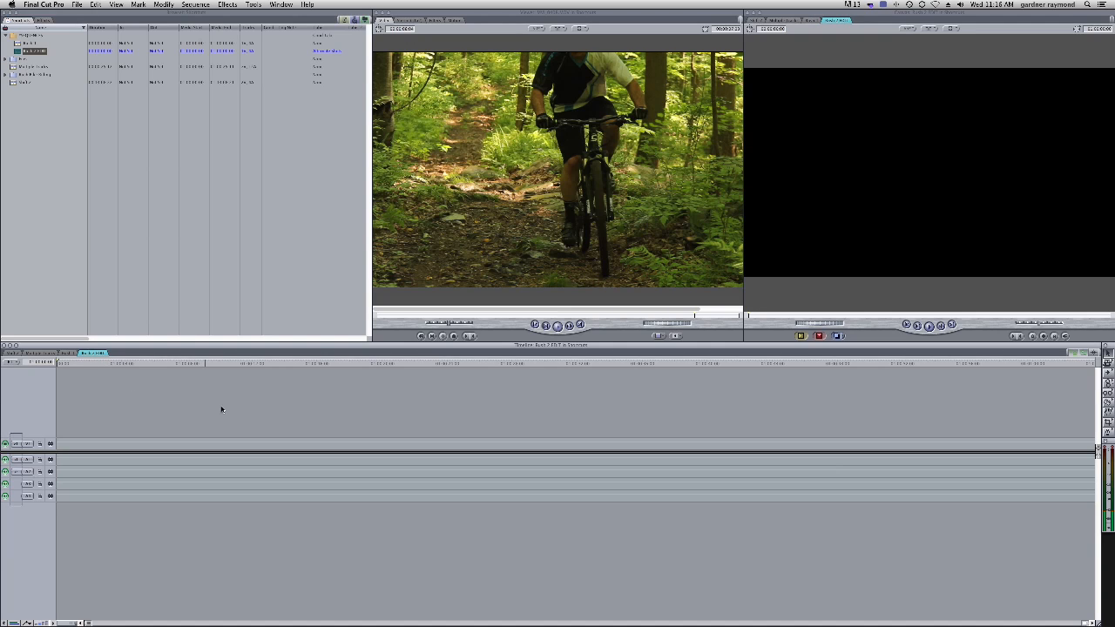
click(78, 353)
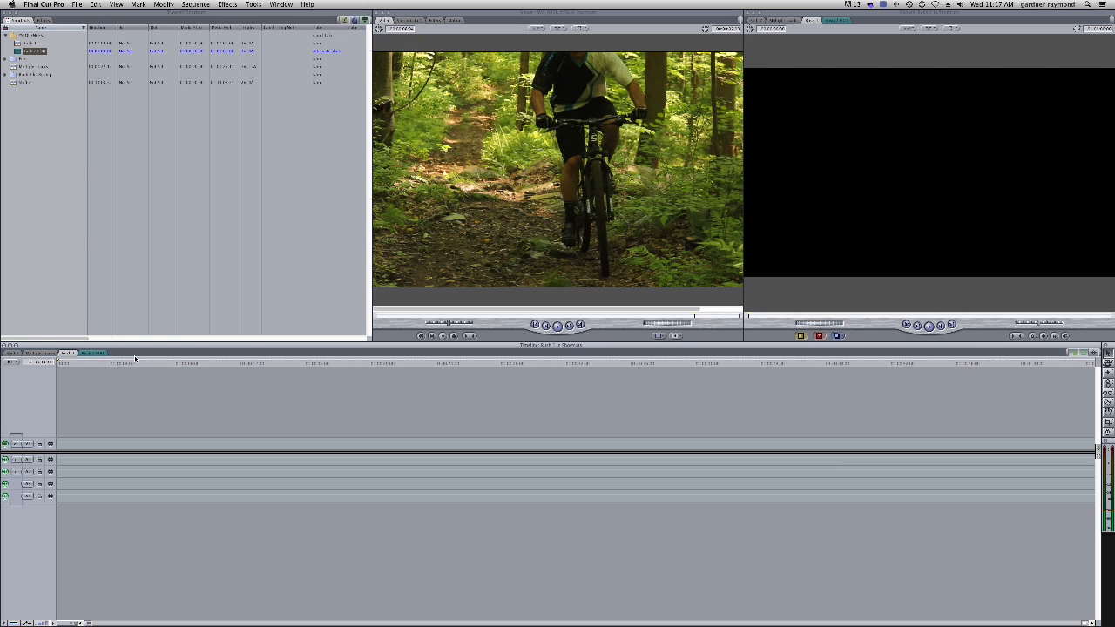
click(36, 147)
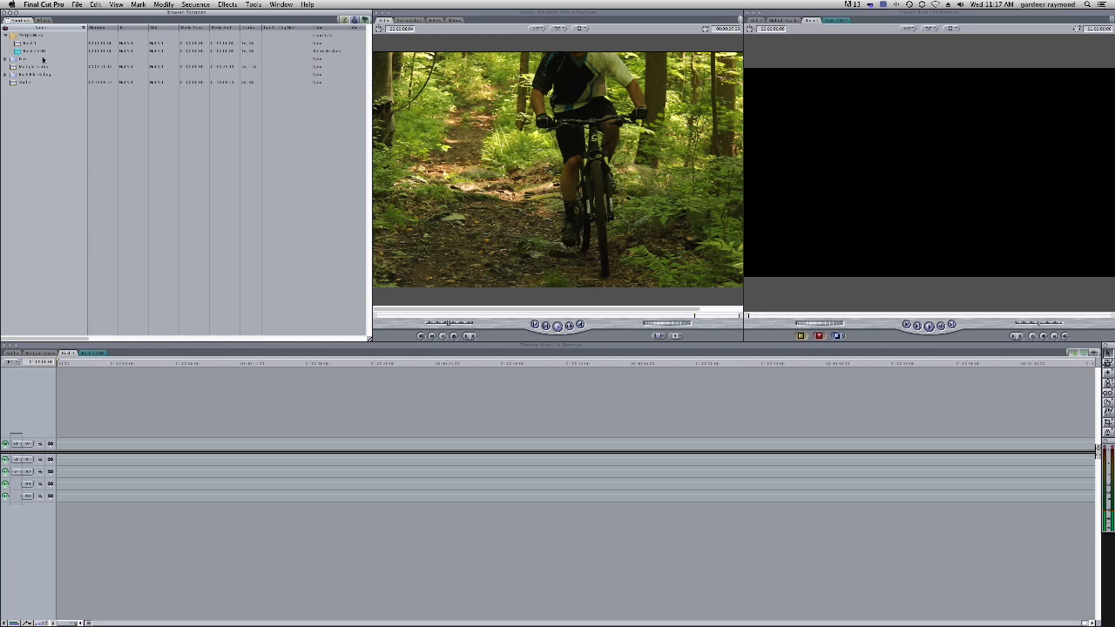
click(19, 52)
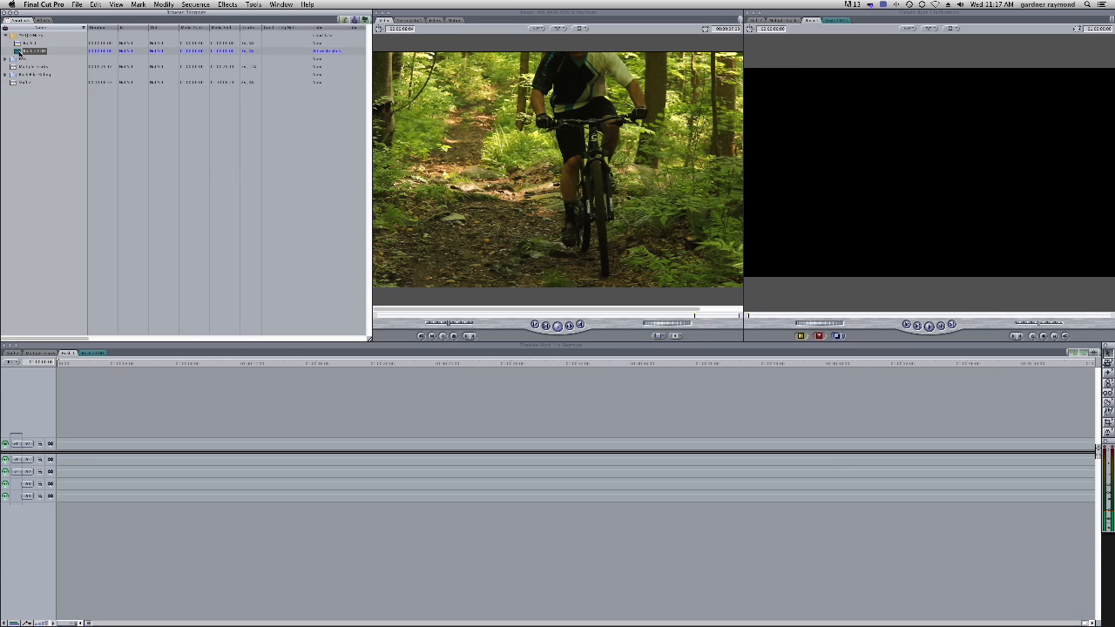
click(326, 181)
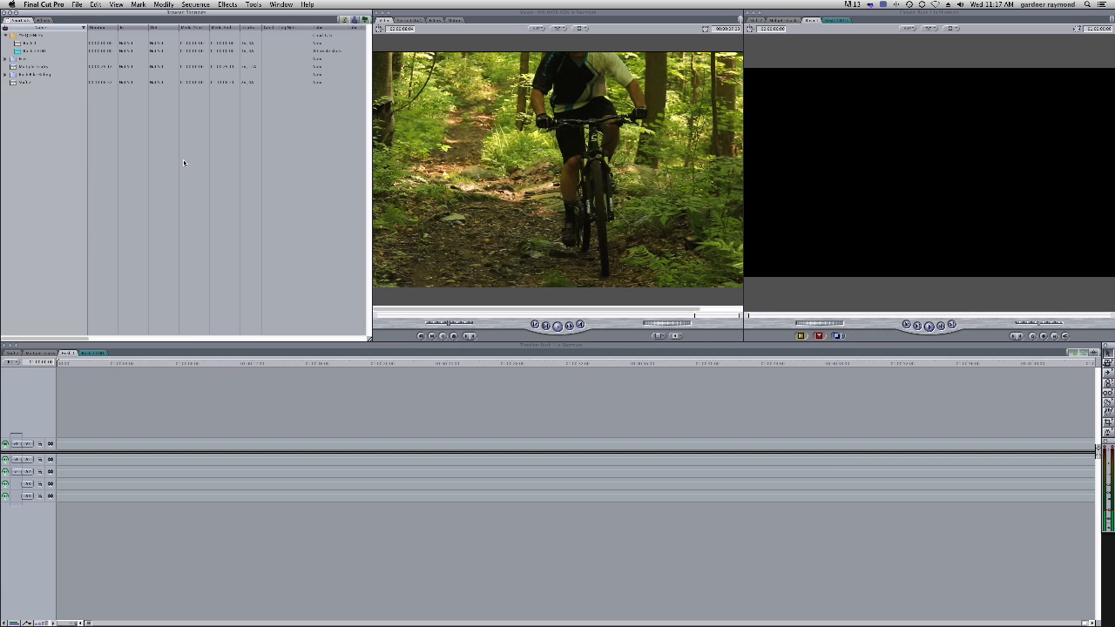
Cycle focus through the Viewer, Canvas and Timeline windows, then reopen the closed Timeline
key(super+1)
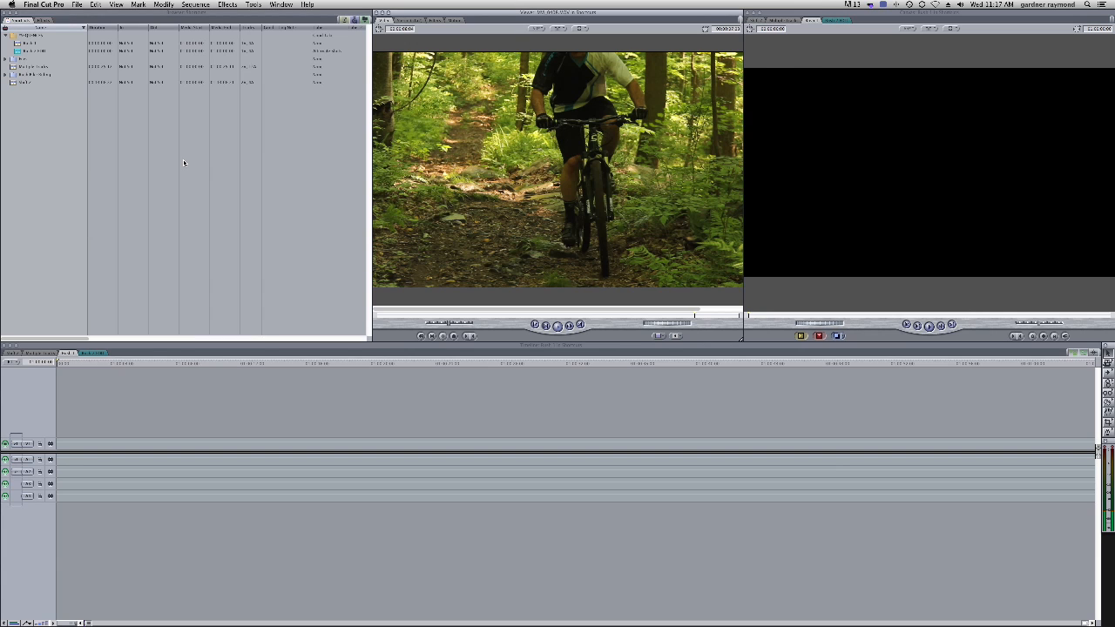
key(super+2)
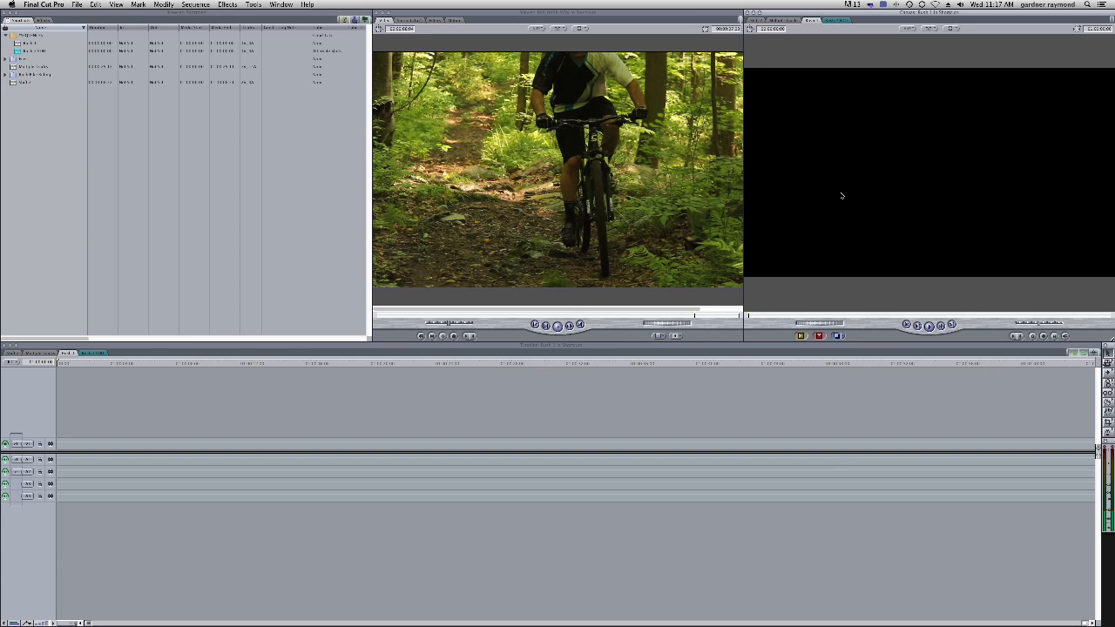
key(super+3)
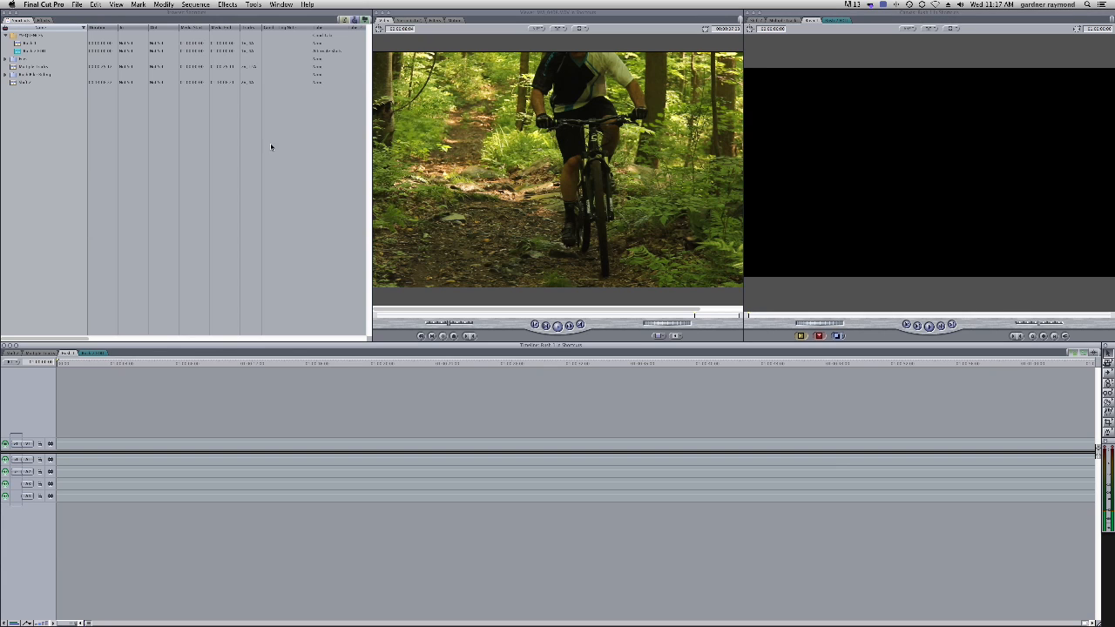
key(super+1)
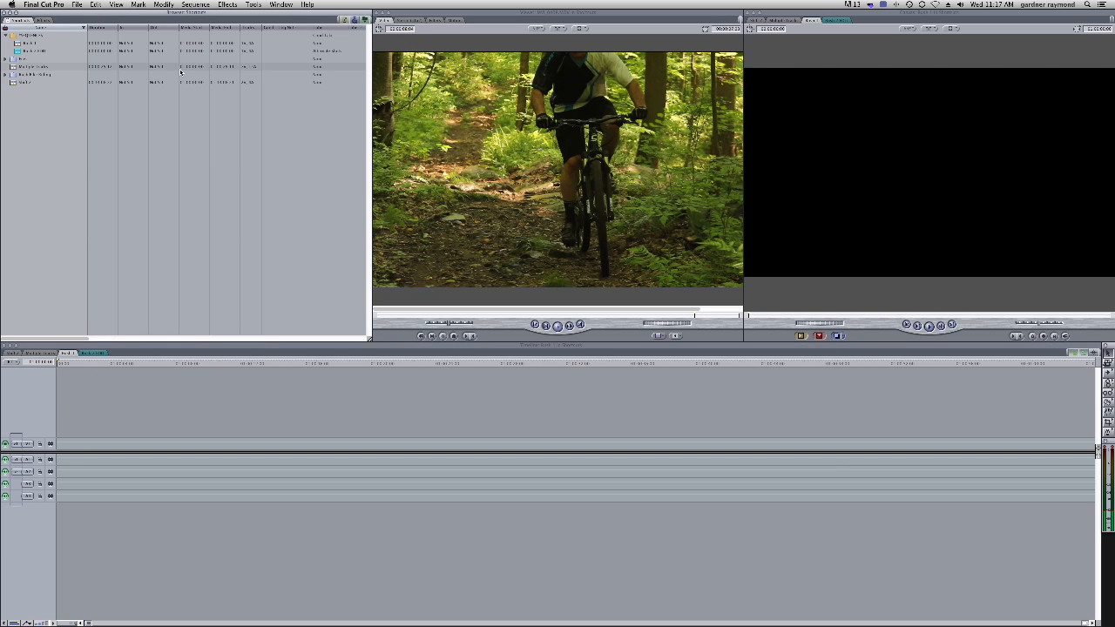
click(412, 365)
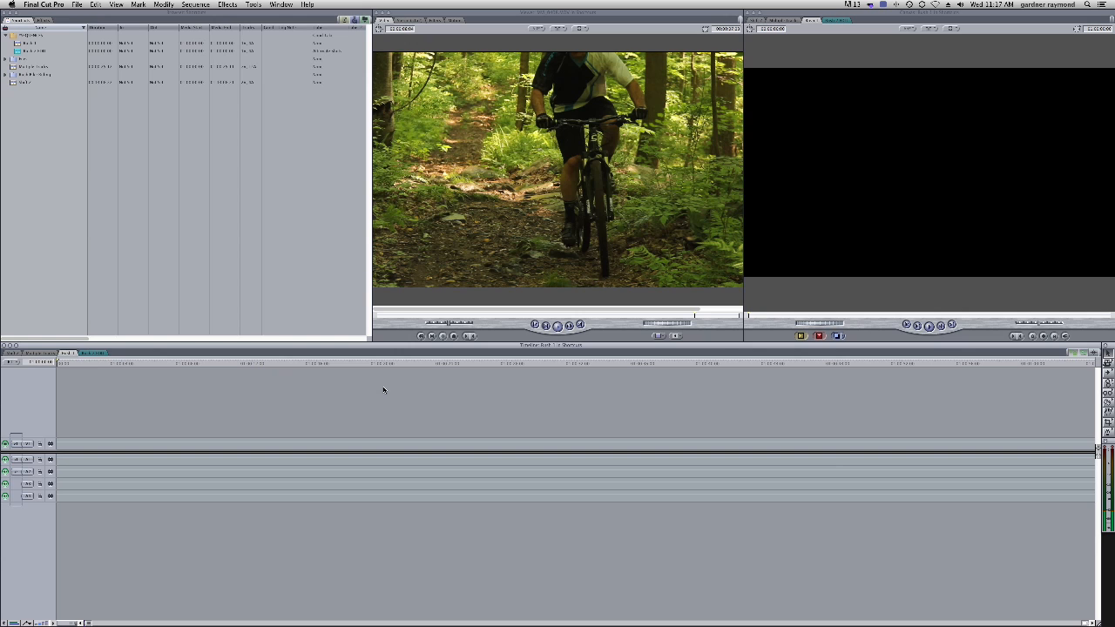
key(super+3)
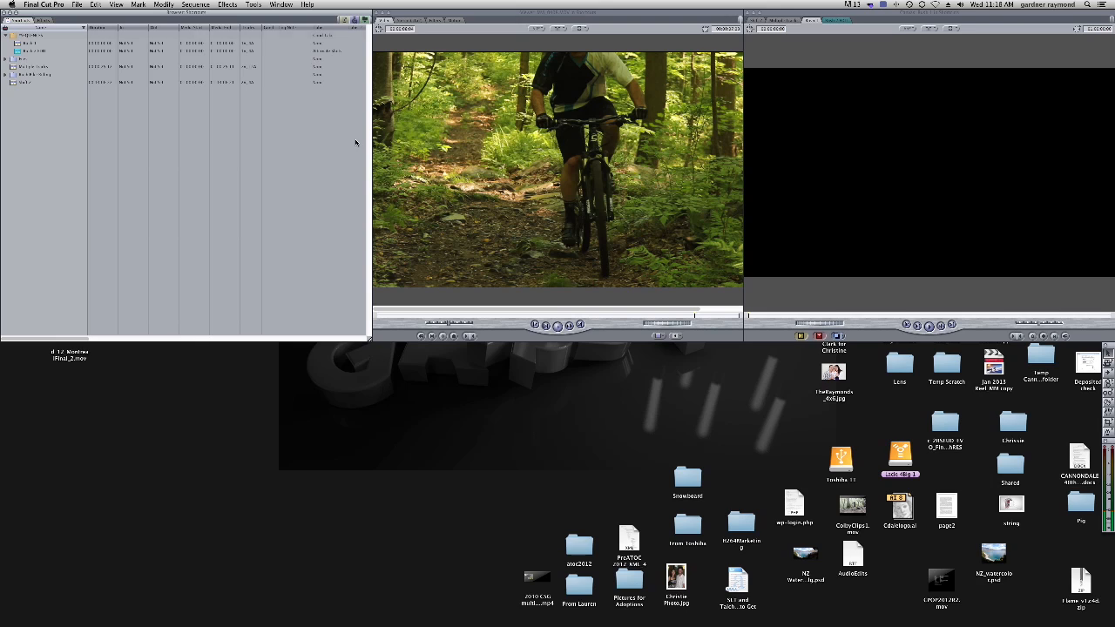
click(284, 4)
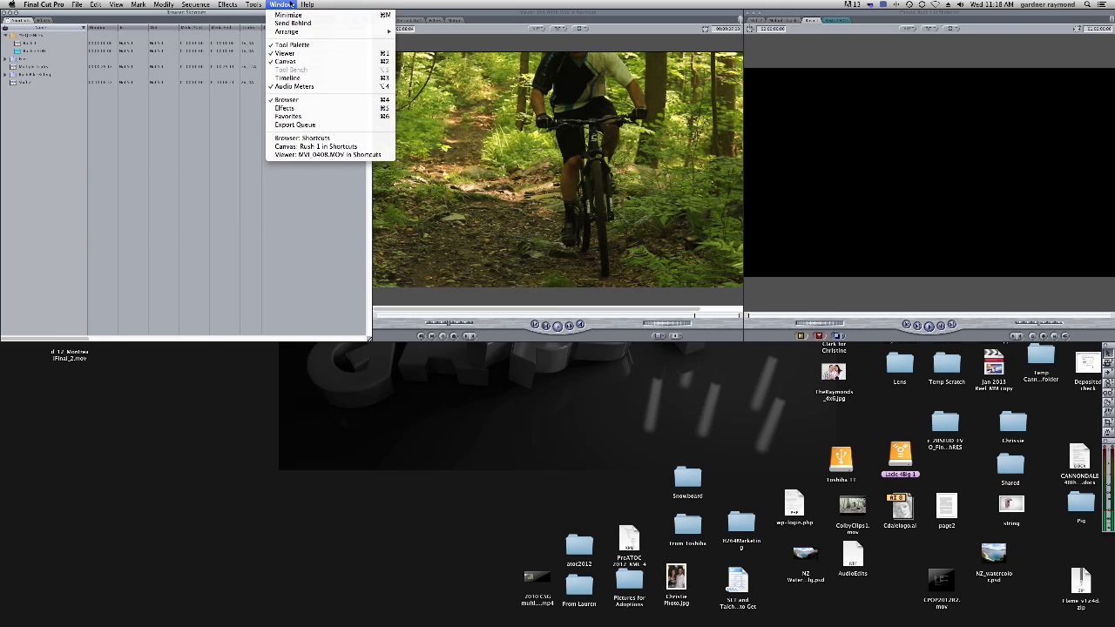
click(291, 79)
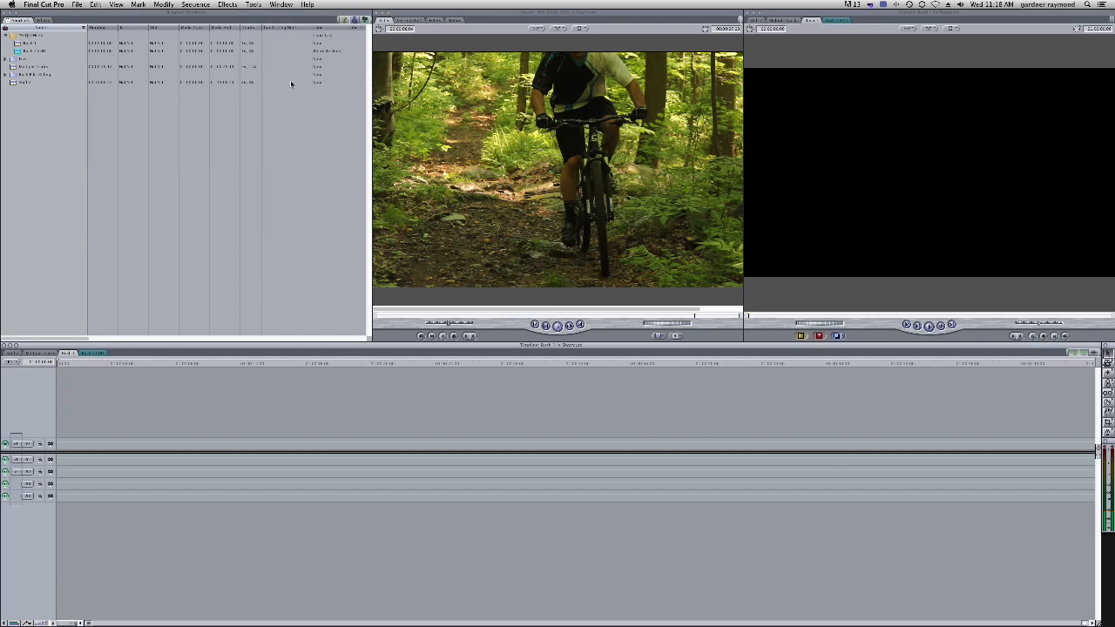
Toggle the Timeline window closed and open again, then activate the Viewer and Canvas
key(super+3)
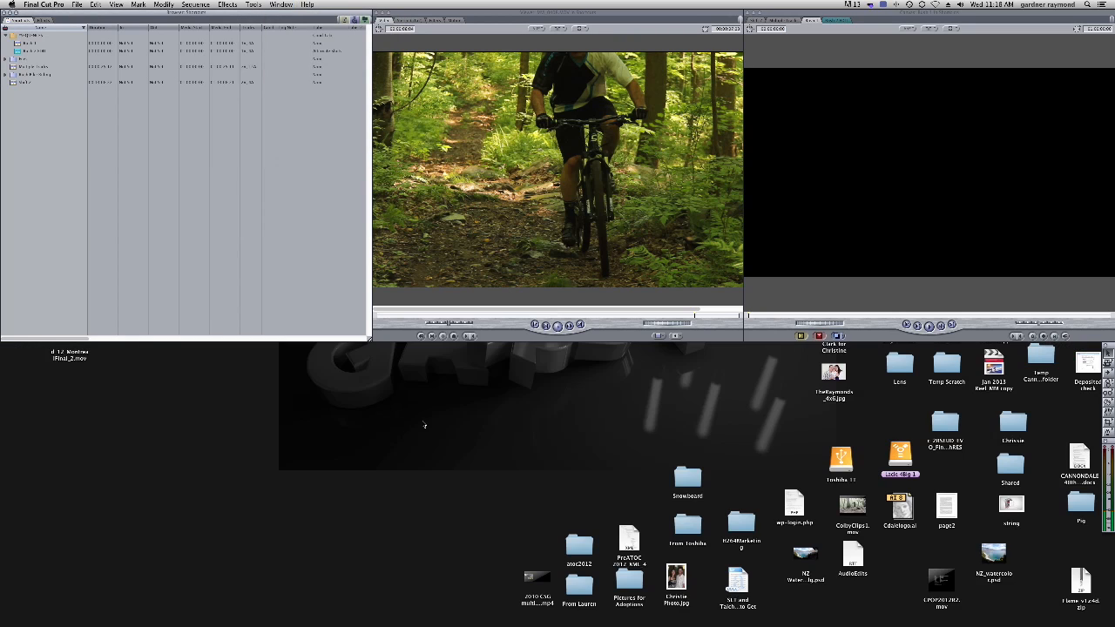
key(super+3)
key(super+3)
key(super+3)
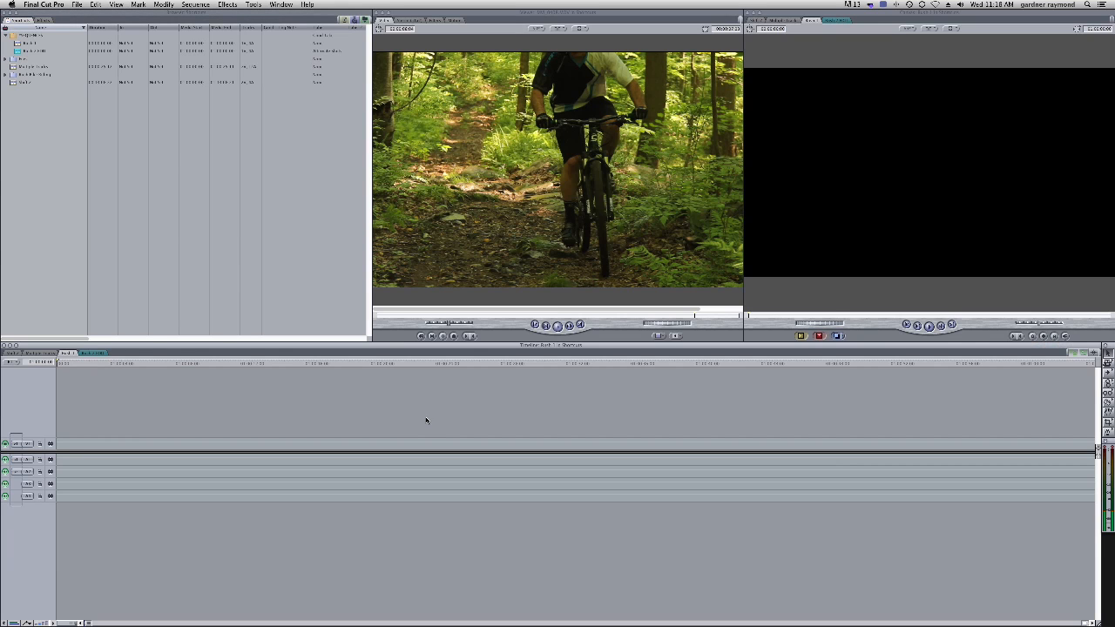
key(super+1)
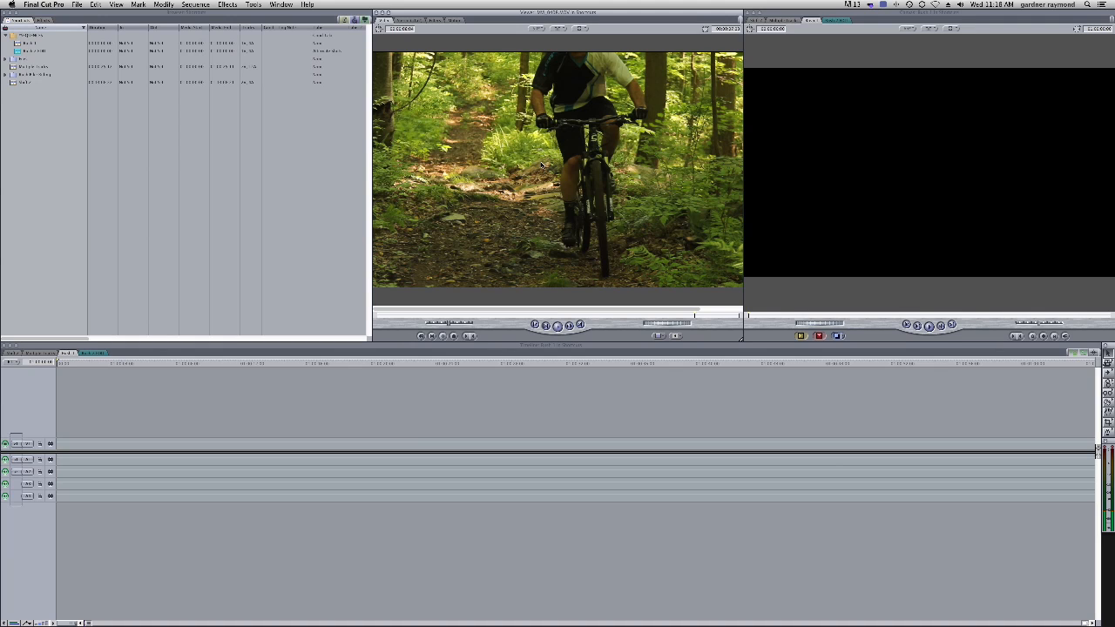
key(super+2)
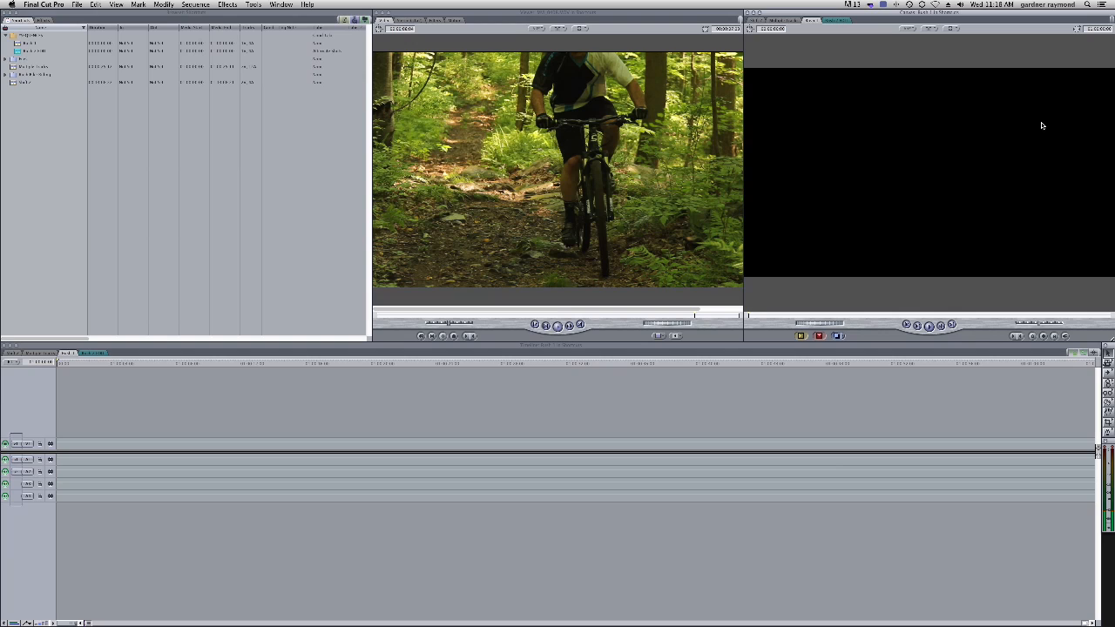
Show the edited sequence in the Timeline and scrub its playhead through the clips
click(229, 154)
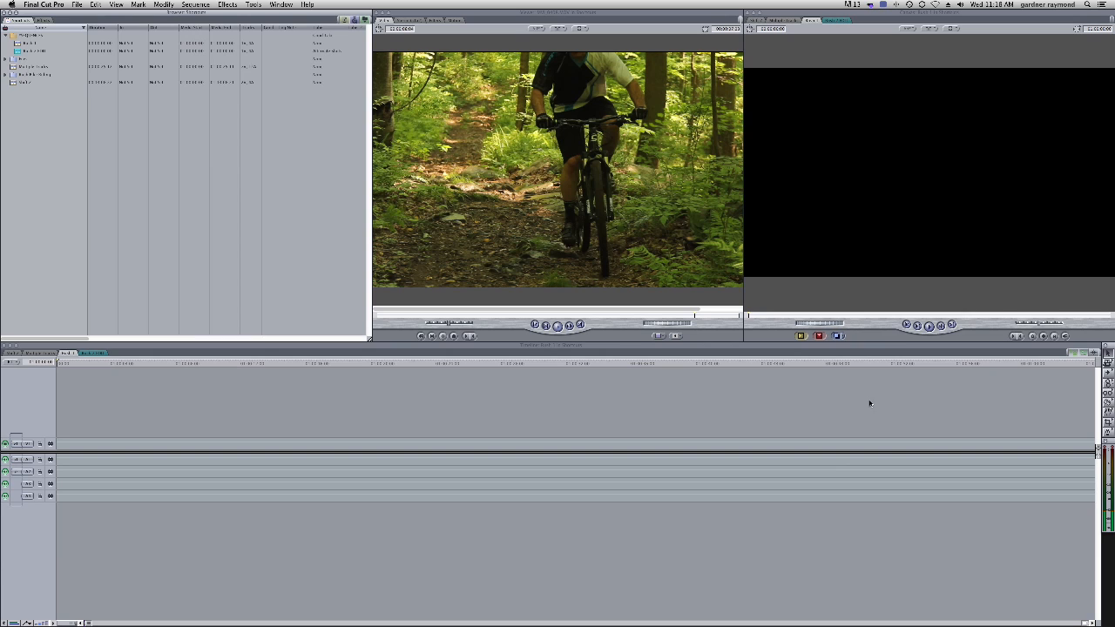
click(49, 6)
click(48, 137)
click(13, 353)
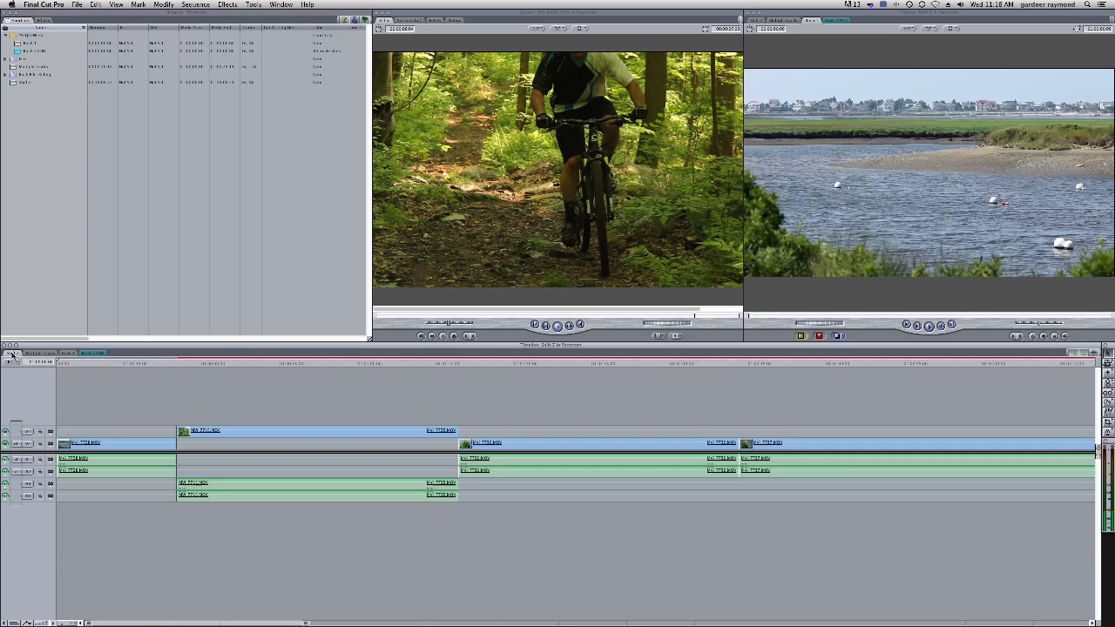
drag(131, 366, 250, 374)
drag(276, 379, 266, 418)
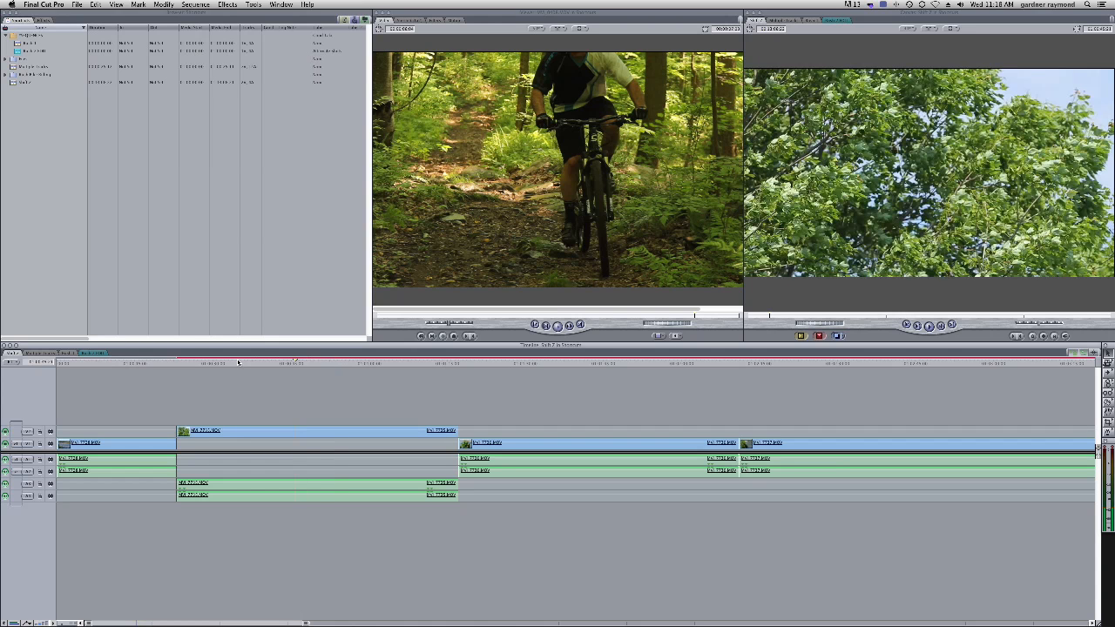
Trim the start of the upper video clip and its linked audio to the playhead
drag(235, 359, 383, 381)
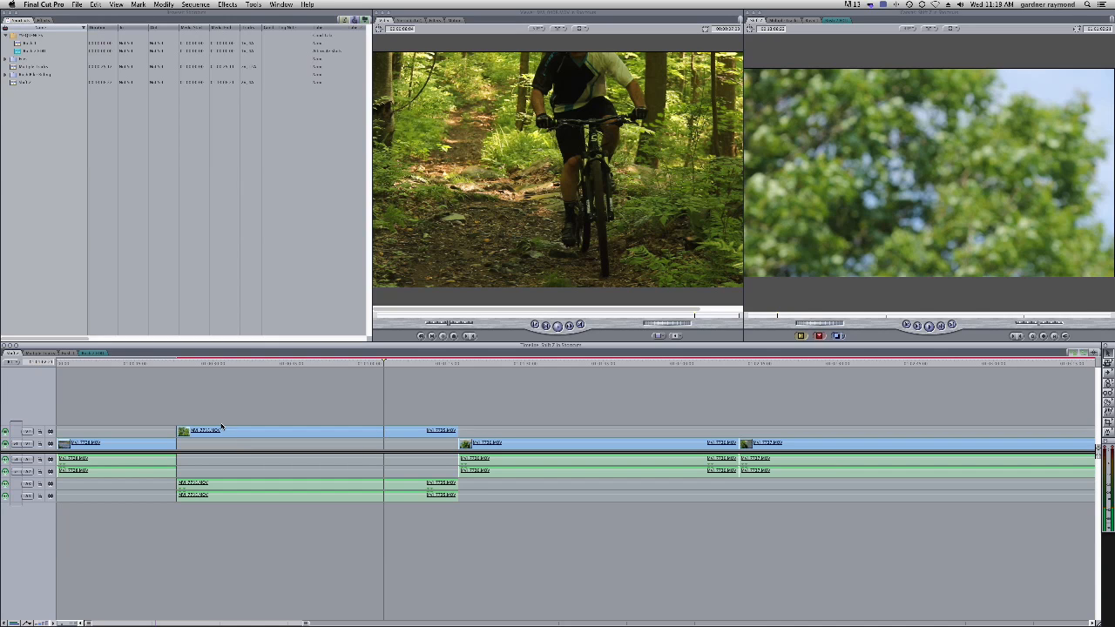
drag(178, 431, 385, 433)
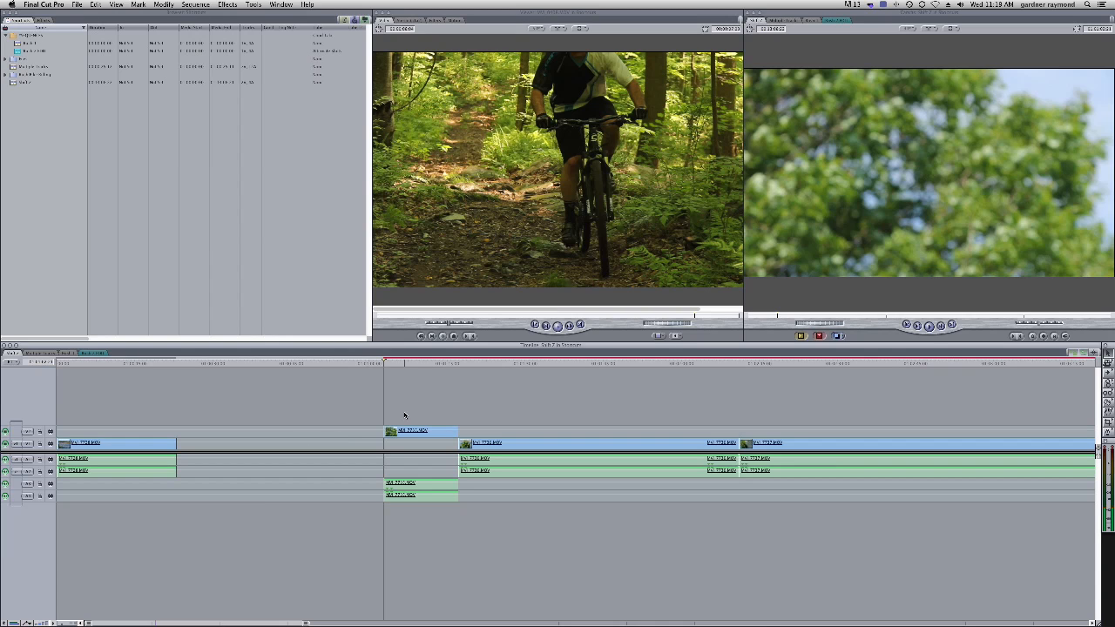
Try shifting all clips after the gap to the left with the Select Track Forward tool, then undo both edits
key(t)
click(403, 401)
drag(409, 432, 204, 431)
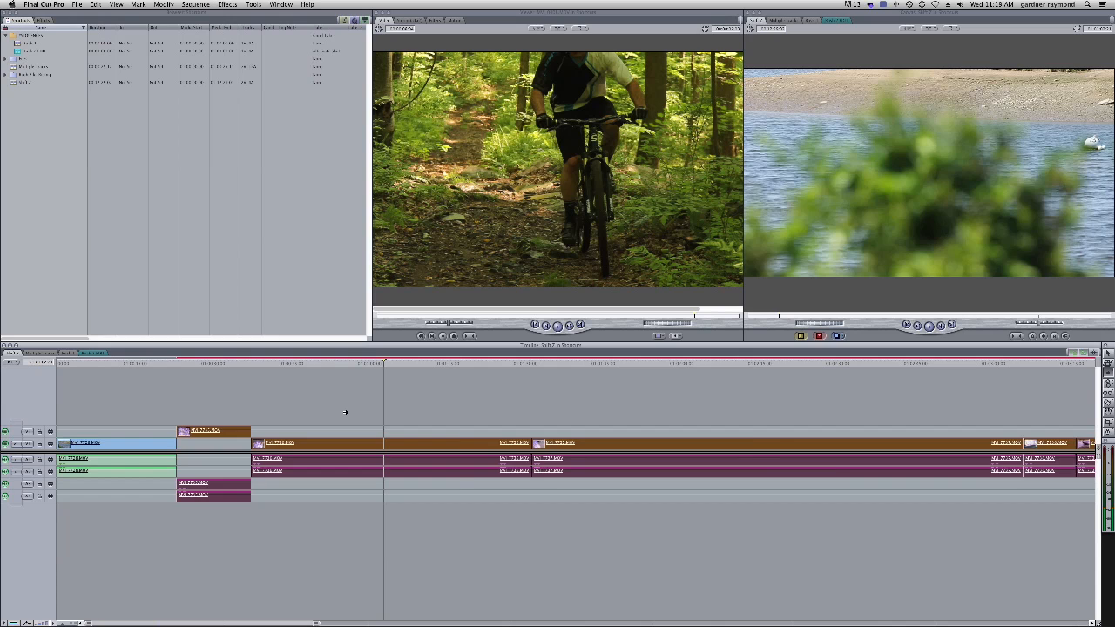
key(super+z)
key(super+z)
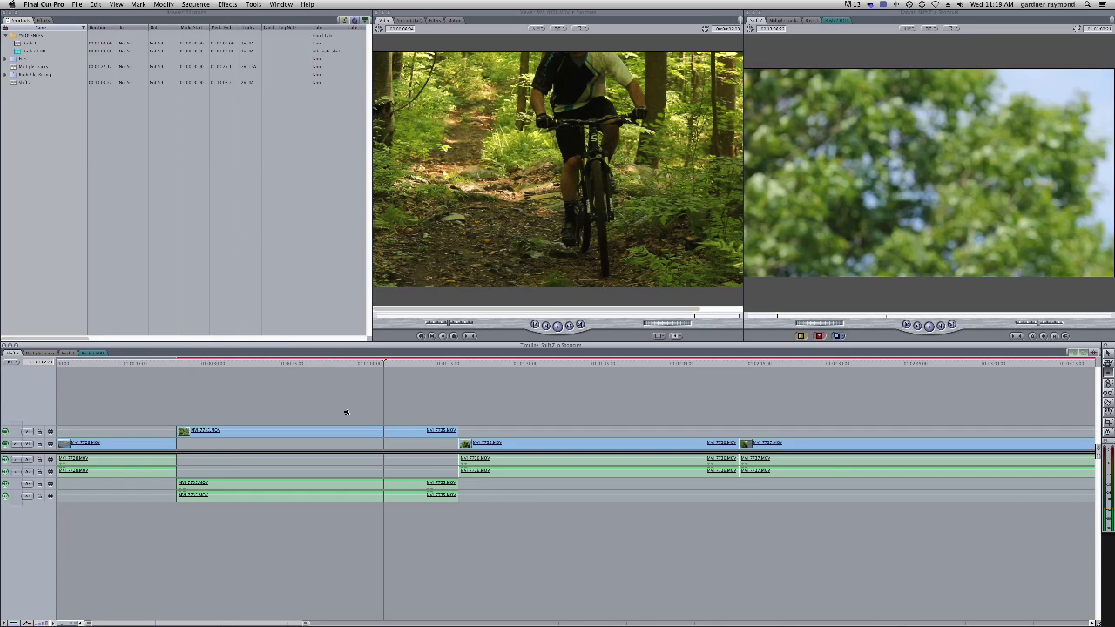
Try deleting and ripple deleting the upper clip's section before the playhead, undoing each attempt
key(a)
drag(330, 405, 342, 507)
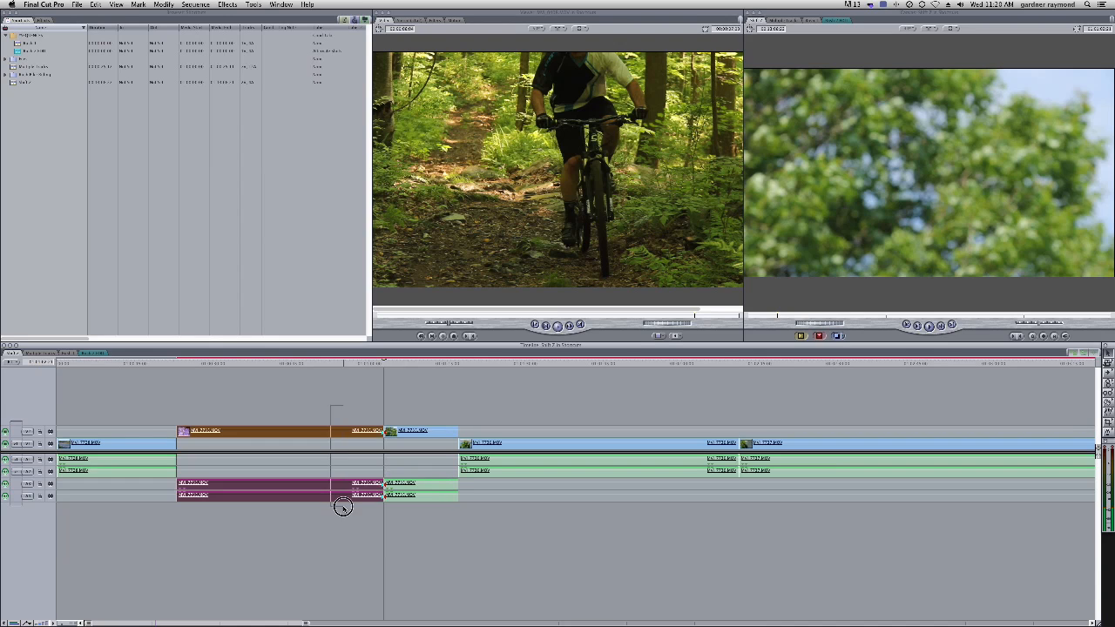
key(Delete)
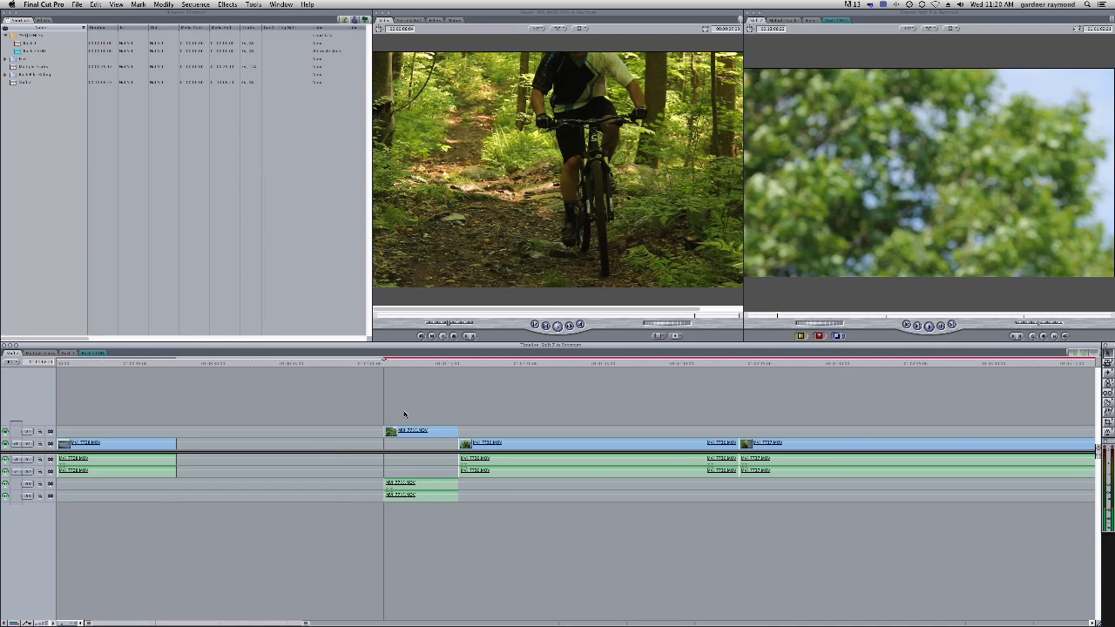
key(super+z)
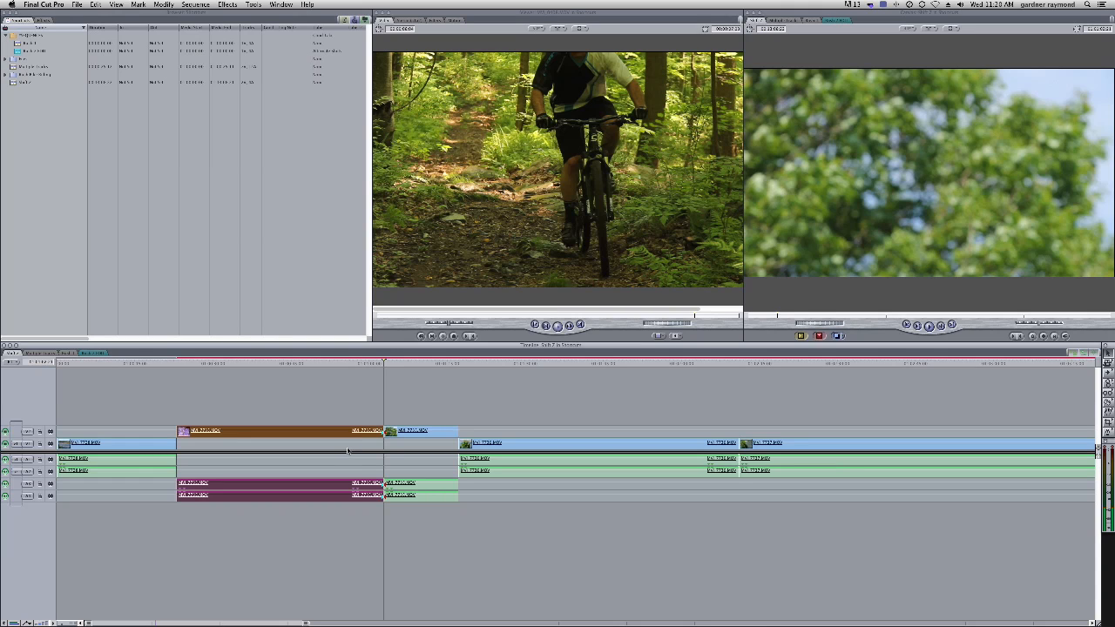
key(shift+Delete)
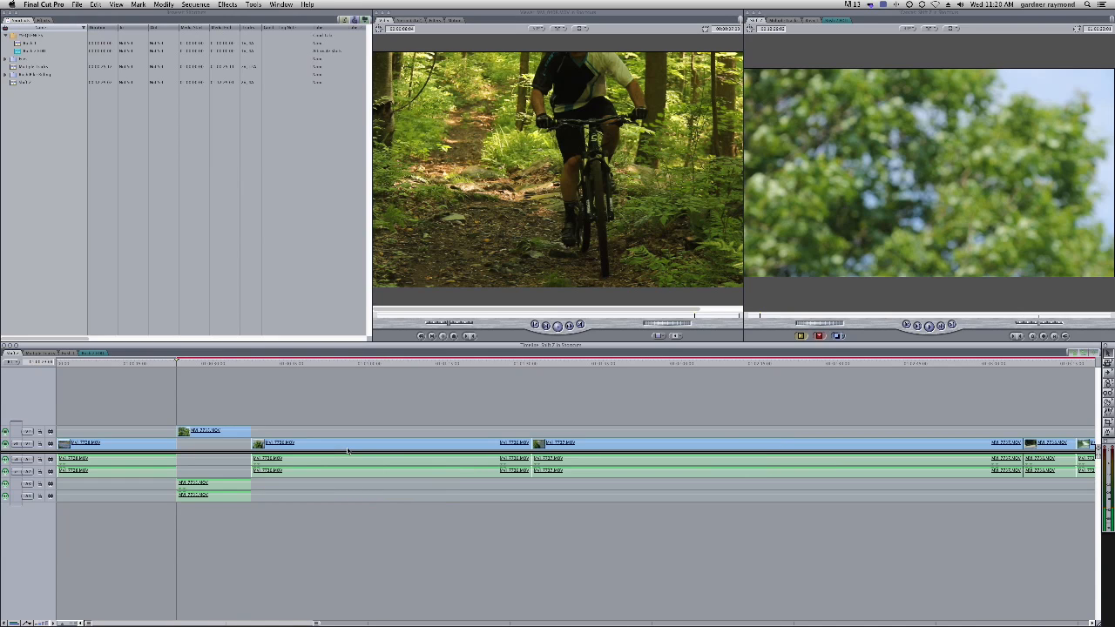
key(super+z)
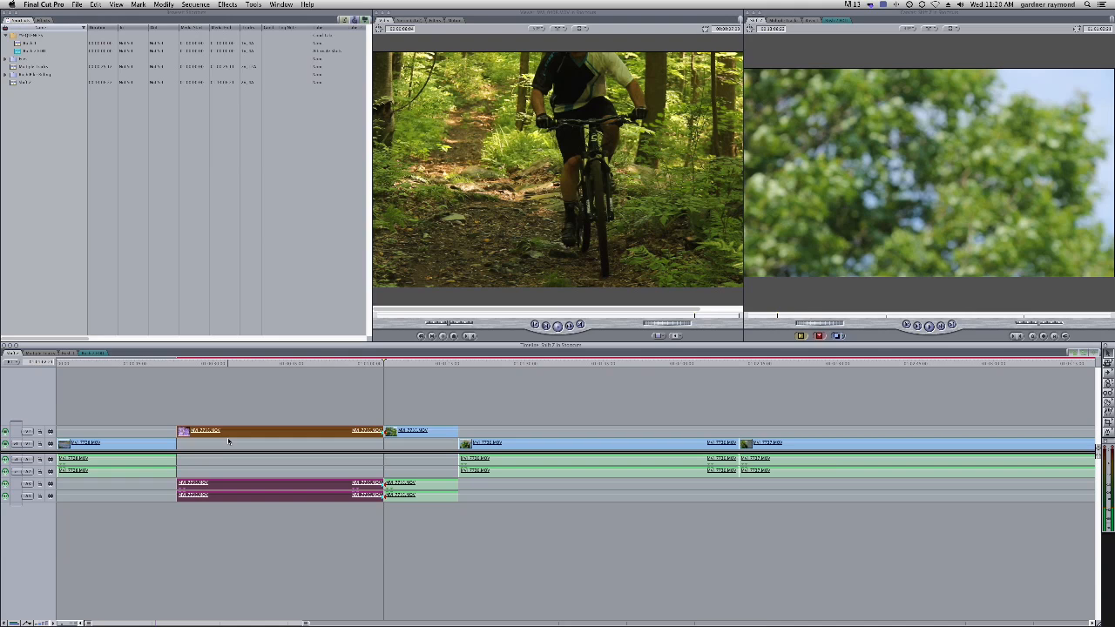
Ripple delete the upper clip's section before the playhead together with its linked audio
click(229, 441)
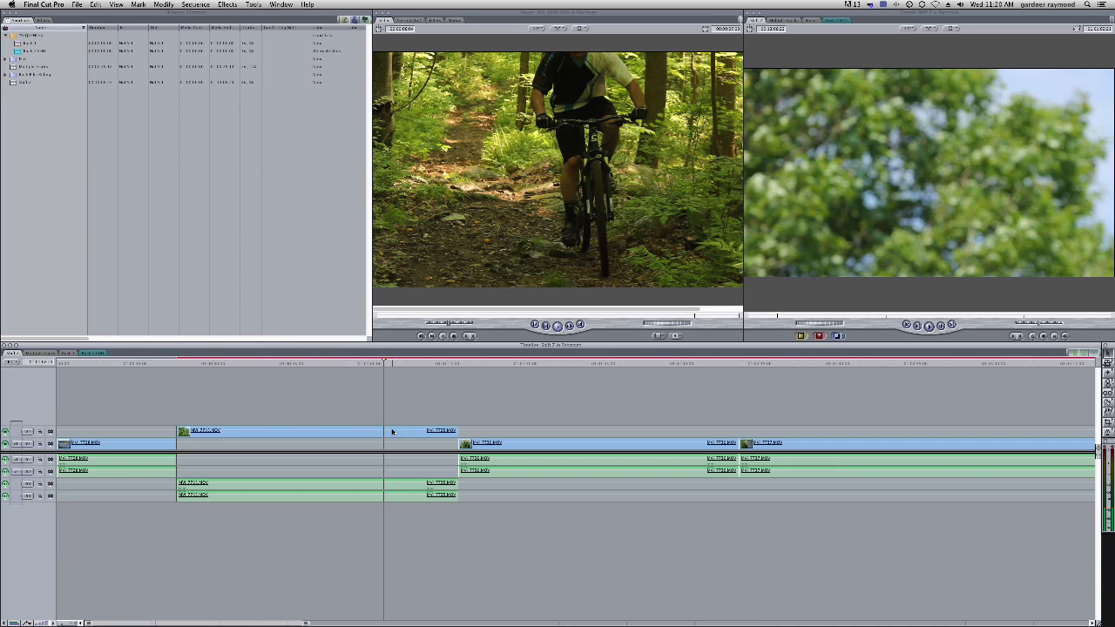
click(1108, 404)
key(a)
drag(391, 401, 408, 516)
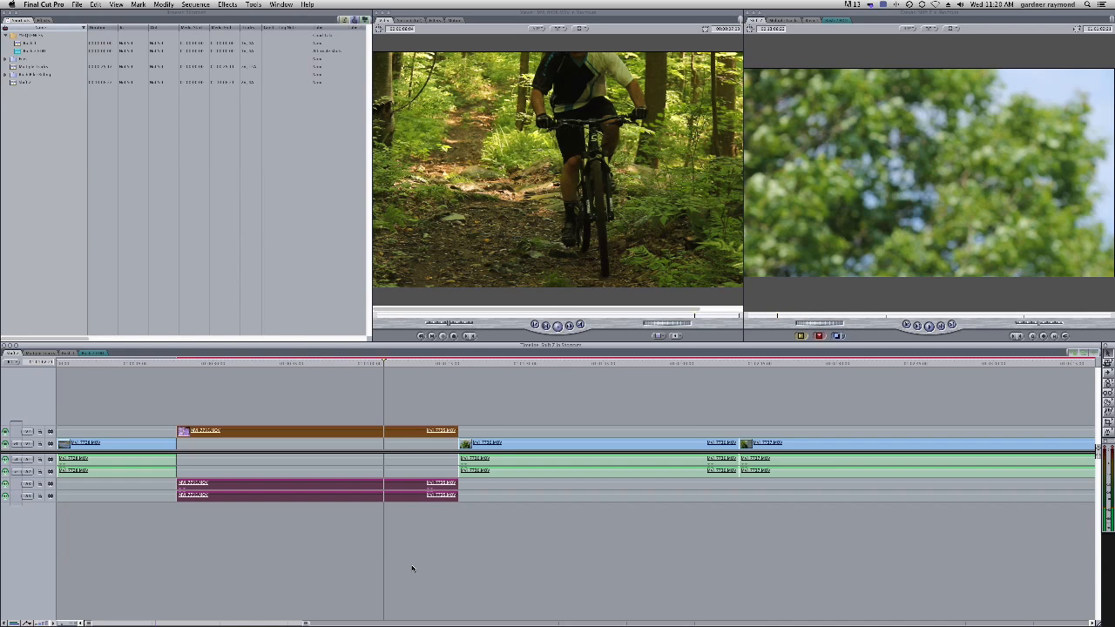
click(383, 501)
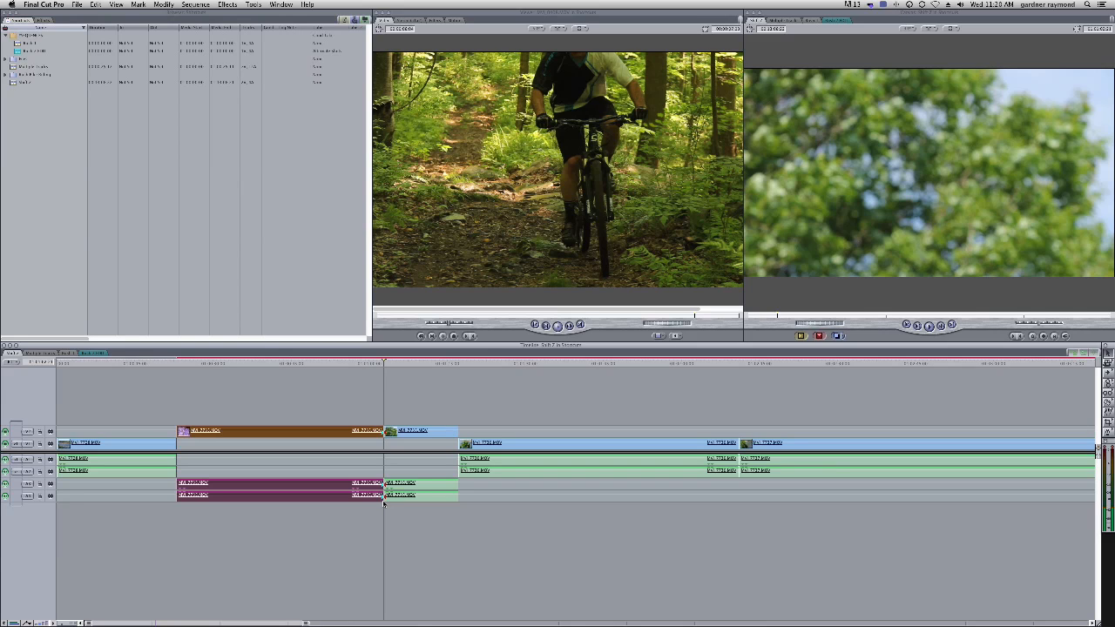
key(shift+Delete)
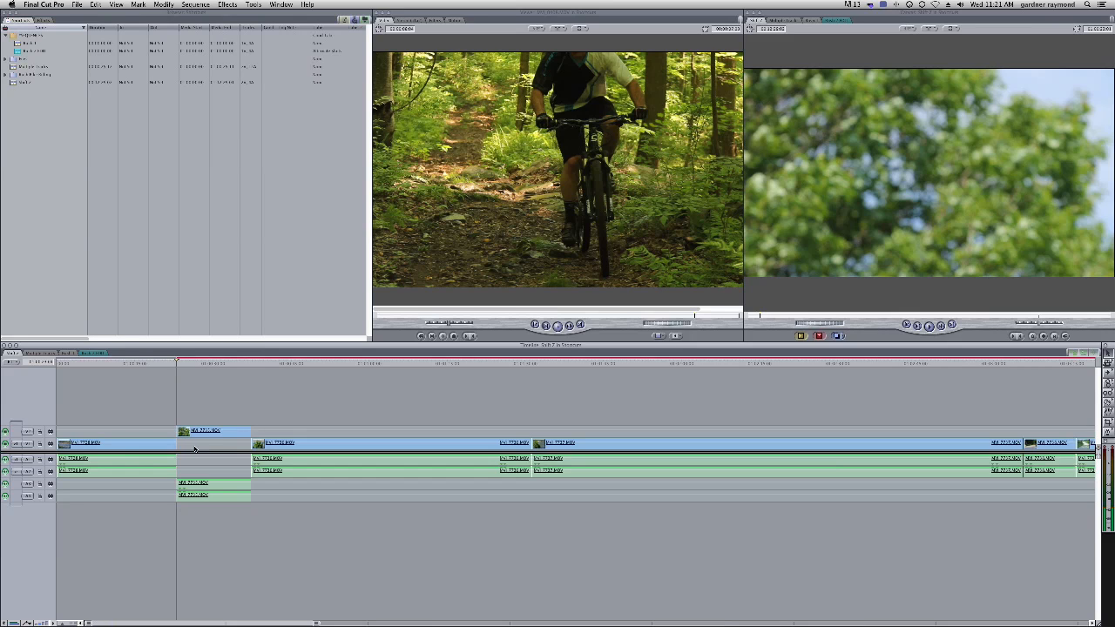
Cut the V1 clip at the playhead and ripple delete the selected portion
drag(227, 362, 243, 362)
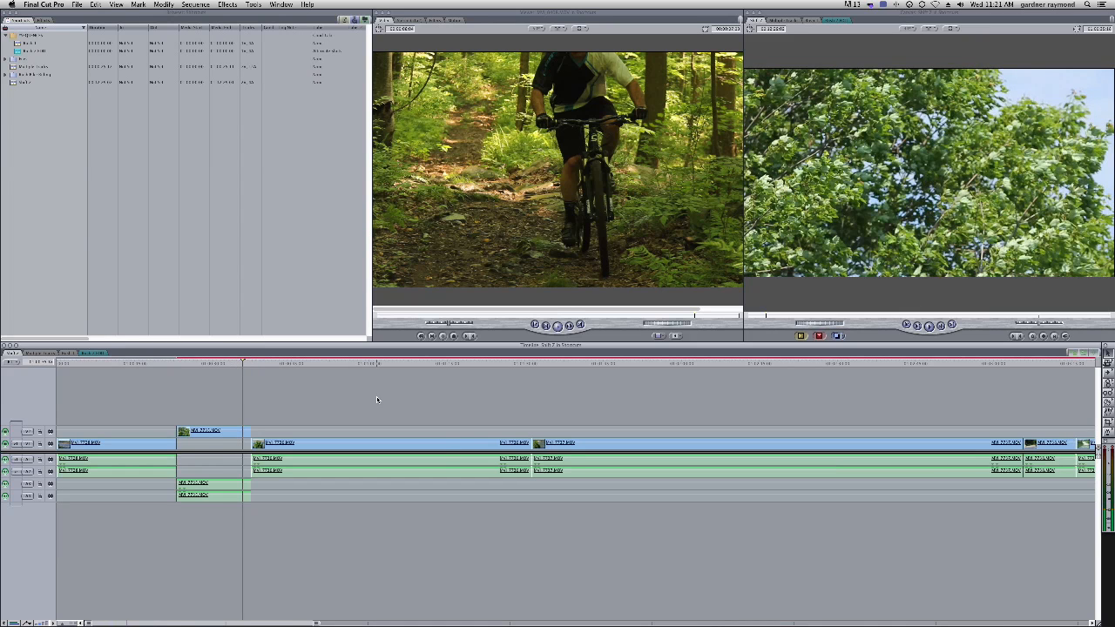
drag(257, 363, 281, 364)
click(315, 457)
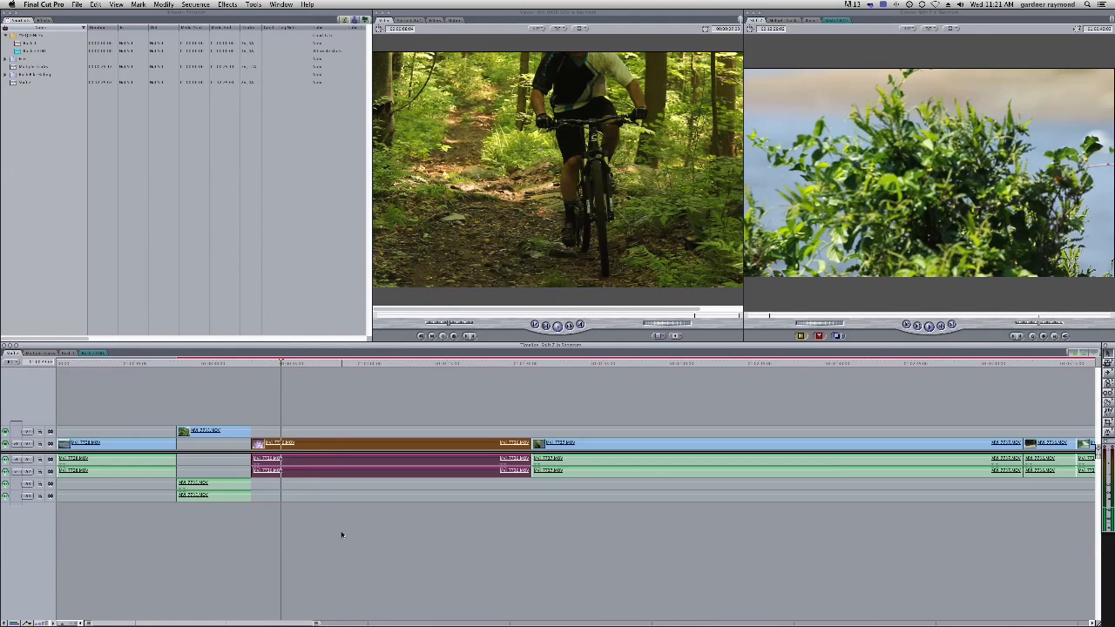
key(ctrl+v)
key(shift+Delete)
Cut the next V1 clip at a later playhead position and ripple delete the selected part
drag(273, 366, 392, 366)
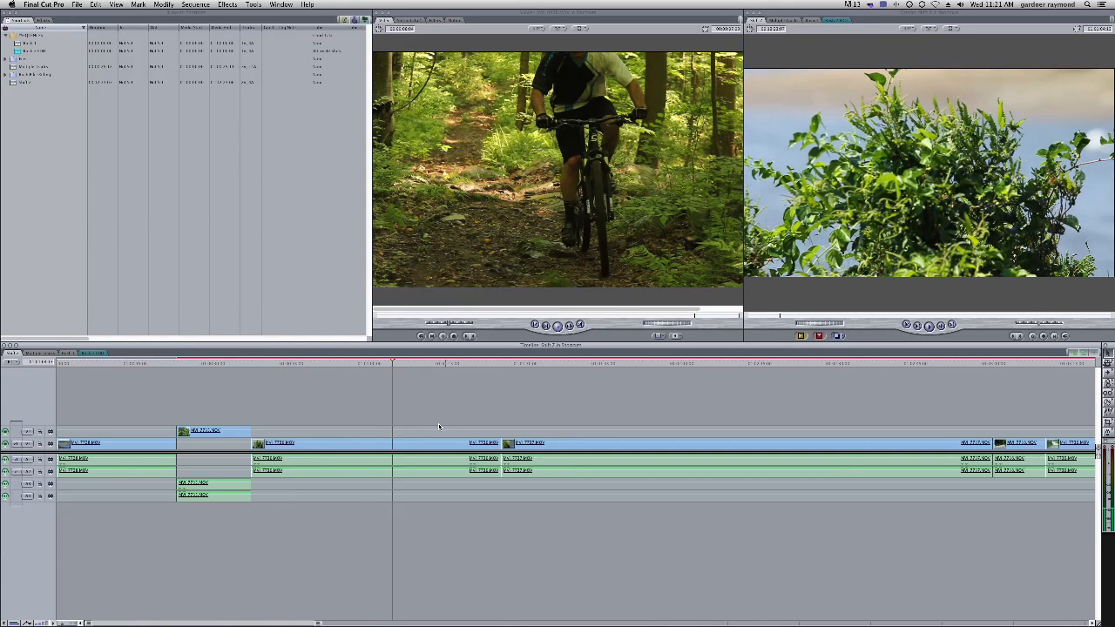
drag(521, 365, 645, 371)
click(660, 459)
key(ctrl+v)
key(shift+Delete)
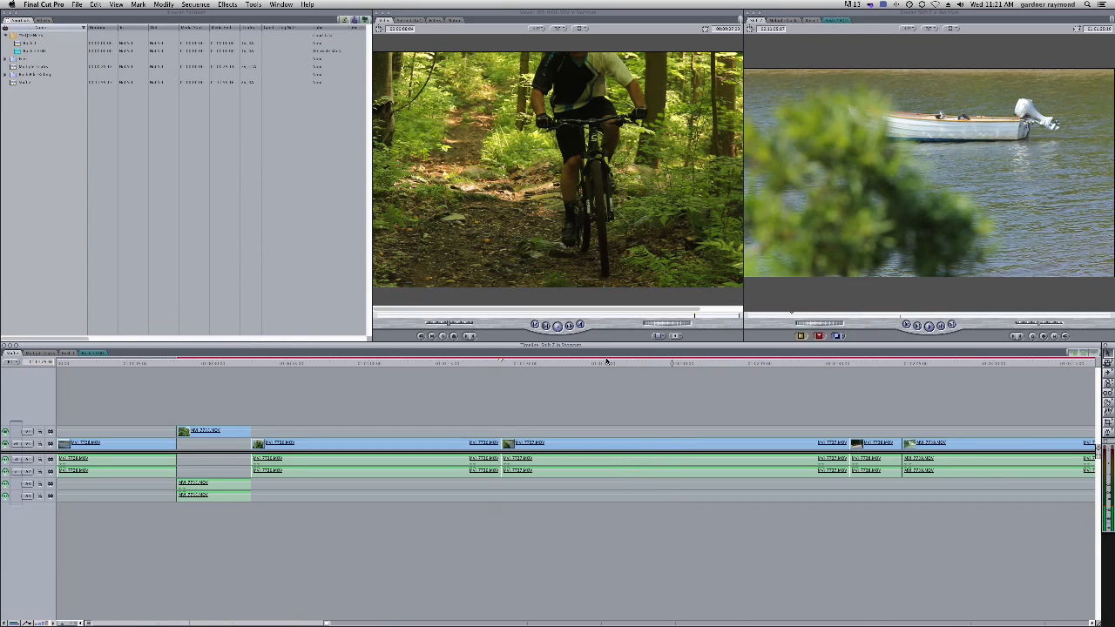
Cut a clip near the end of the visible Timeline at the playhead and ripple delete the selected part
drag(856, 364, 874, 362)
click(879, 459)
key(ctrl+v)
key(shift+Delete)
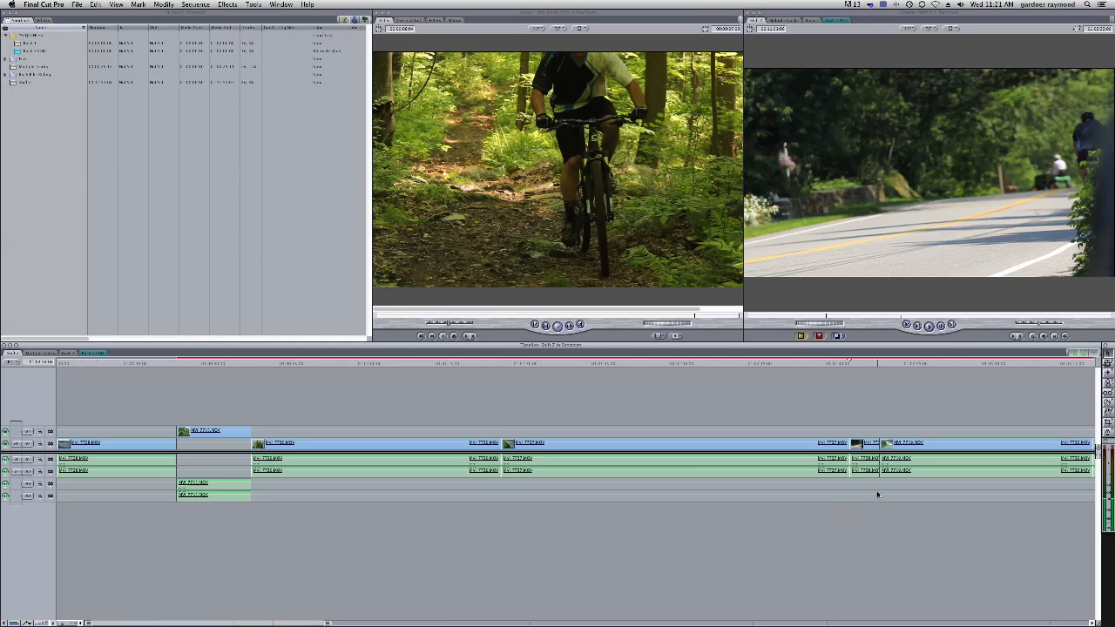
Add an edit to the clip at the playhead, then delete that through edit again
drag(527, 366, 390, 381)
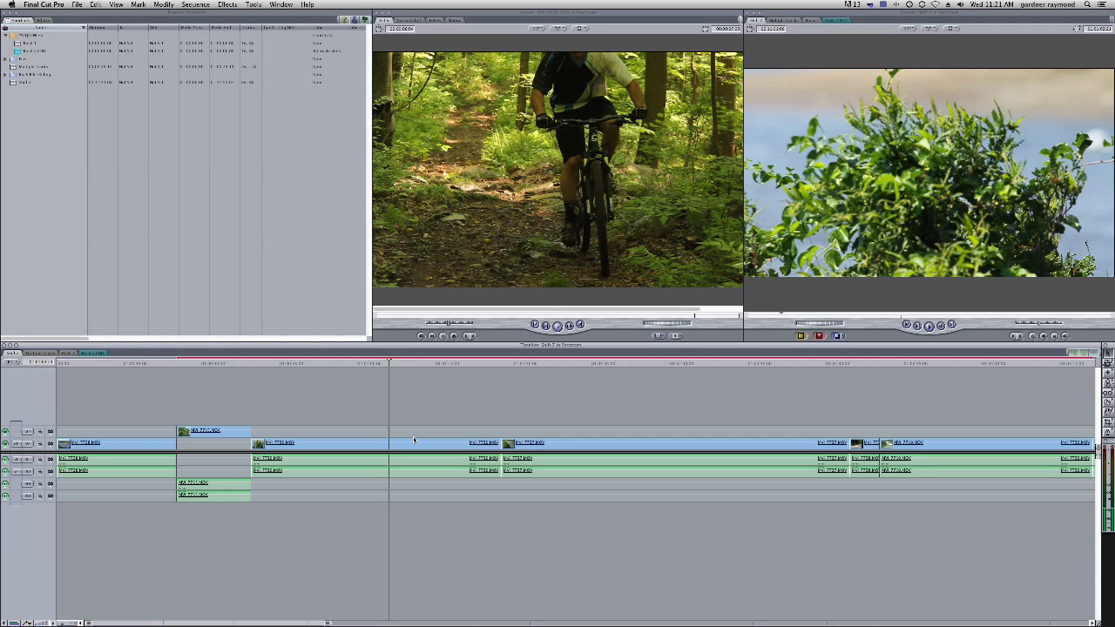
key(ctrl+v)
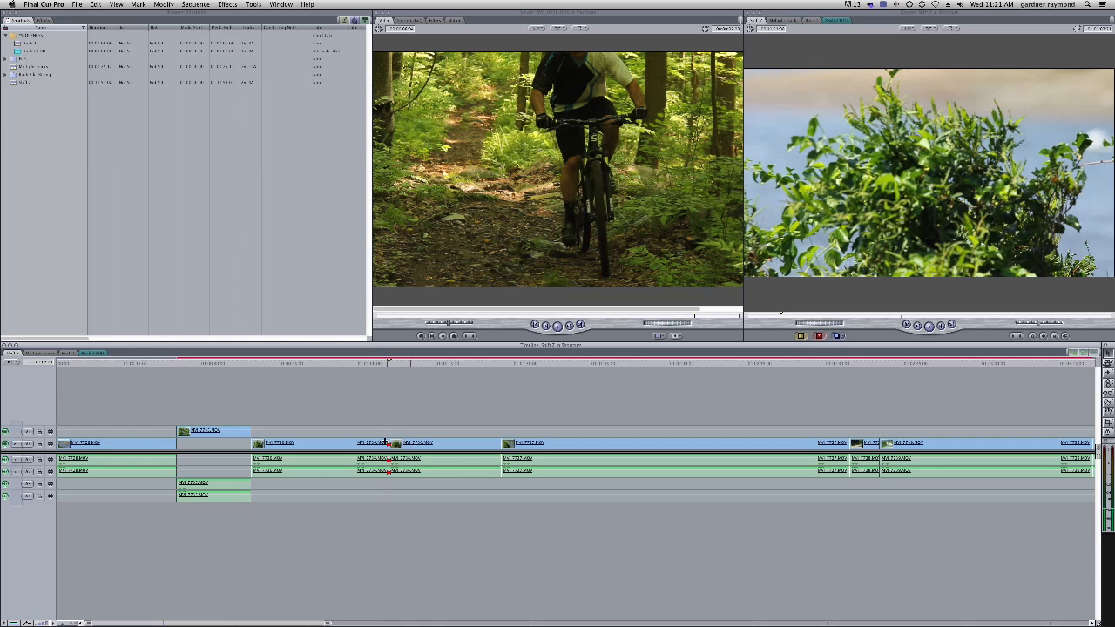
click(389, 444)
key(Delete)
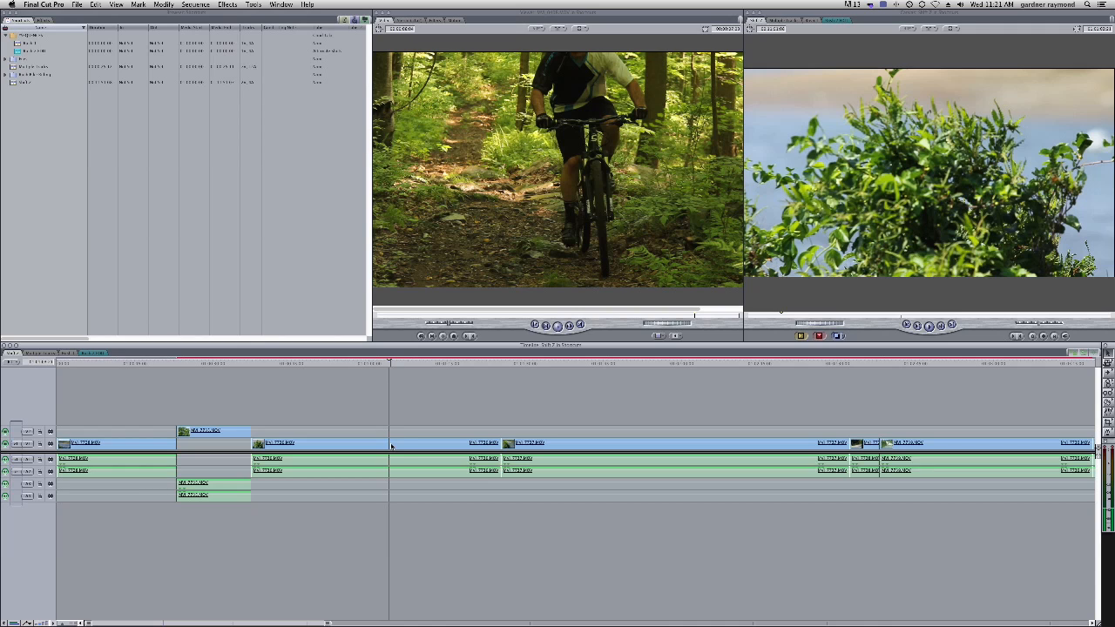
Select the V1 clip at the playhead with its audio and ripple delete the selection
drag(399, 421, 423, 503)
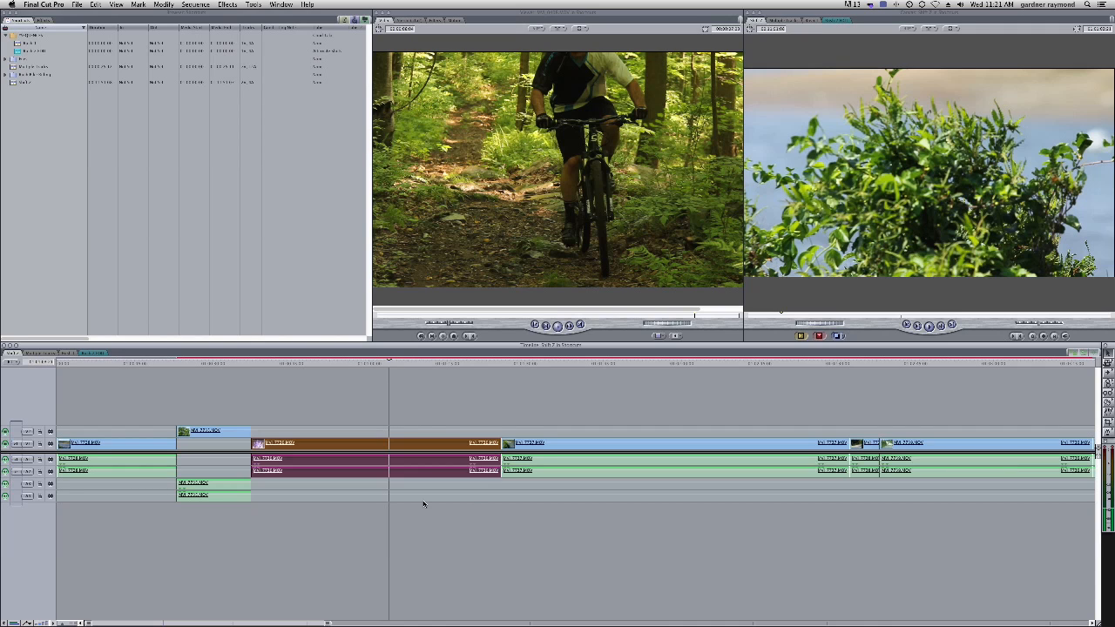
key(shift+Delete)
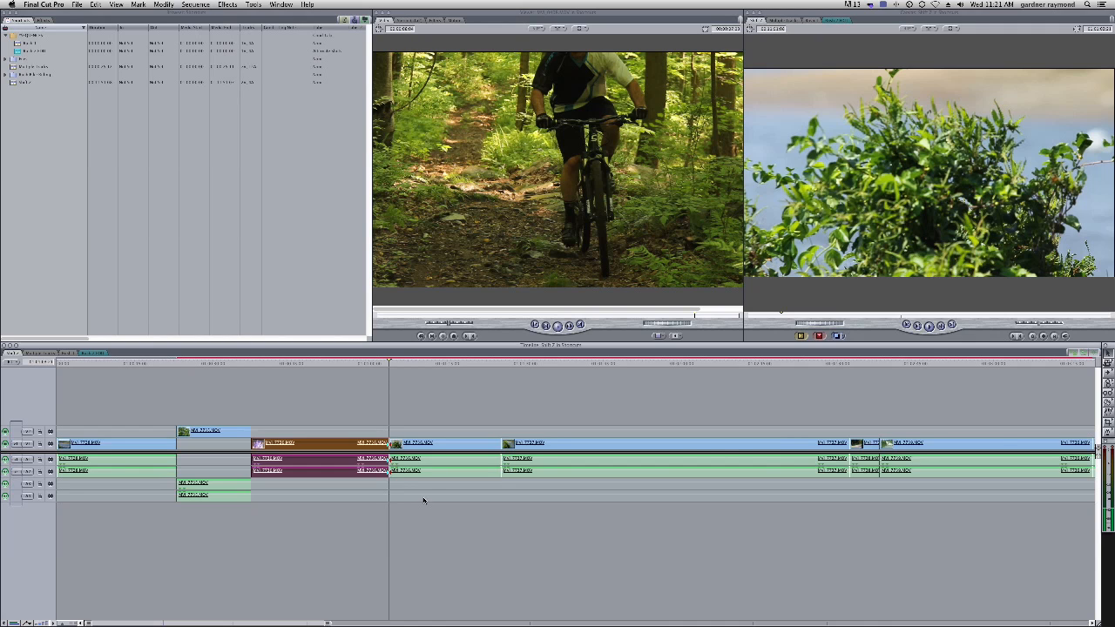
Zoom the Timeline out and in, pan it with the Hand tool, and fit the sequence to the window
drag(291, 369, 572, 402)
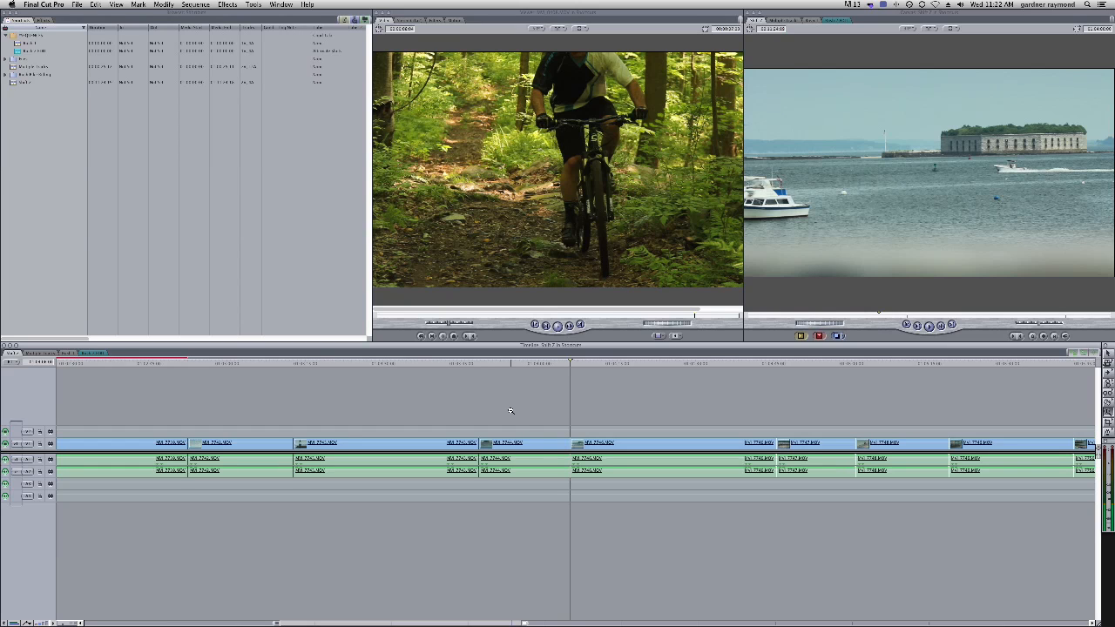
key(super+minus)
key(super+minus)
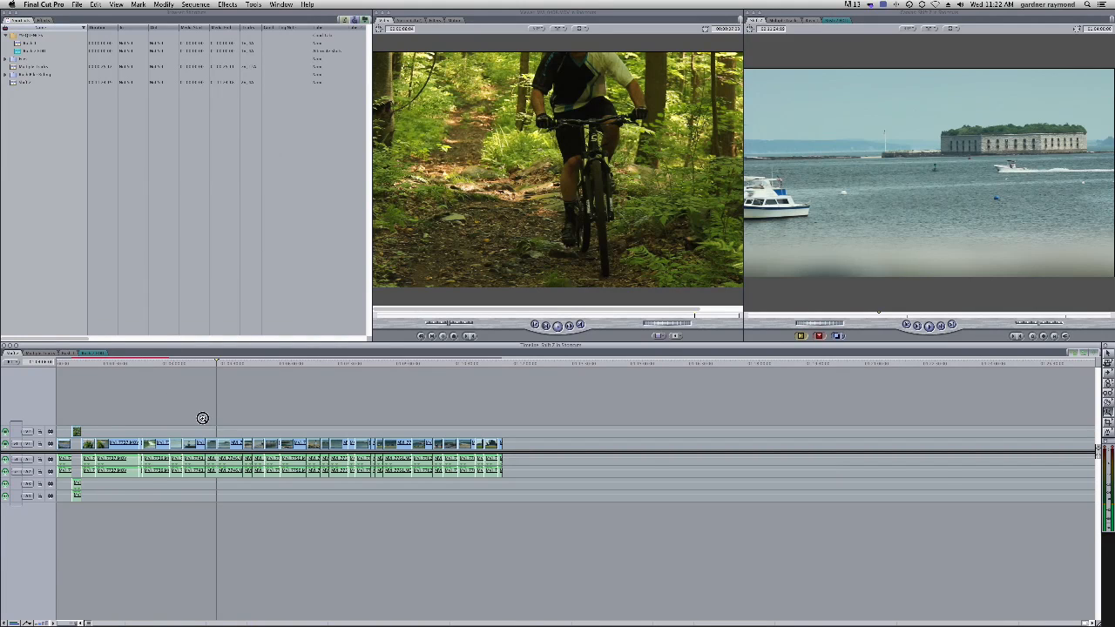
key(super+equal)
key(super+equal)
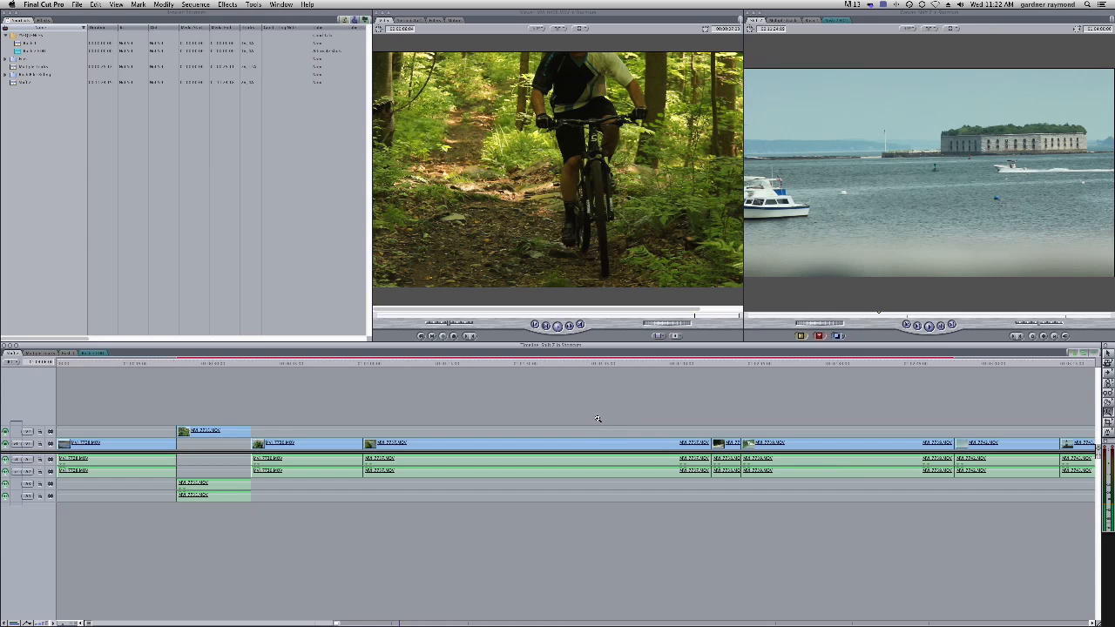
key(a)
key(h)
drag(737, 413, 810, 405)
key(shift+z)
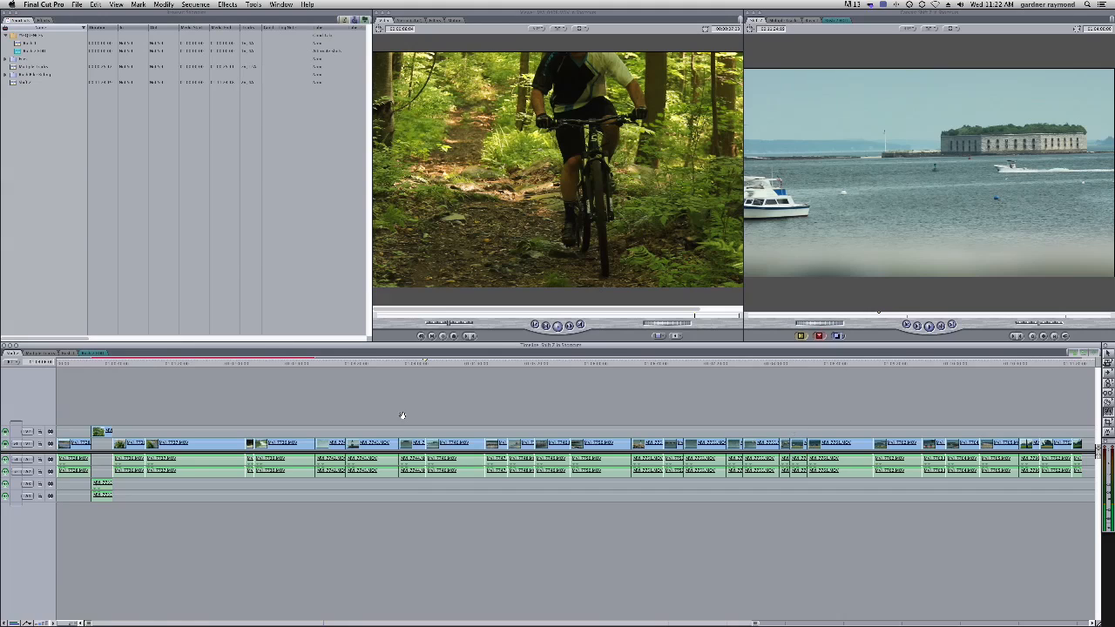
Zoom into the start of the Timeline and back to fit, then step the playhead one frame back and forward
click(151, 428)
click(152, 428)
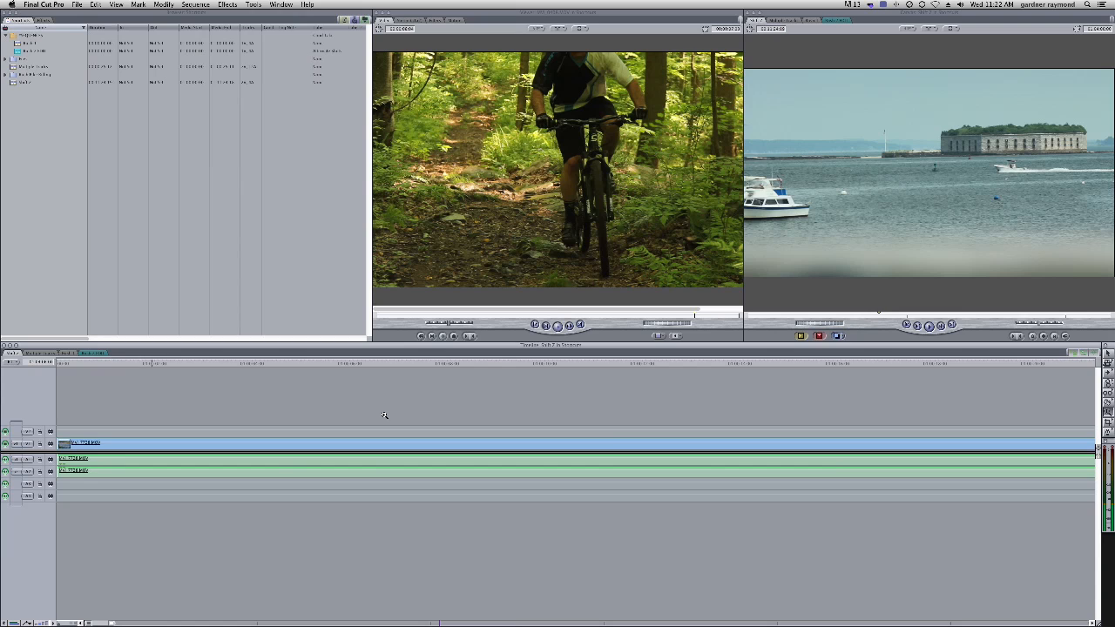
key(shift+z)
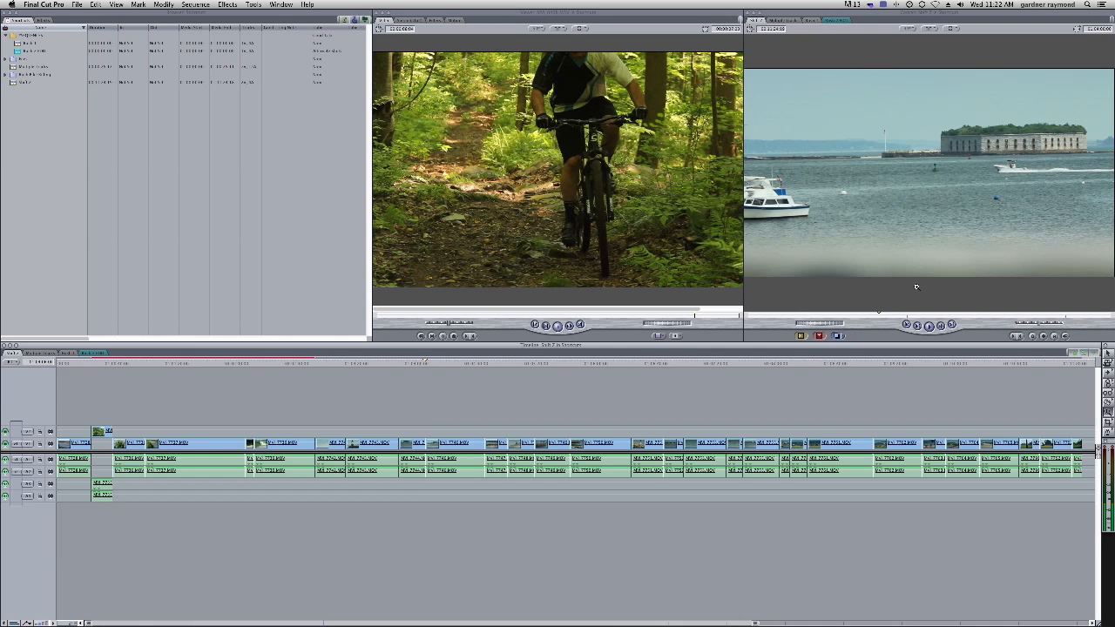
key(Left)
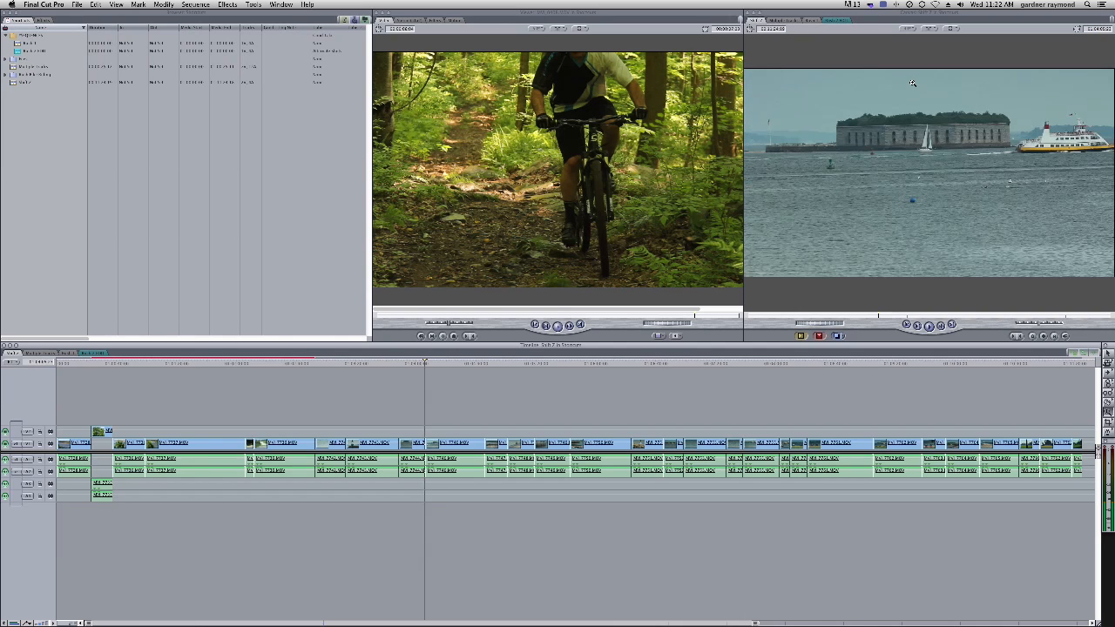
key(Right)
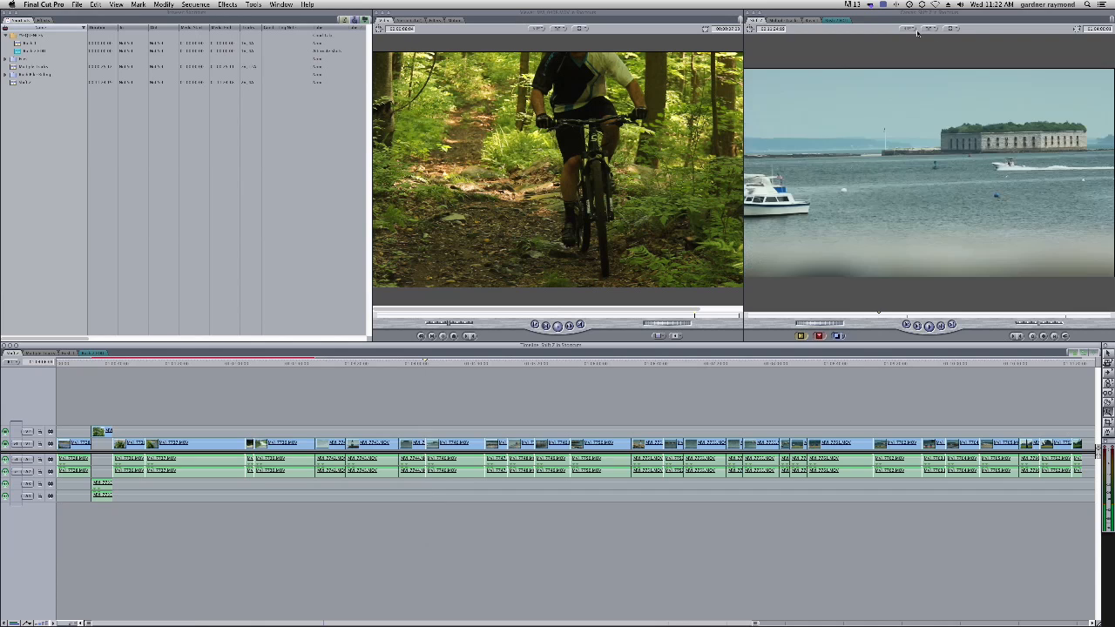
Zoom the Canvas in and fit it back to its window, then fit the Viewer image to its window
click(913, 28)
click(925, 57)
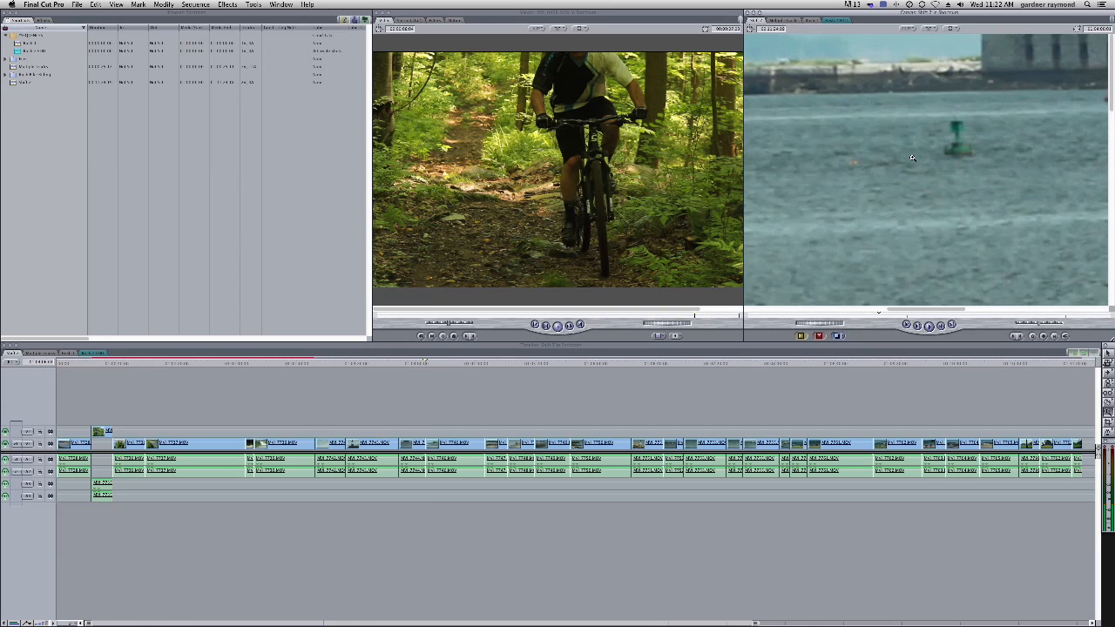
key(a)
key(shift+z)
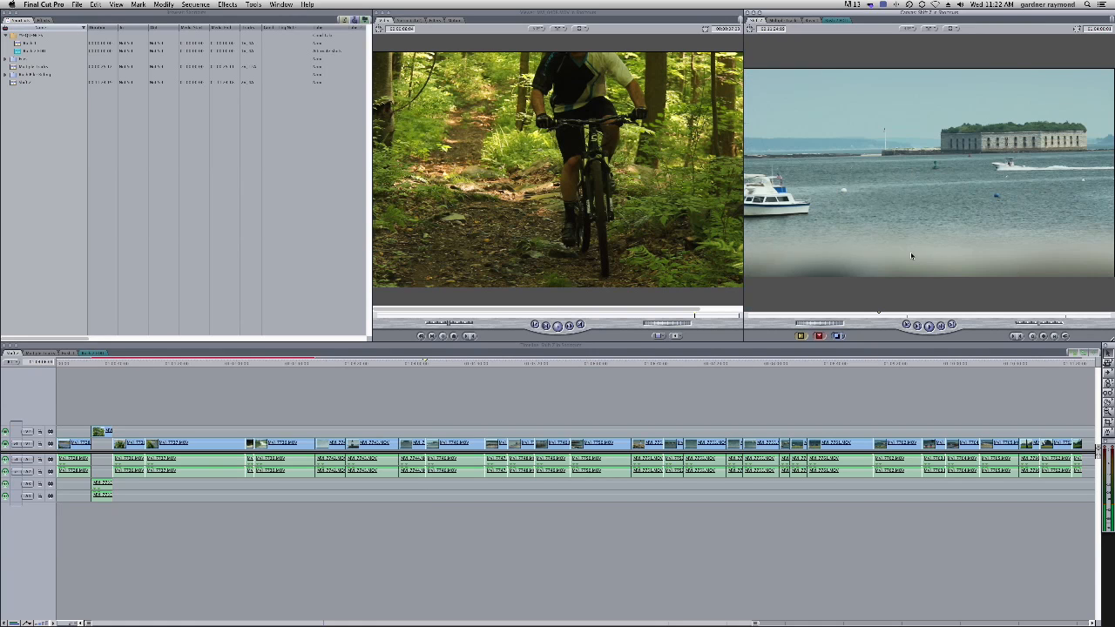
click(624, 219)
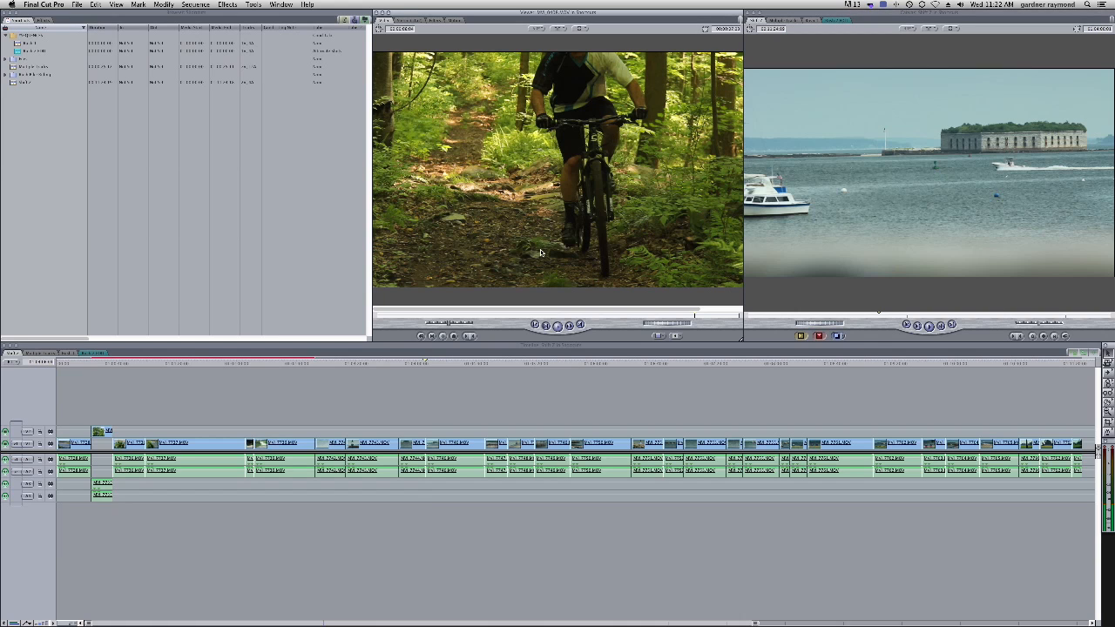
key(shift+z)
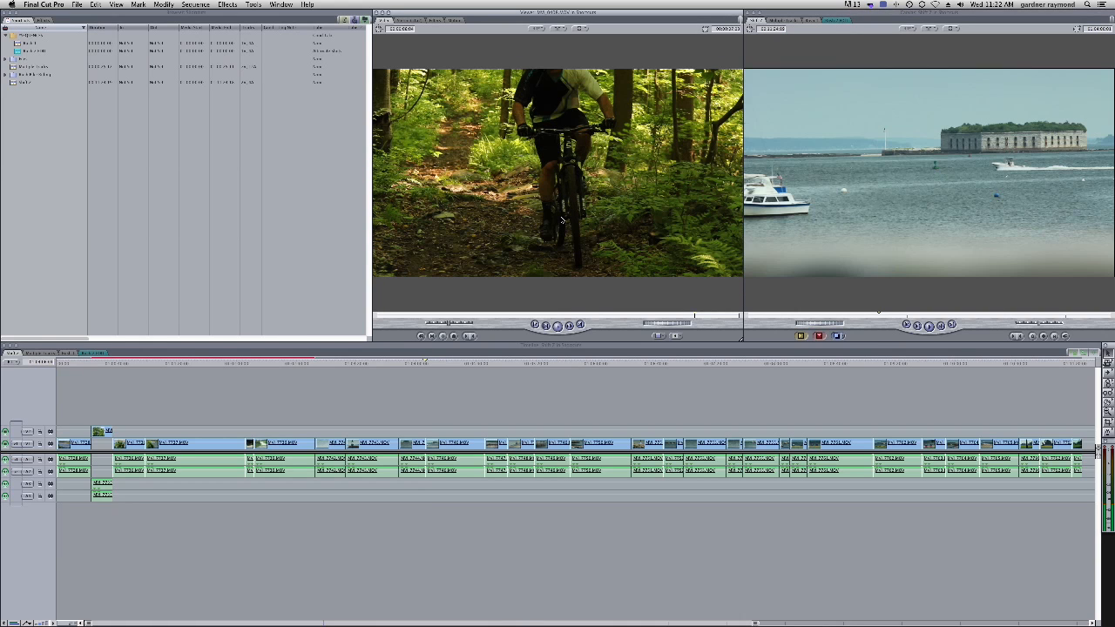
Scrub the playhead along the Timeline ruler, then zoom the Timeline in three levels and back out three levels
drag(424, 366, 677, 373)
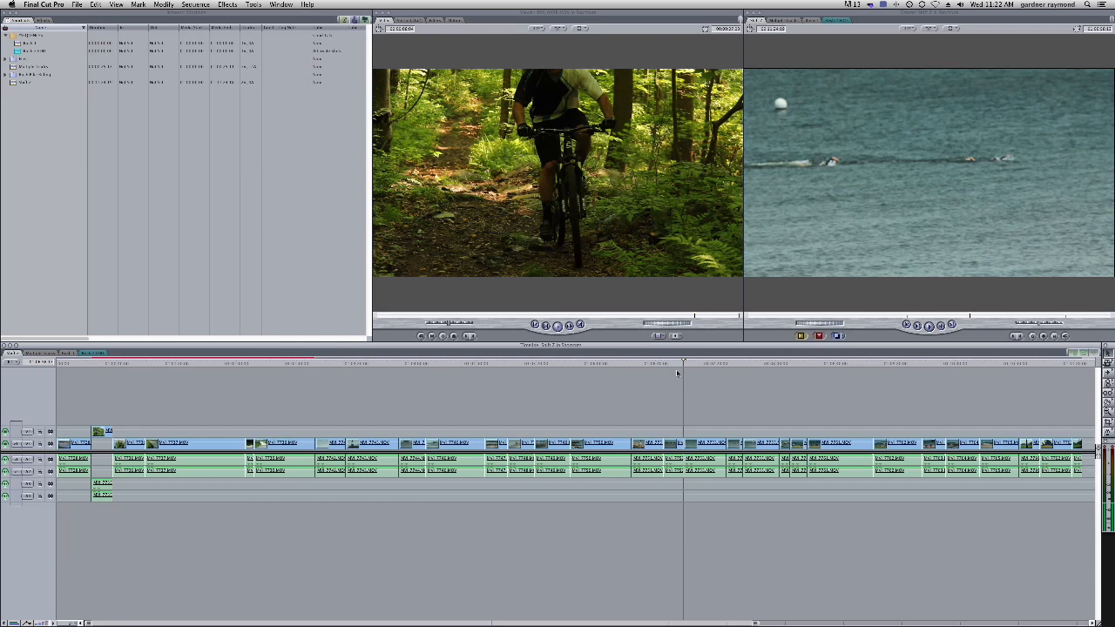
drag(598, 366, 511, 366)
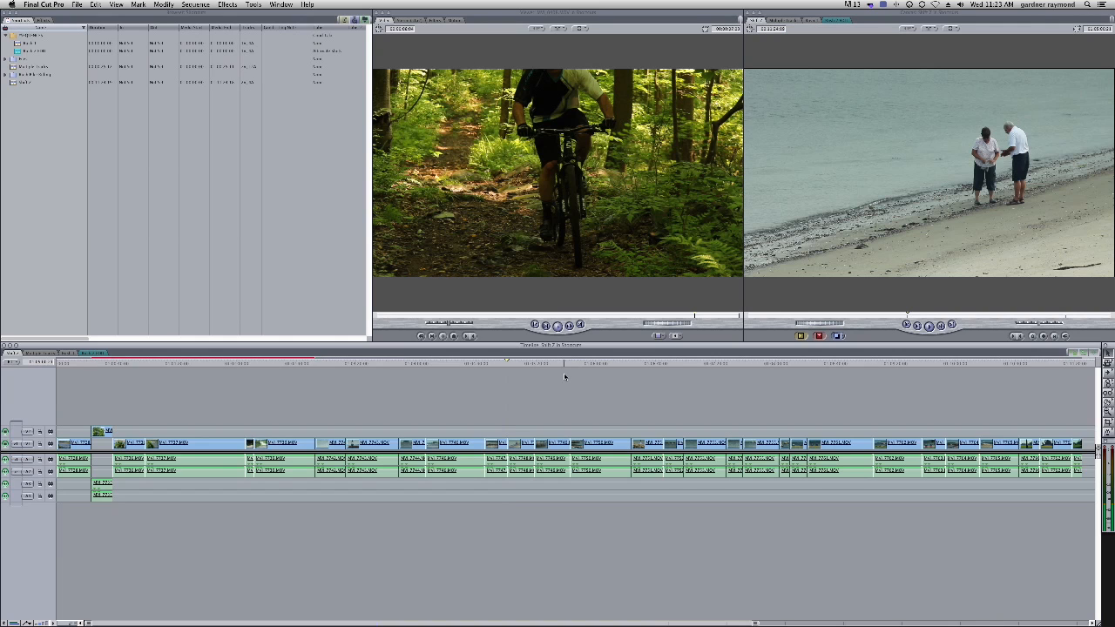
key(super+equal)
key(super+equal)
key(super+equal)
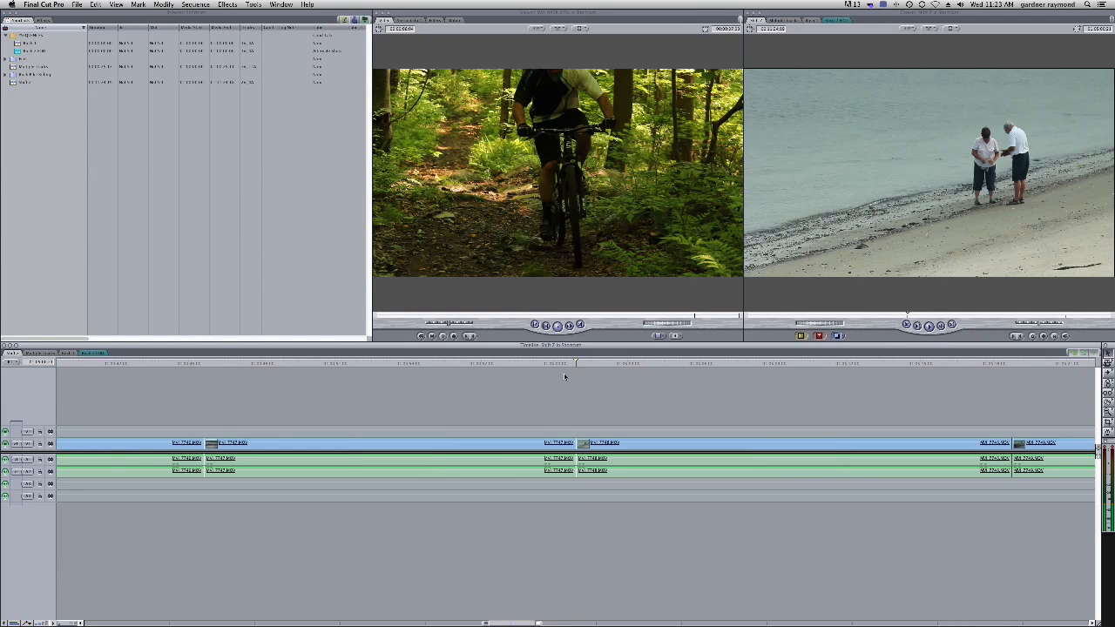
key(super+minus)
key(super+minus)
key(super+minus)
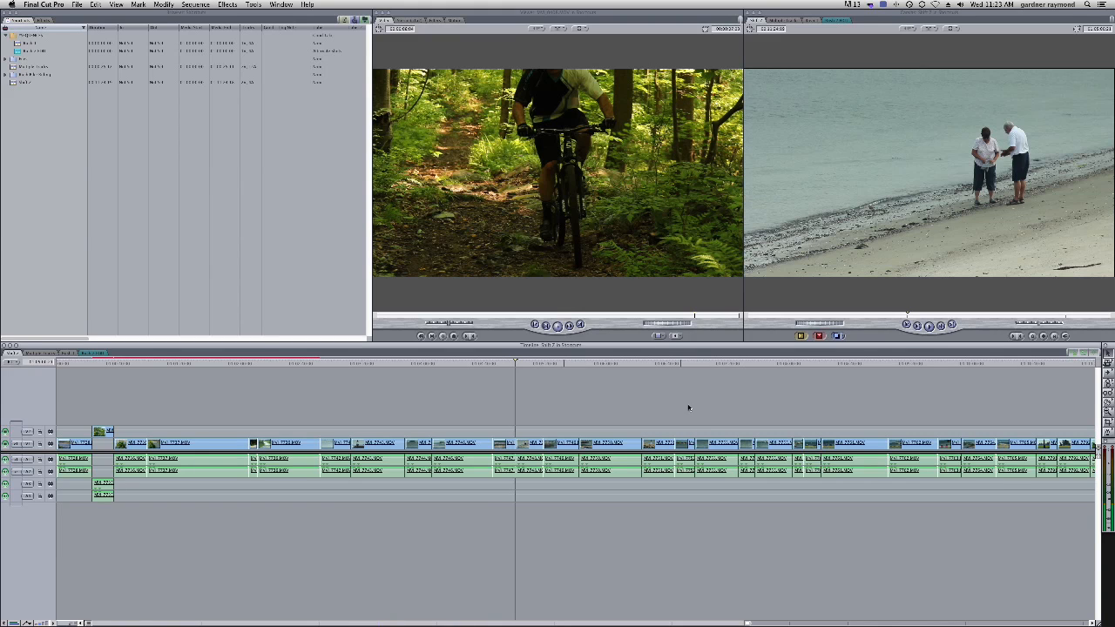
Select a V1 clip and zoom the Timeline in around the selection, then zoom back out
click(812, 444)
click(235, 364)
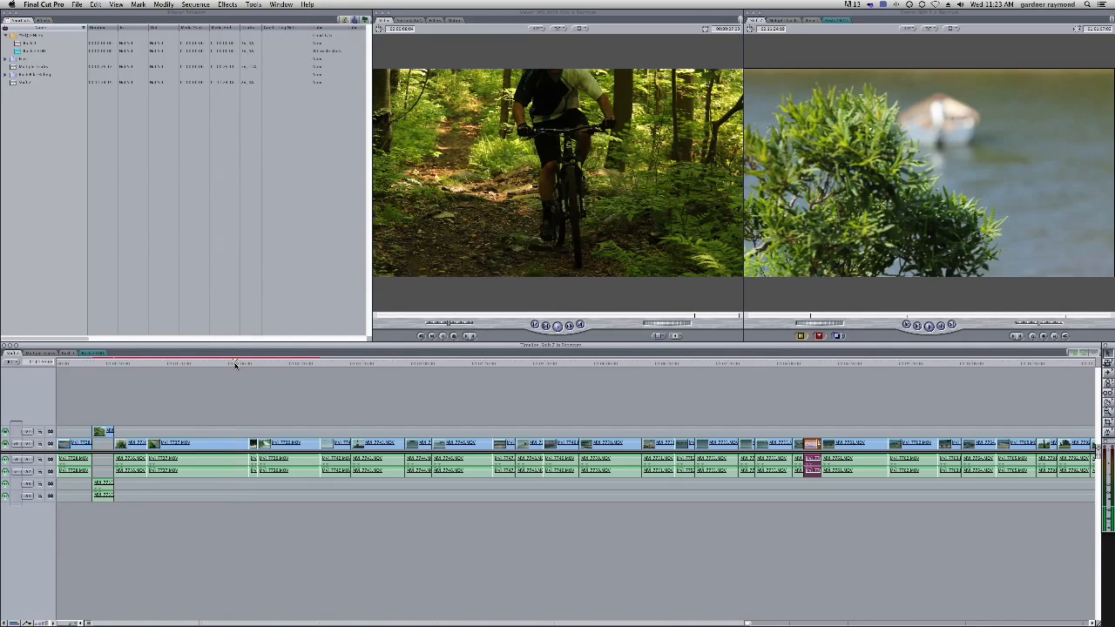
key(super+equal)
key(super+equal)
key(super+equal)
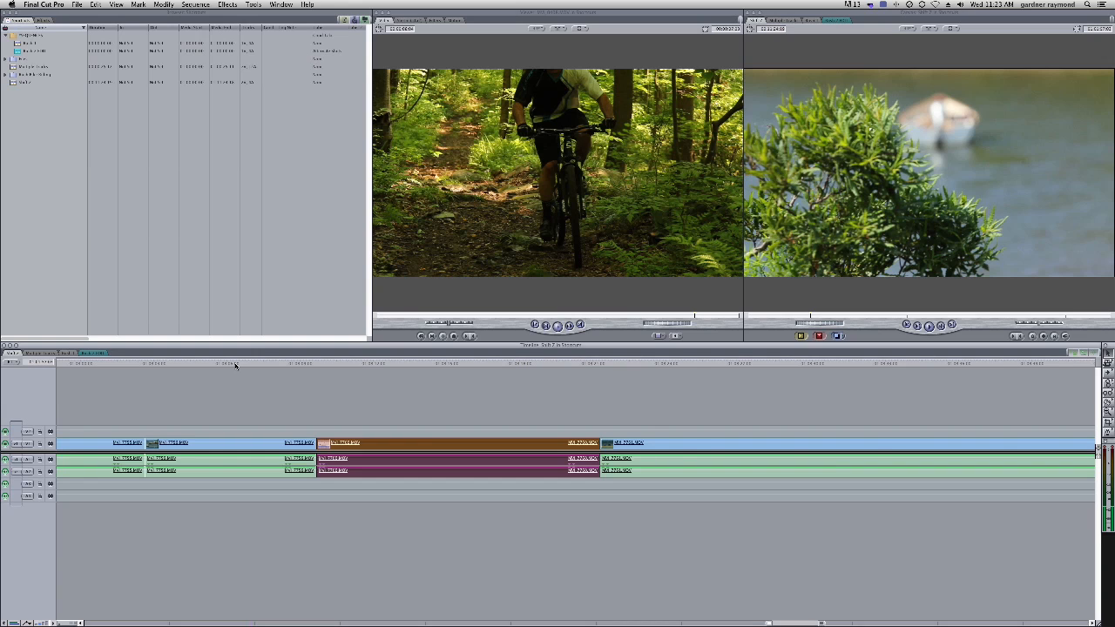
key(super+minus)
key(super+minus)
key(super+minus)
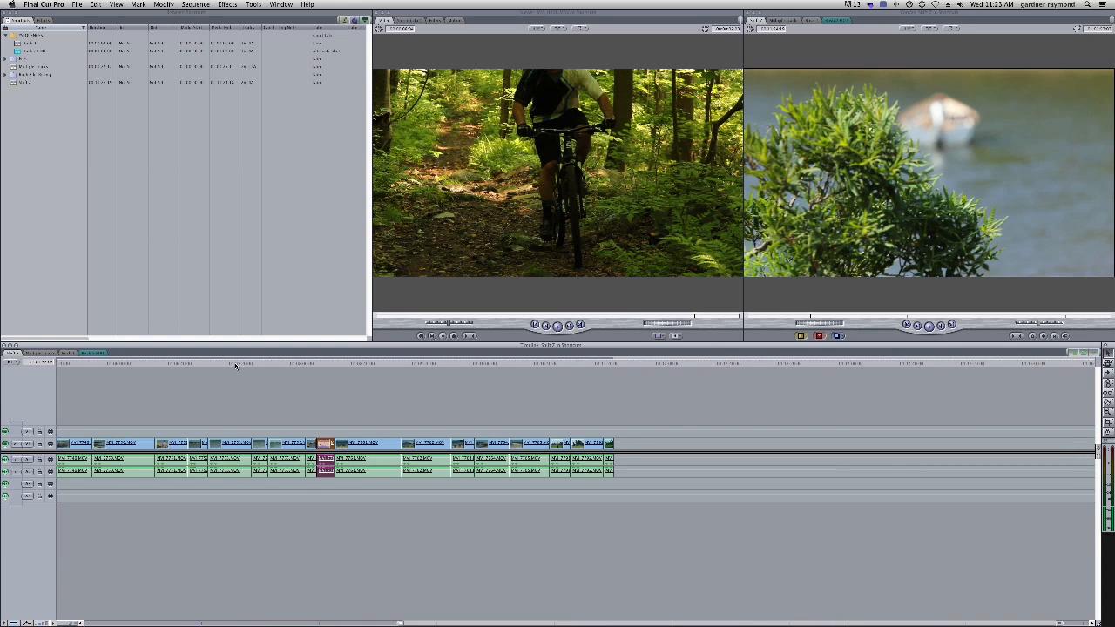
Pan the Timeline with the Hand tool and fit the sequence to the window
key(h)
drag(201, 409, 812, 388)
key(shift+z)
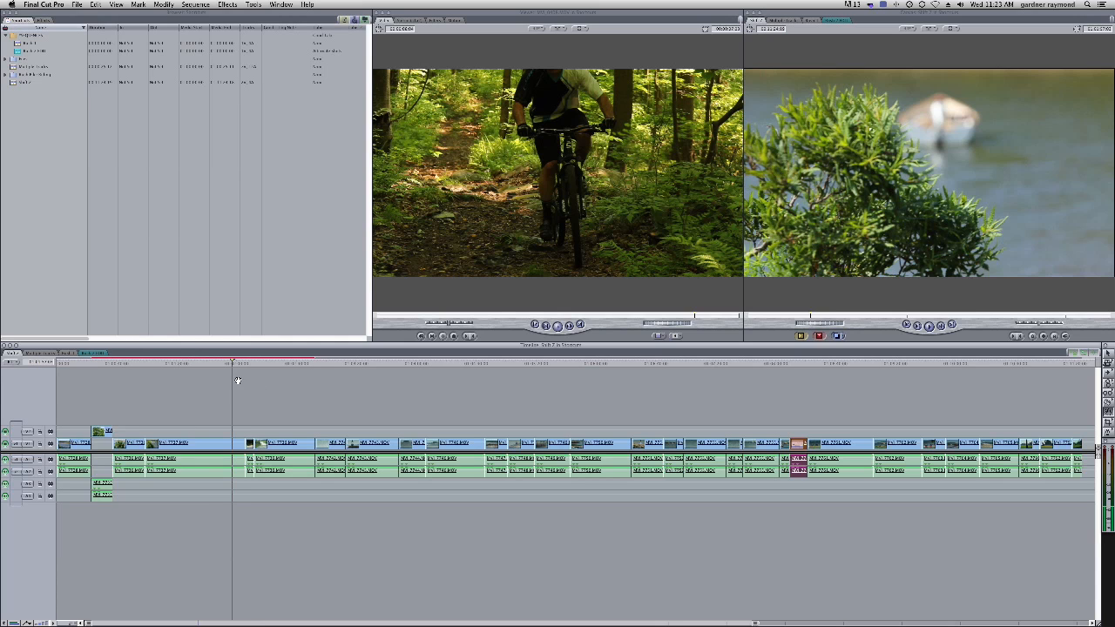
Move the playhead near the start, zoom the Timeline in two levels, and pan it with the Hand tool
drag(222, 366, 144, 365)
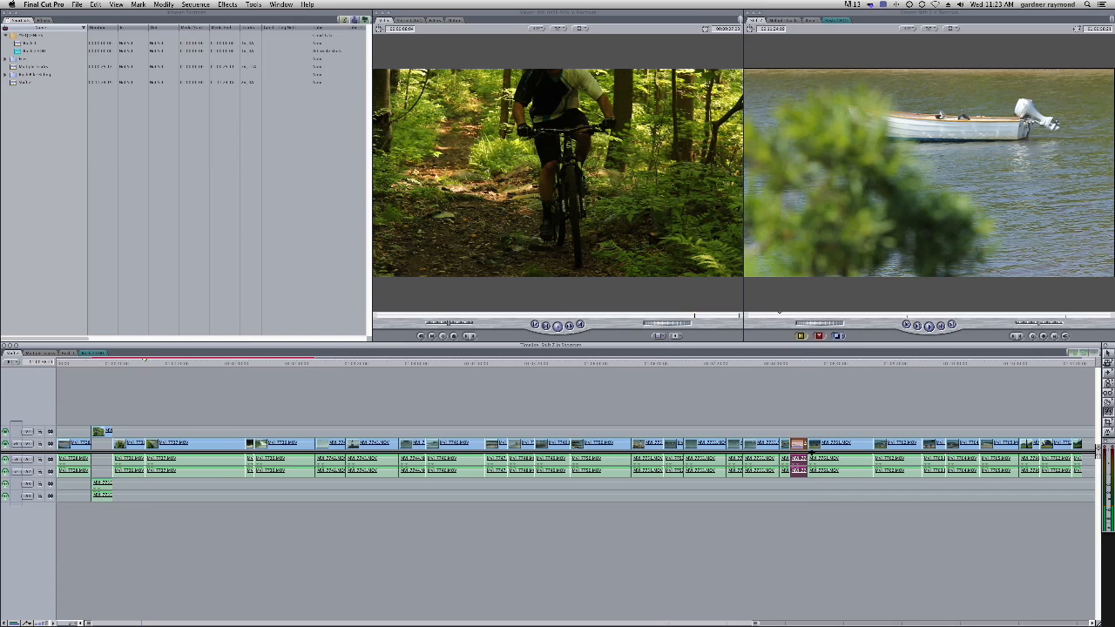
key(super+equal)
key(super+equal)
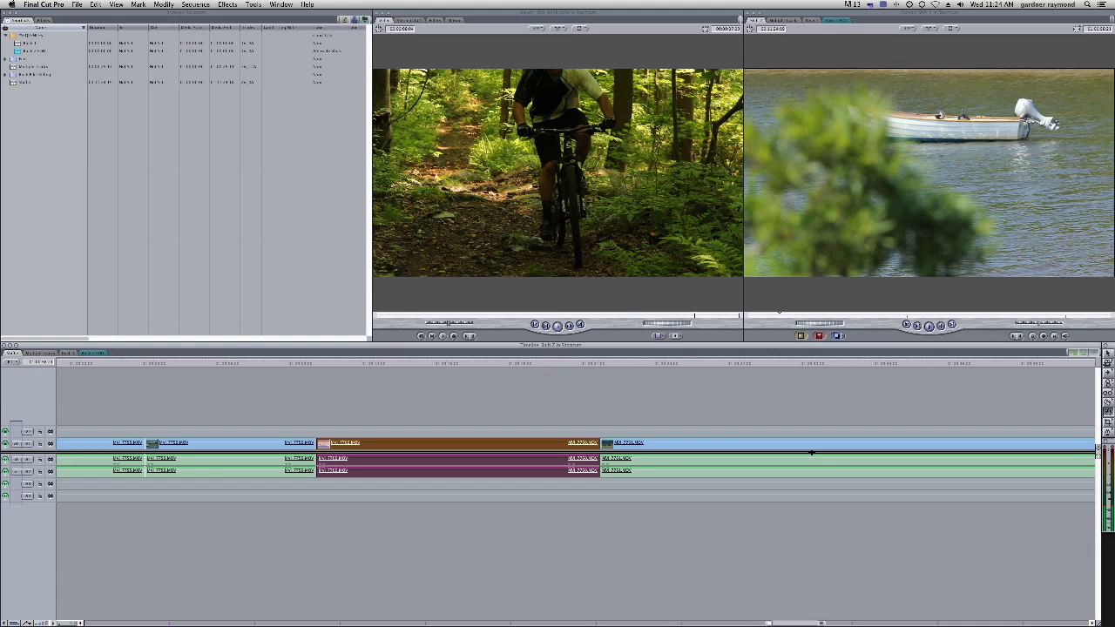
drag(378, 416, 541, 410)
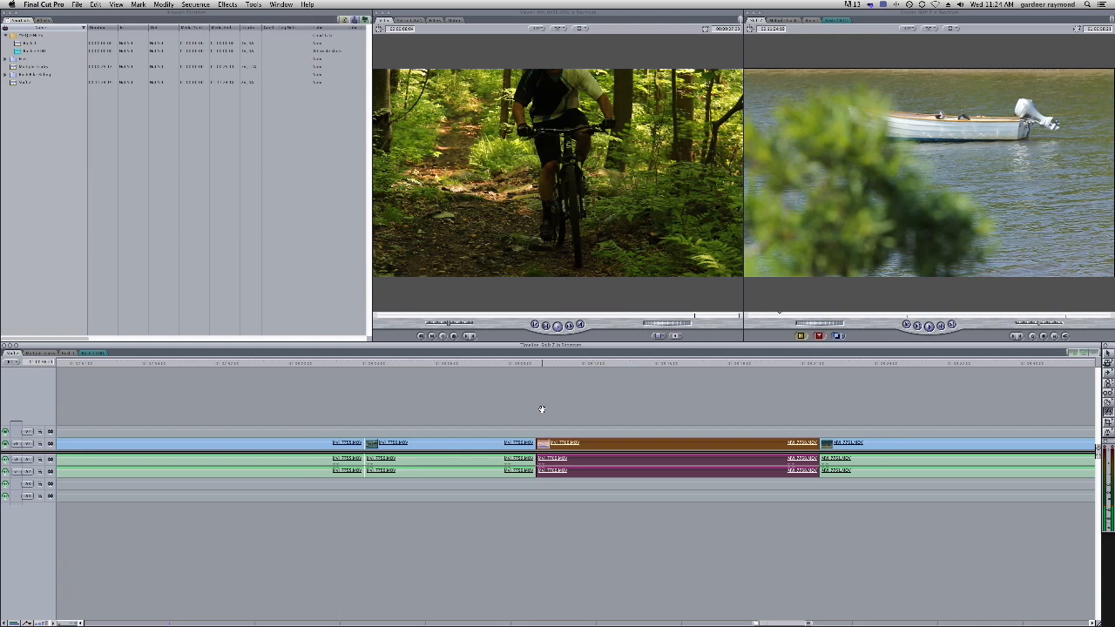
Jump the playhead to the next and previous edit points
key(Up)
key(Down)
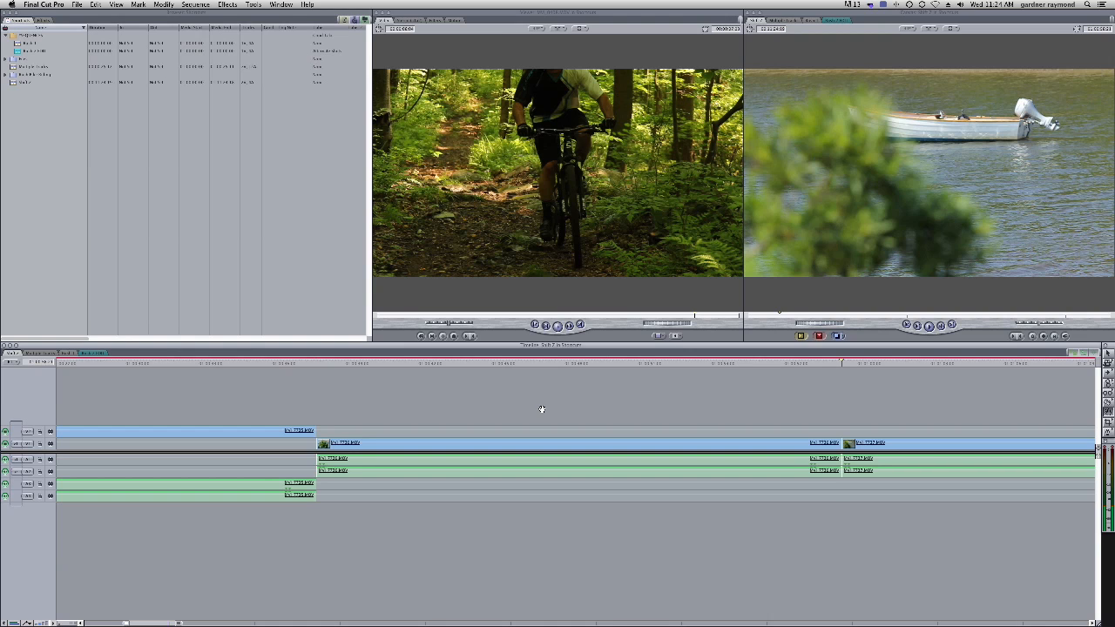
key(Up)
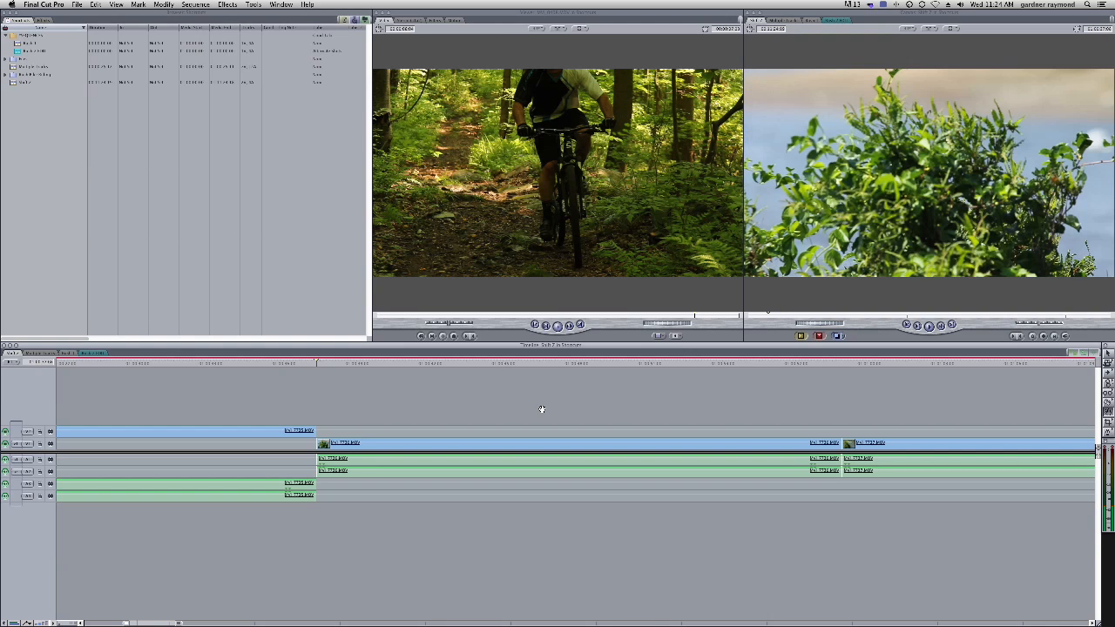
Use the Zoom tool to zoom the Timeline in and back out
key(z)
key(z)
click(542, 409)
click(542, 409)
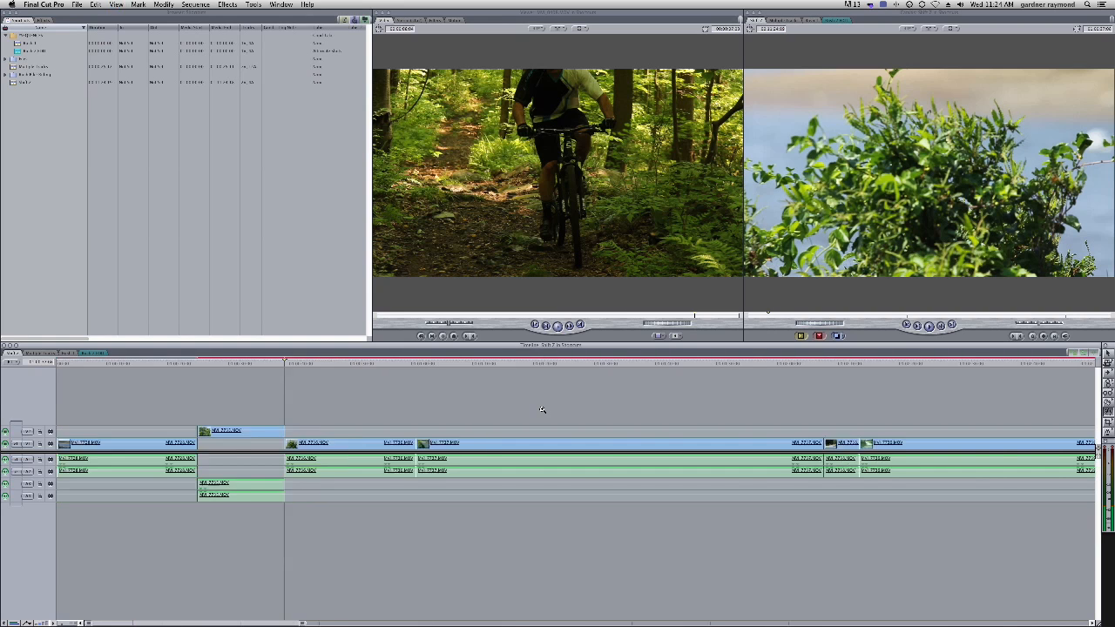
click(542, 409)
click(542, 410)
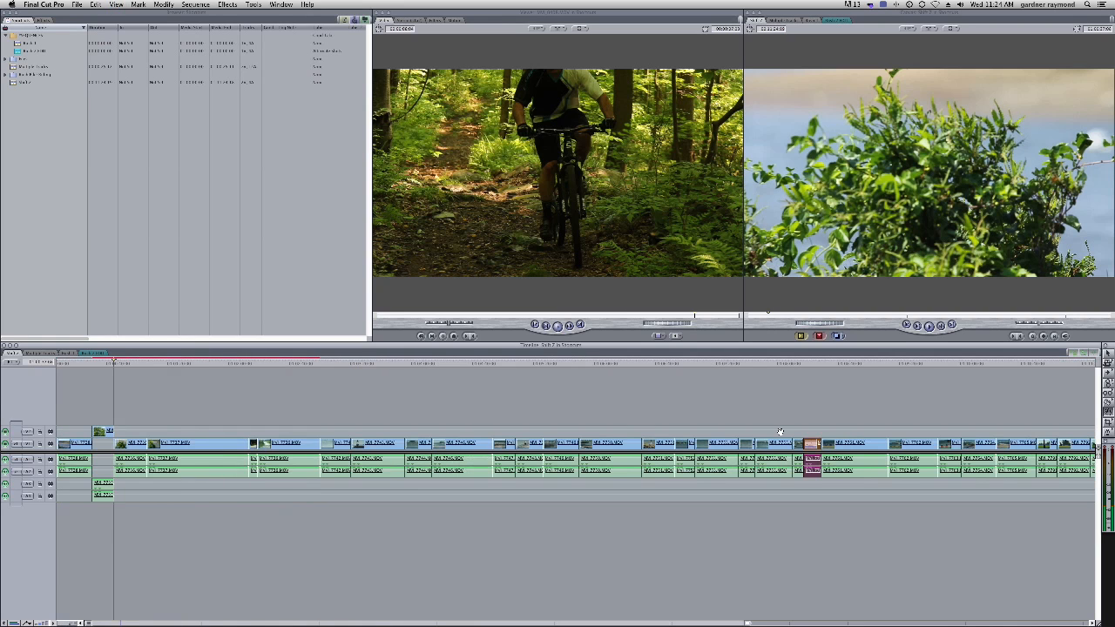
Marquee-select a group of clips, then select all clips in the Timeline and deselect them
click(811, 435)
drag(747, 408, 827, 509)
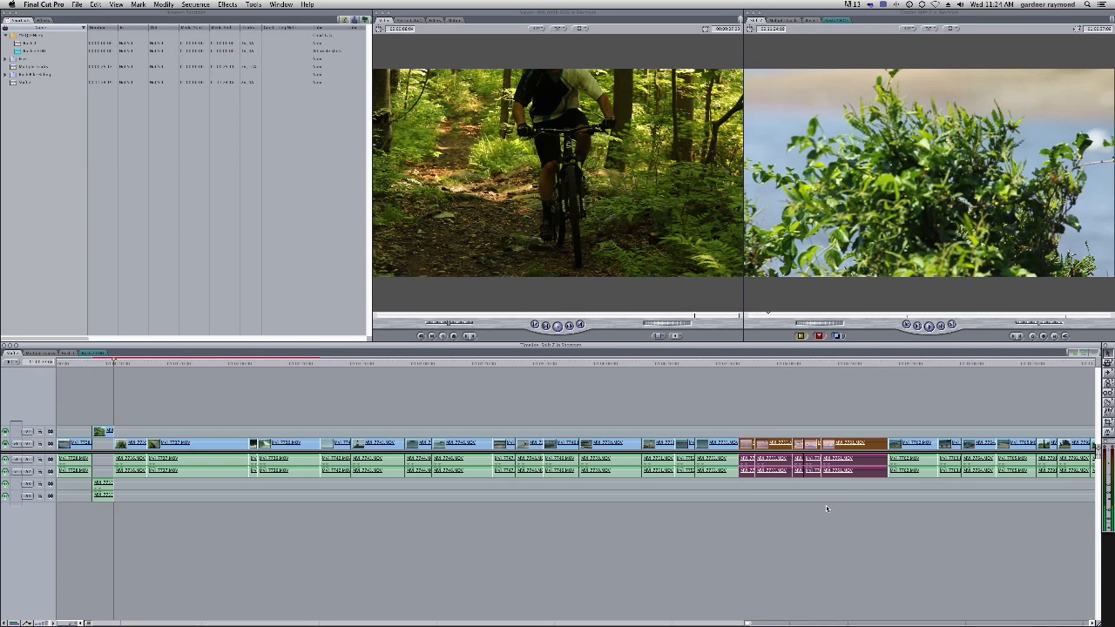
click(827, 509)
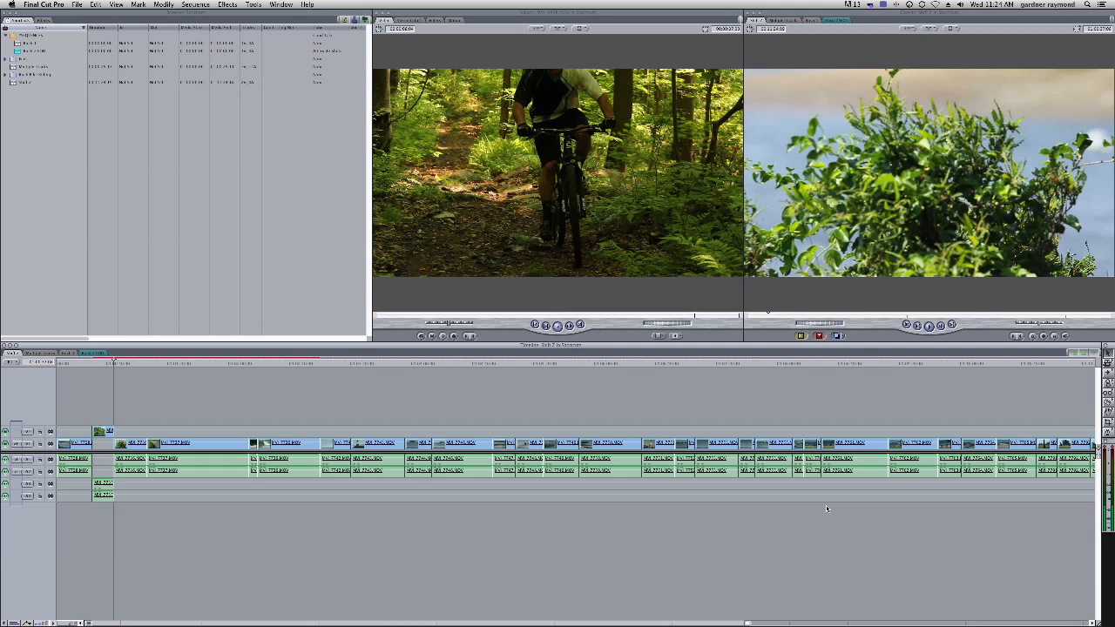
key(super+a)
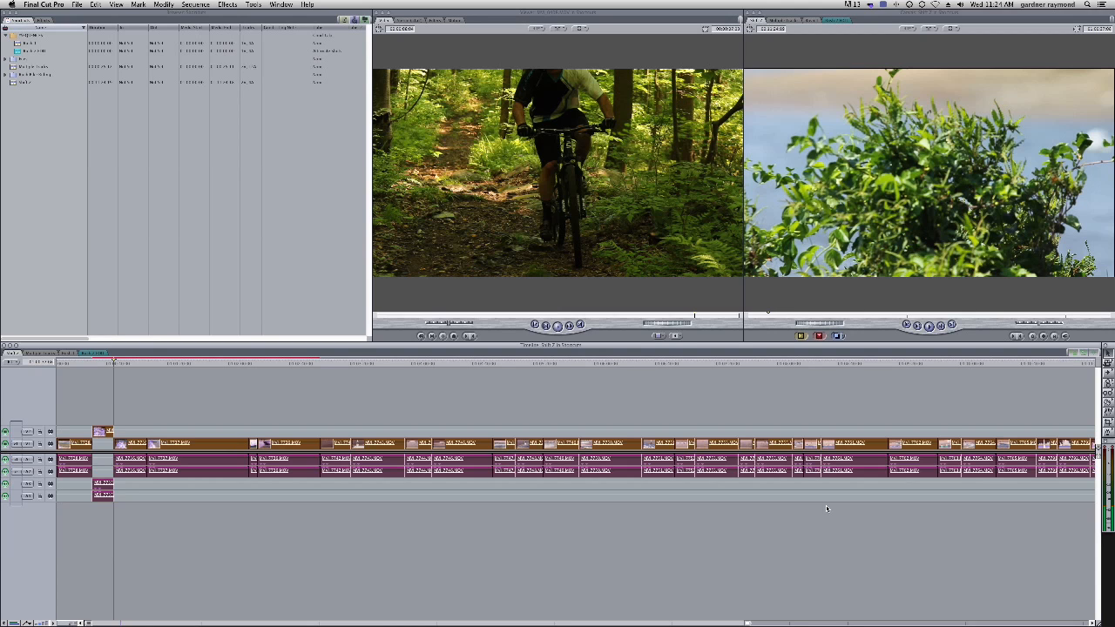
click(826, 506)
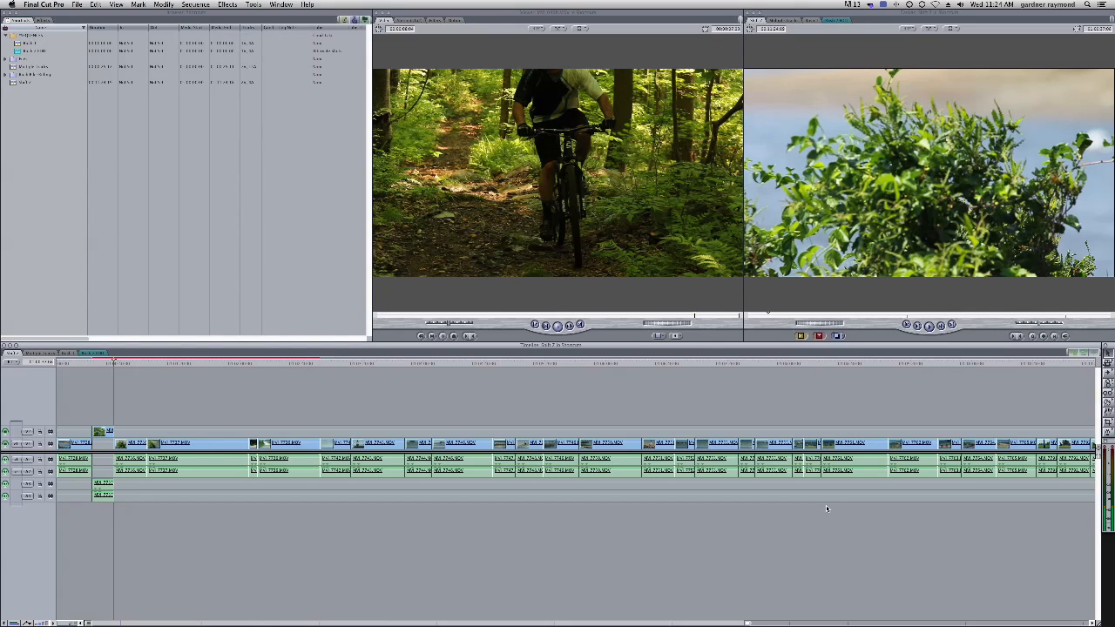
Zoom into the start of the Timeline and select all V1 clips forward with the Select Track Forward tool
click(102, 444)
click(102, 443)
key(a)
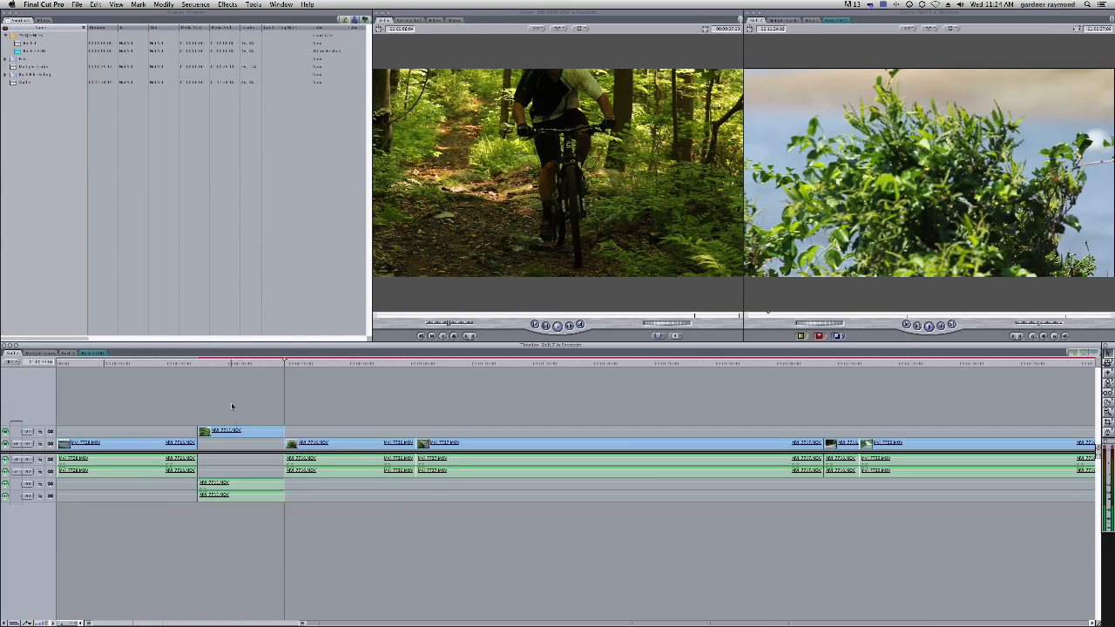
key(t)
click(399, 457)
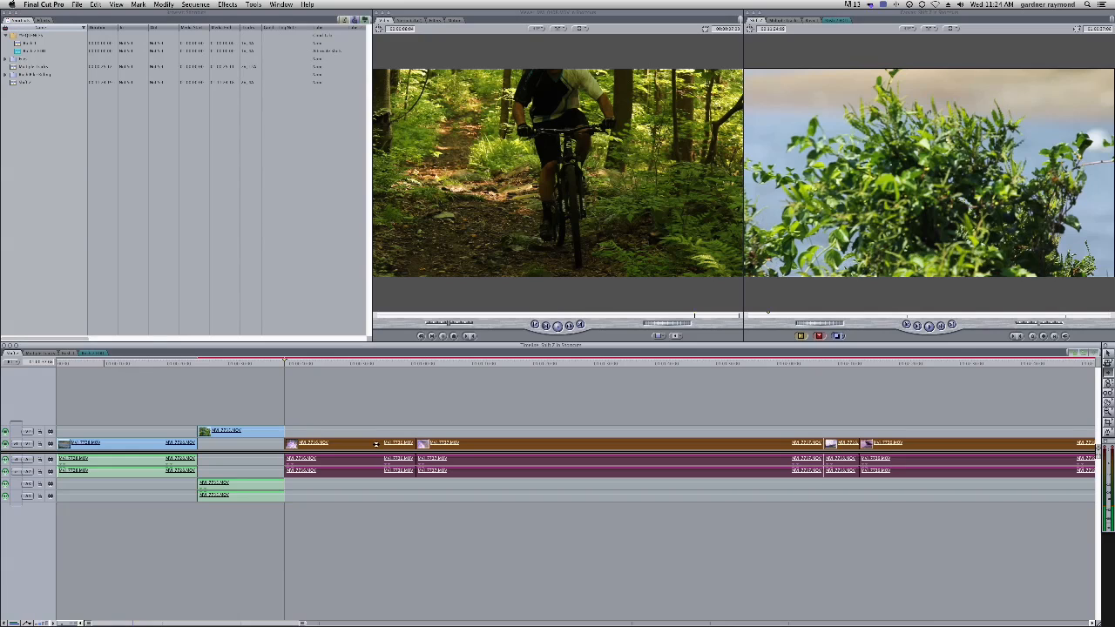
drag(308, 438, 310, 445)
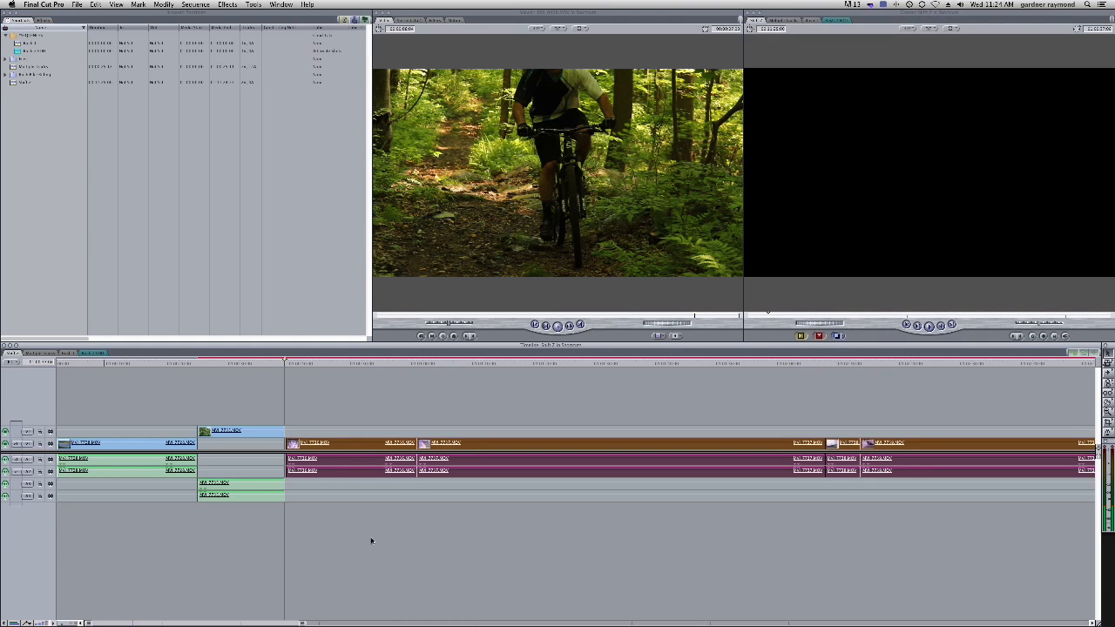
Select the V2 clip together with its linked audio using the track selection tool
click(248, 431)
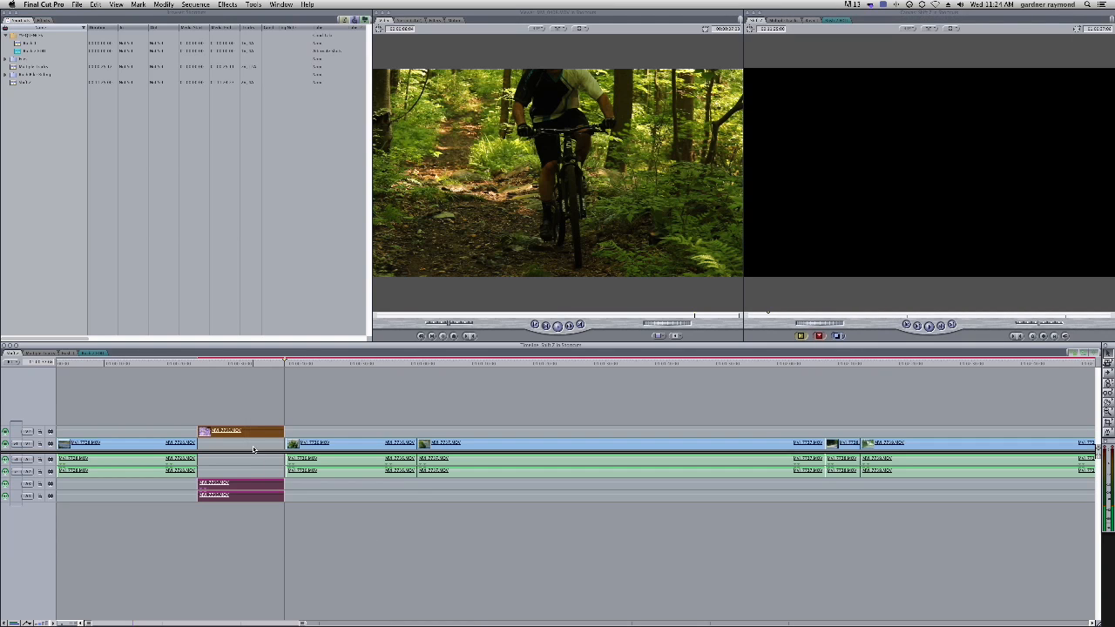
drag(252, 431, 258, 431)
double_click(256, 431)
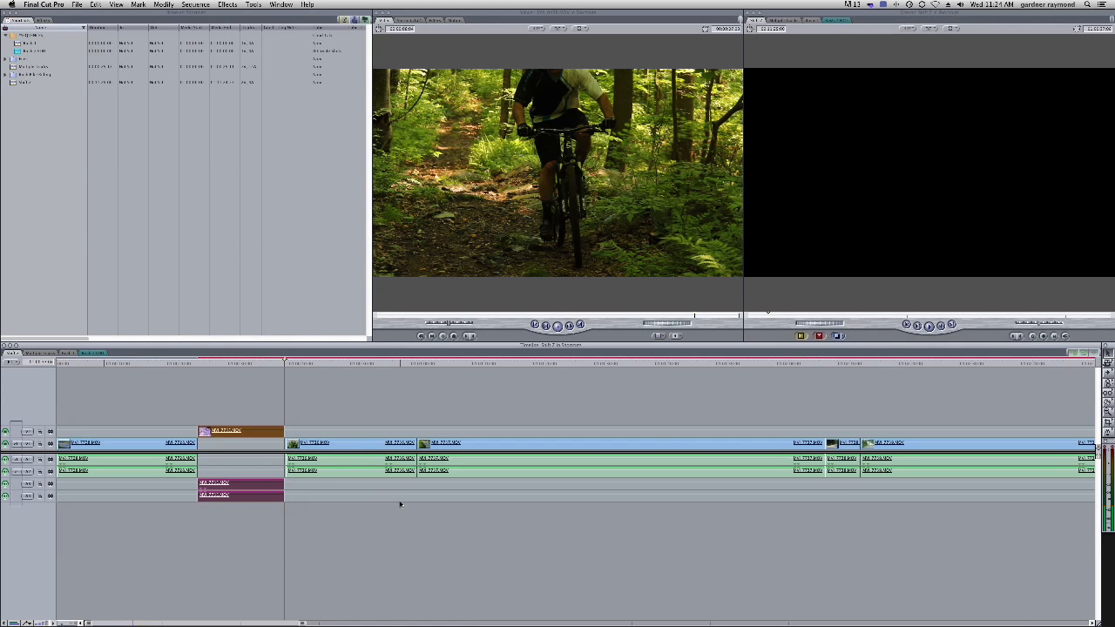
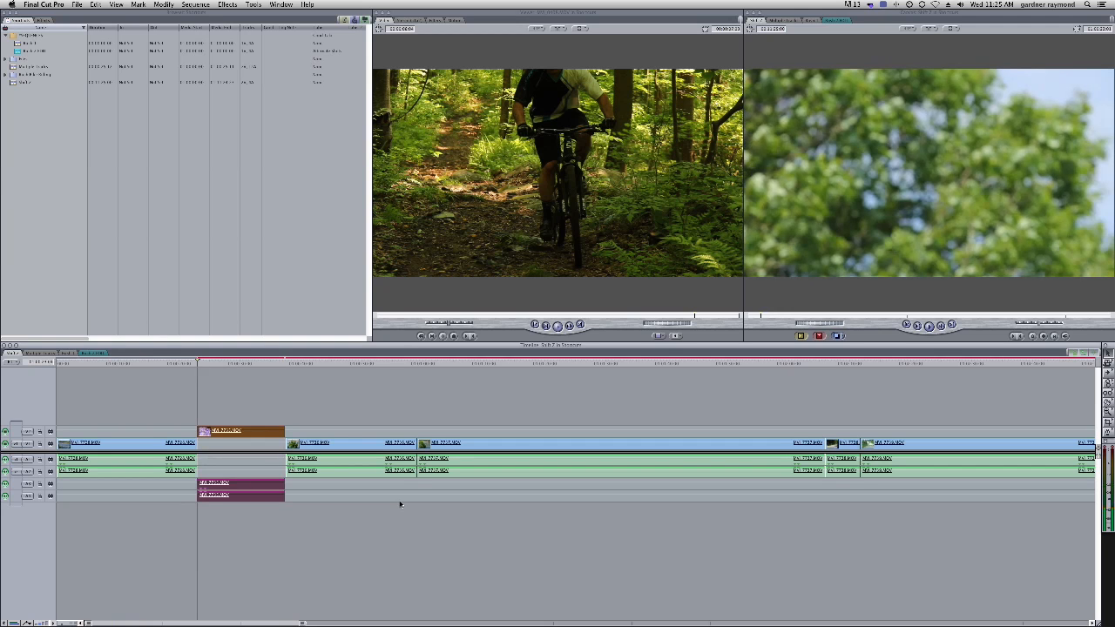
Switch back to the Selection tool and marquee-select the V2 clip together with its linked audio
key(t)
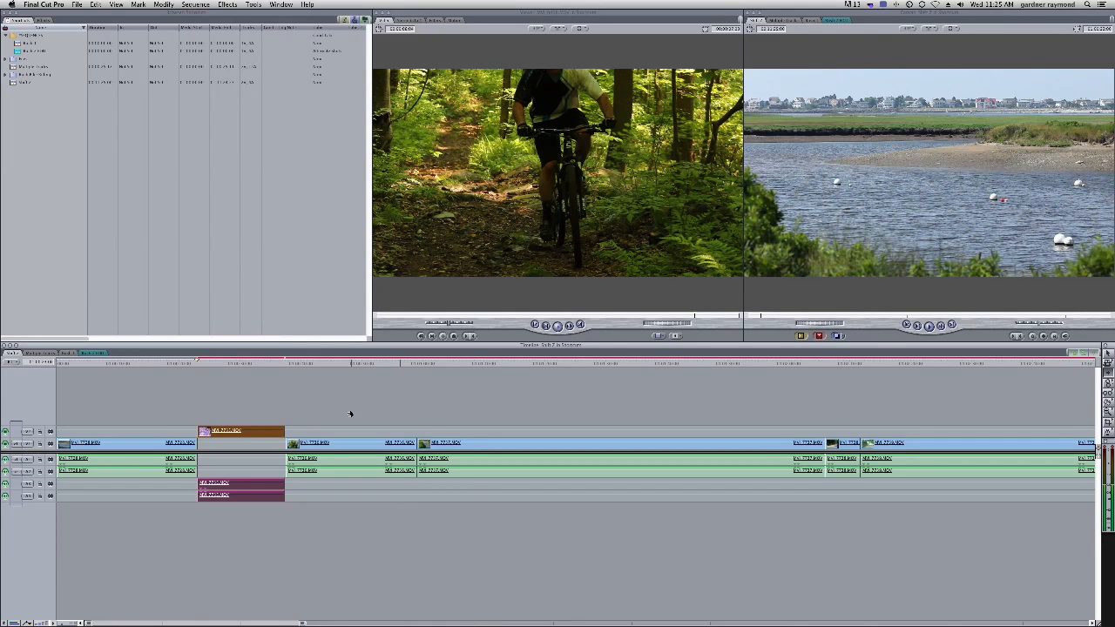
click(348, 414)
key(a)
drag(341, 443, 338, 443)
click(330, 428)
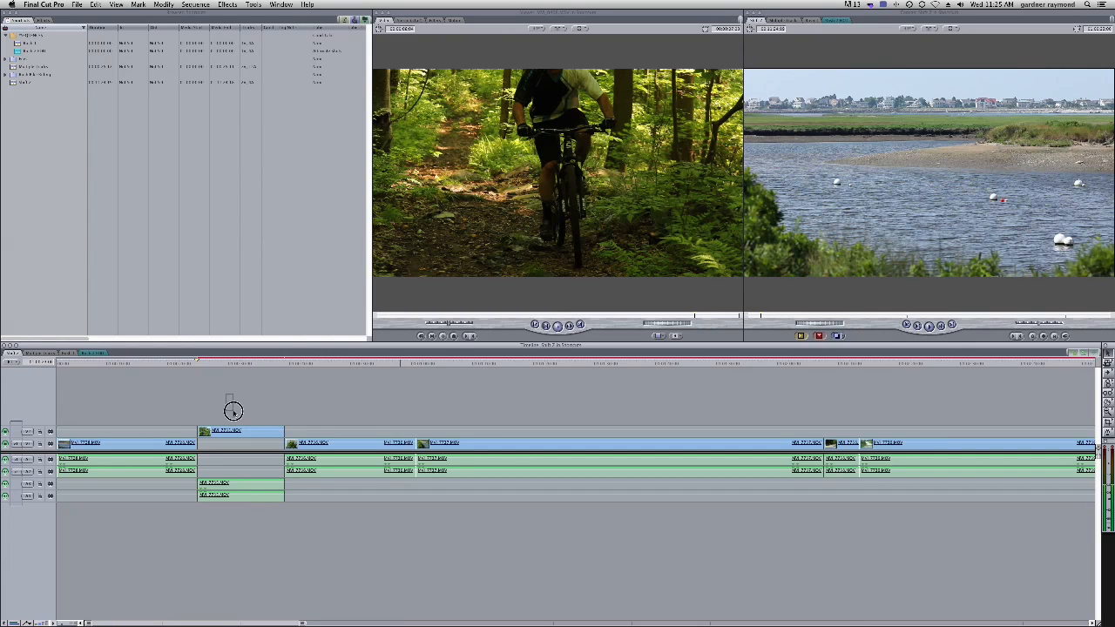
drag(233, 411, 270, 446)
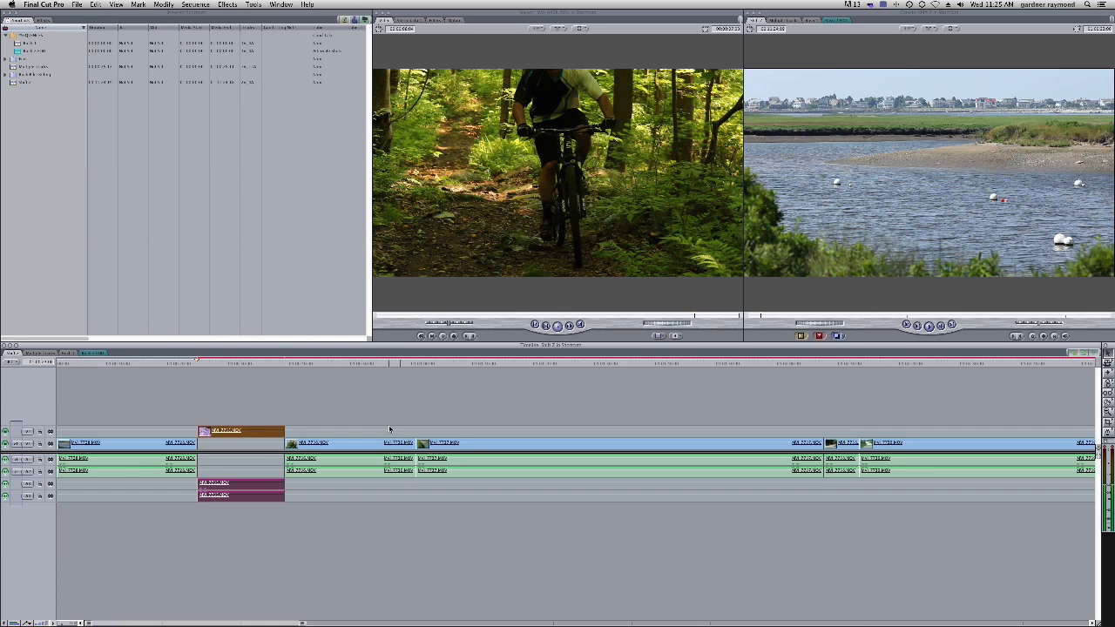
Zoom in around the selected V2 clip and shift it later in the sequence with nudges and typed timecode offsets
click(165, 361)
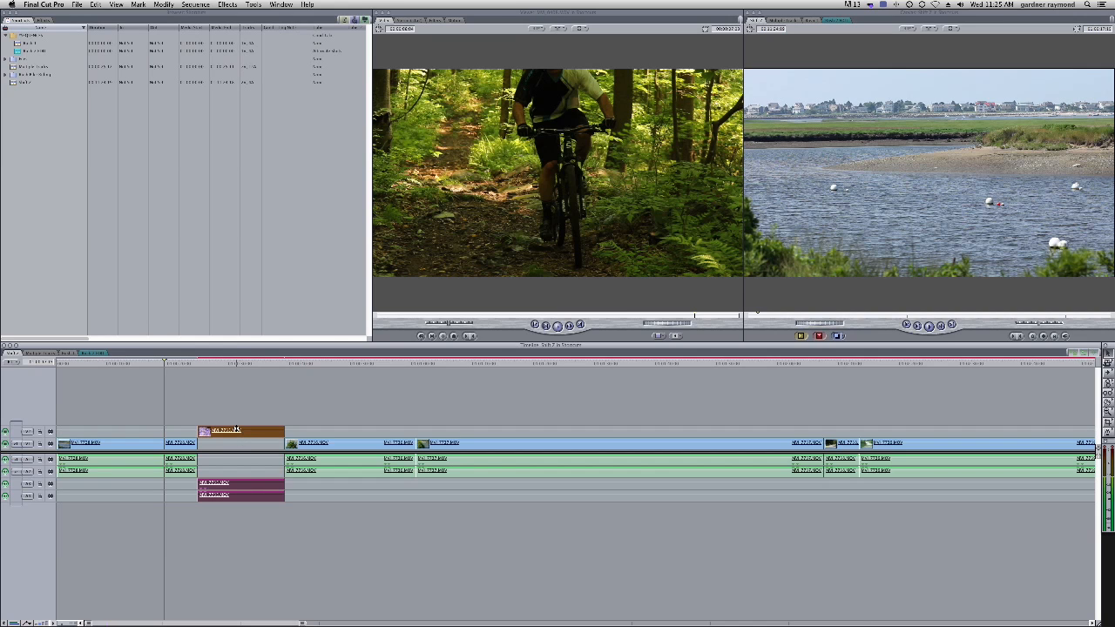
text(+)
key(super+equal)
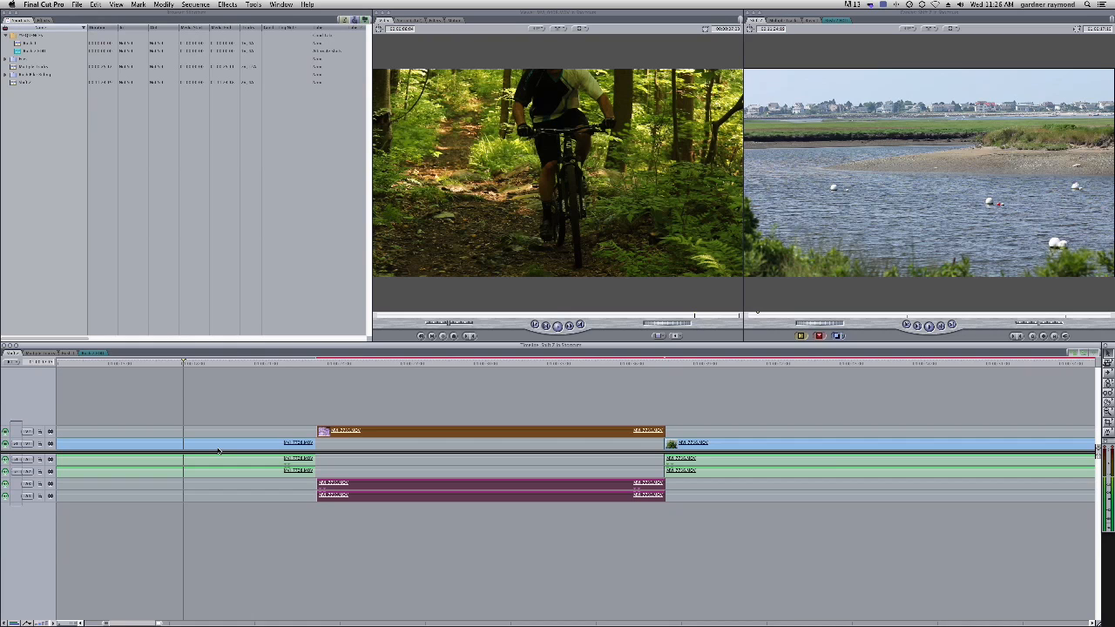
key(comma)
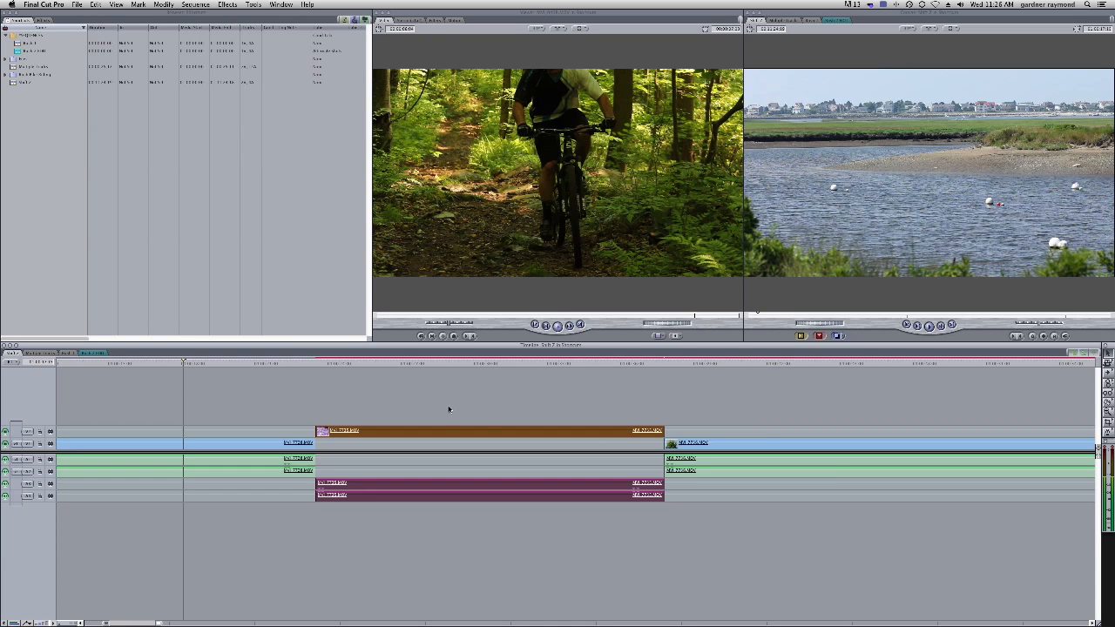
key(period)
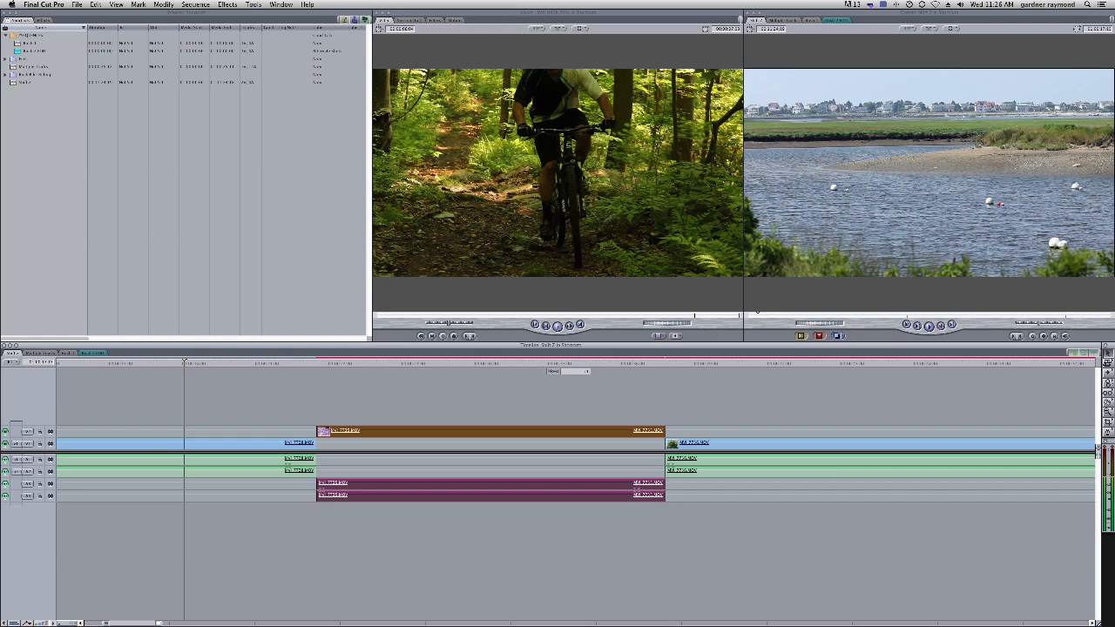
key(Return)
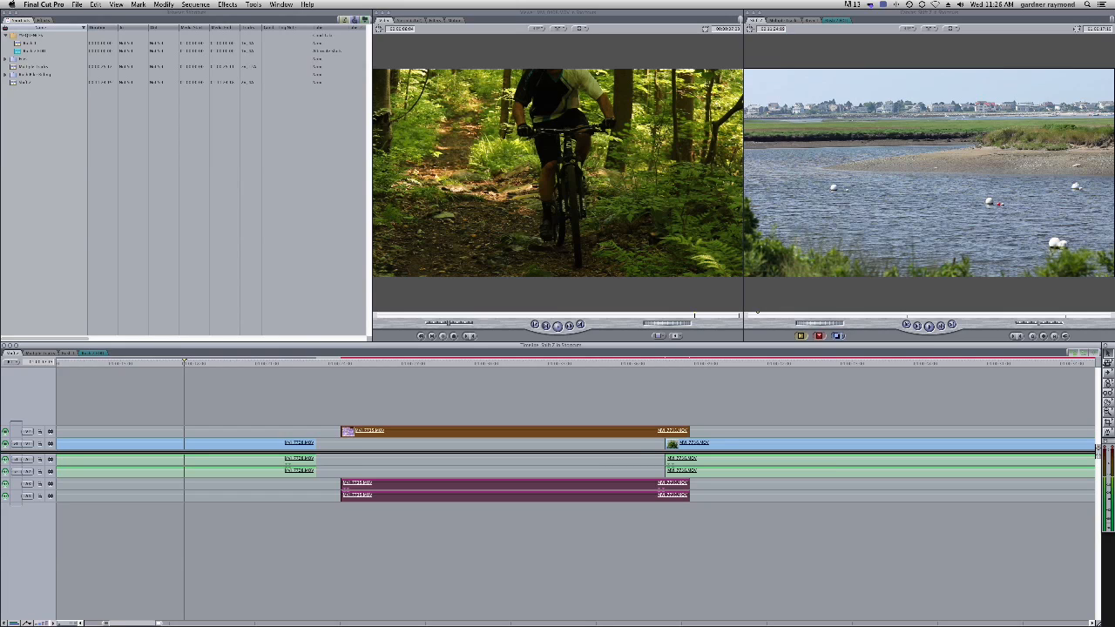
key(plus)
key(Return)
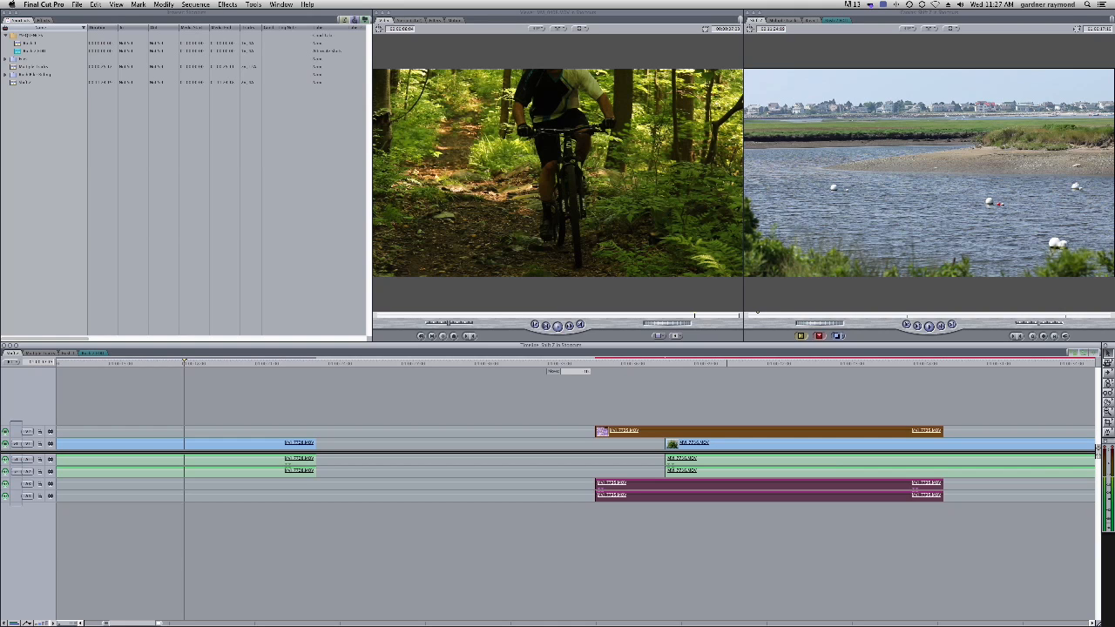
key(Return)
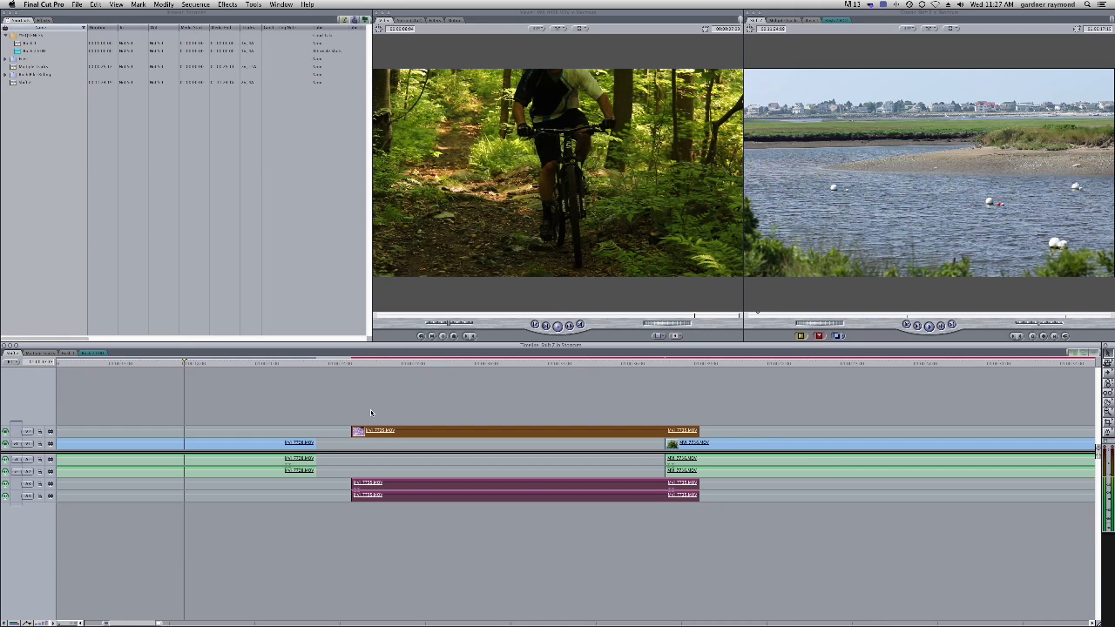
text(+)
key(Return)
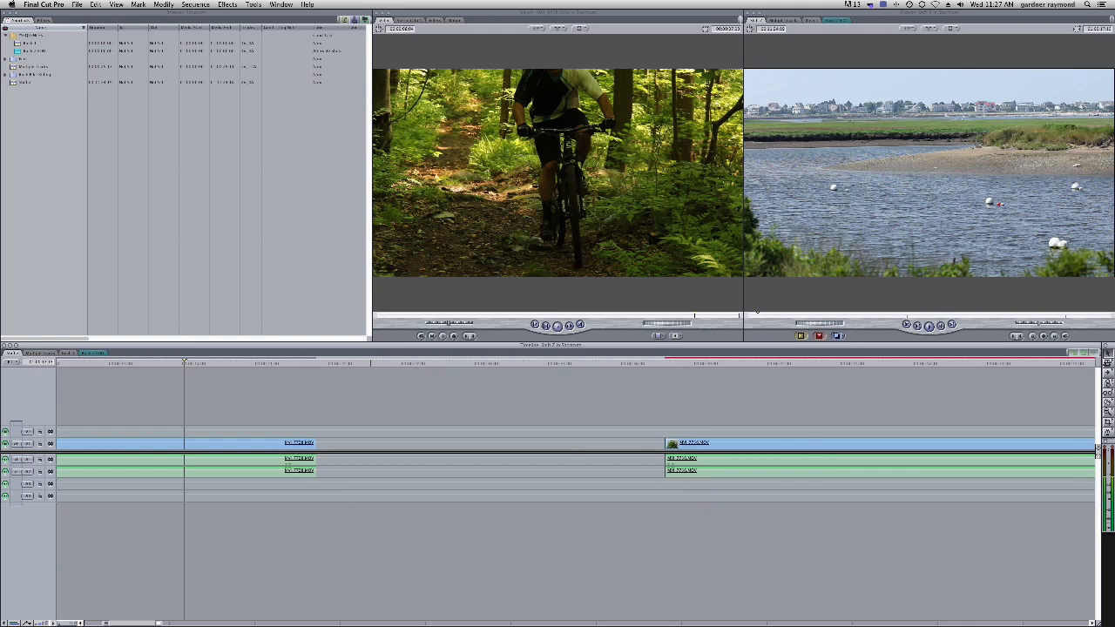
Fit the whole sequence in the Timeline and drag the V2 clip with its audio to near the sequence start
key(shift+z)
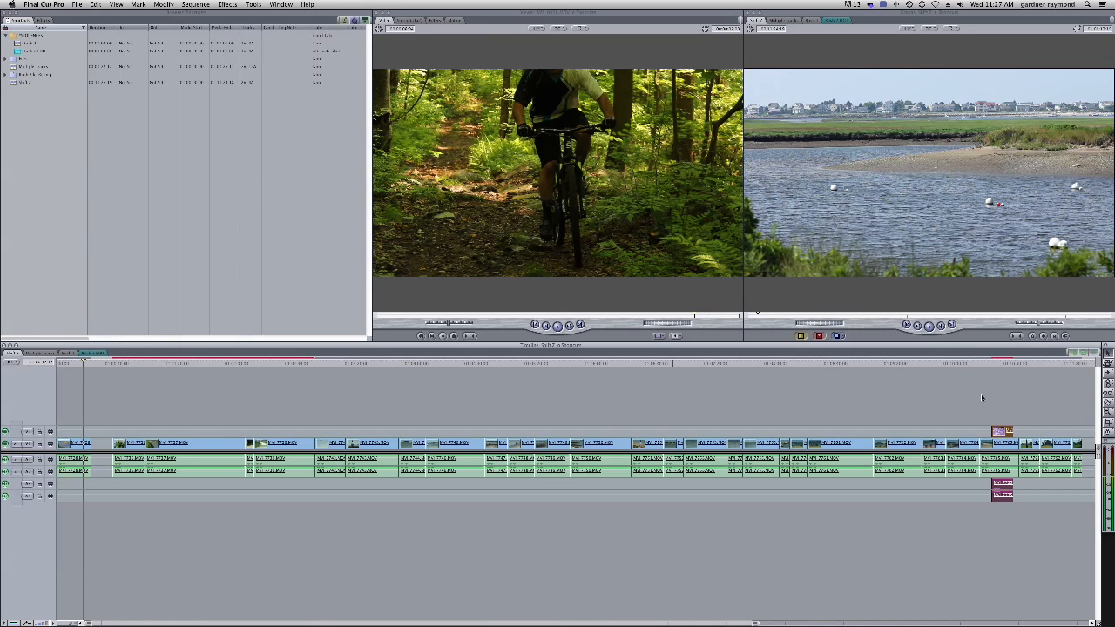
drag(1001, 432, 109, 433)
click(336, 487)
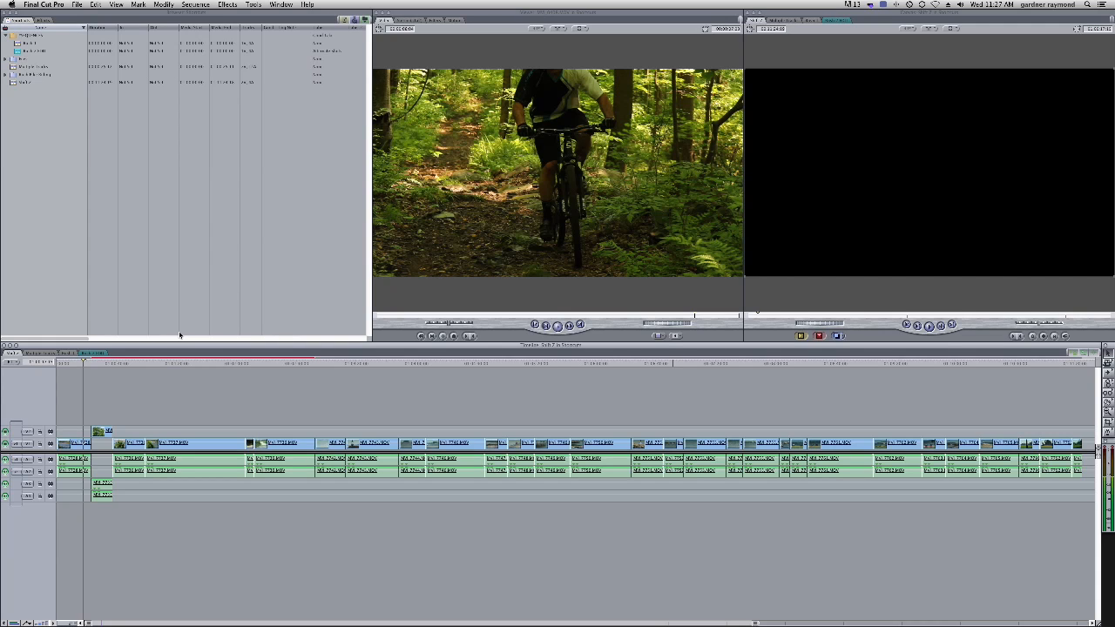
Select the first V1 clip and cycle the Canvas through its image and wireframe display modes
click(70, 363)
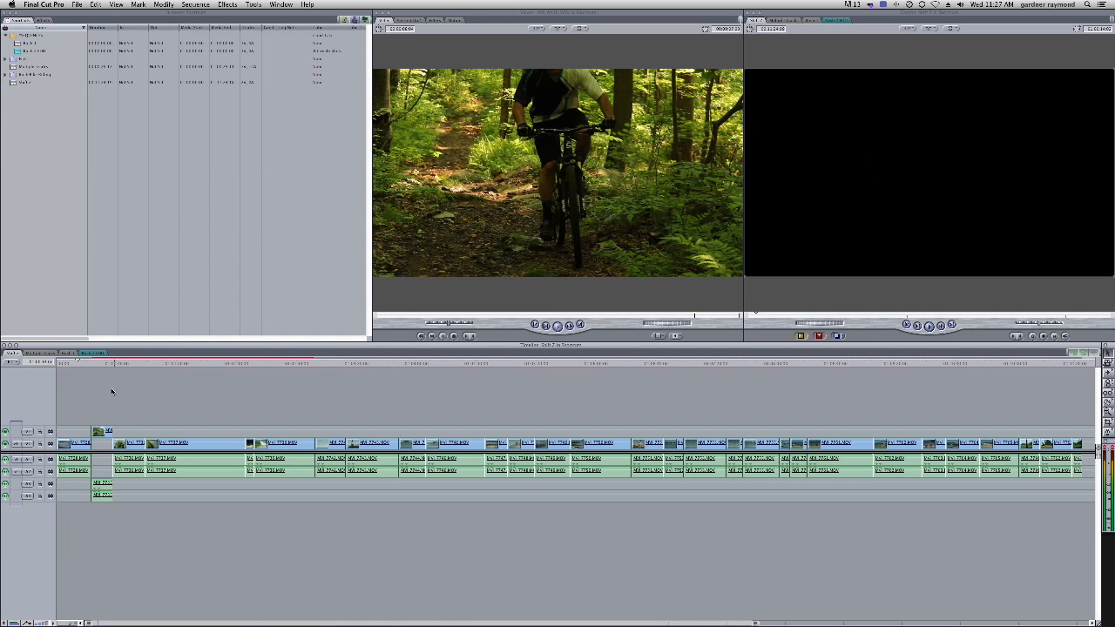
click(76, 363)
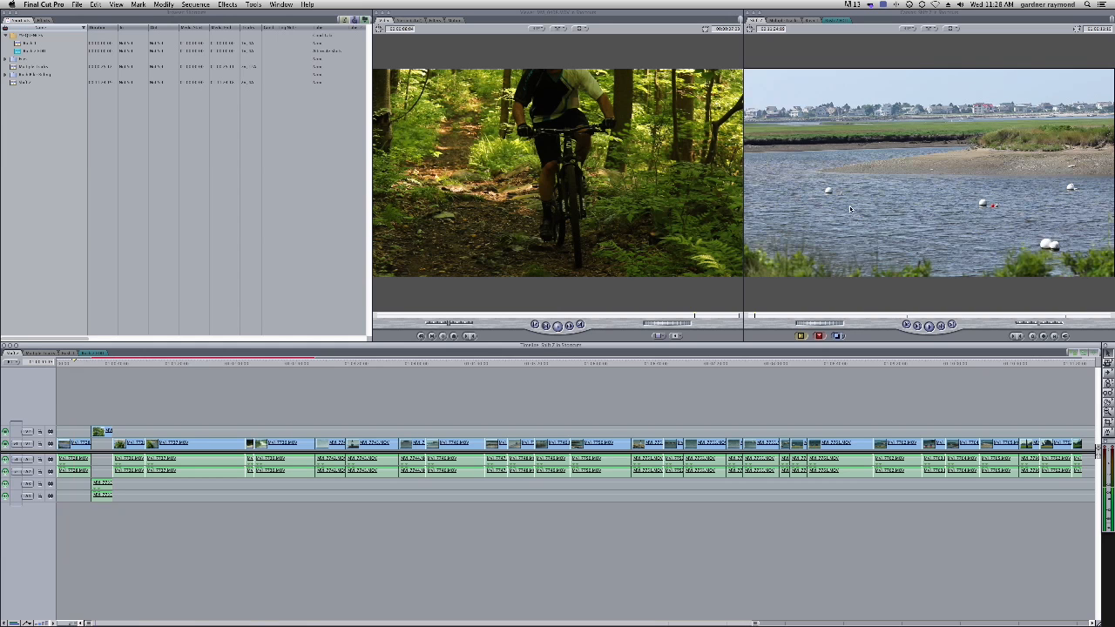
click(77, 446)
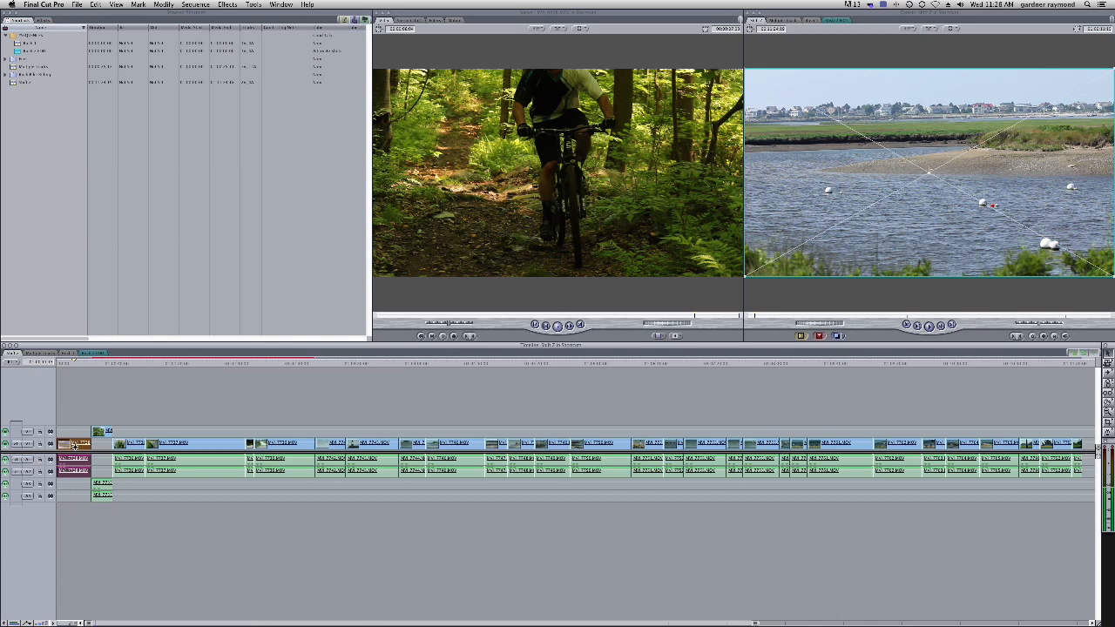
key(w)
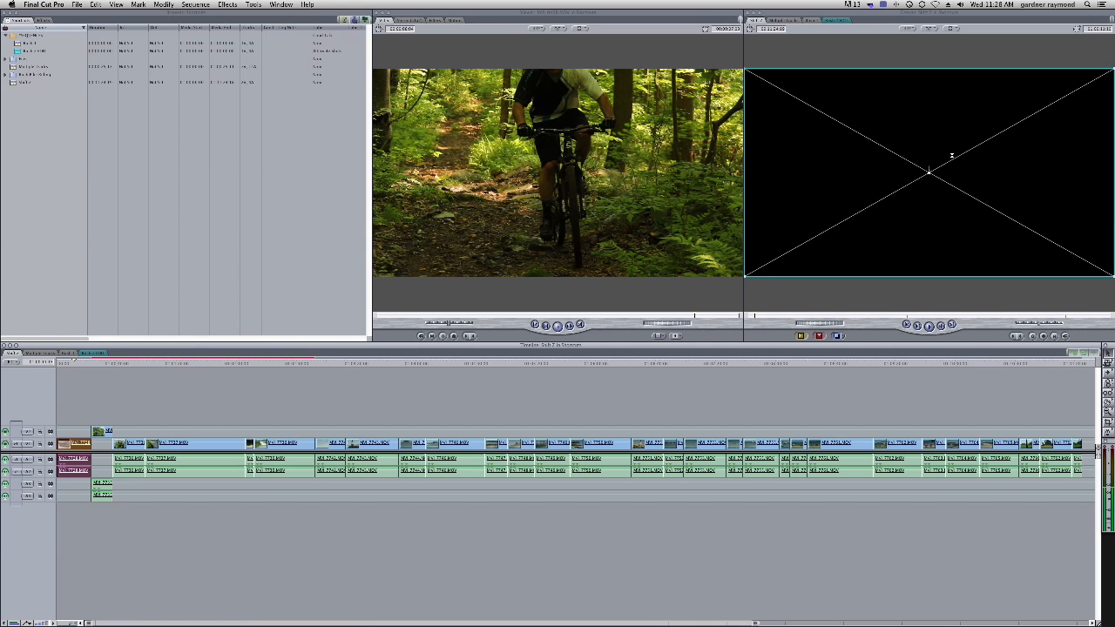
key(w)
key(w)
key(w)
key(w)
key(w)
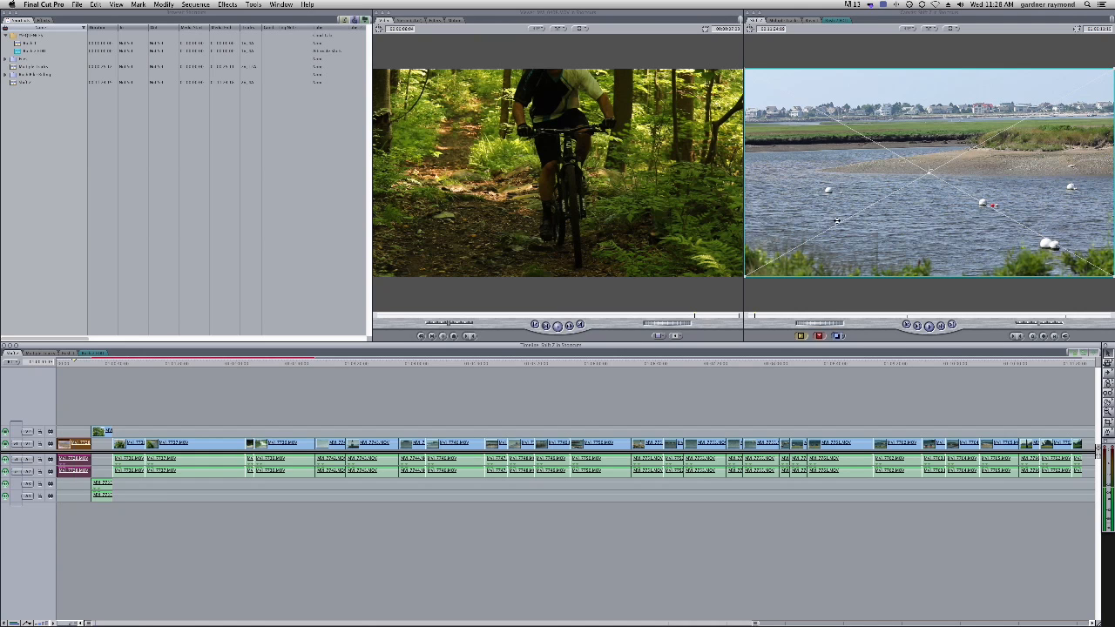
Drag the clip's image in the Canvas wireframe, then undo the move and deselect all clips
drag(842, 181, 870, 225)
key(super+z)
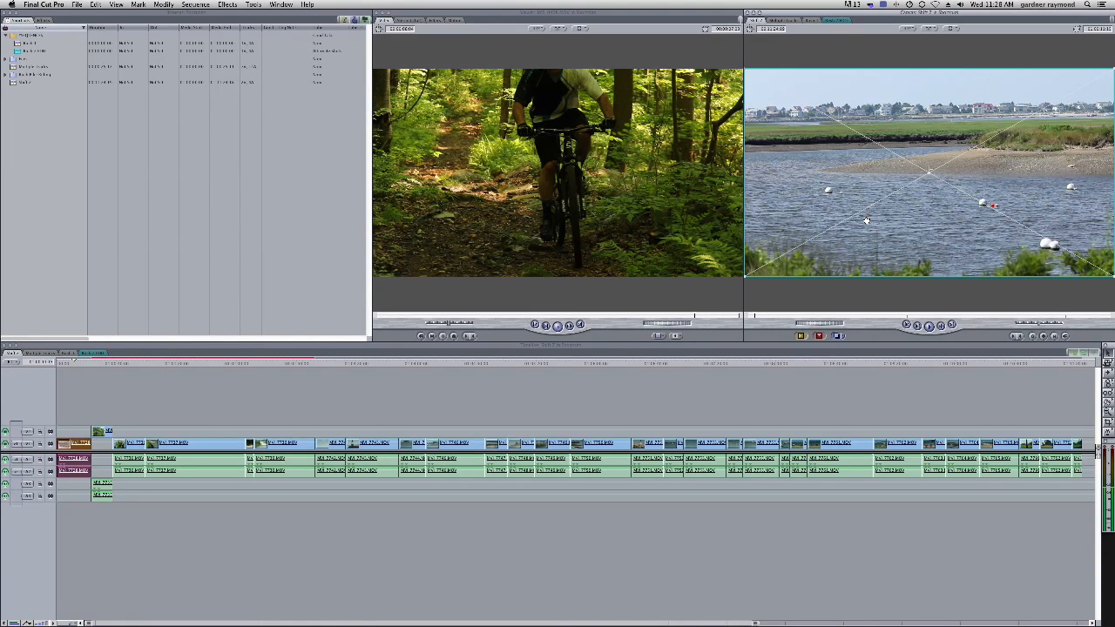
key(super+shift+a)
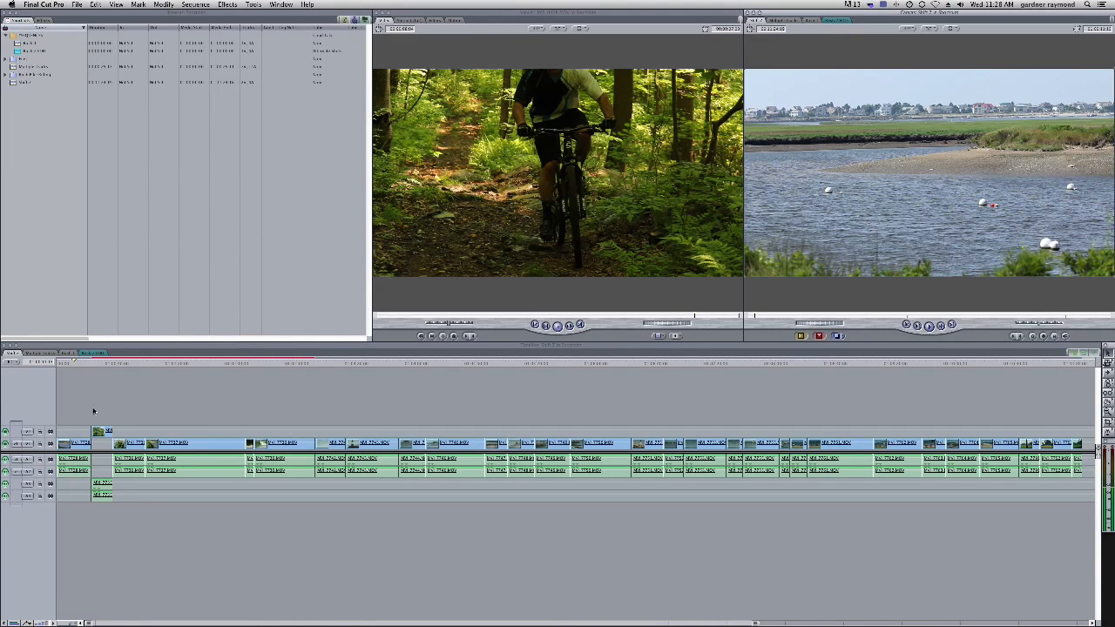
Return the playhead to the start of the sequence and play it
click(72, 363)
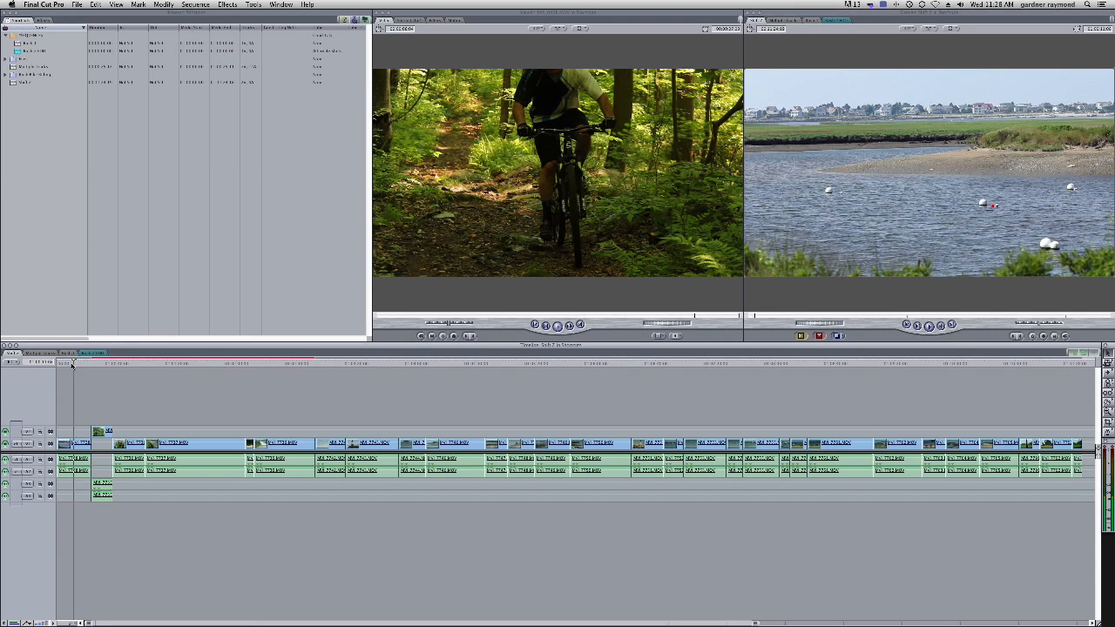
key(space)
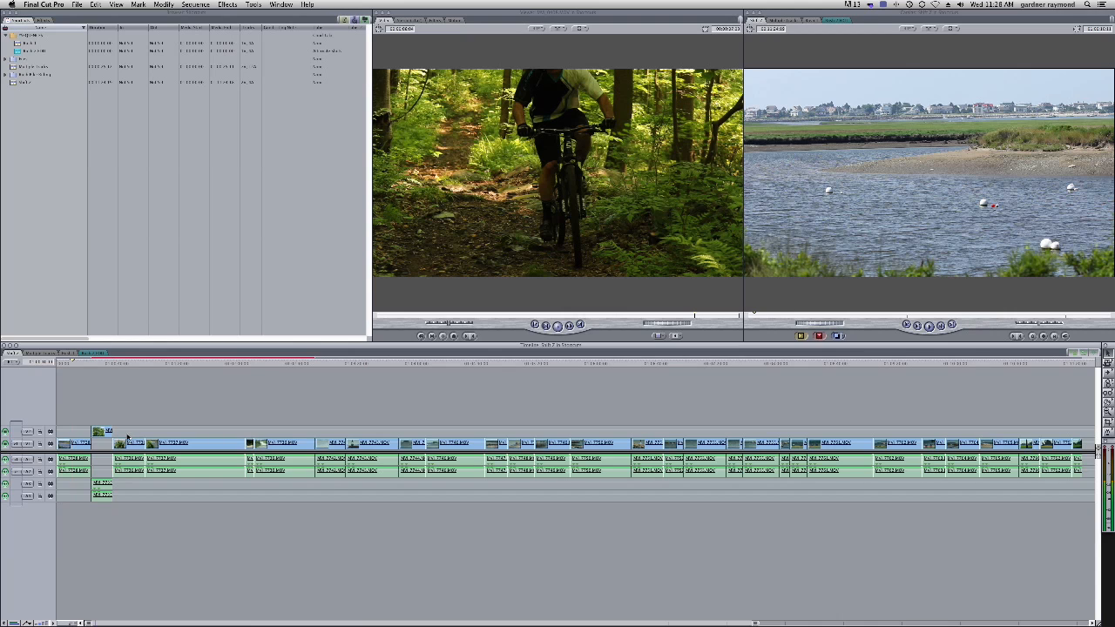
Select the first V1 clip and switch the Canvas display to Image+Wireframe, then Wireframe, then back to Image
click(76, 445)
click(222, 83)
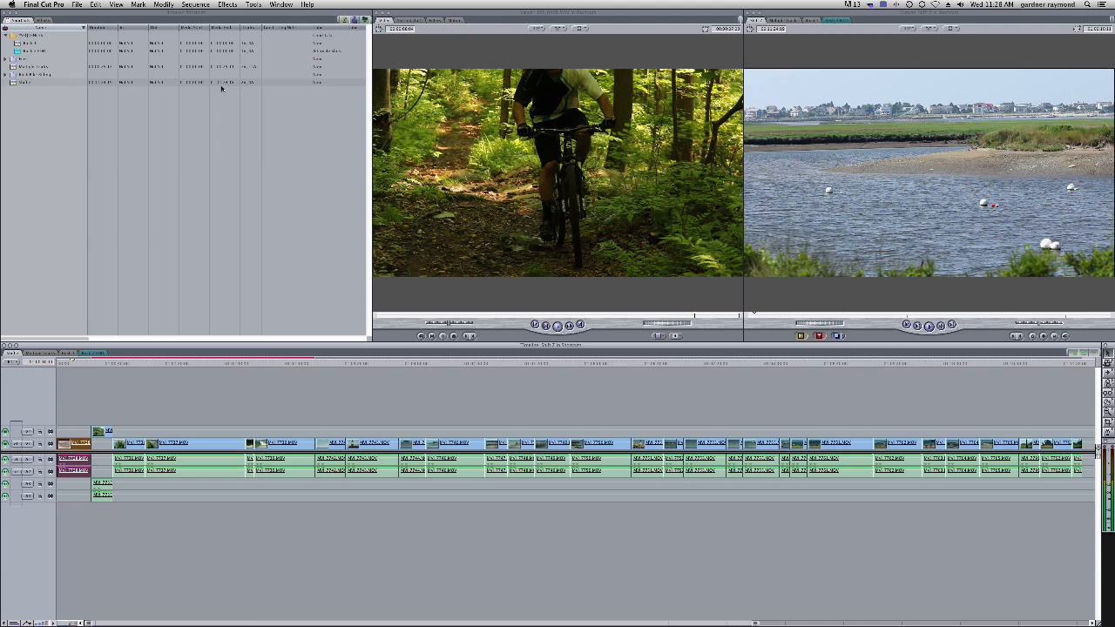
click(116, 4)
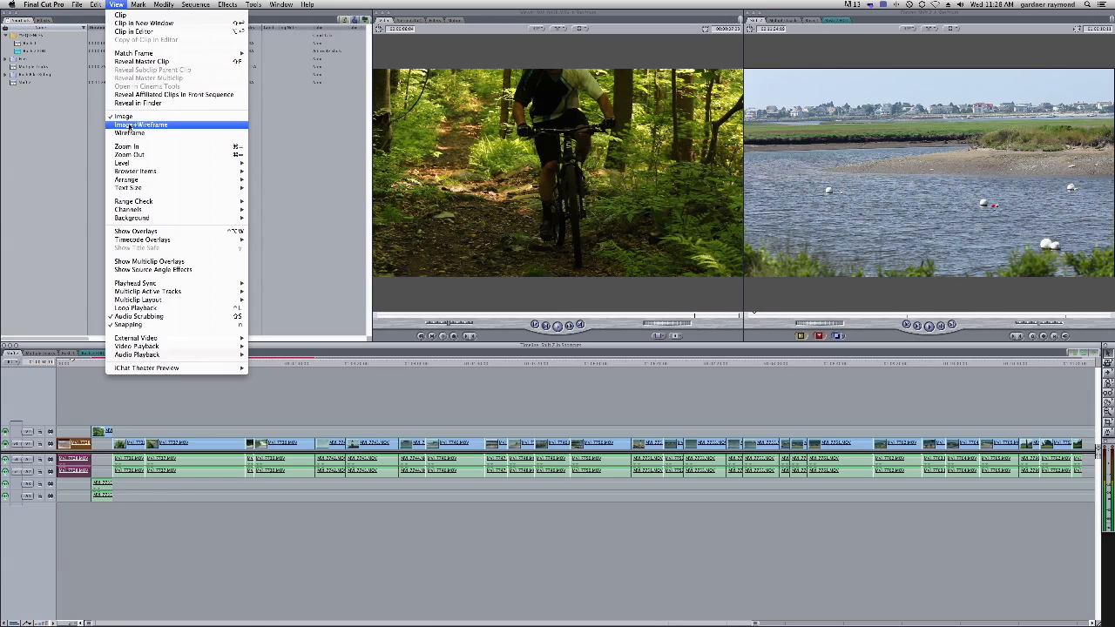
click(145, 126)
click(116, 4)
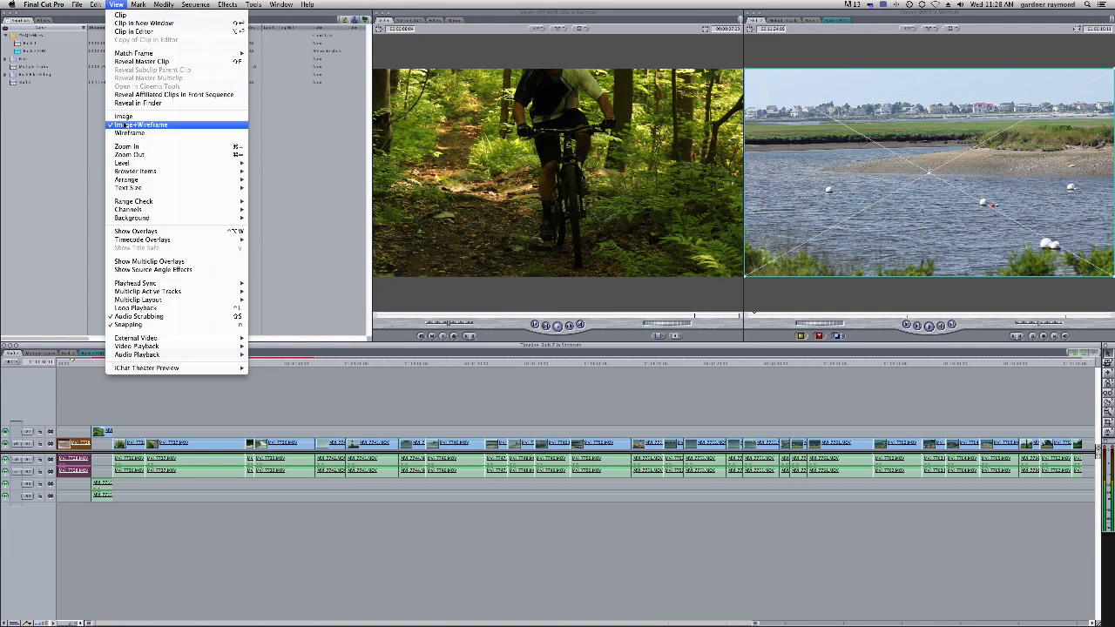
click(125, 135)
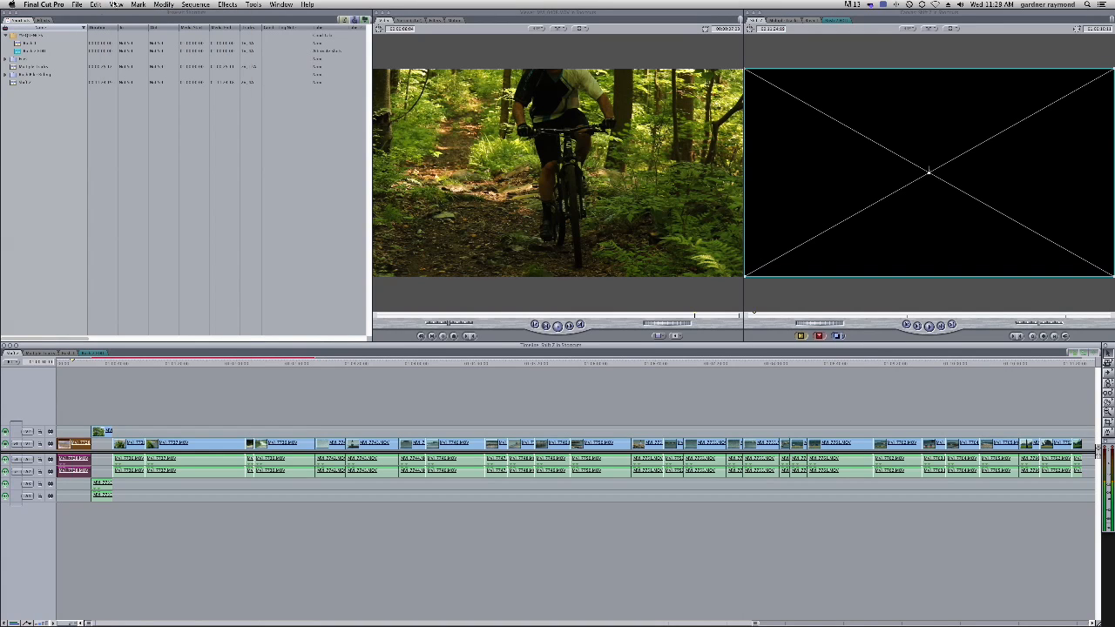
click(115, 4)
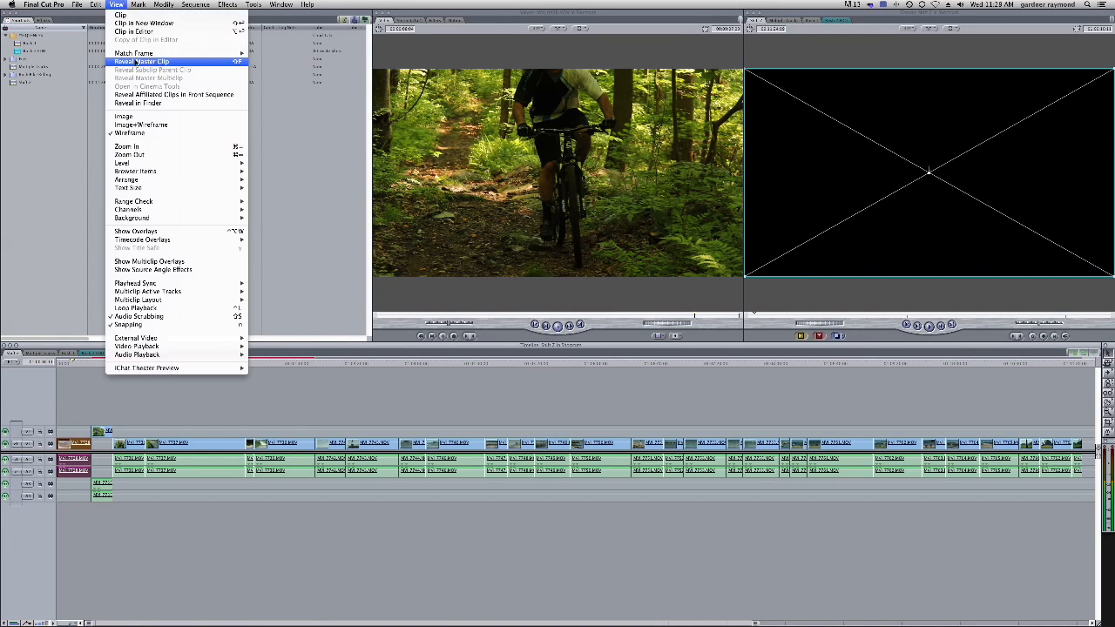
Open the V2 clip in the Viewer and toggle the wireframe display modes
double_click(89, 434)
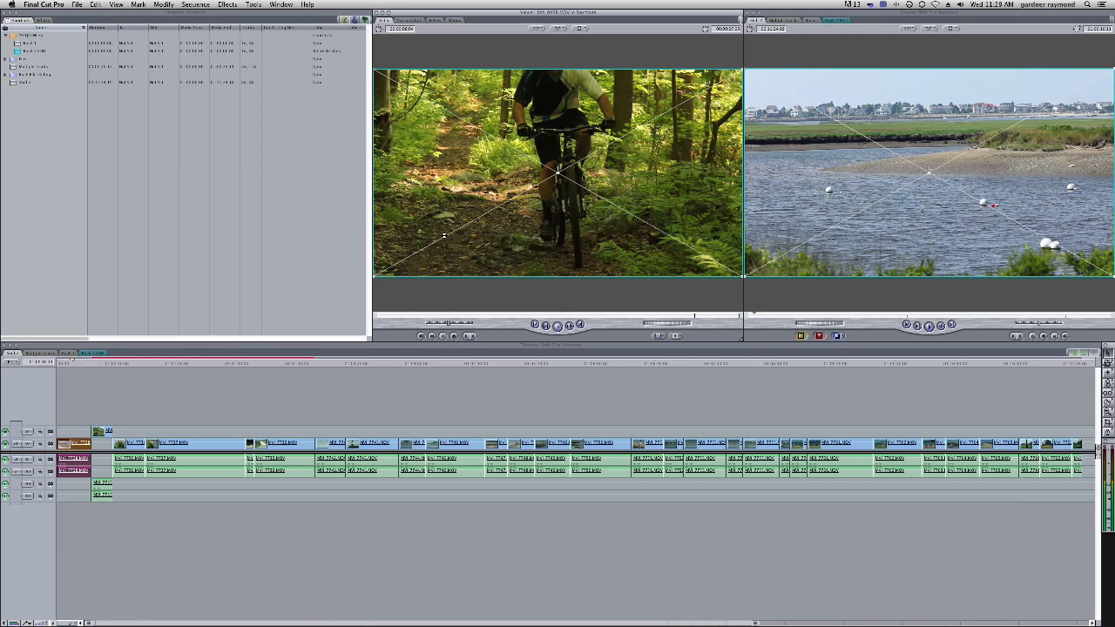
key(w)
key(w)
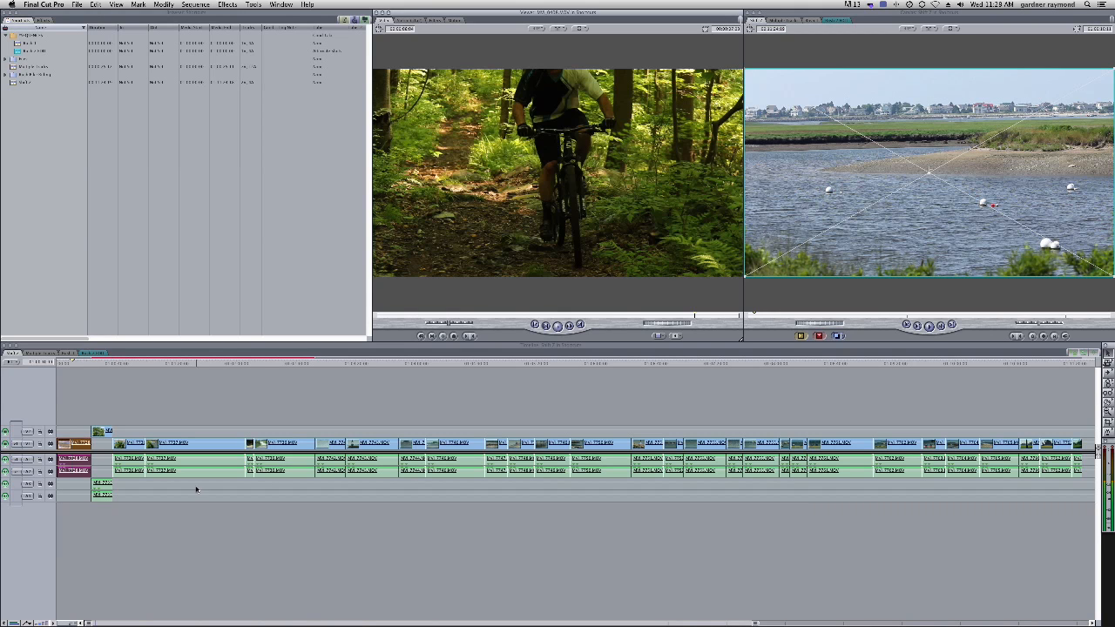
Park the playhead on the second V1 clip, select it, and turn on Image+Wireframe in the Canvas
click(131, 445)
click(135, 360)
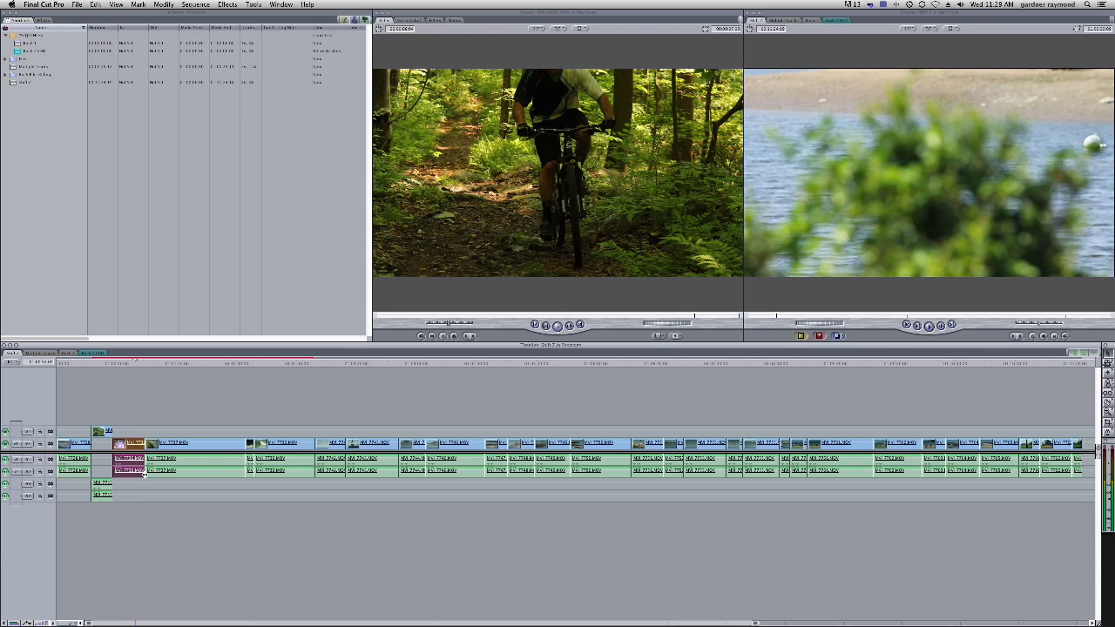
click(137, 433)
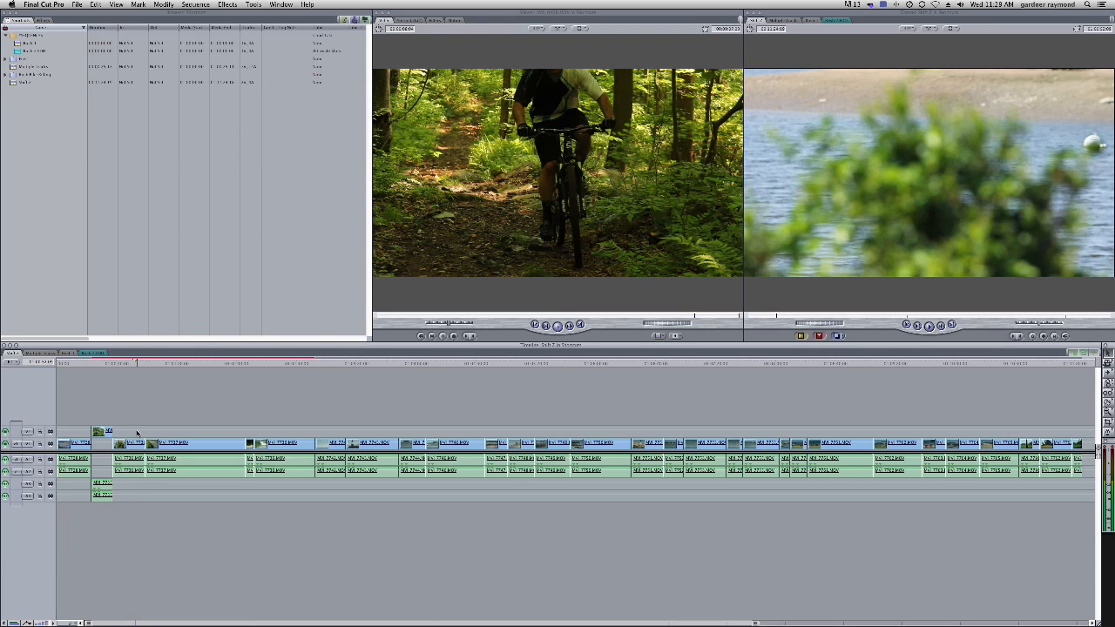
click(130, 363)
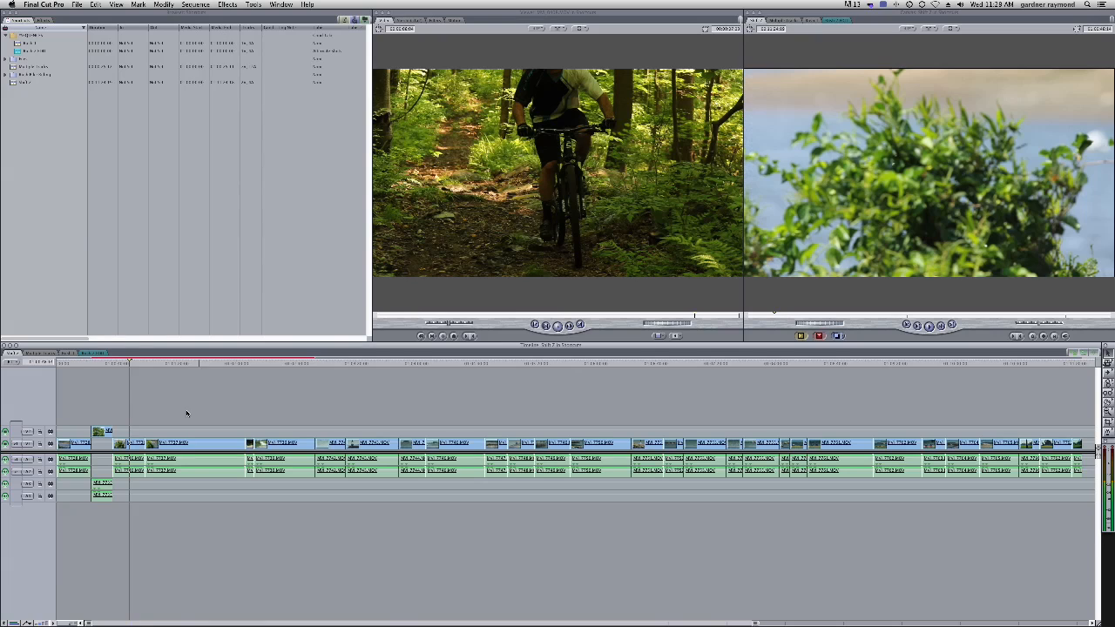
click(124, 443)
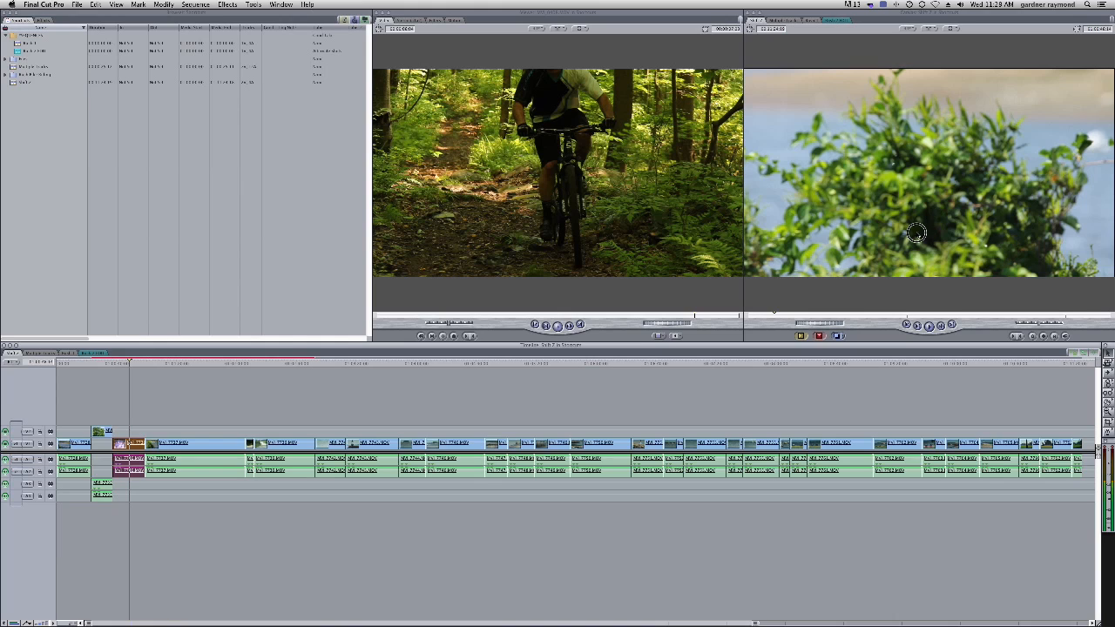
click(924, 206)
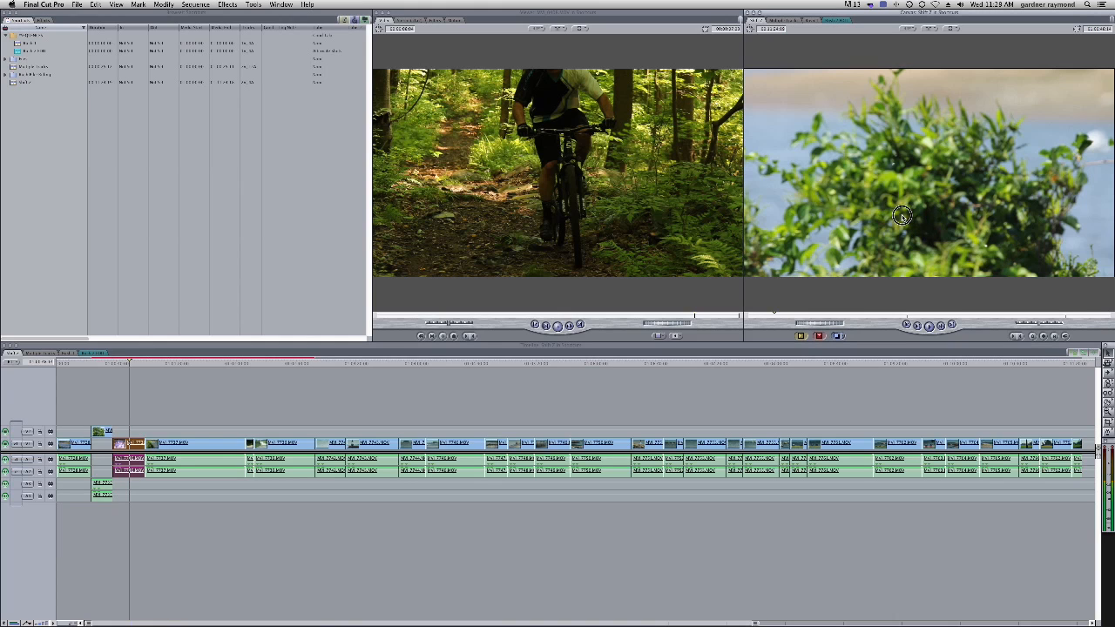
key(w)
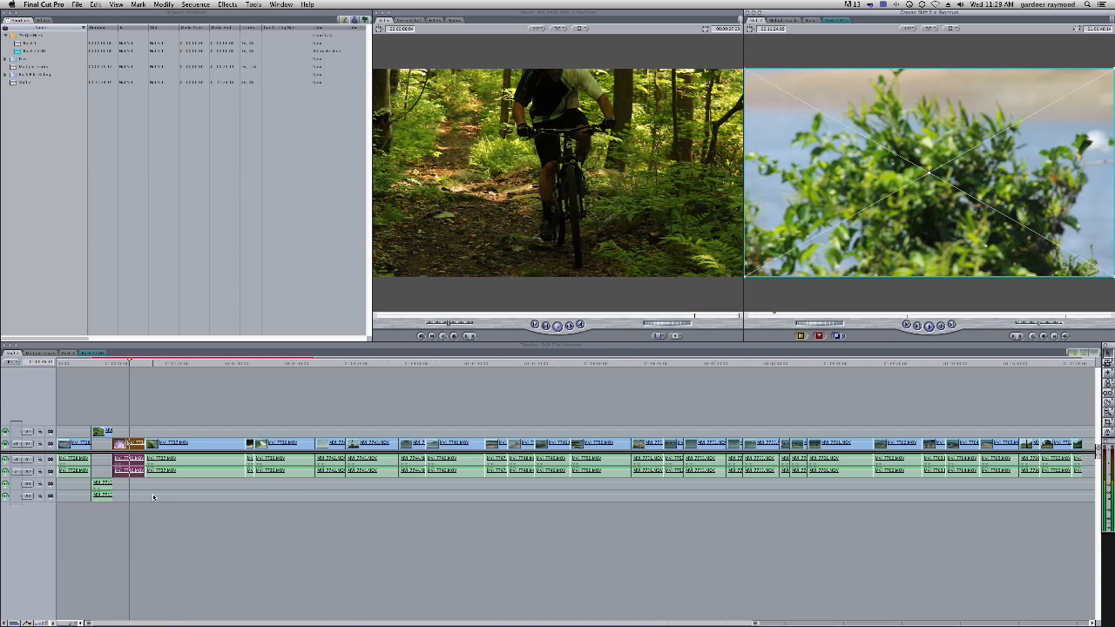
Scale down and rotate the second V1 clip with its Canvas wireframe handles, undoing and redoing, then restore it to full frame
drag(887, 217, 892, 205)
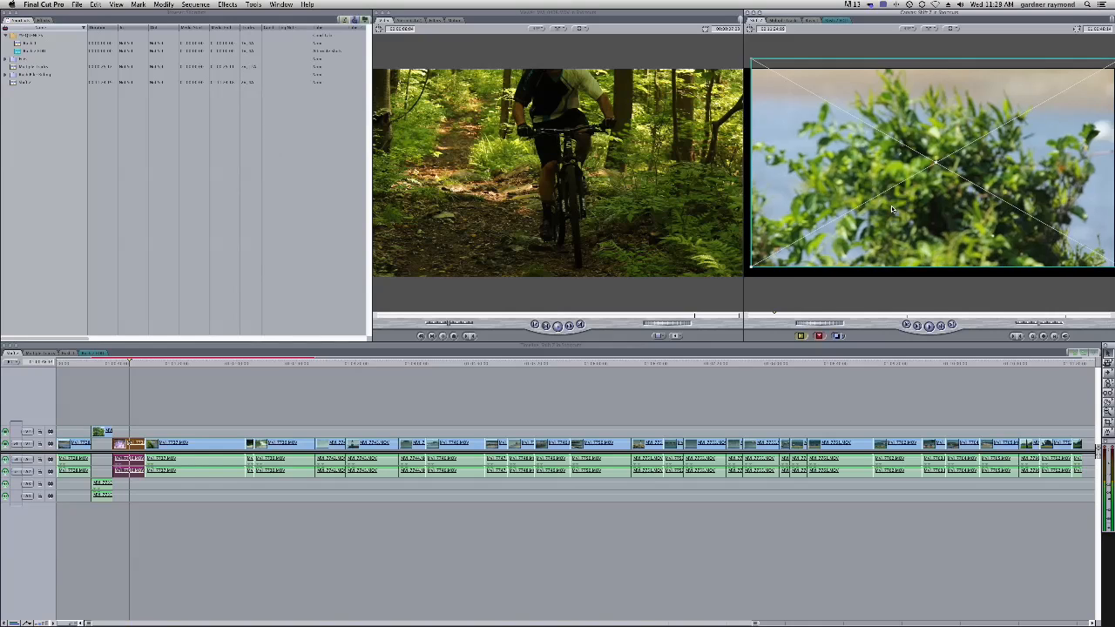
click(917, 27)
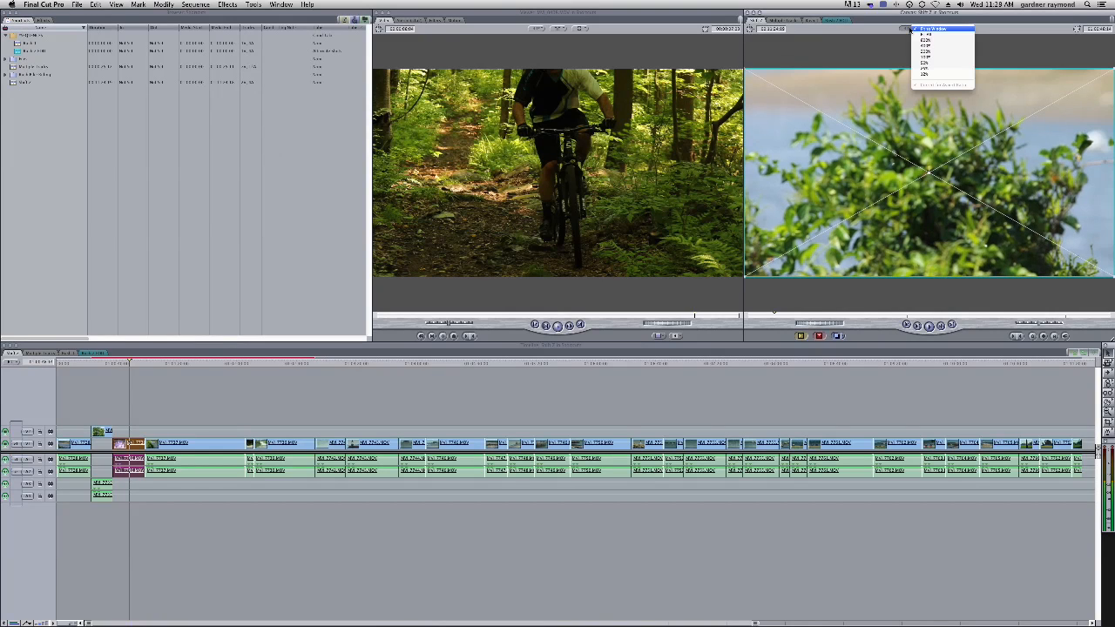
click(932, 69)
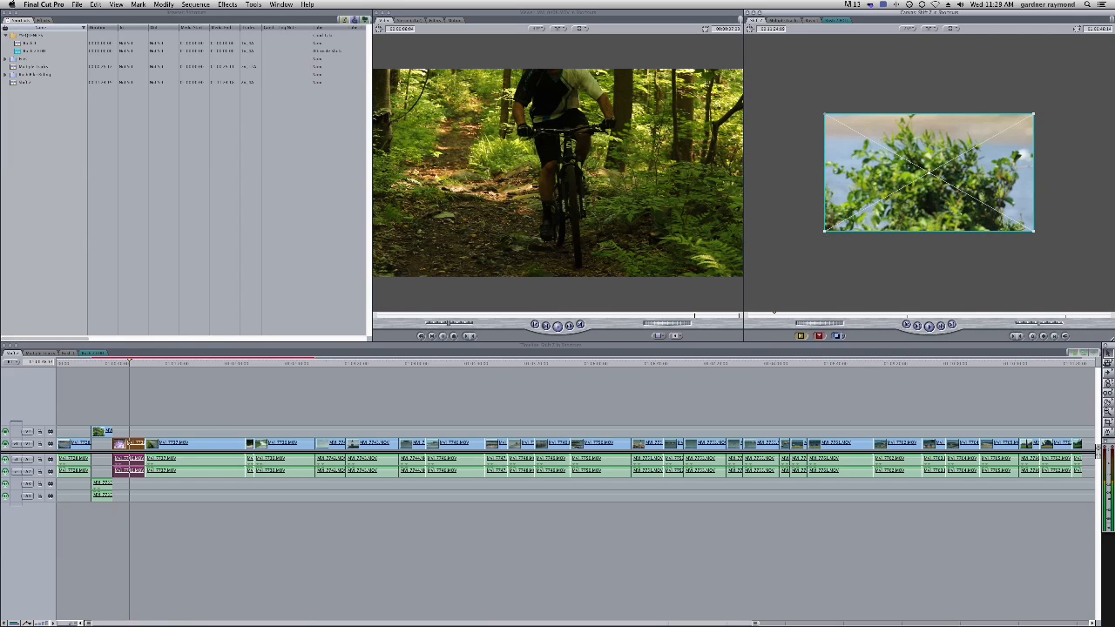
drag(824, 231, 870, 202)
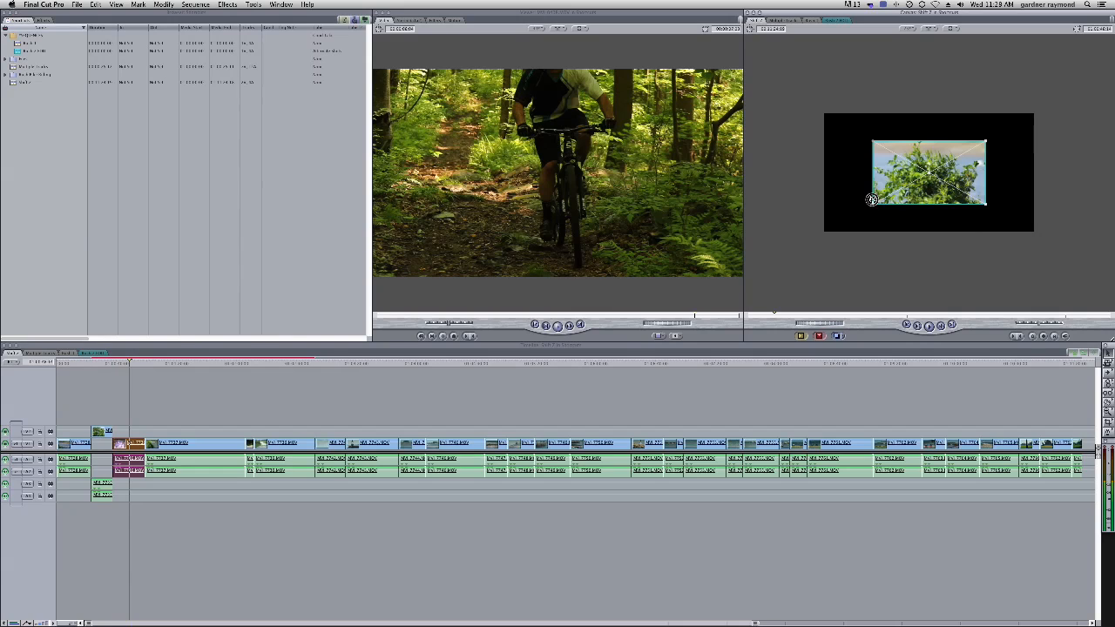
drag(872, 200, 905, 202)
key(super+z)
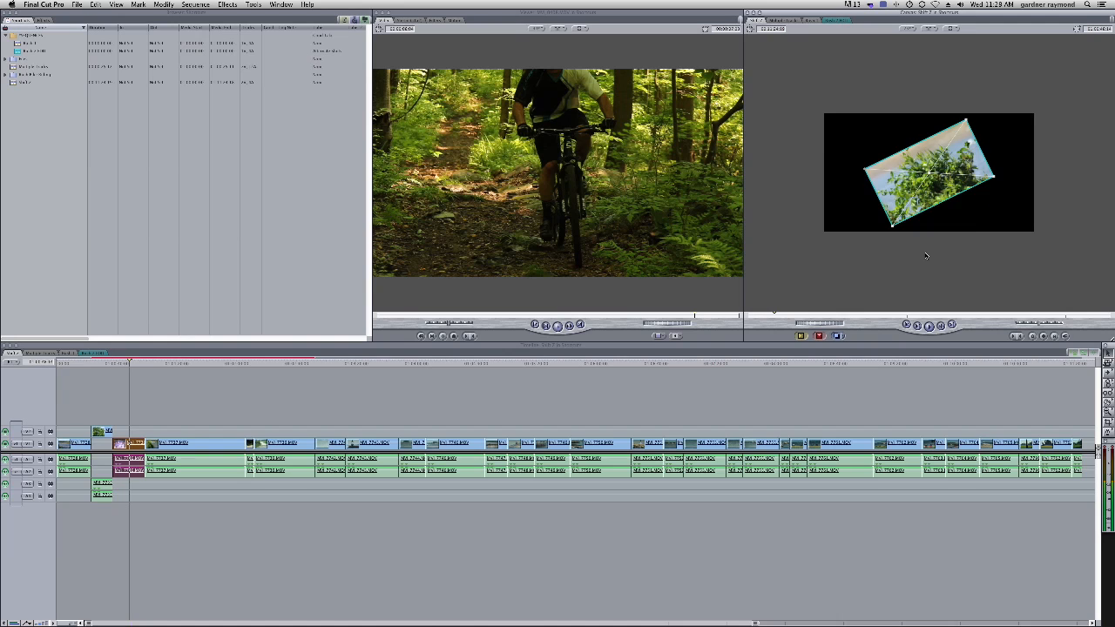
key(super+z)
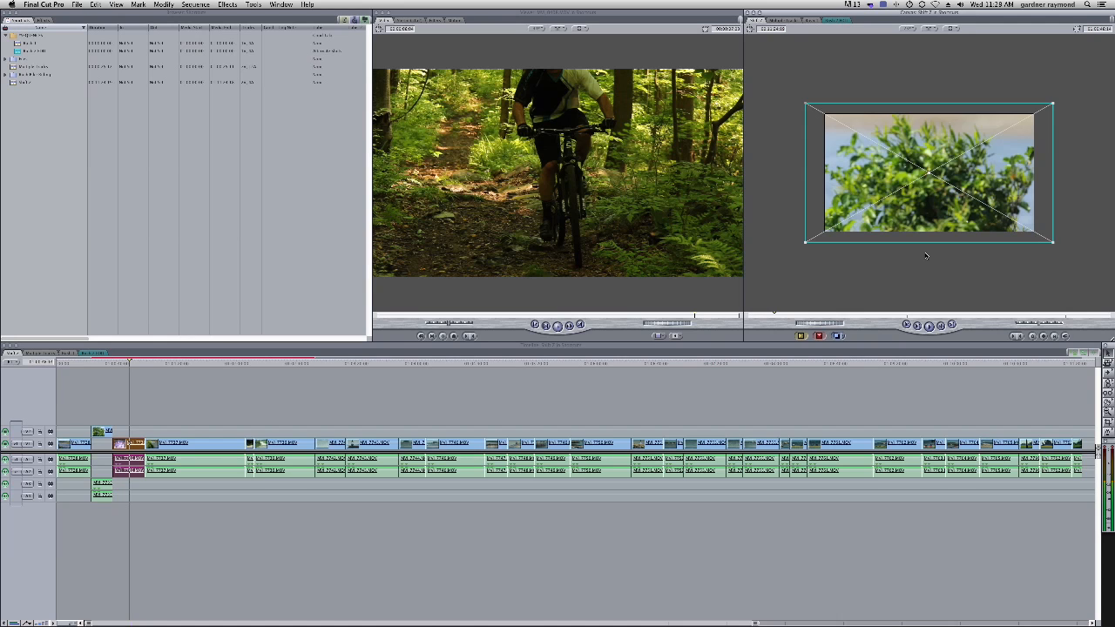
key(super+shift+z)
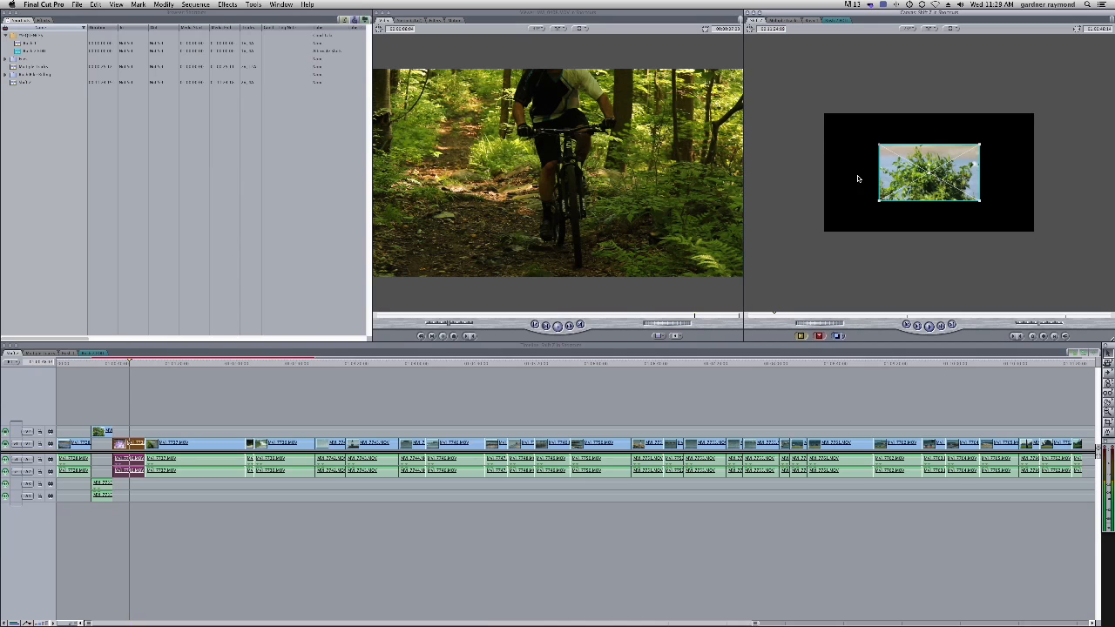
drag(878, 201, 824, 232)
key(super+z)
key(super+shift+z)
click(171, 428)
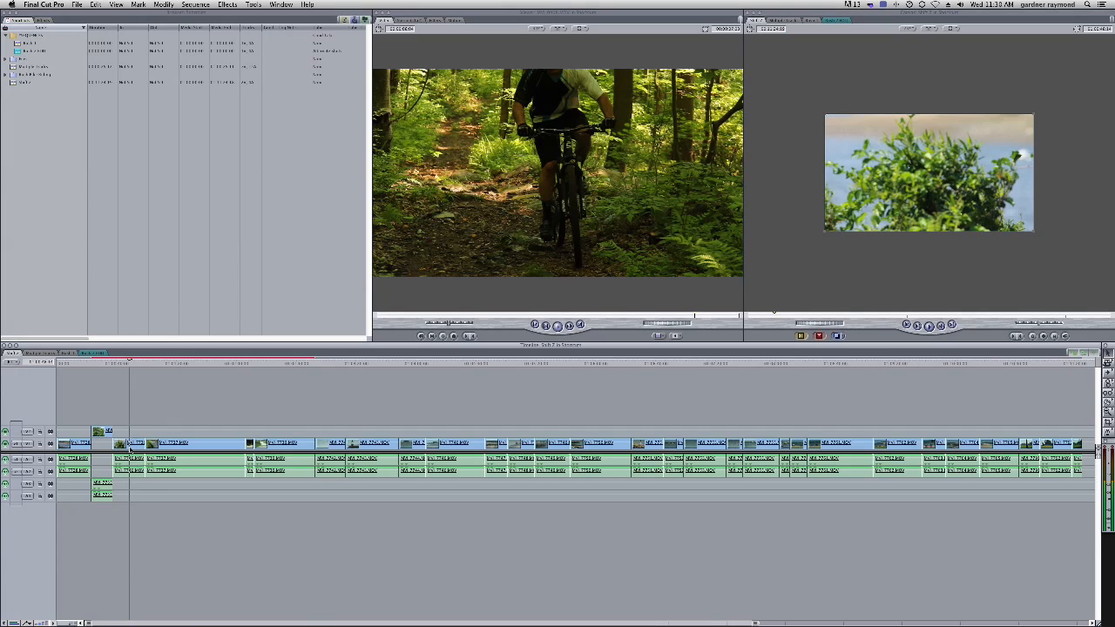
Select the second V1 clip, shrink and reposition it with its wireframe handles, then undo and redo back to full frame
click(129, 446)
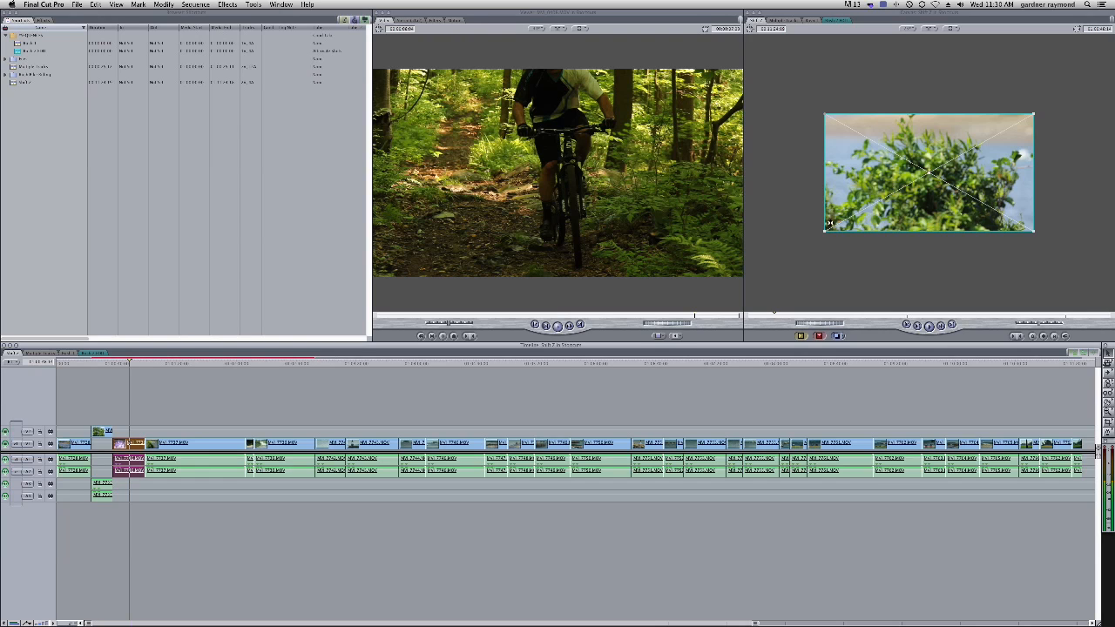
drag(830, 225, 857, 229)
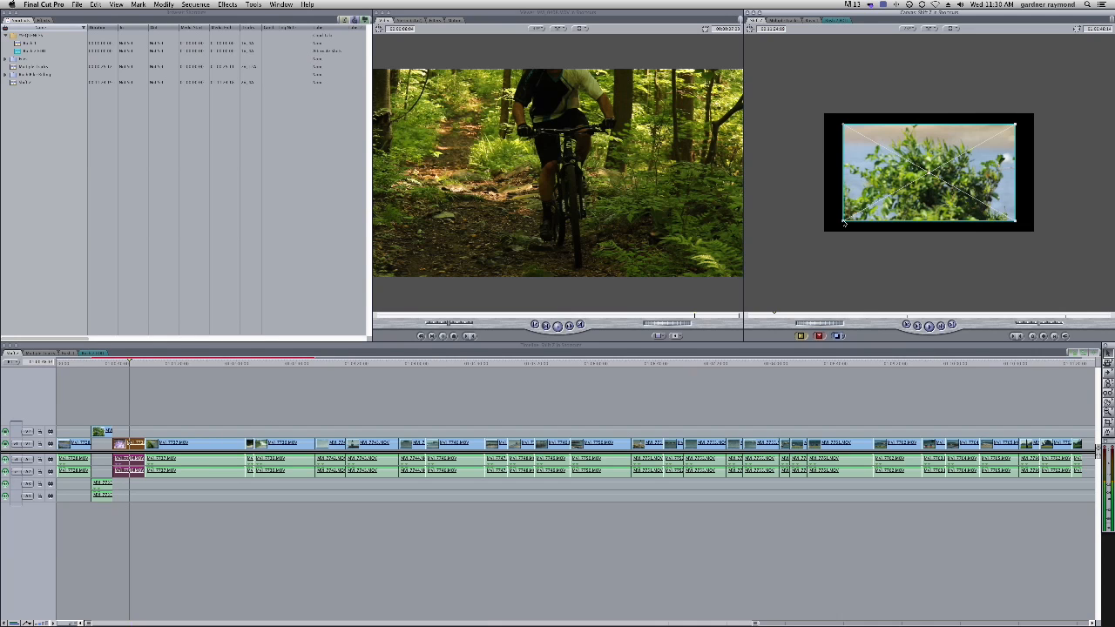
drag(844, 220, 869, 142)
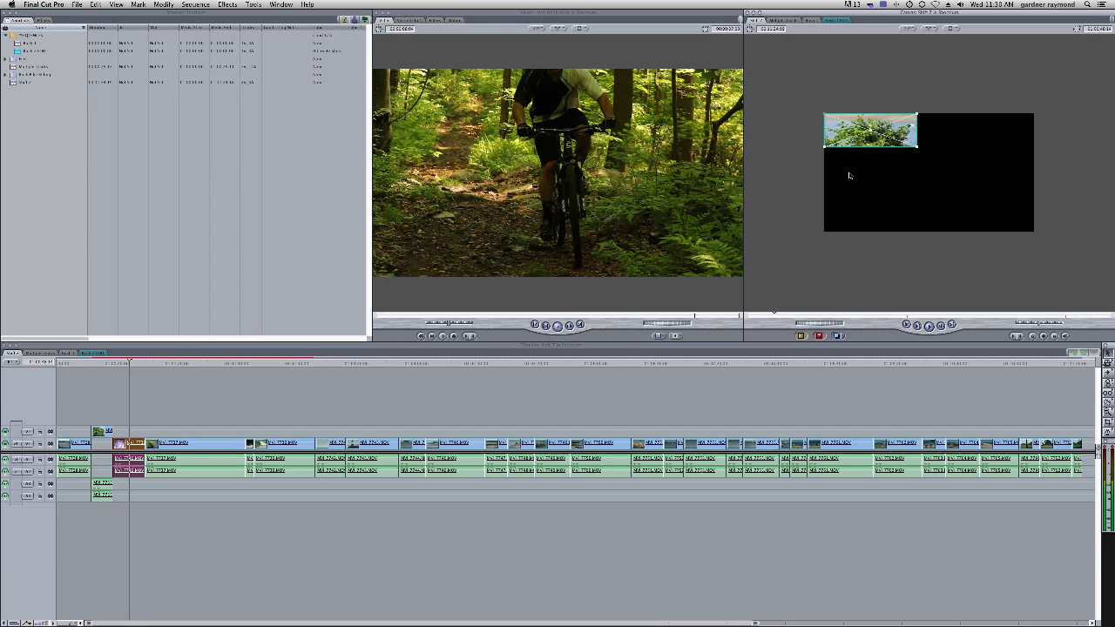
drag(880, 142, 930, 176)
key(super+z)
key(super+z)
key(super+shift+z)
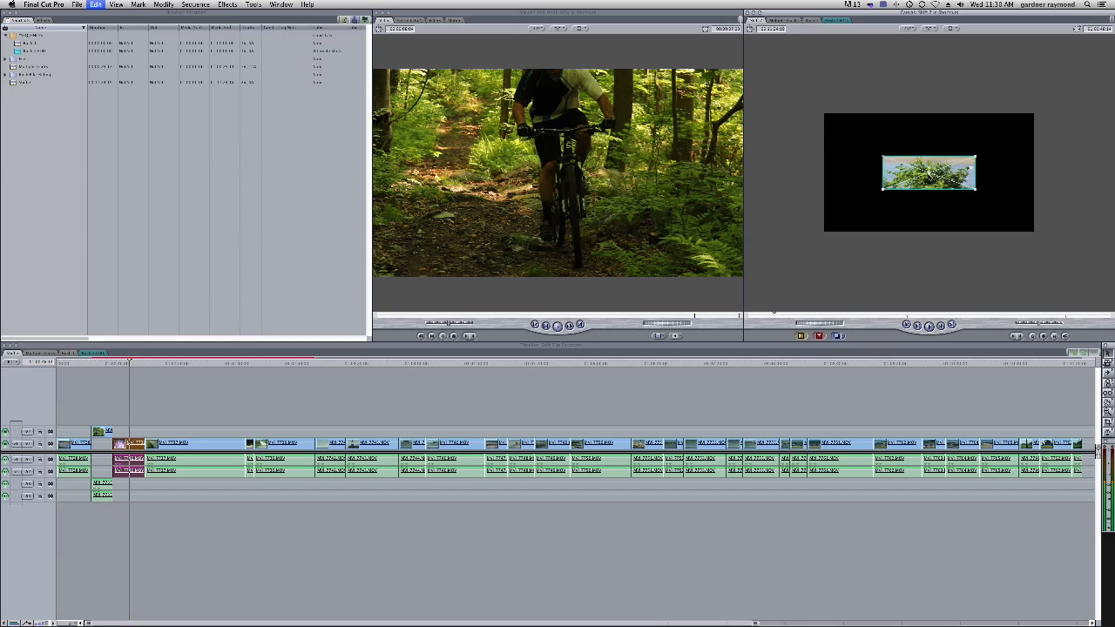
key(super+shift+z)
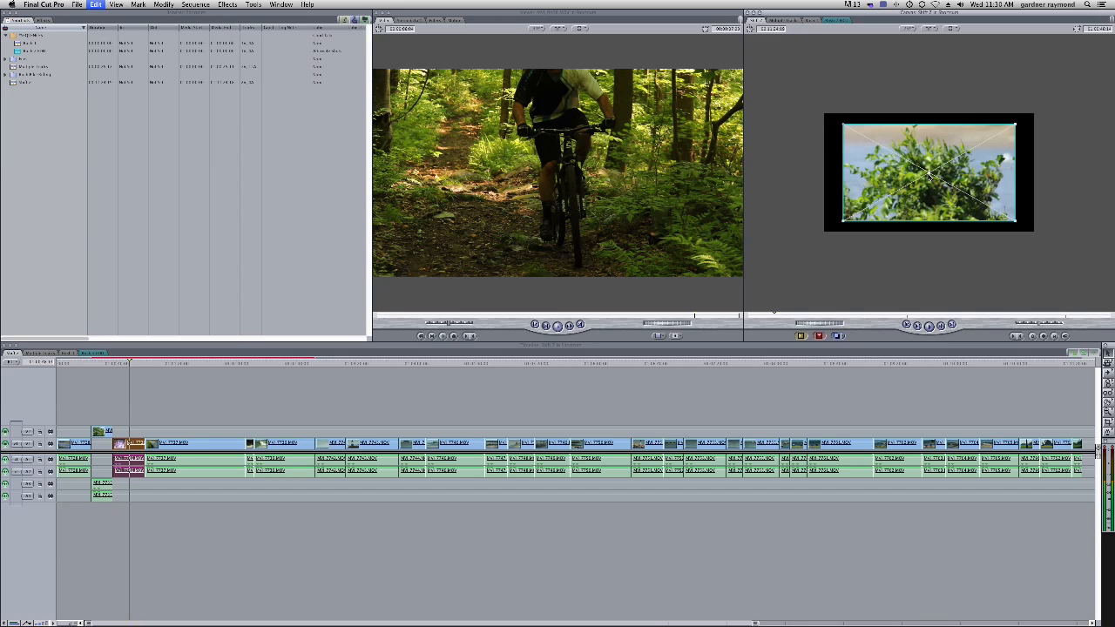
key(super+shift+z)
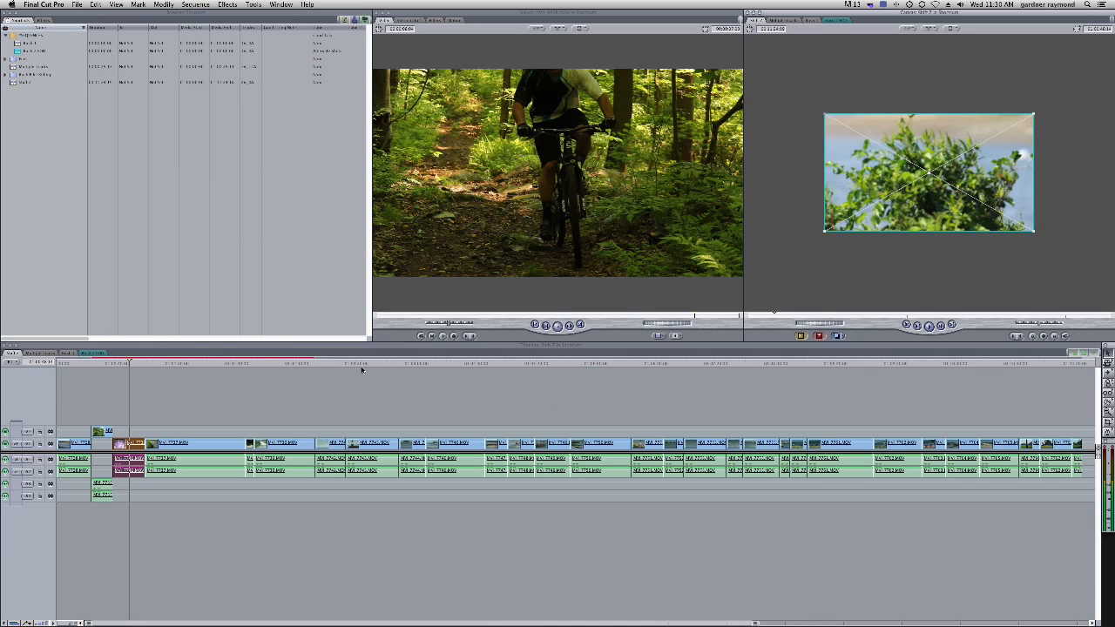
click(170, 408)
Open the second V1 clip's Motion settings, expand Distort, and resize it with wireframe handles and the Scale and Aspect Ratio sliders
double_click(127, 447)
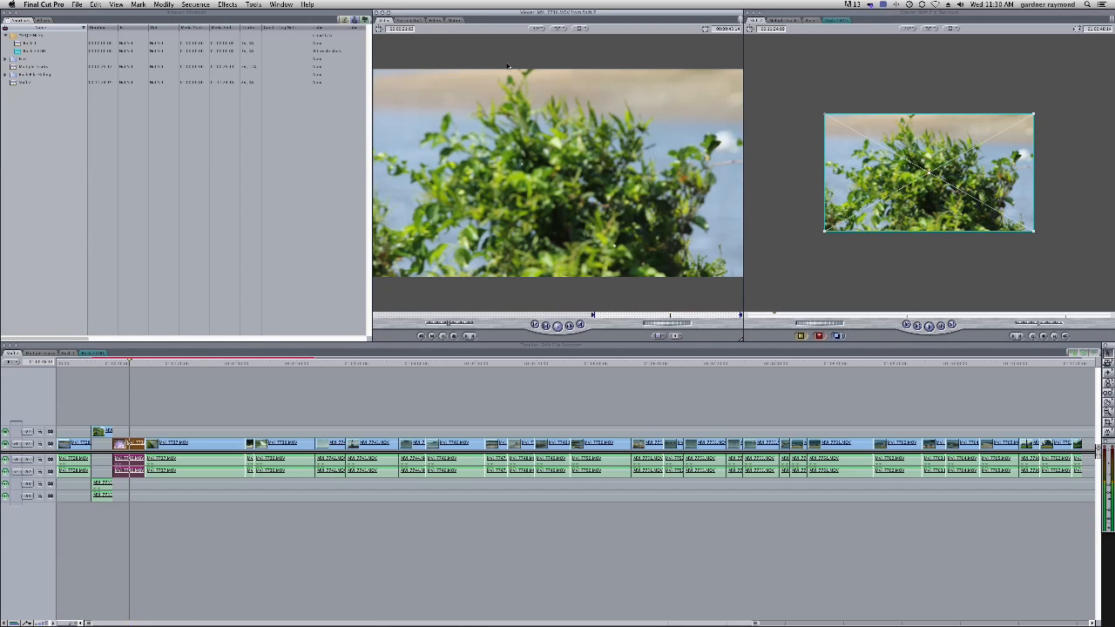
click(455, 20)
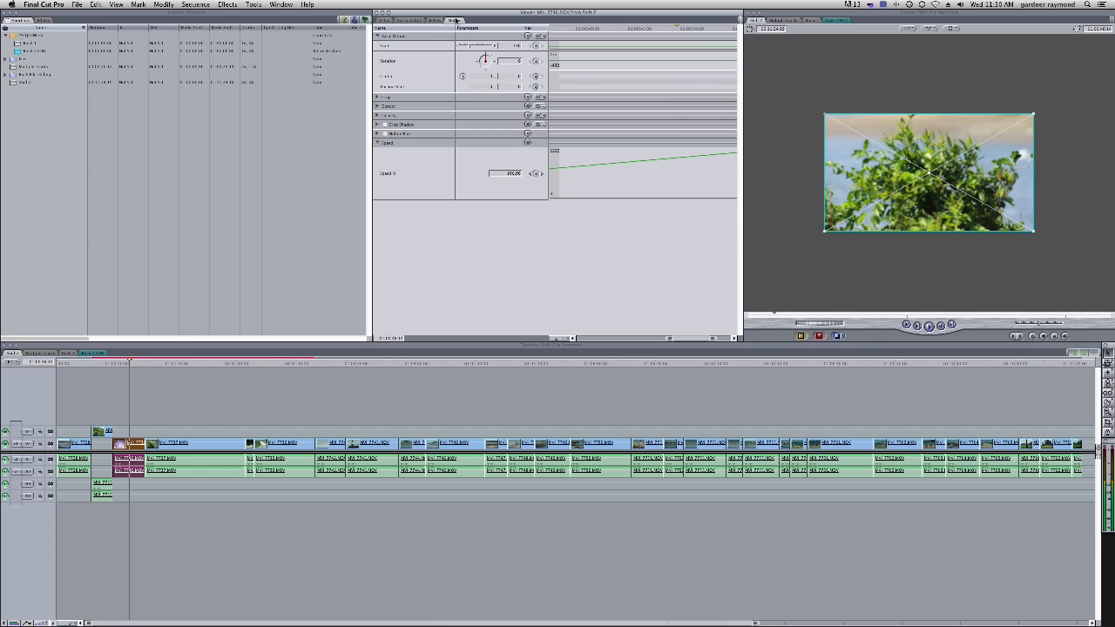
click(377, 106)
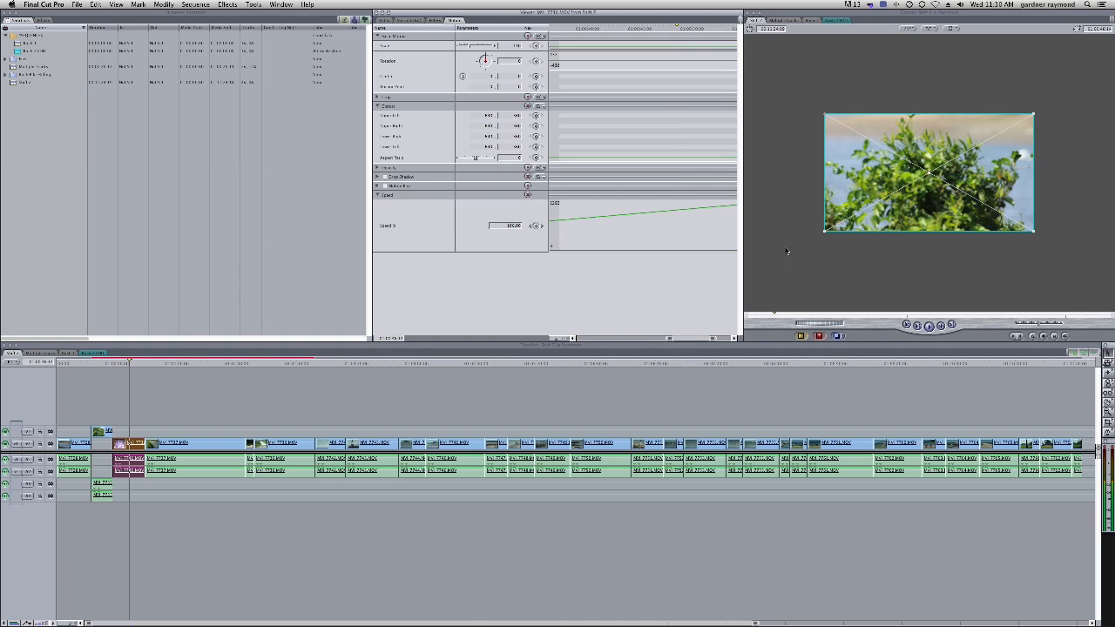
drag(824, 231, 855, 213)
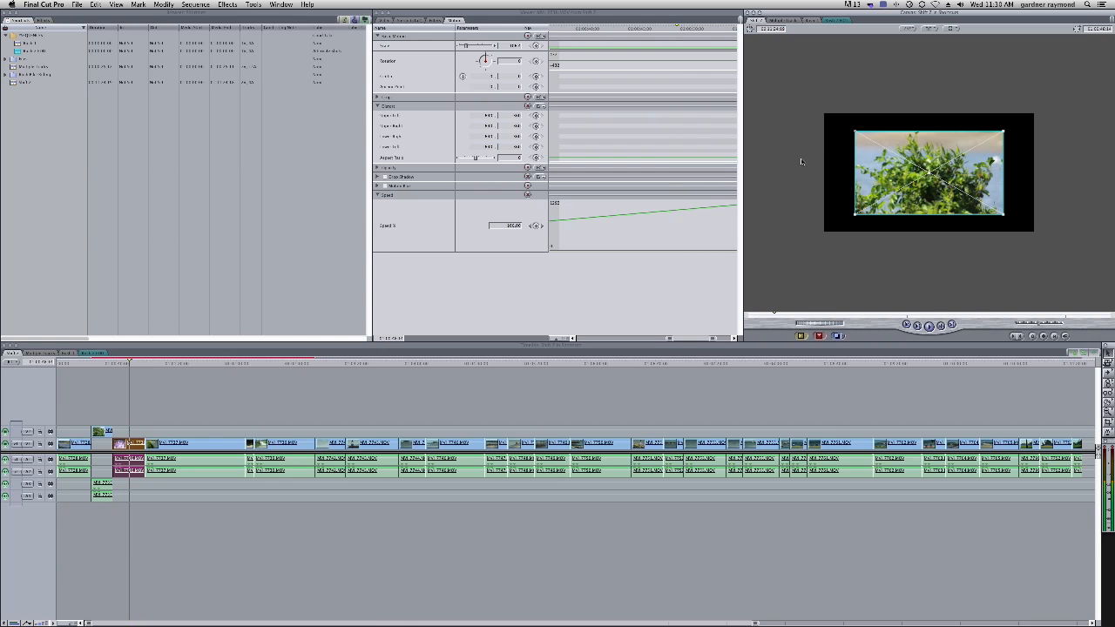
mouse_move(854, 215)
mouse_down()
mouse_move(829, 221)
mouse_move(858, 213)
mouse_up()
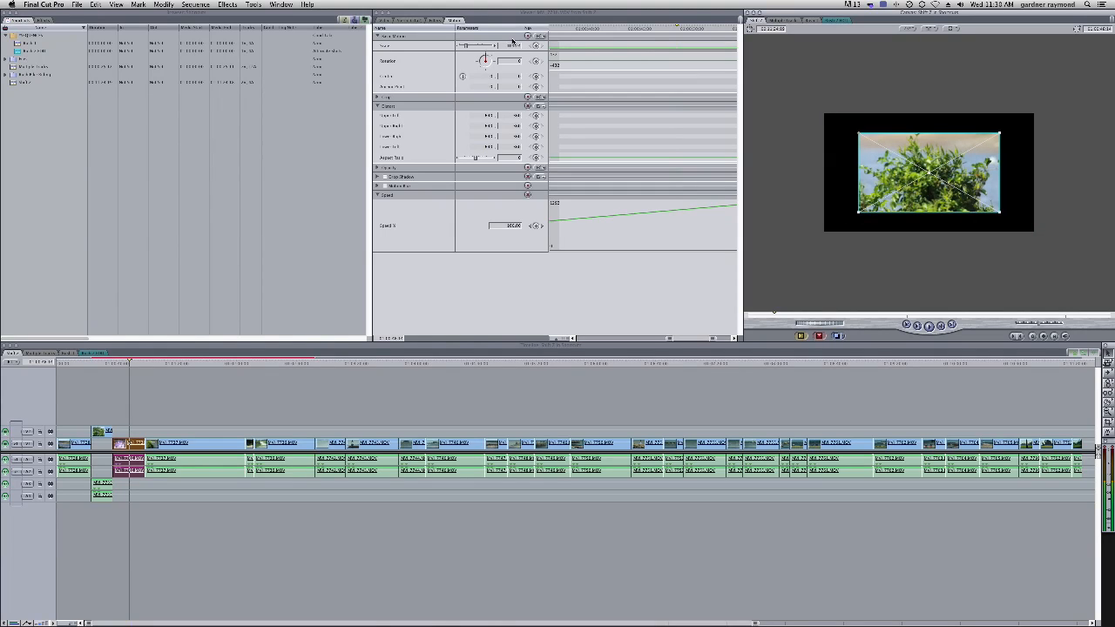
drag(495, 47, 470, 47)
drag(839, 224, 843, 205)
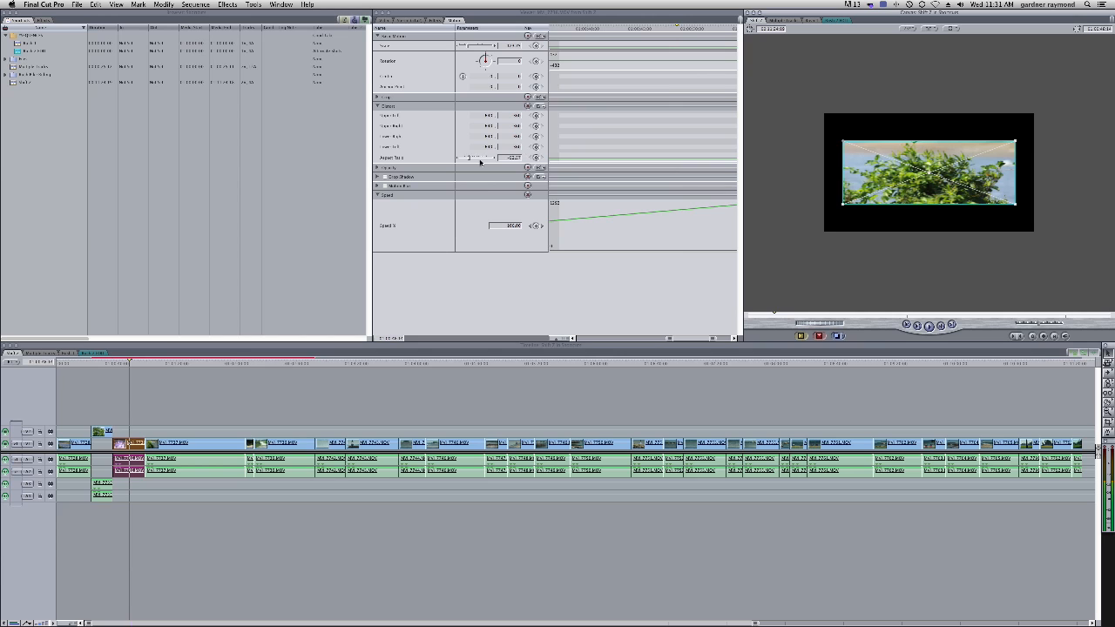
mouse_move(465, 158)
mouse_down()
mouse_move(488, 160)
mouse_move(463, 158)
mouse_move(485, 157)
mouse_move(474, 158)
mouse_up()
drag(843, 221, 819, 232)
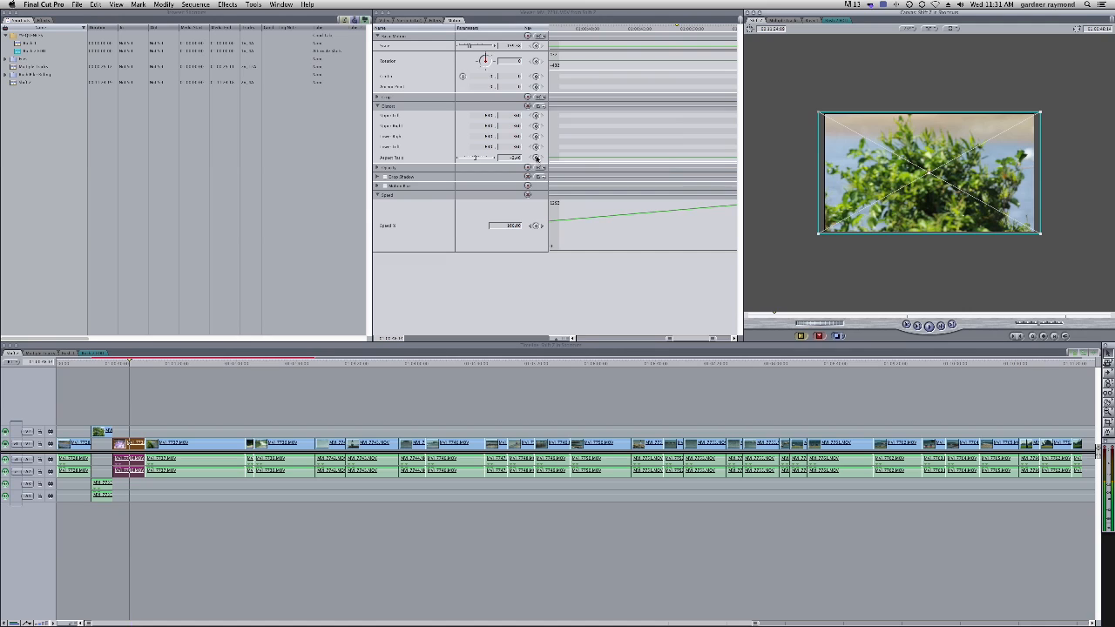
Add an Aspect Ratio keyframe, play and step back a few frames, scale the clip smaller, then undo twice
click(537, 158)
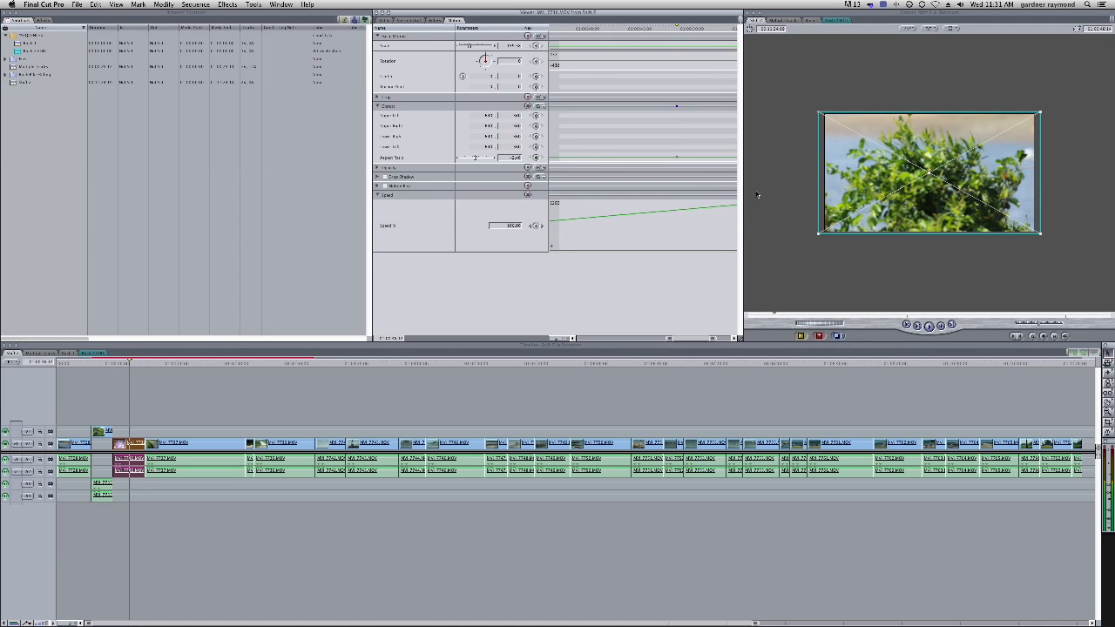
click(144, 373)
key(space)
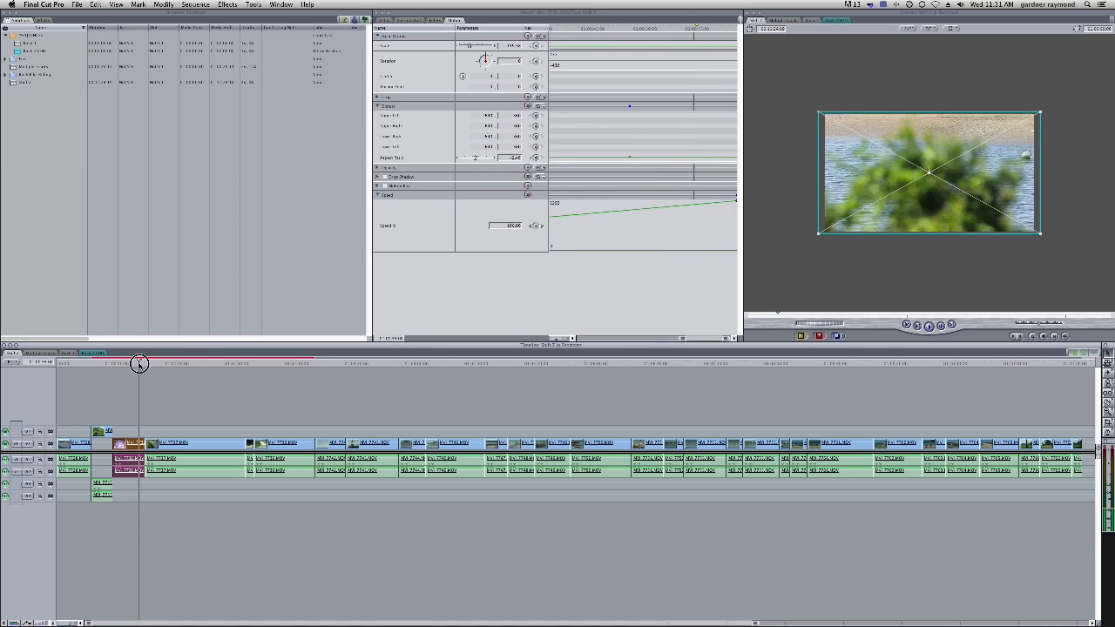
key(Left)
key(Left)
key(Left)
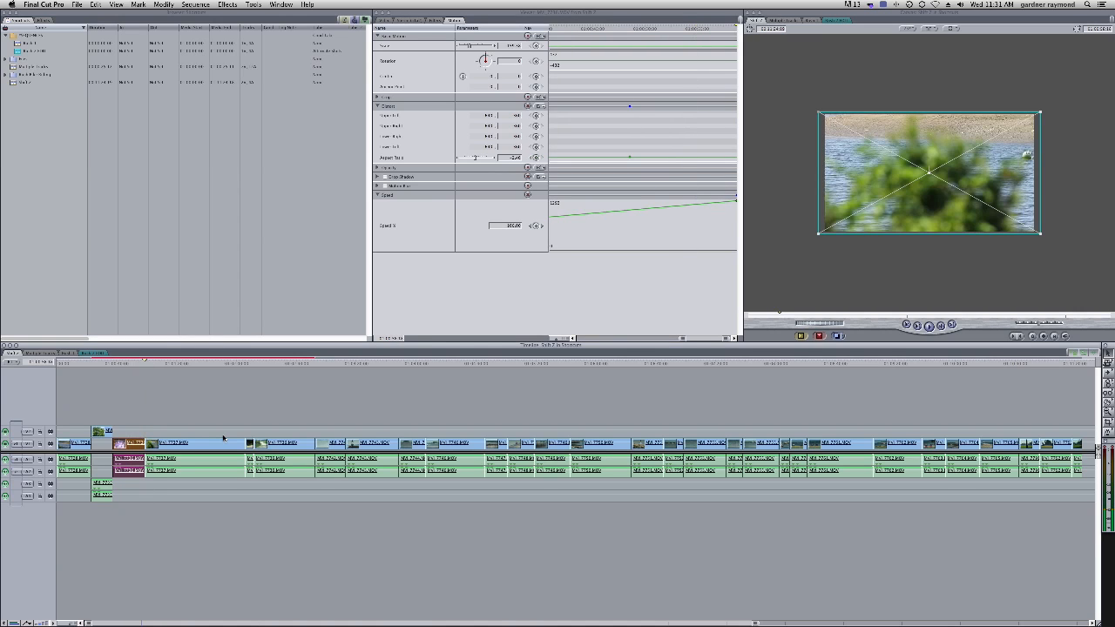
drag(819, 233, 886, 195)
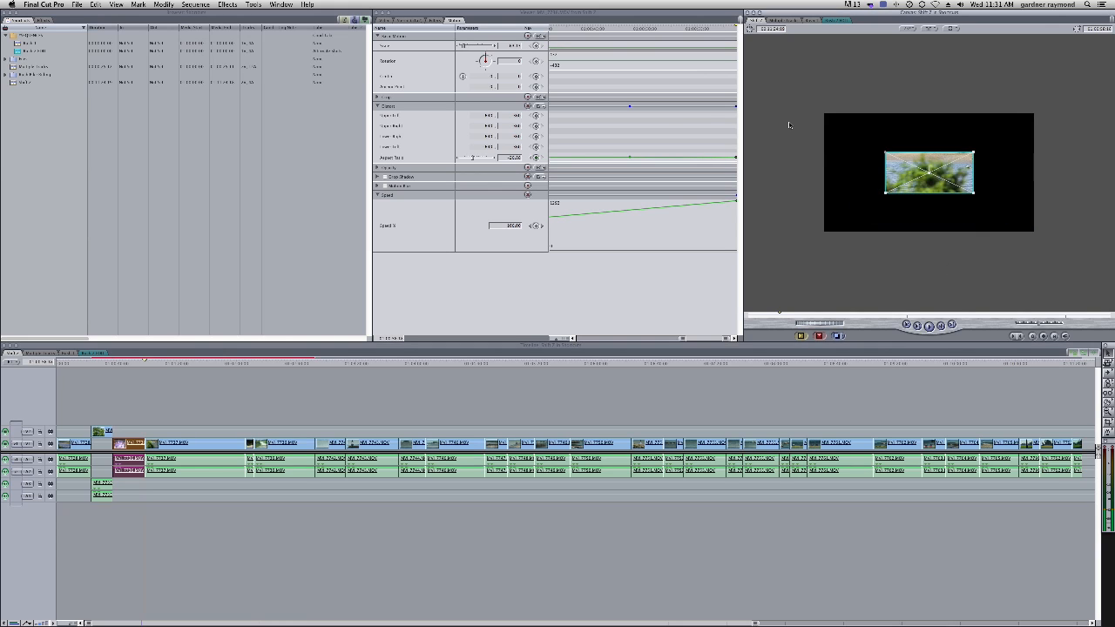
mouse_move(140, 364)
mouse_down()
mouse_move(120, 363)
mouse_move(137, 363)
mouse_up()
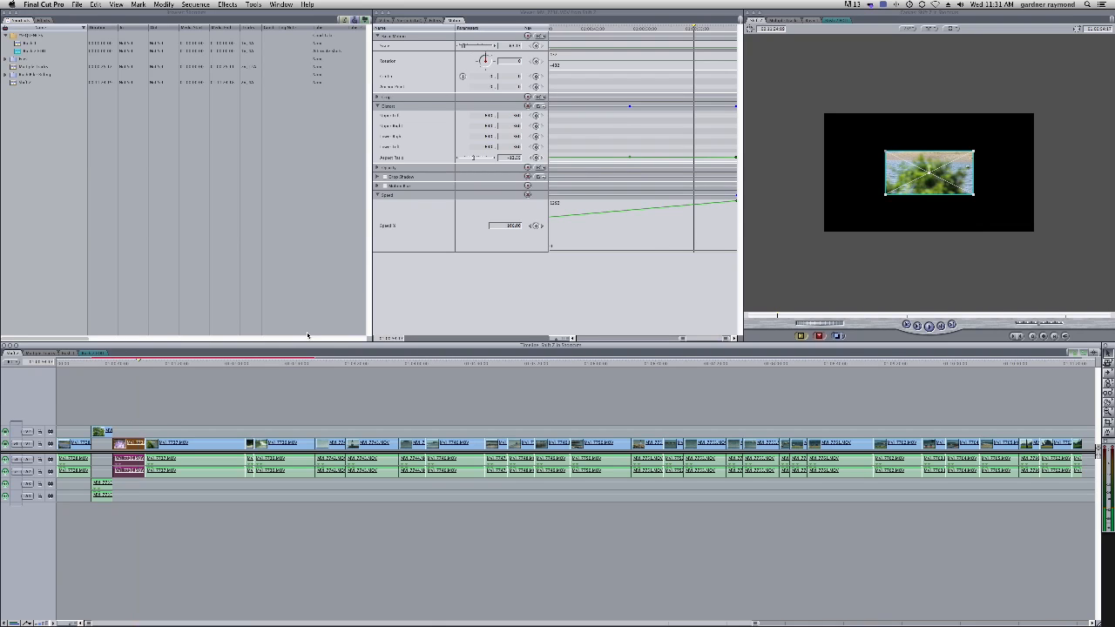
key(super+z)
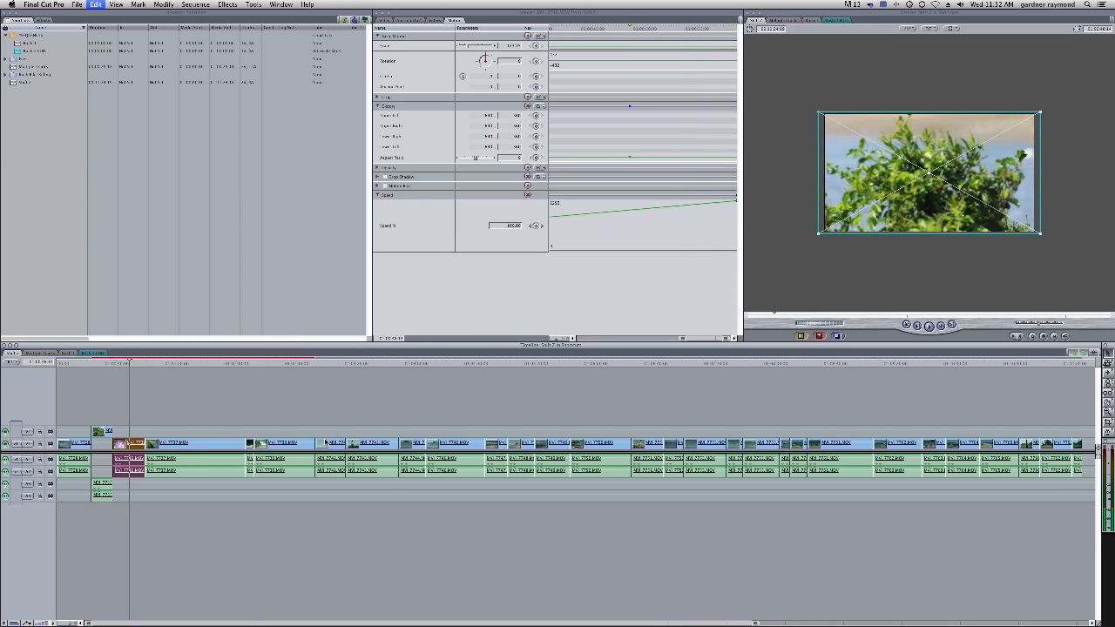
key(super+z)
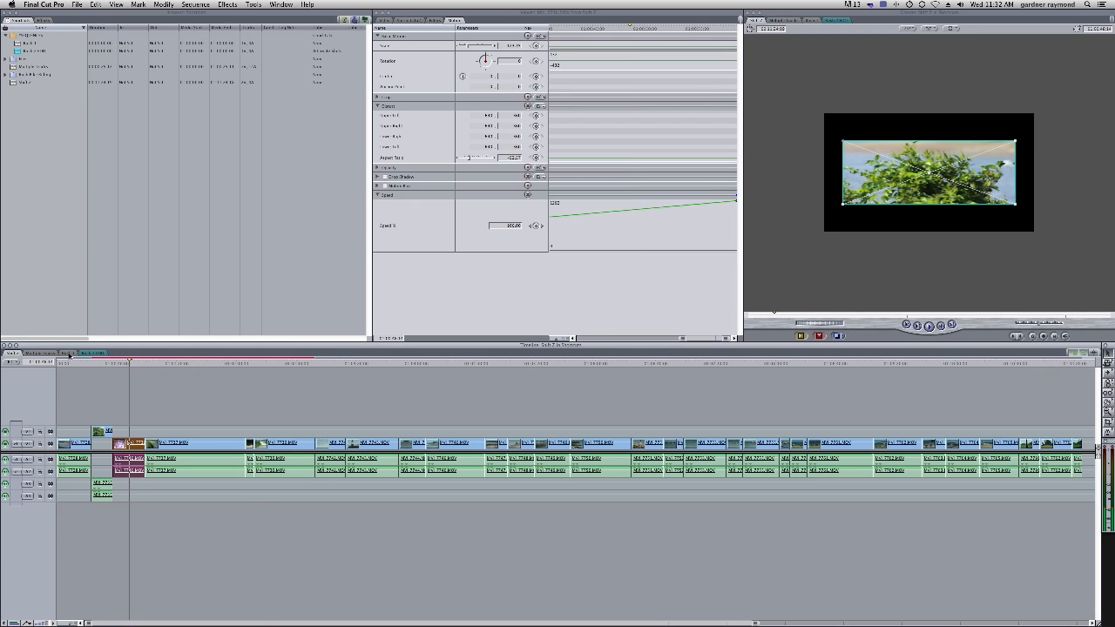
Switch to the multi-track sequence and move clips between video tracks, bringing clips from V2 and V4 down onto V1
click(52, 353)
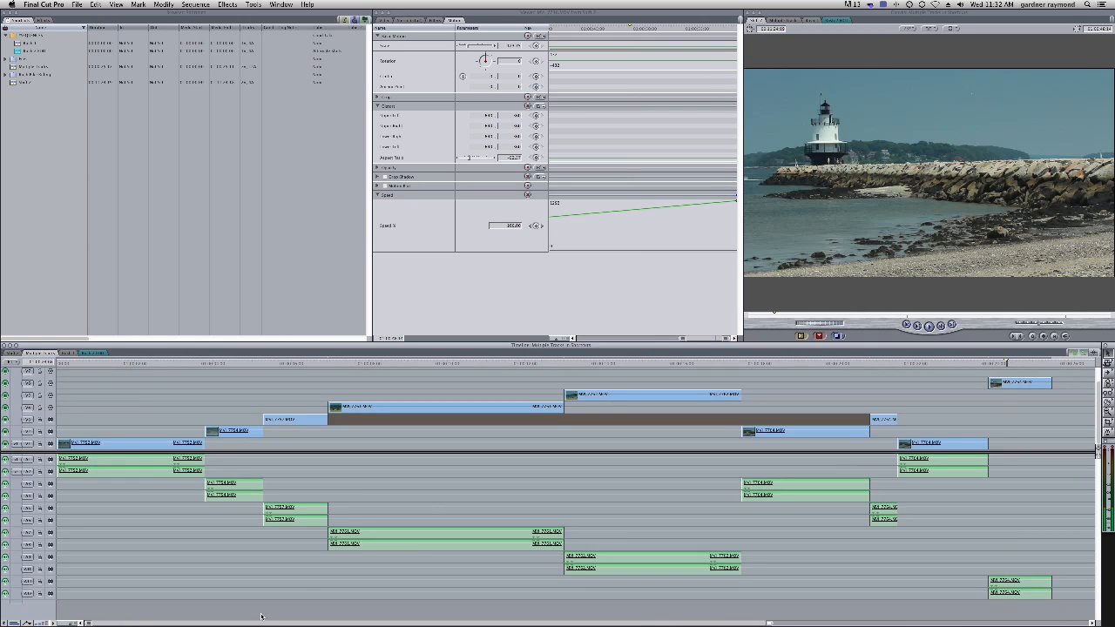
click(449, 444)
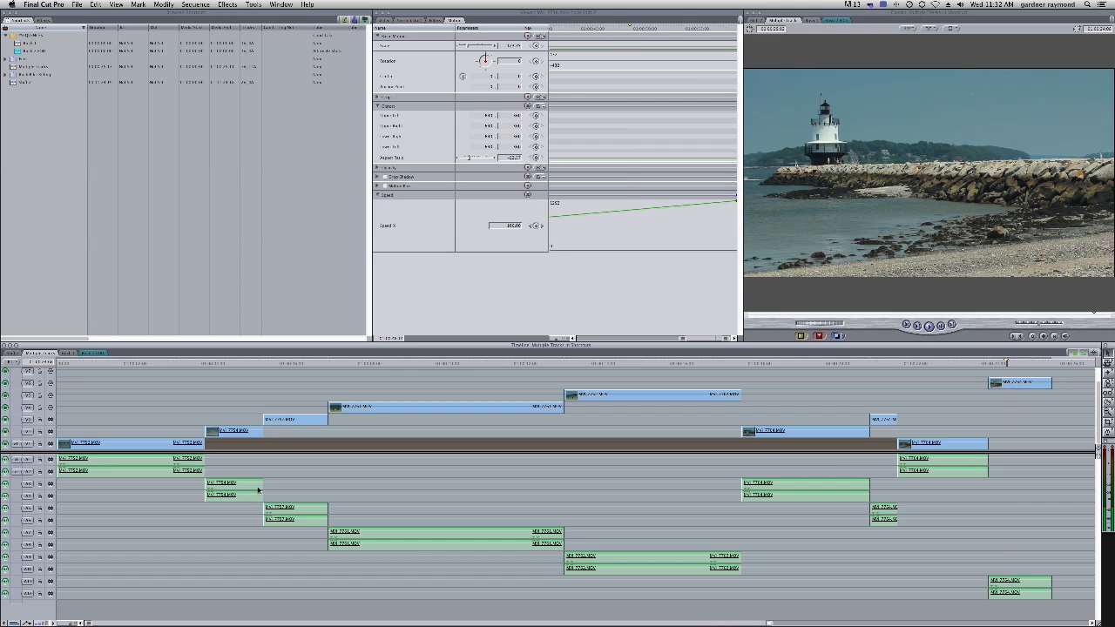
drag(235, 433, 254, 444)
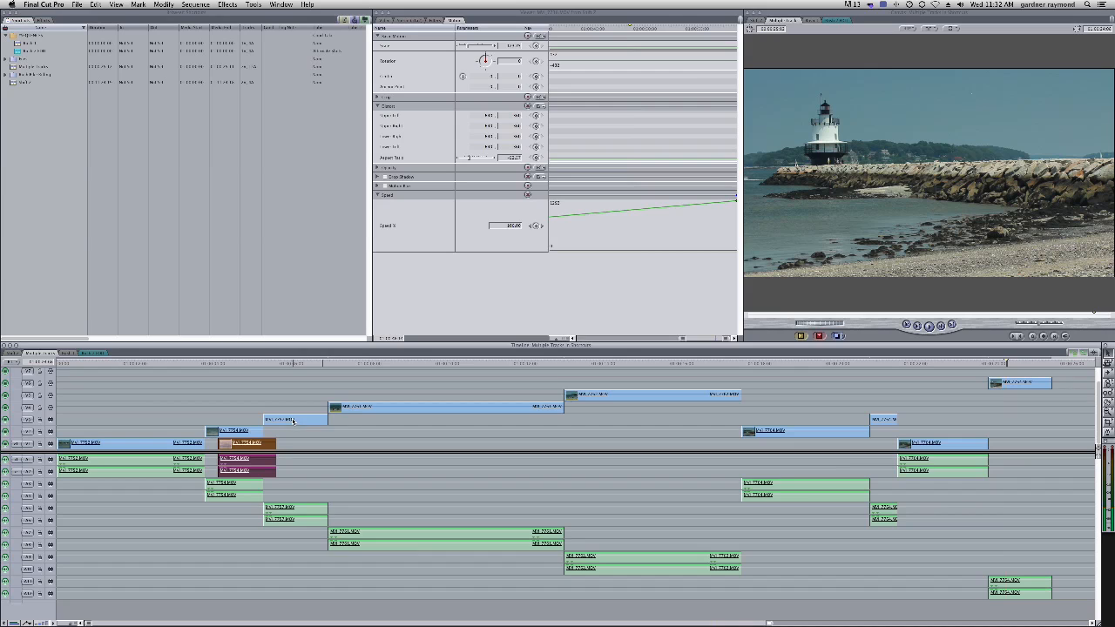
click(291, 419)
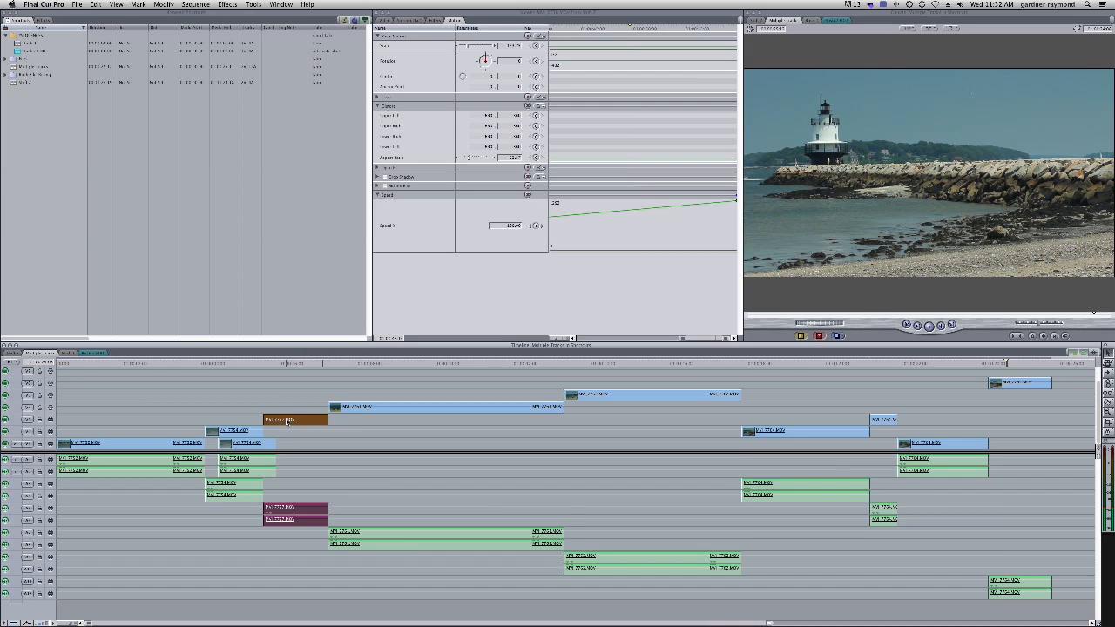
drag(287, 421, 254, 407)
drag(371, 410, 389, 496)
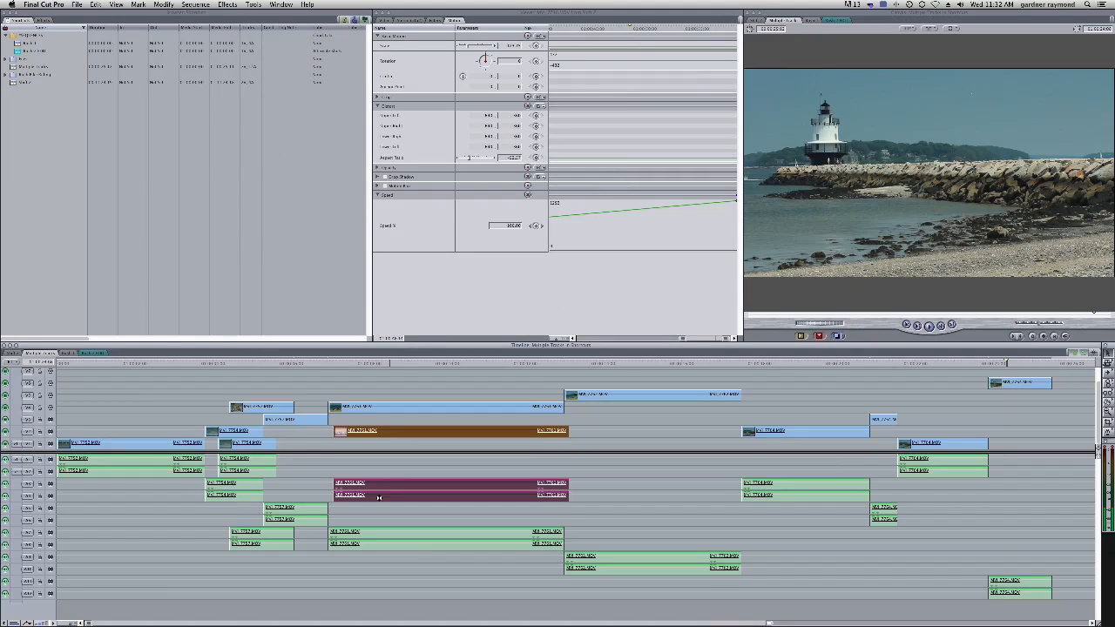
Scrub the playhead forward and toggle the A1 track's visibility off and back on
drag(375, 363, 422, 363)
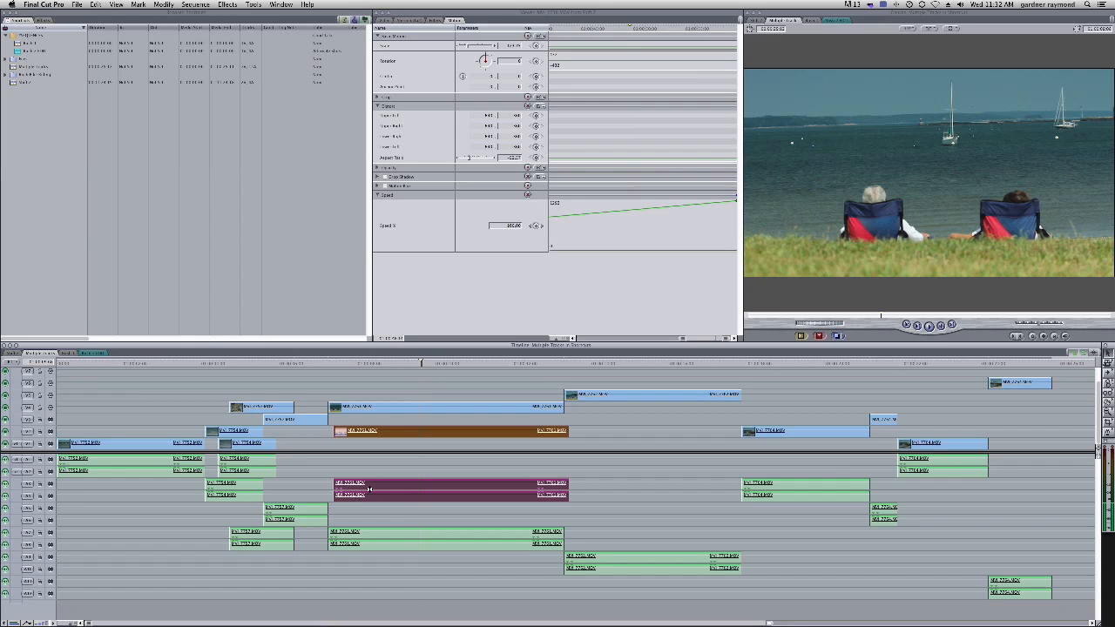
click(4, 459)
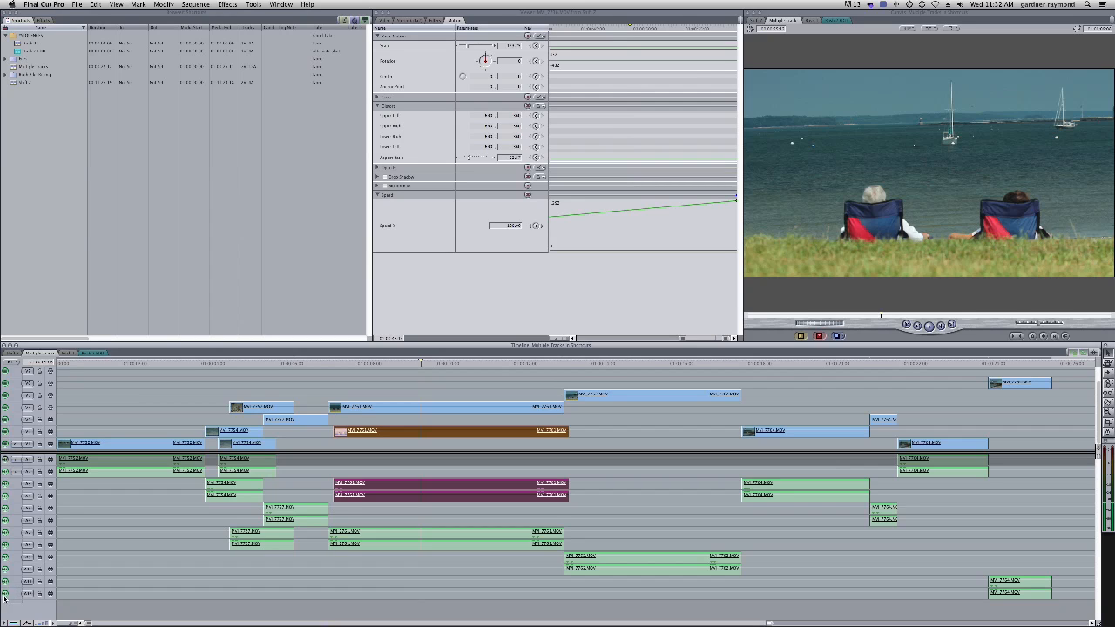
click(5, 459)
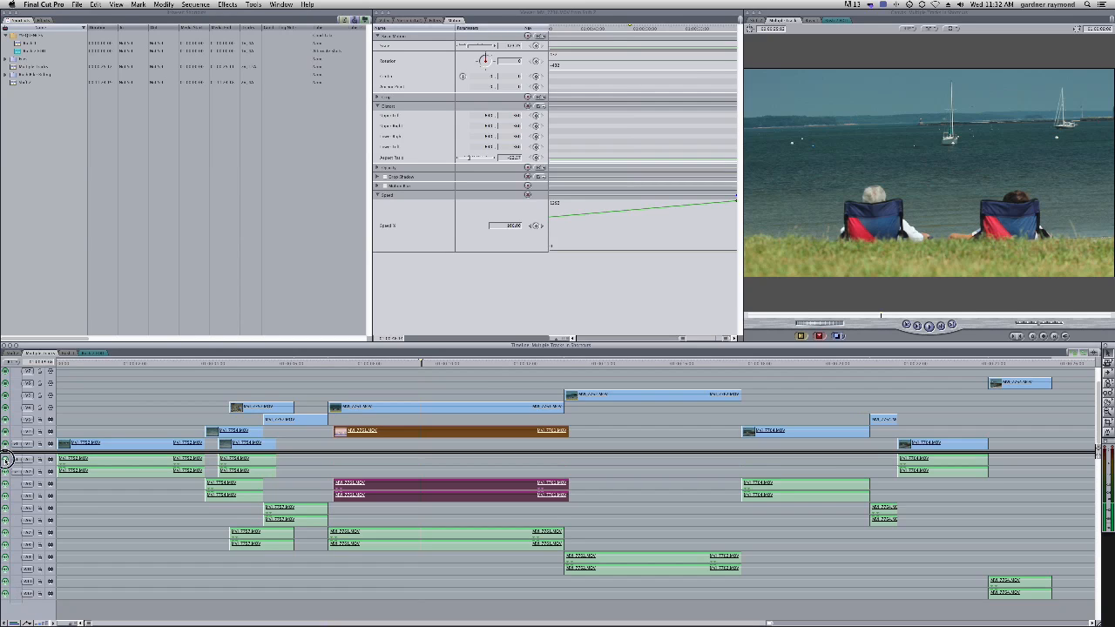
Turn the visibility of several audio tracks, A2 through A8, off and back on one by one
click(5, 459)
mouse_move(6, 472)
mouse_down()
mouse_move(7, 542)
mouse_move(8, 462)
mouse_up()
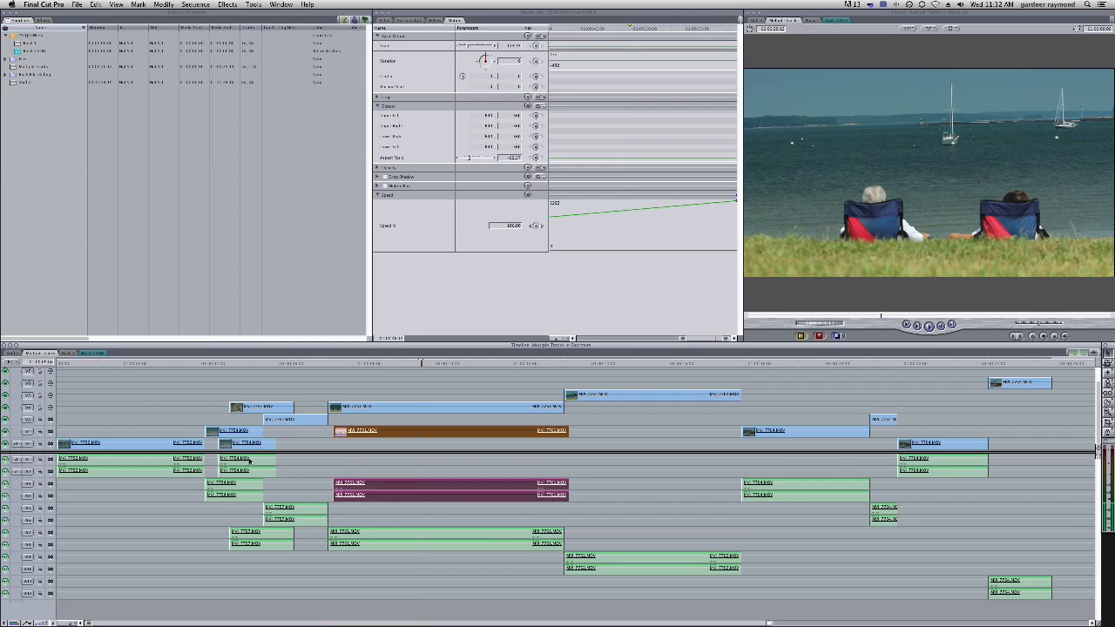
alt+click(6, 484)
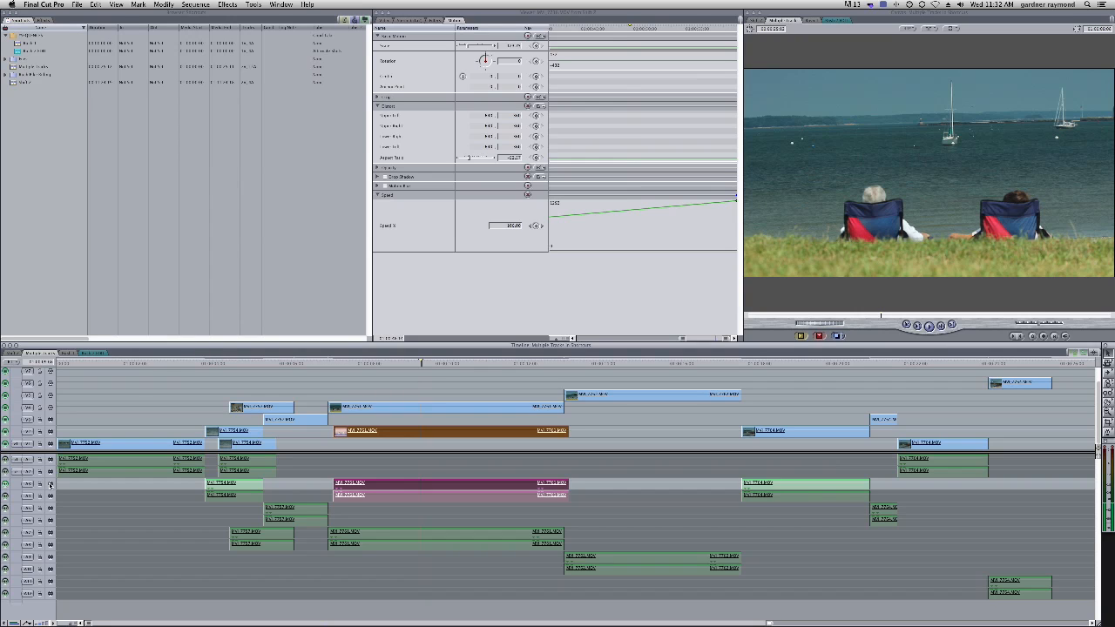
click(6, 495)
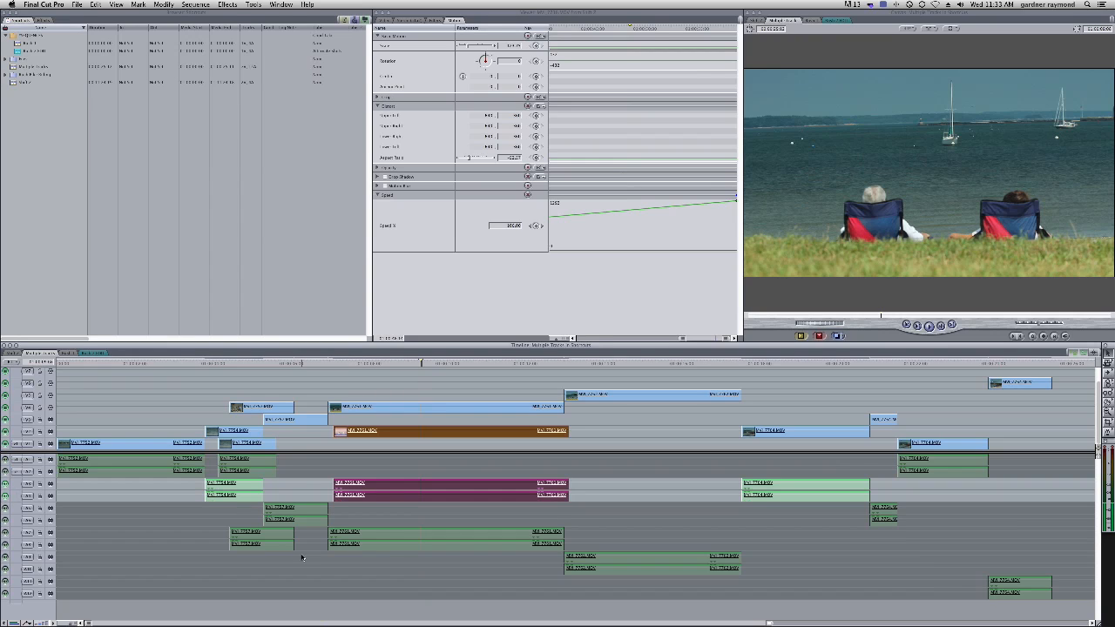
click(6, 495)
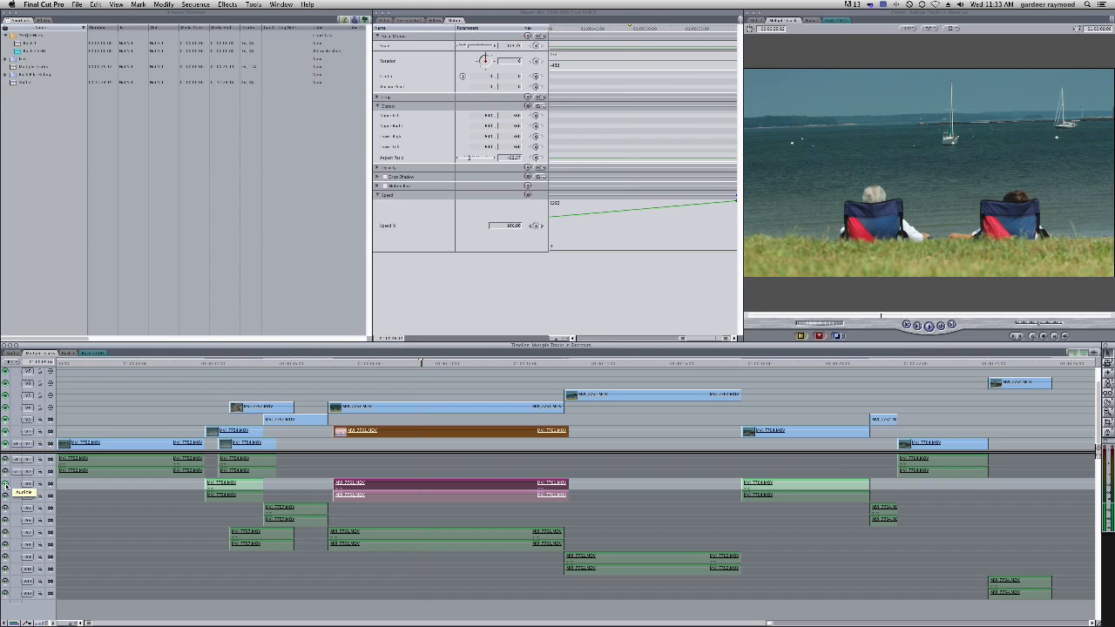
click(6, 495)
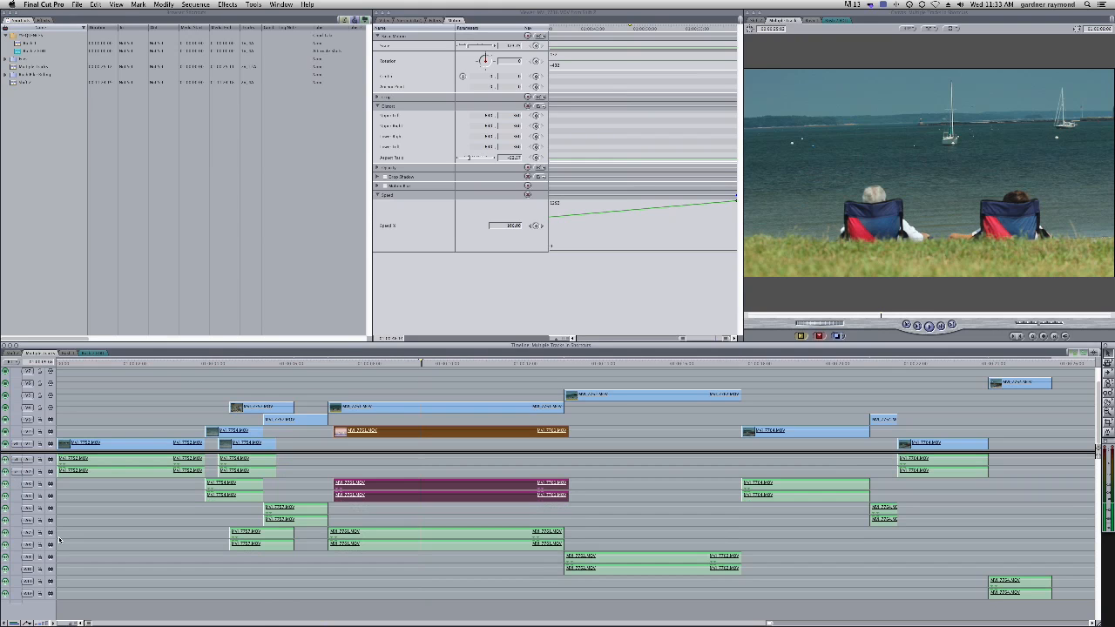
alt+click(5, 485)
alt+click(5, 485)
alt+click(5, 485)
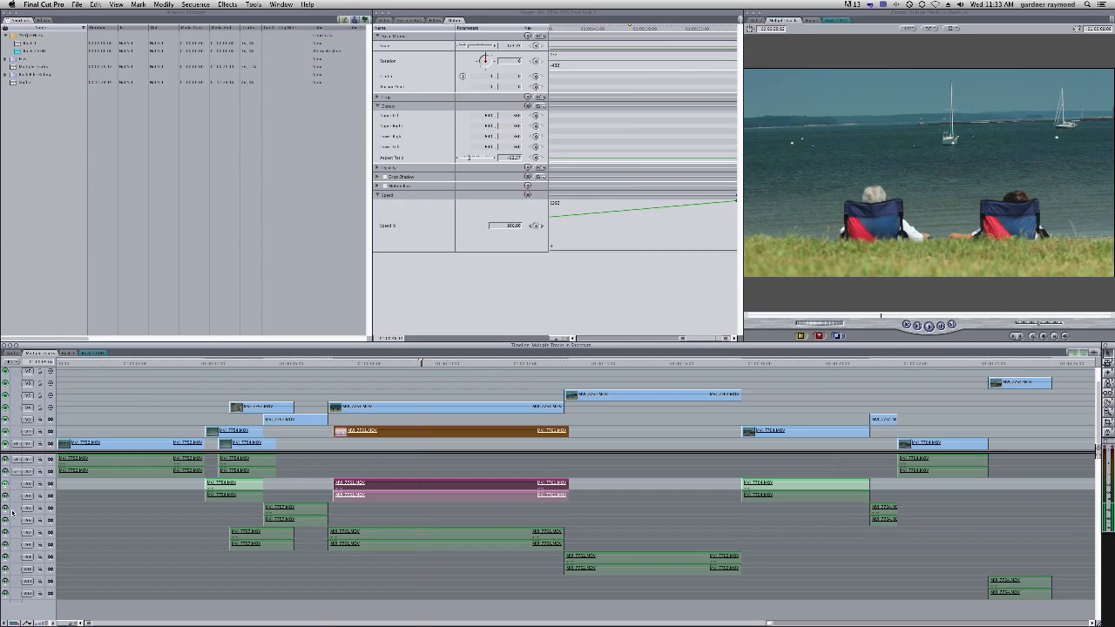
alt+click(5, 520)
alt+click(5, 545)
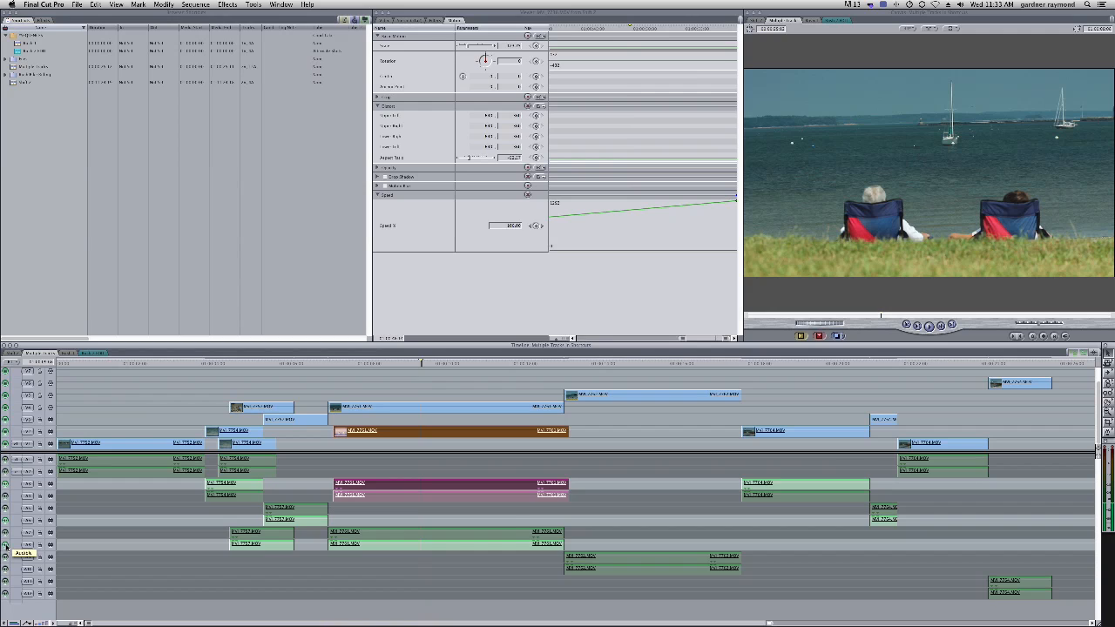
click(6, 546)
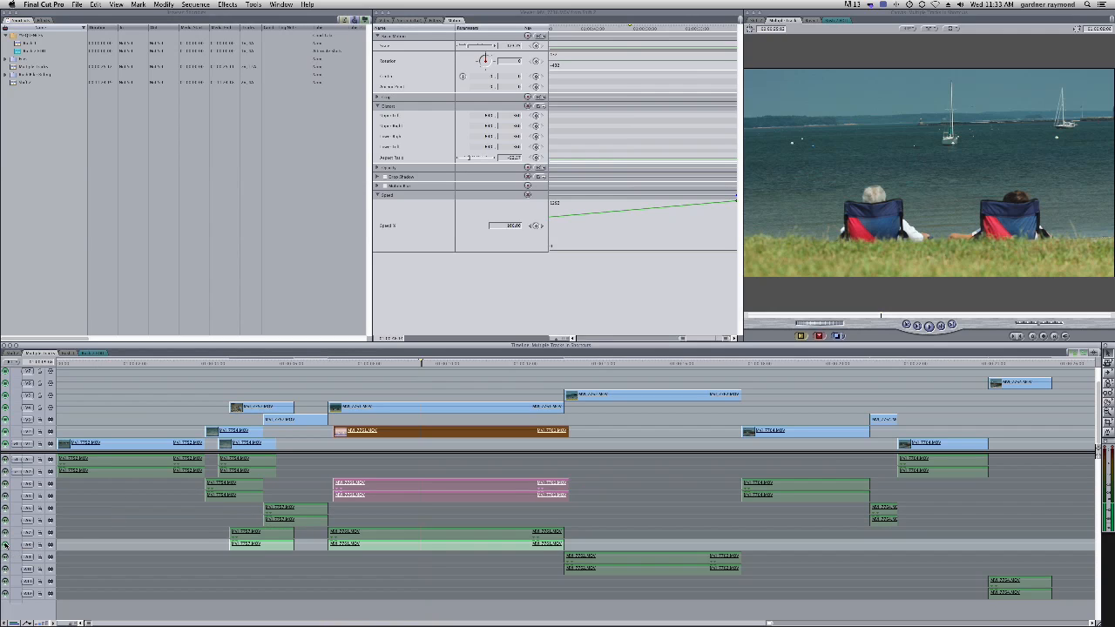
click(5, 546)
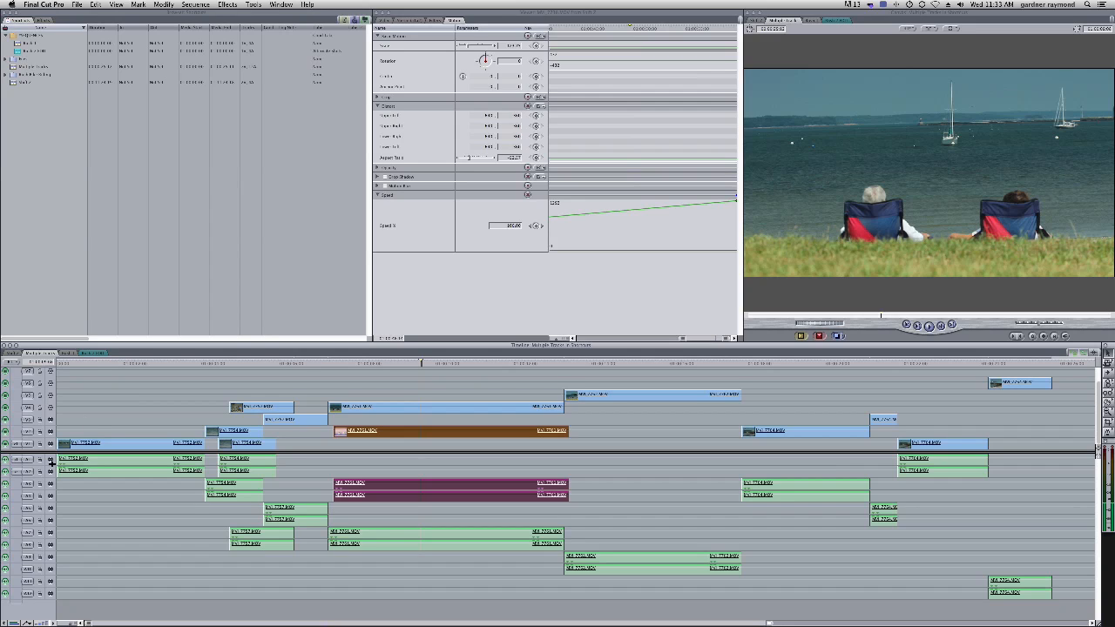
Toggle the locks on audio tracks A3 and A4, then lock every video track except V4
alt+click(41, 496)
click(41, 484)
alt+click(40, 484)
alt+click(40, 484)
alt+click(40, 408)
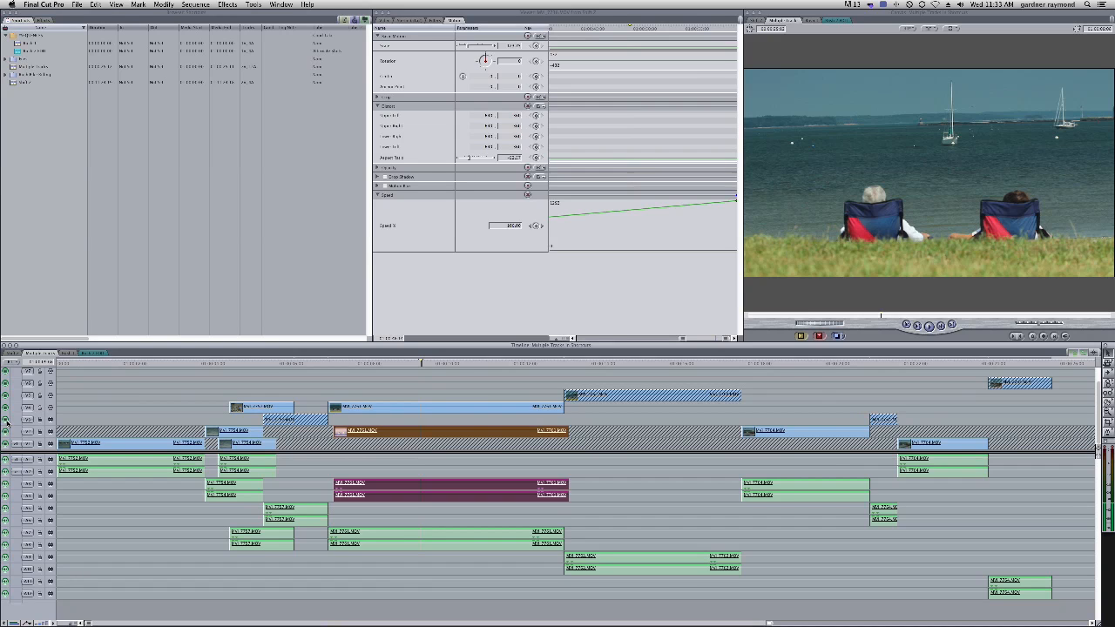
Turn the video tracks' visibility off and back on, and unlock the locked video tracks again
alt+click(6, 419)
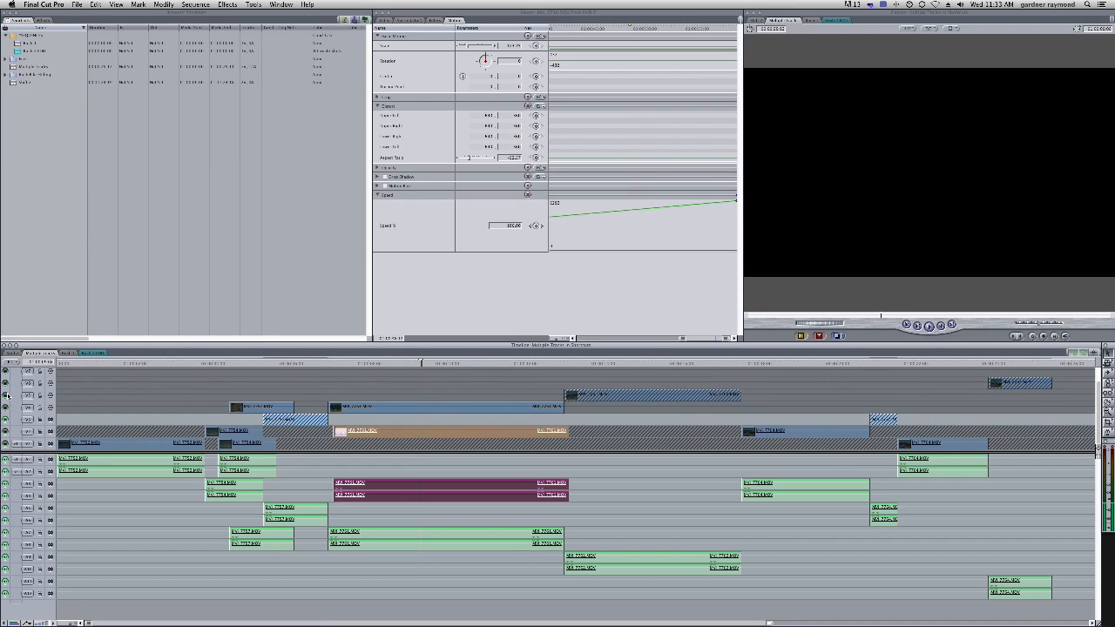
alt+click(6, 395)
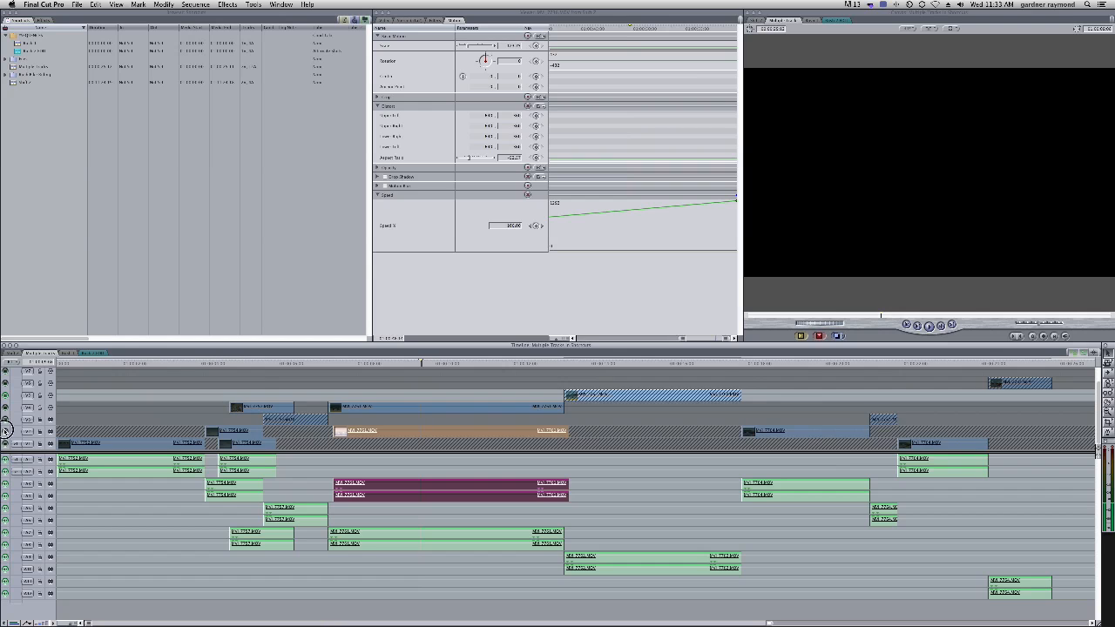
alt+click(5, 432)
alt+click(6, 443)
alt+click(6, 382)
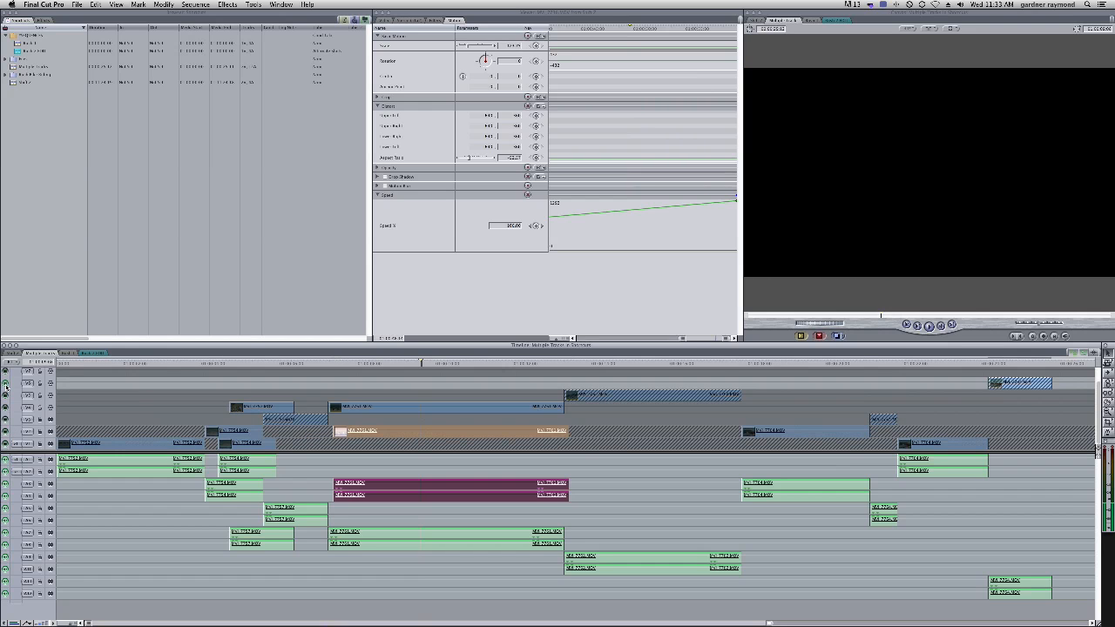
alt+click(6, 406)
alt+click(40, 397)
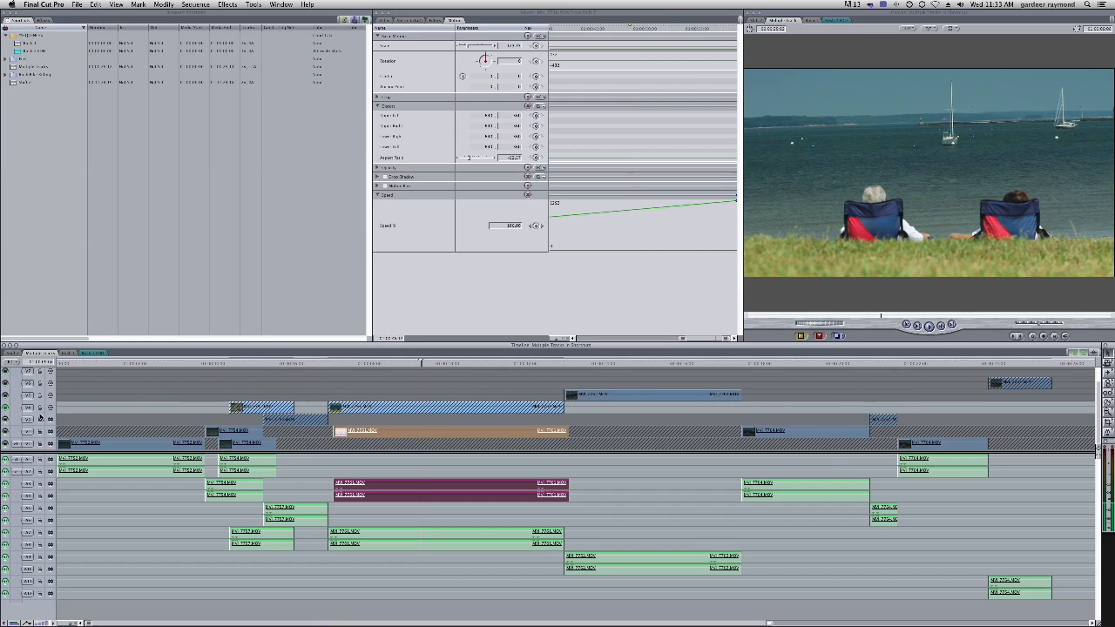
alt+click(41, 419)
alt+click(40, 420)
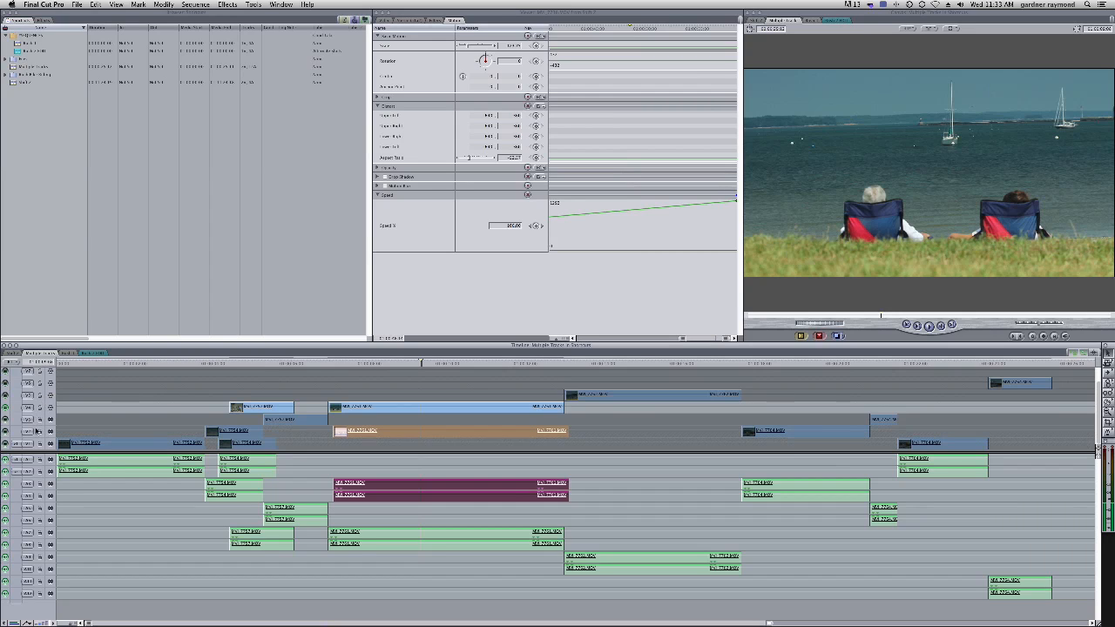
alt+click(6, 407)
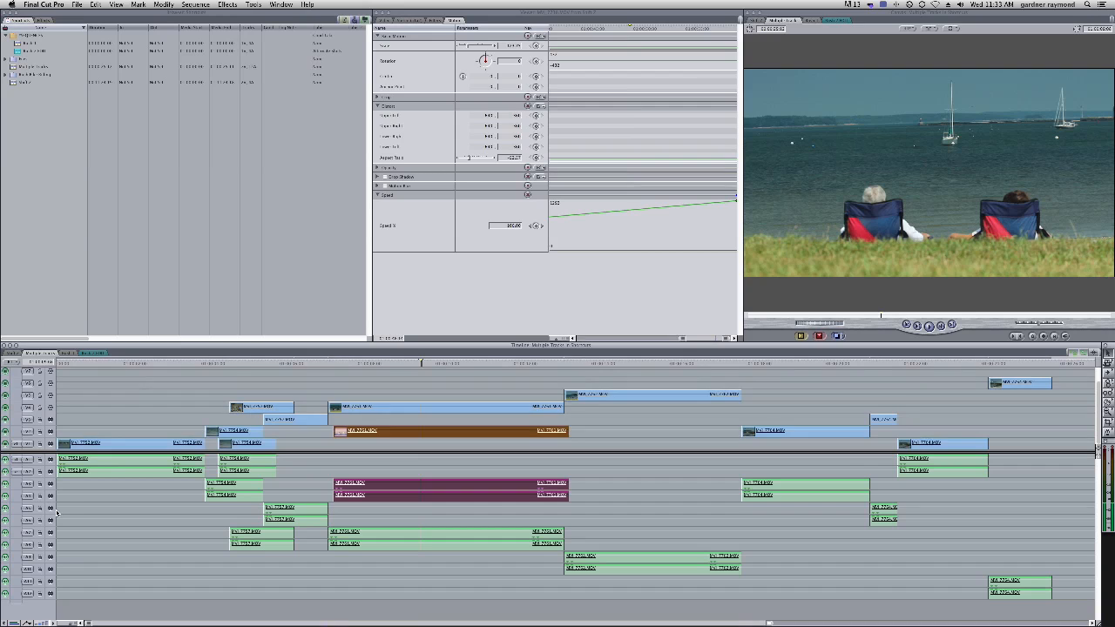
Scrub through the sequence, then pan and zoom into the timeline around the long clip on V2
drag(420, 364, 734, 408)
click(381, 379)
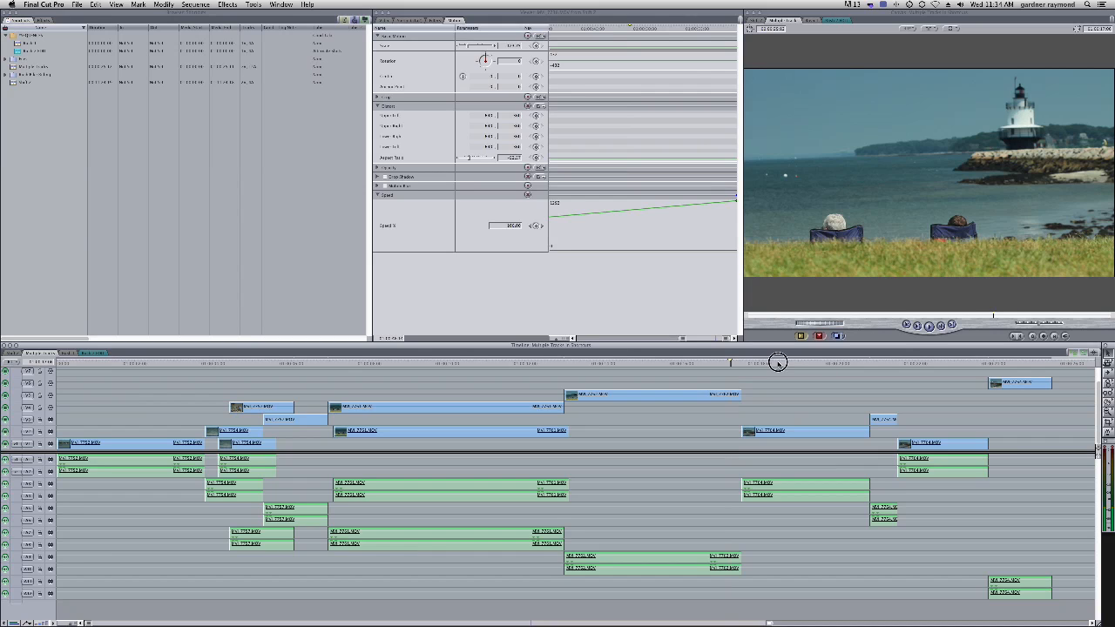
click(817, 362)
click(808, 386)
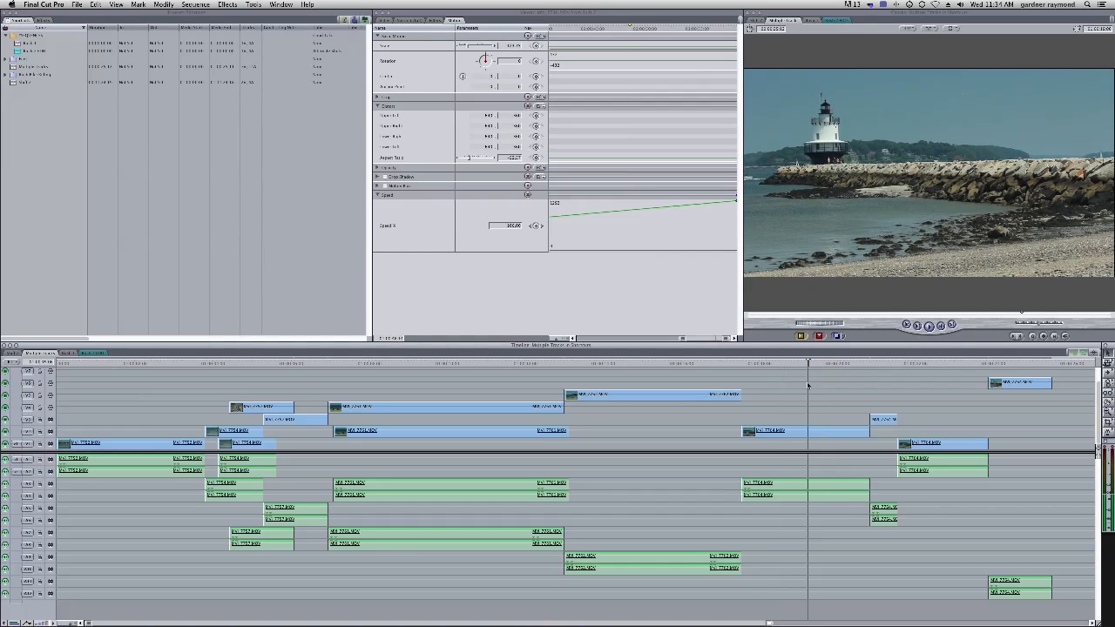
key(h)
drag(832, 401, 390, 394)
key(a)
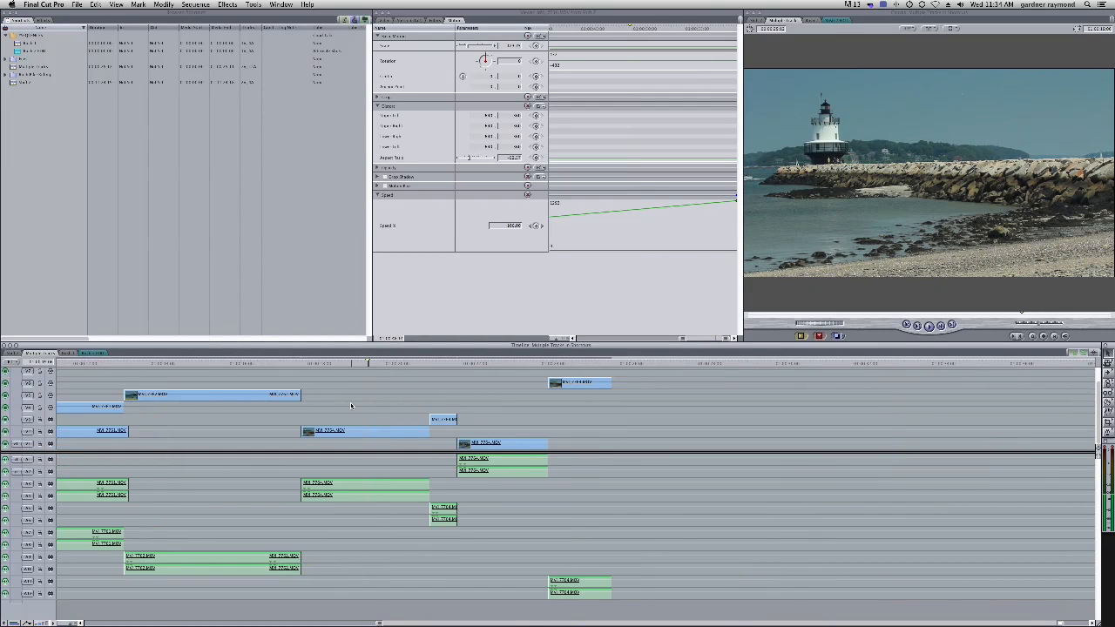
key(z)
key(super+equal)
key(super+equal)
key(a)
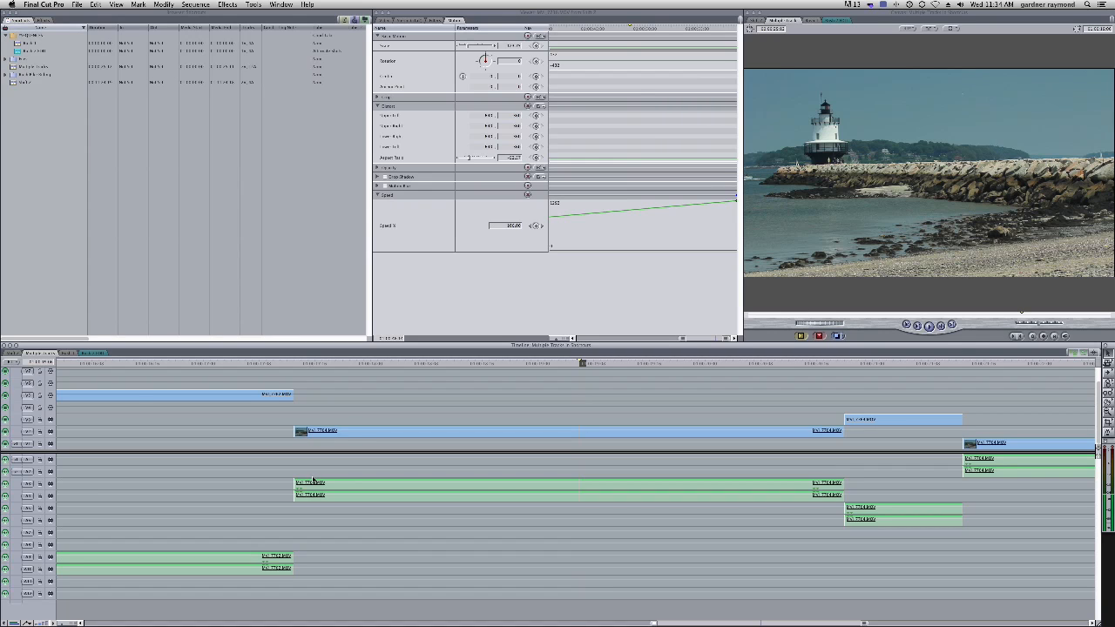
Try dragging the V2 clip left and then up to another track, undoing each move
click(372, 431)
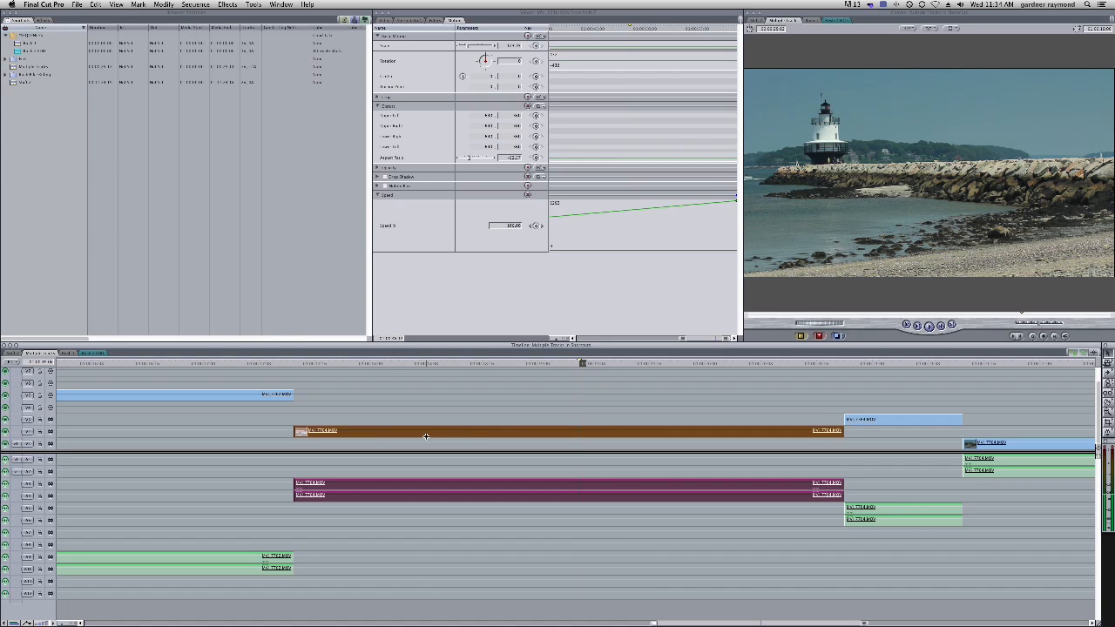
drag(448, 430, 351, 432)
key(super+z)
drag(490, 433, 490, 408)
key(super+z)
Select the V2 clip together with its linked audio and delete it, then undo the deletion
click(394, 417)
click(487, 430)
click(375, 424)
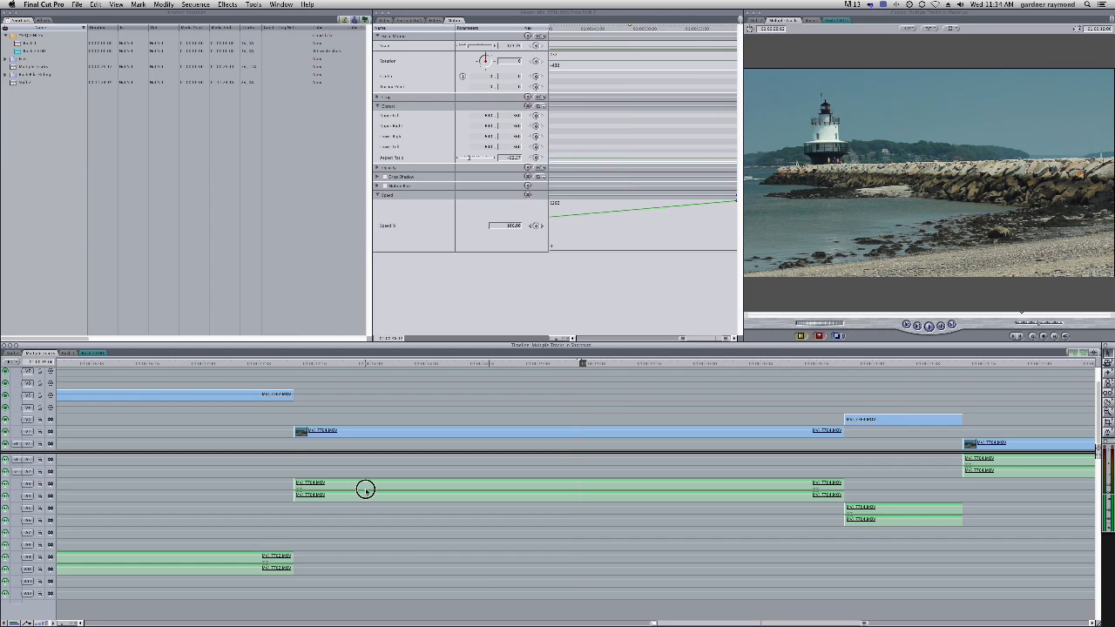
click(359, 490)
click(375, 471)
click(405, 490)
click(396, 469)
click(401, 425)
key(Delete)
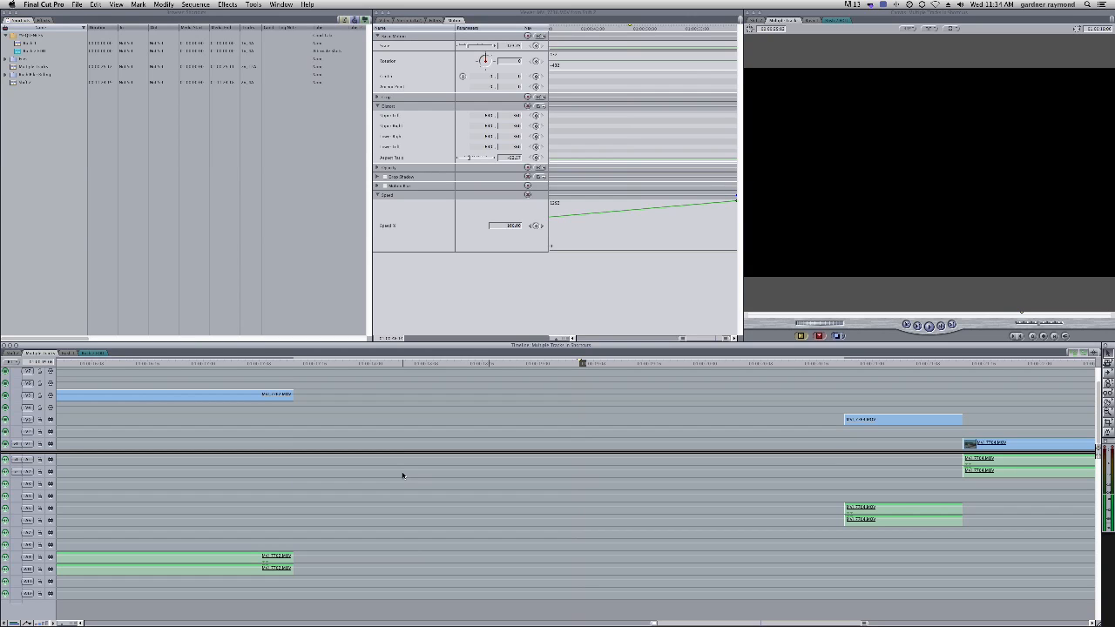
key(super+z)
Unlink the V2 clip from its audio and select only the audio clip
click(383, 475)
click(353, 490)
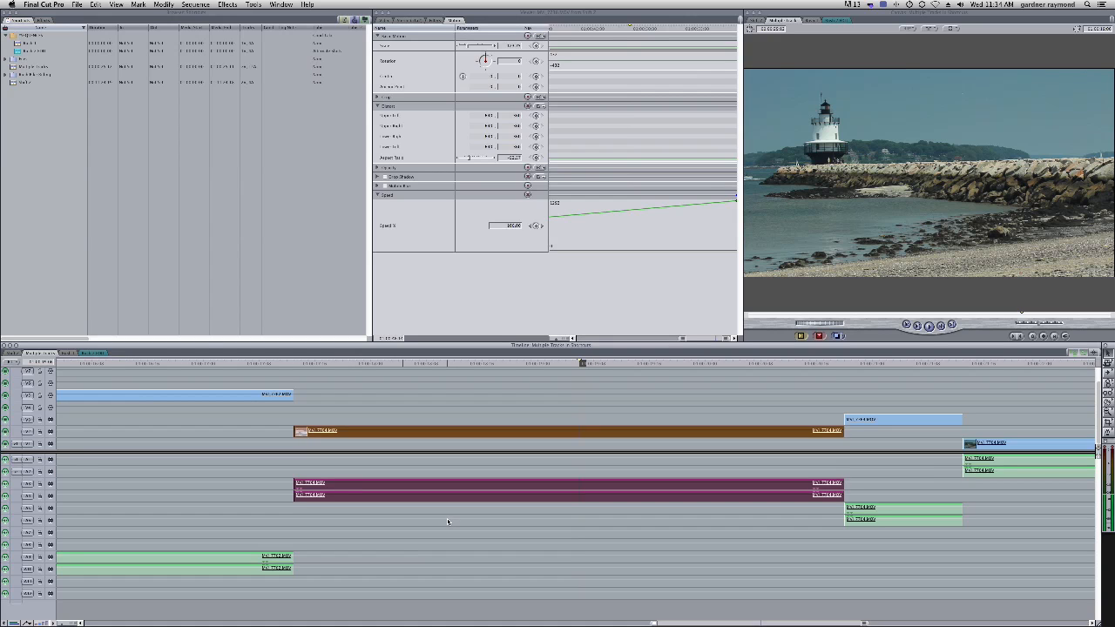
key(super+l)
click(366, 449)
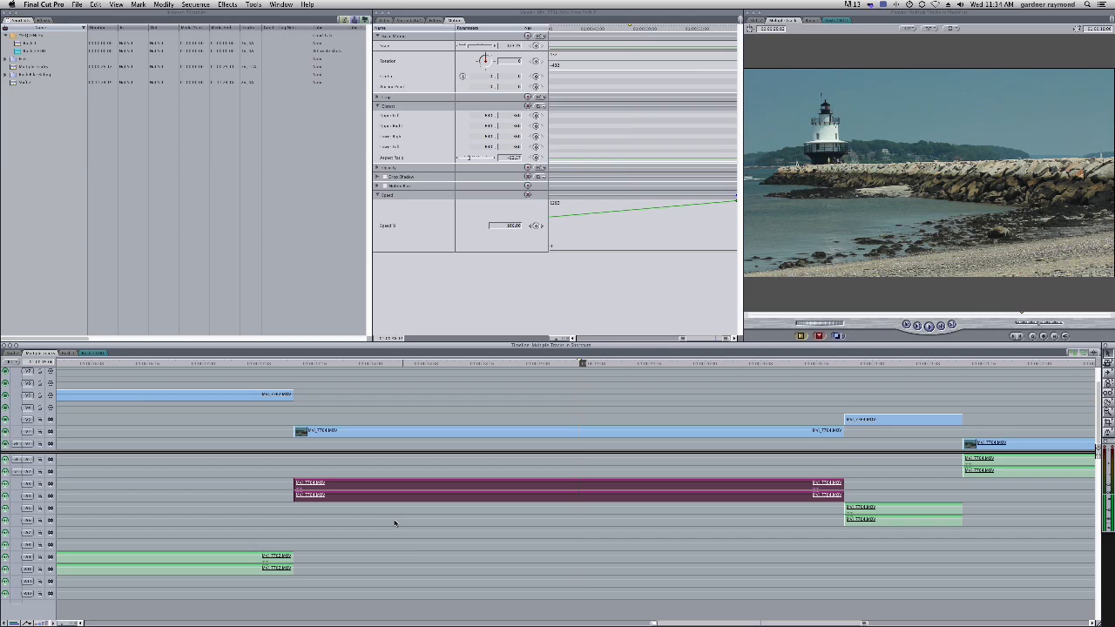
Delete the unlinked audio clip on its own, undoing the deletion each time
key(Delete)
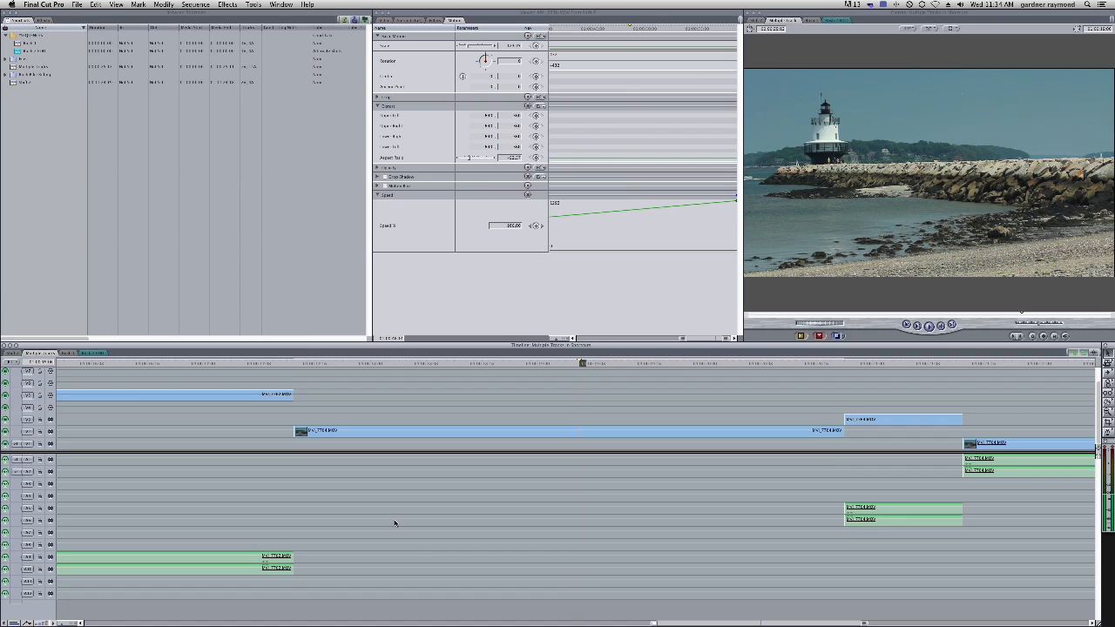
key(super+z)
click(489, 459)
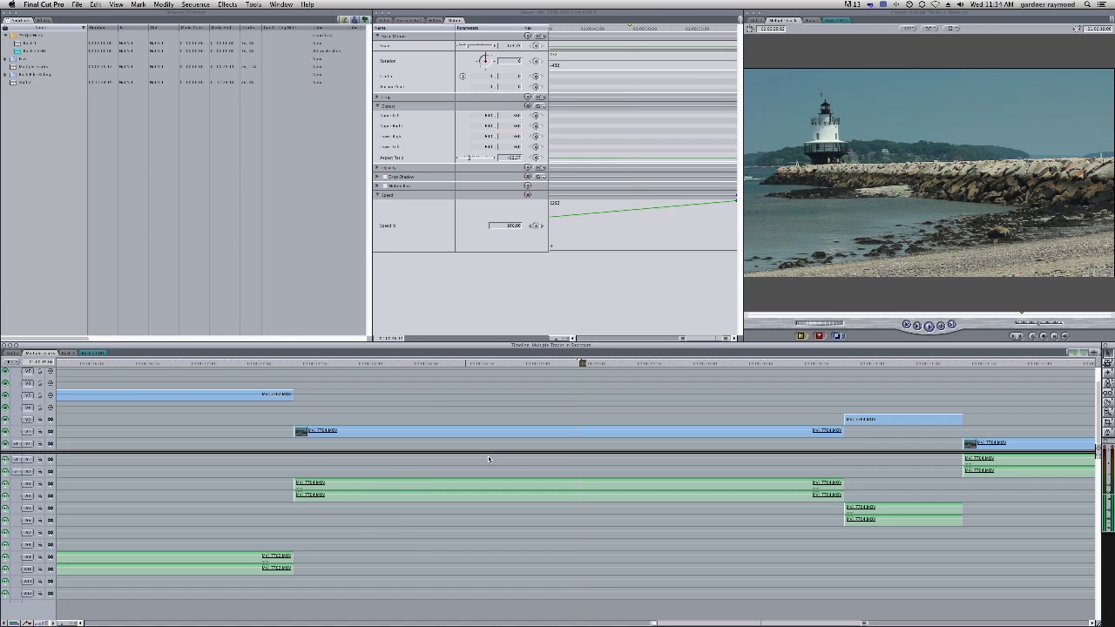
click(334, 490)
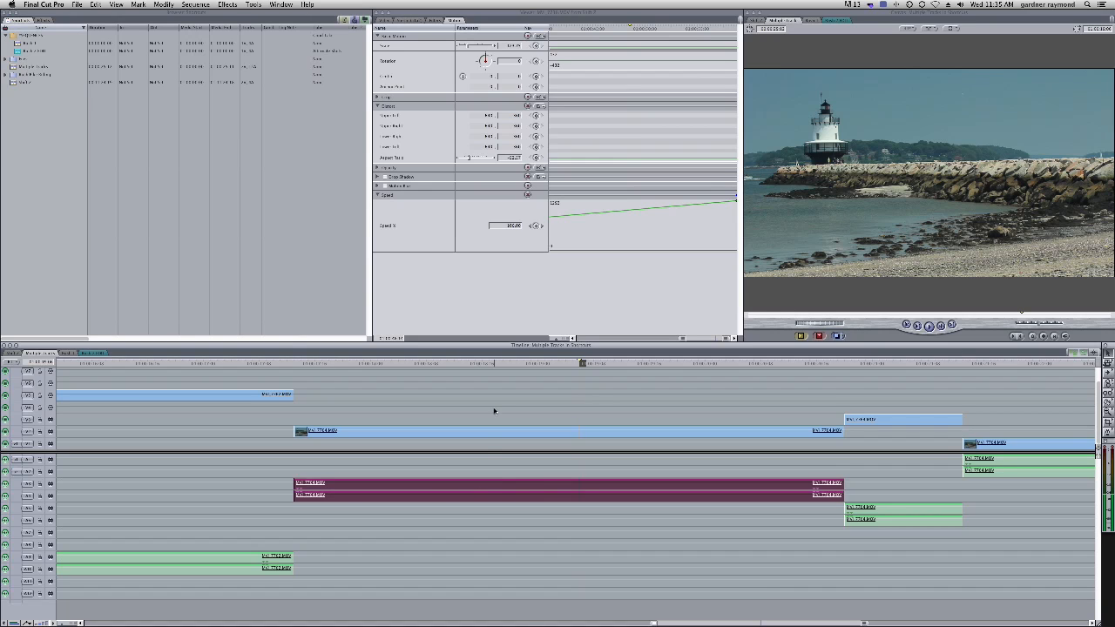
key(Delete)
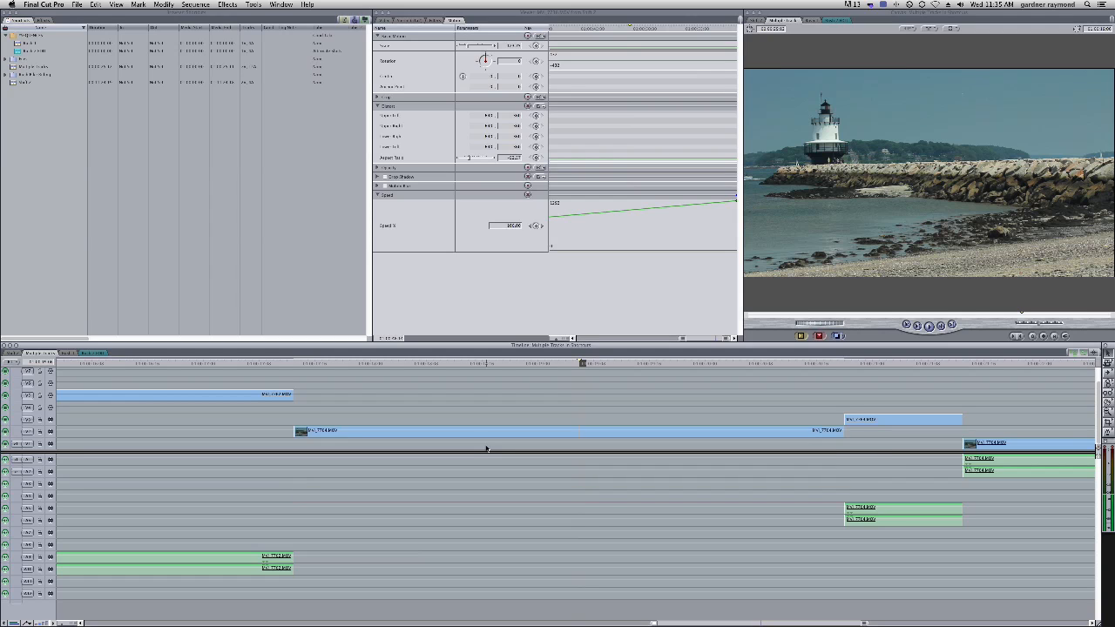
key(super+z)
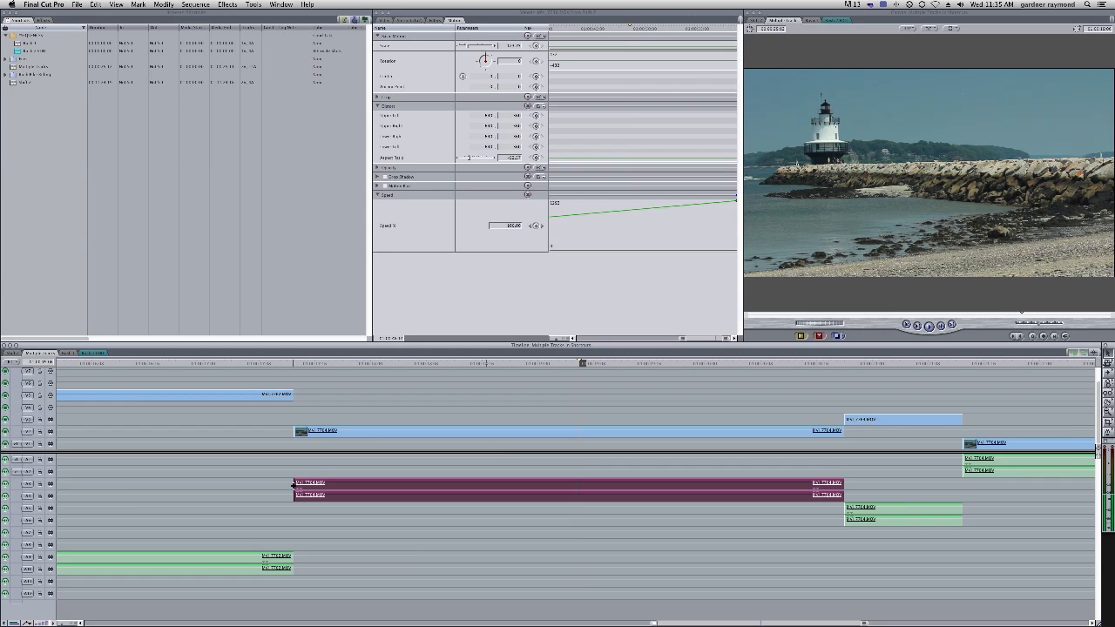
Trim the unlinked audio clip's start and end to a short middle section and move the video clip down onto V1
mouse_move(294, 485)
mouse_down()
mouse_move(481, 488)
mouse_move(279, 481)
mouse_move(454, 486)
mouse_move(298, 484)
mouse_up()
drag(295, 486, 551, 484)
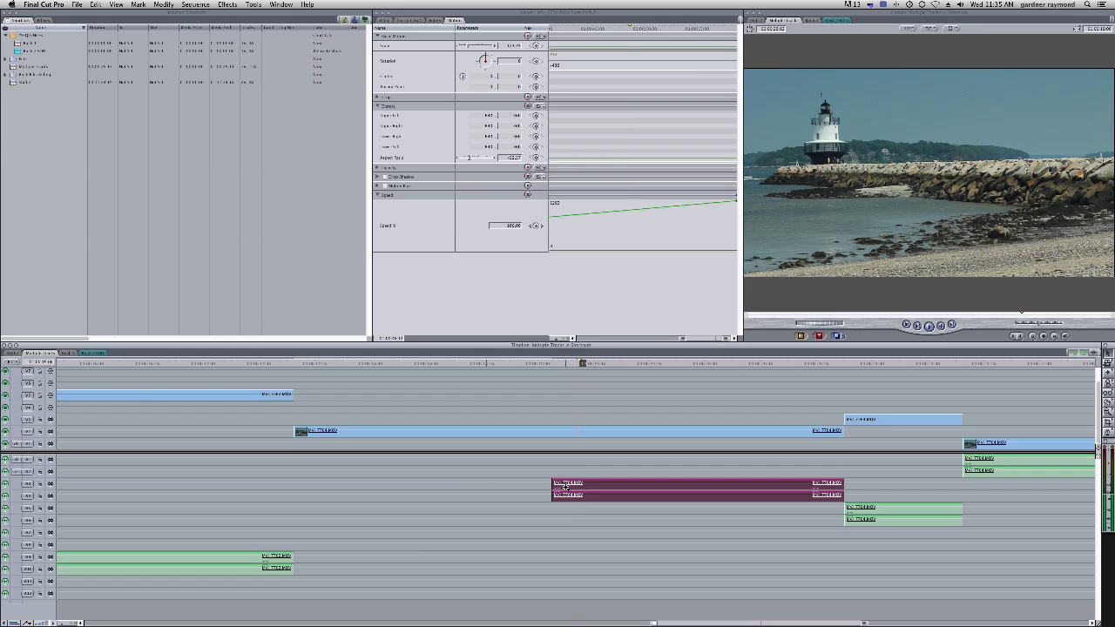
mouse_move(572, 431)
mouse_down()
mouse_move(571, 405)
mouse_move(564, 445)
mouse_move(424, 443)
mouse_move(580, 433)
mouse_move(548, 443)
mouse_move(569, 447)
mouse_up()
drag(843, 460, 753, 459)
drag(716, 461, 677, 461)
Scrub the playhead through the trimmed section and deselect the clips
drag(560, 363, 690, 373)
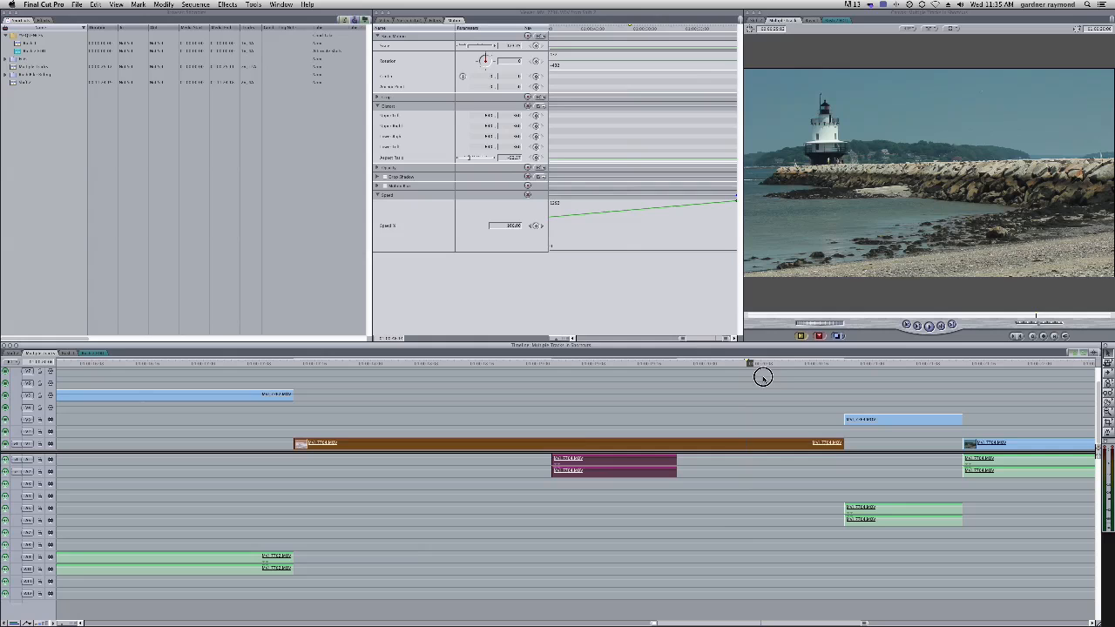
drag(602, 392, 581, 396)
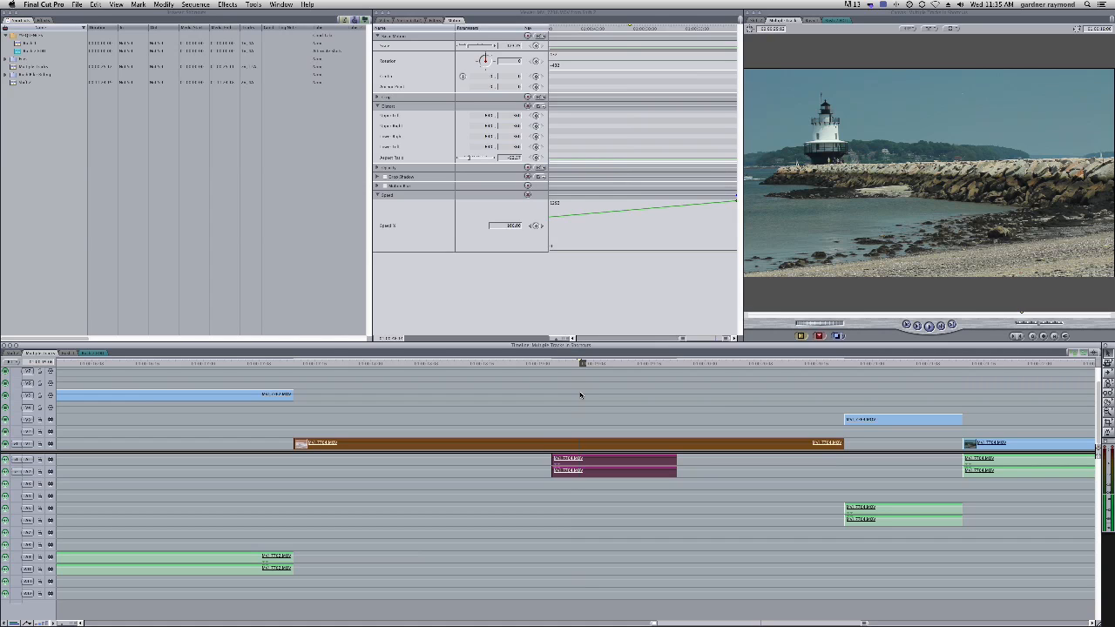
click(617, 408)
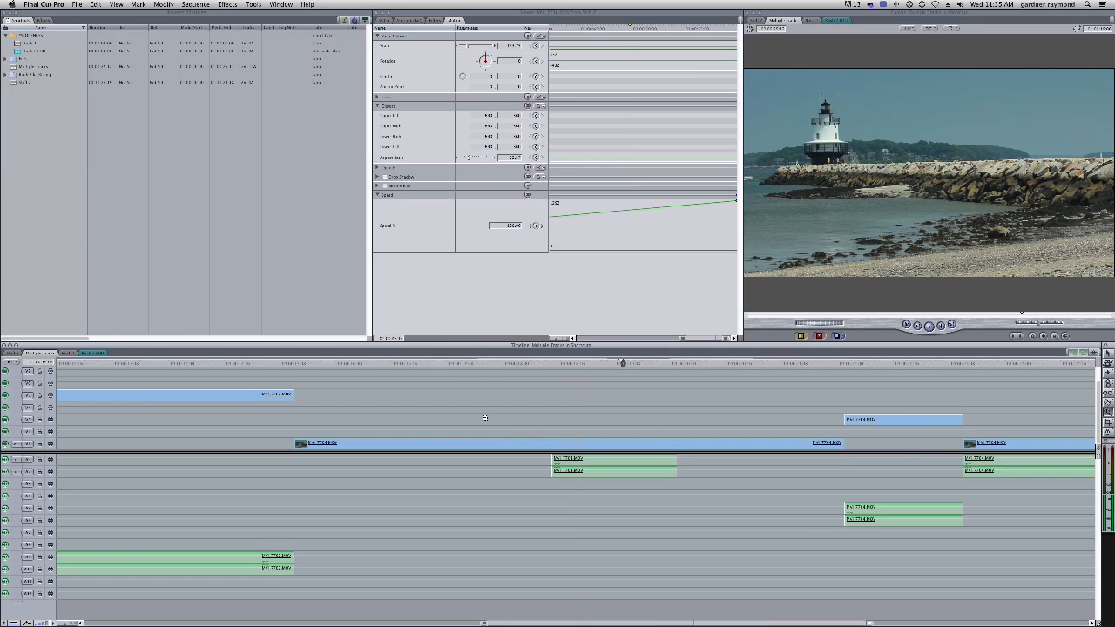
Zoom out of the timeline, move a clip down onto a lower video track, and scrub the playhead forward
key(super+minus)
key(super+minus)
key(super+minus)
drag(572, 382, 572, 432)
click(364, 397)
drag(364, 396, 364, 422)
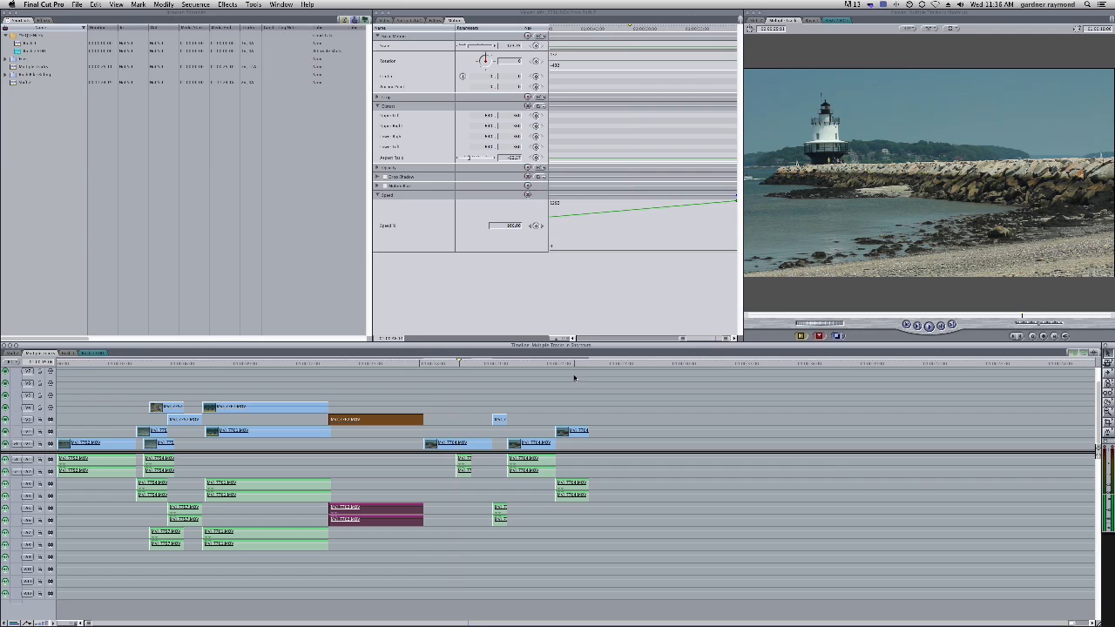
drag(174, 363, 569, 375)
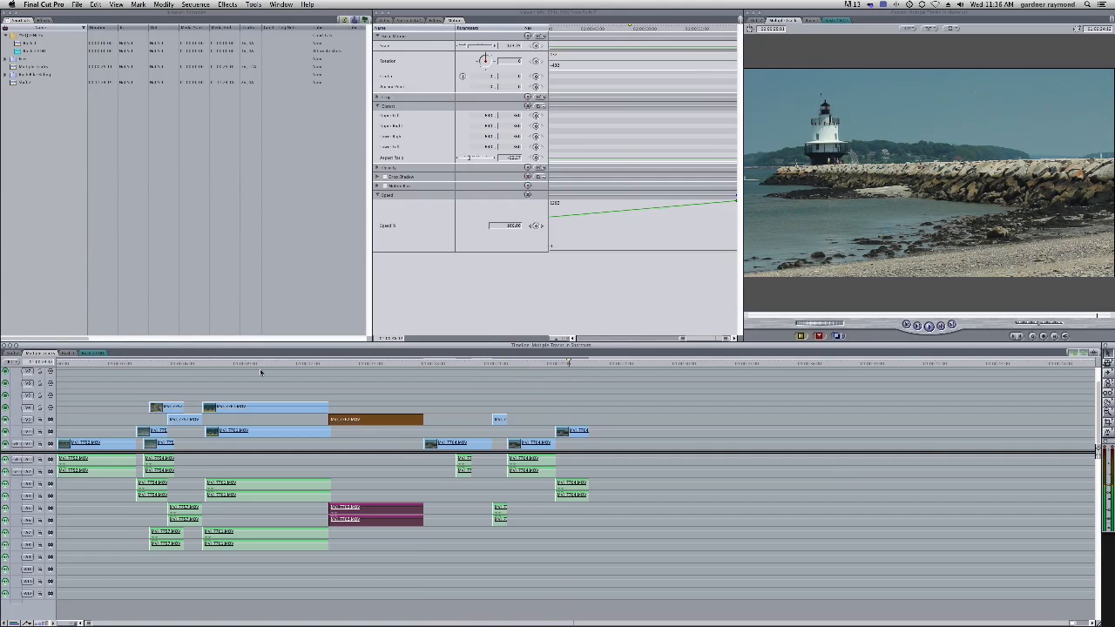
Switch to the other sequence in the timeline and scrub the playhead through its clips
click(14, 354)
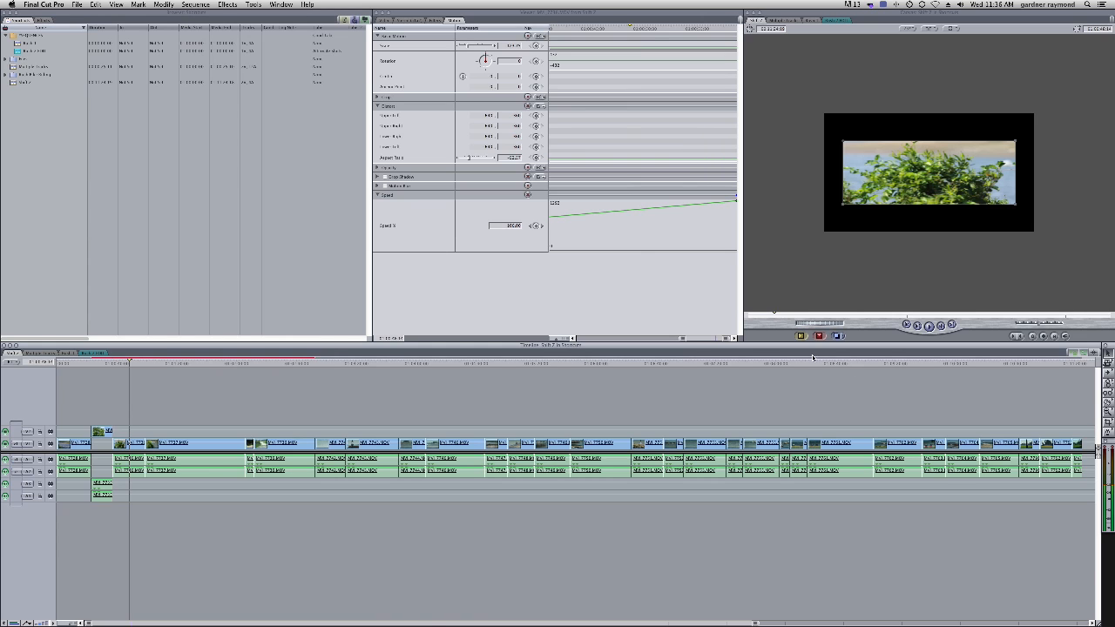
drag(1061, 368, 1077, 368)
drag(939, 368, 858, 378)
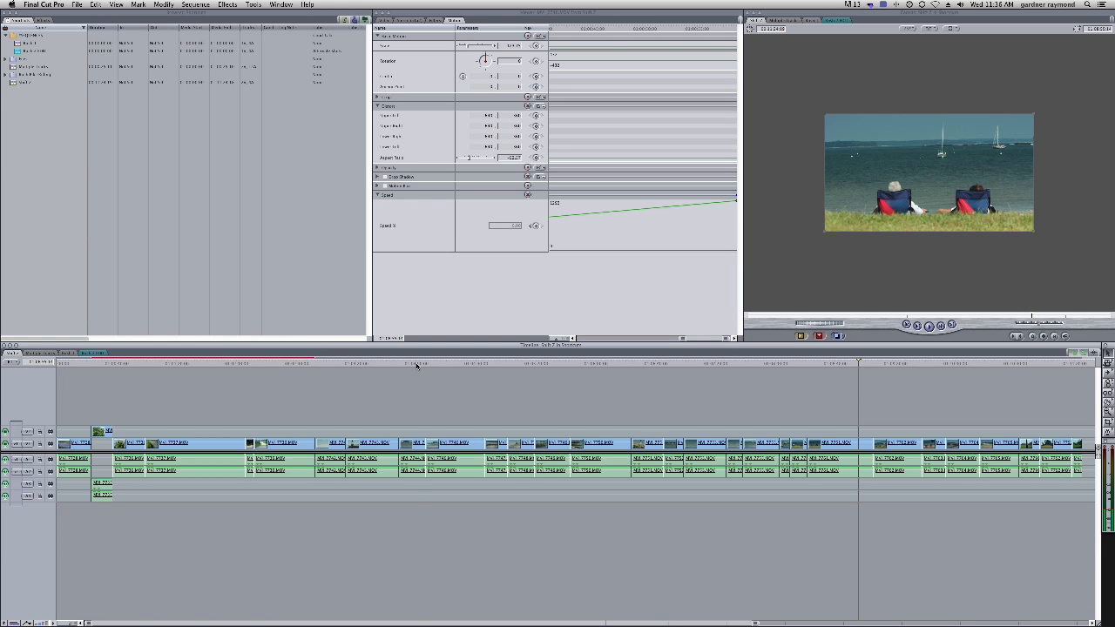
drag(418, 366, 439, 366)
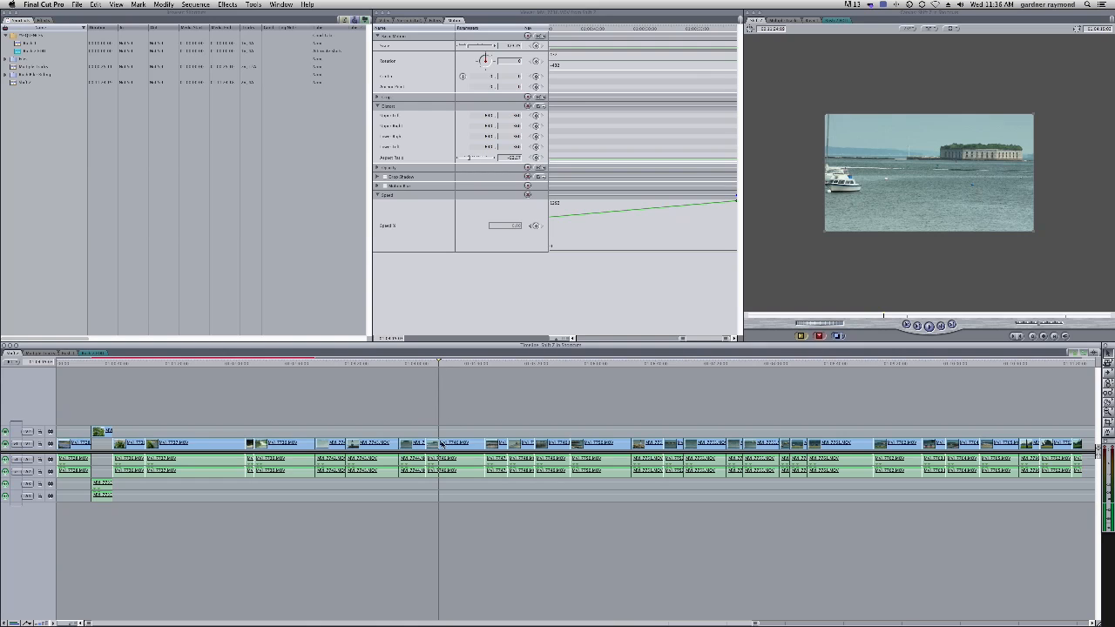
click(442, 444)
click(71, 364)
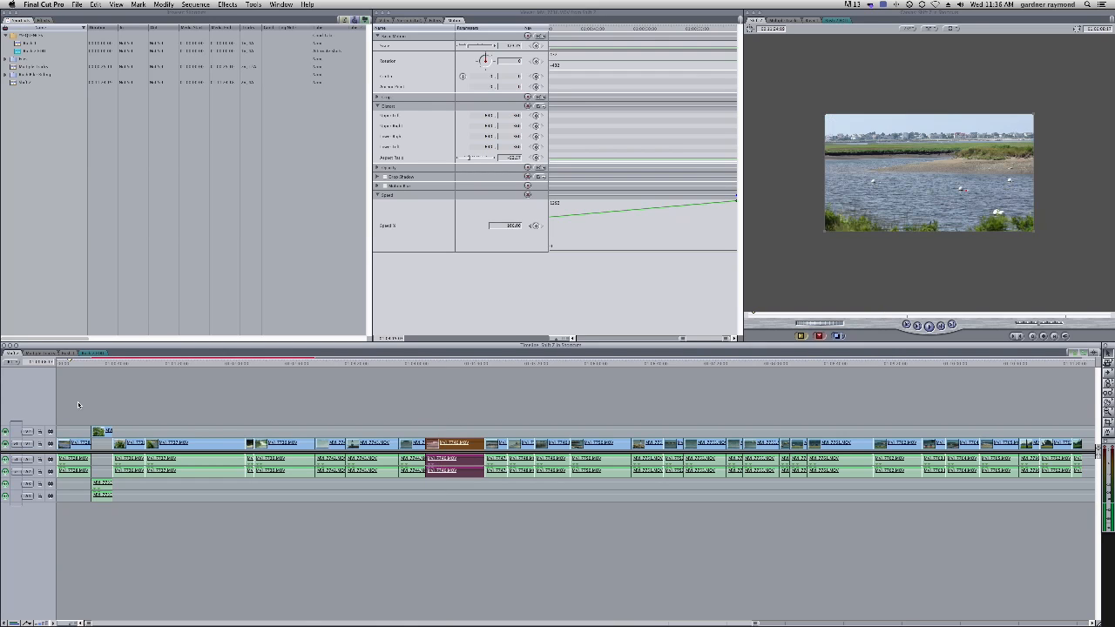
Apply the Timecode Generator video filter to the first clip in the sequence
click(75, 443)
click(226, 5)
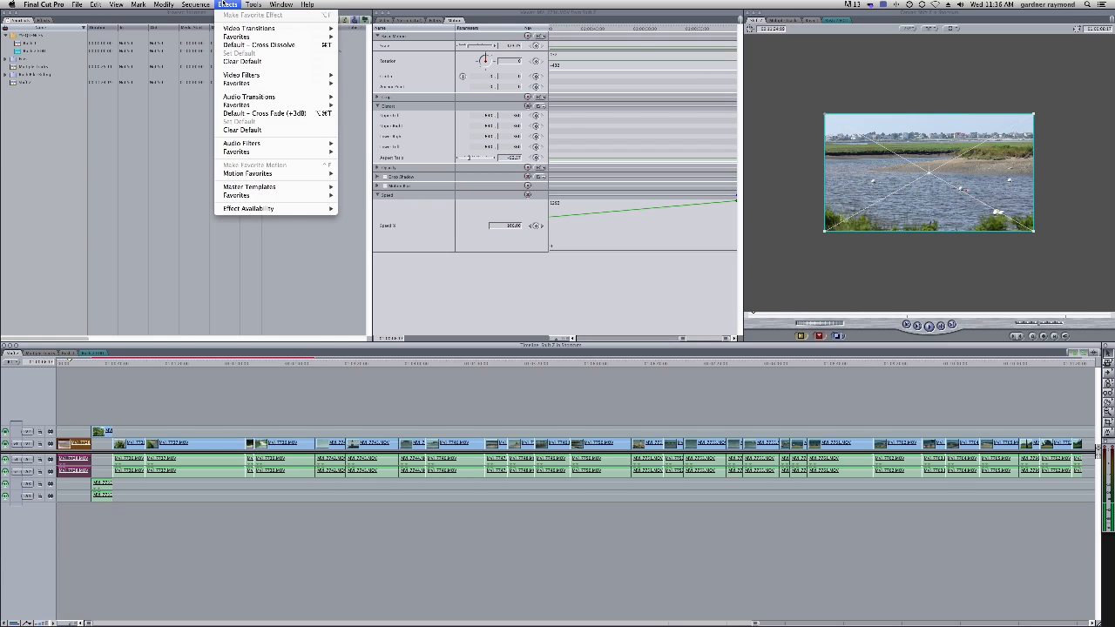
mouse_move(265, 75)
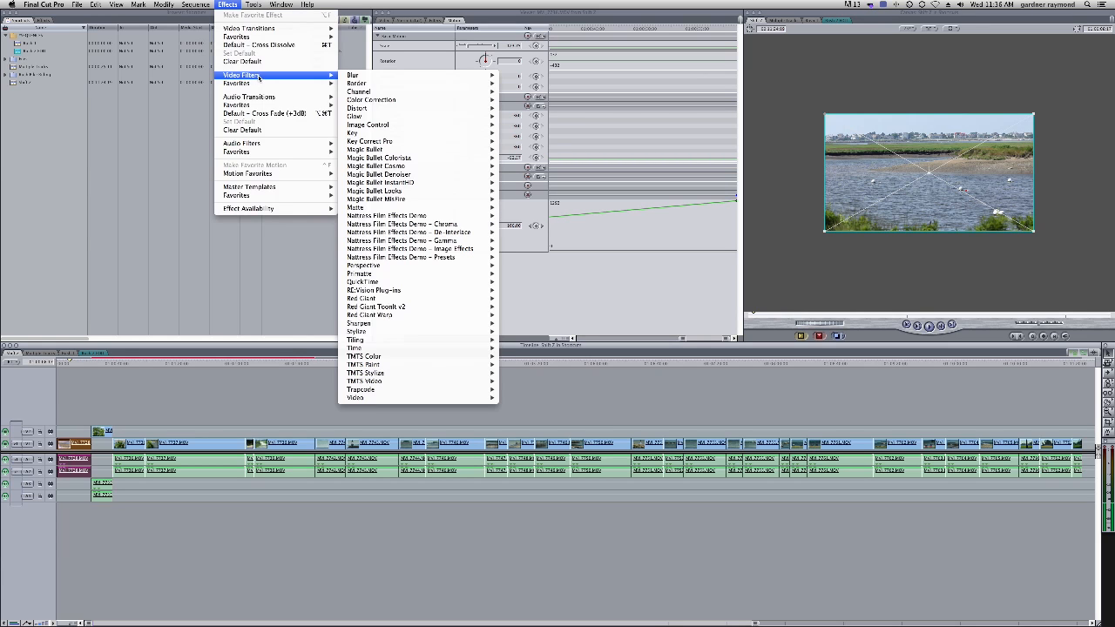
mouse_move(400, 399)
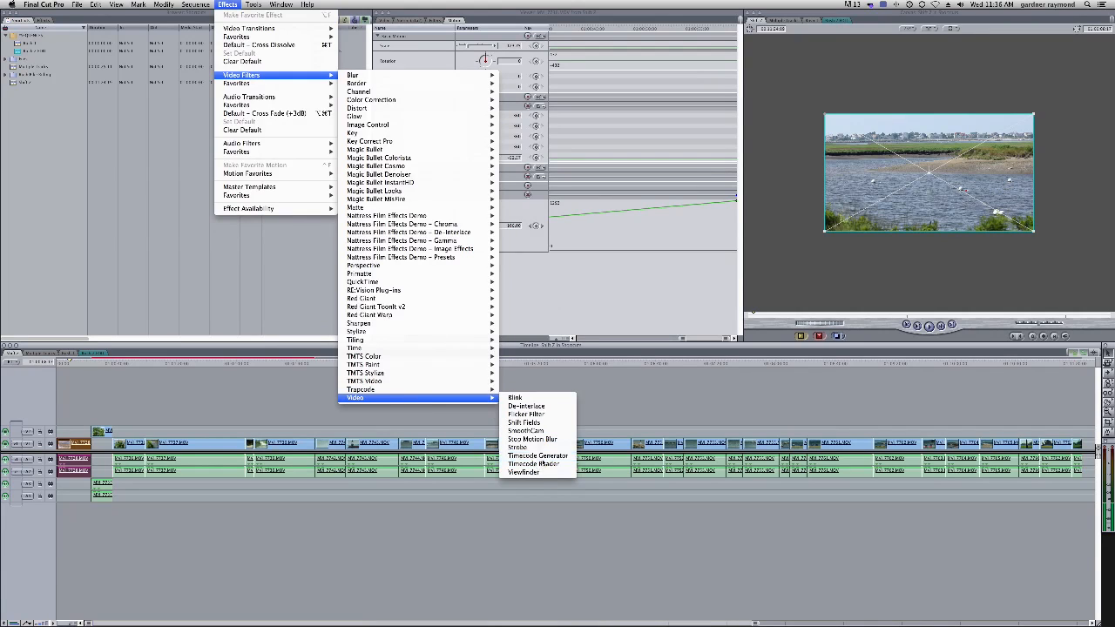
click(538, 456)
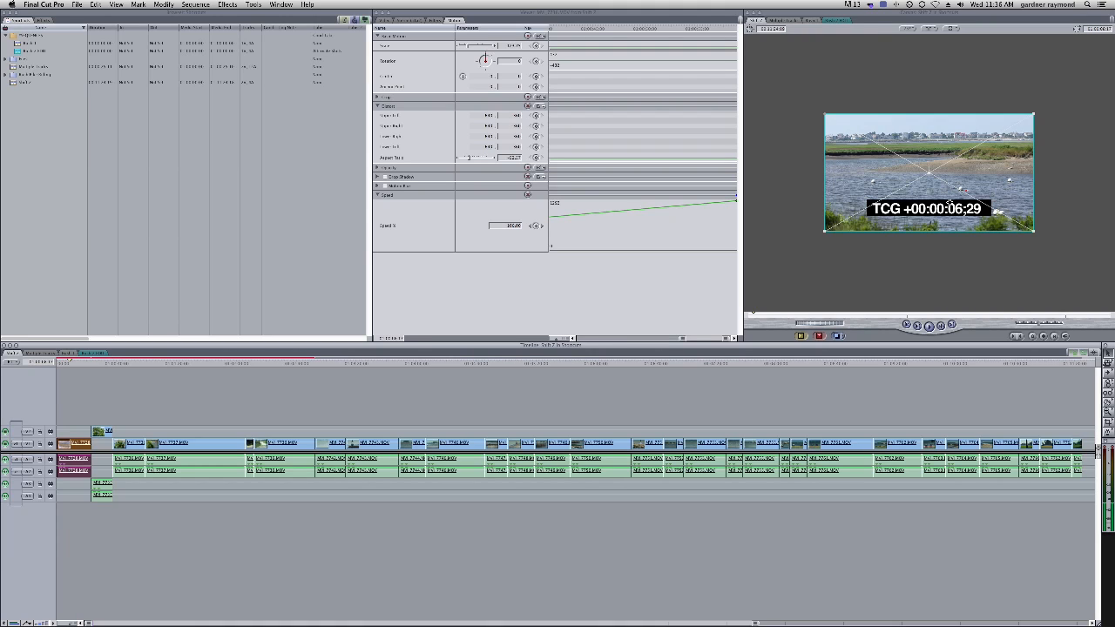
Open the clip's filter settings, change the timecode format, and set the label to Maine Clips
double_click(81, 445)
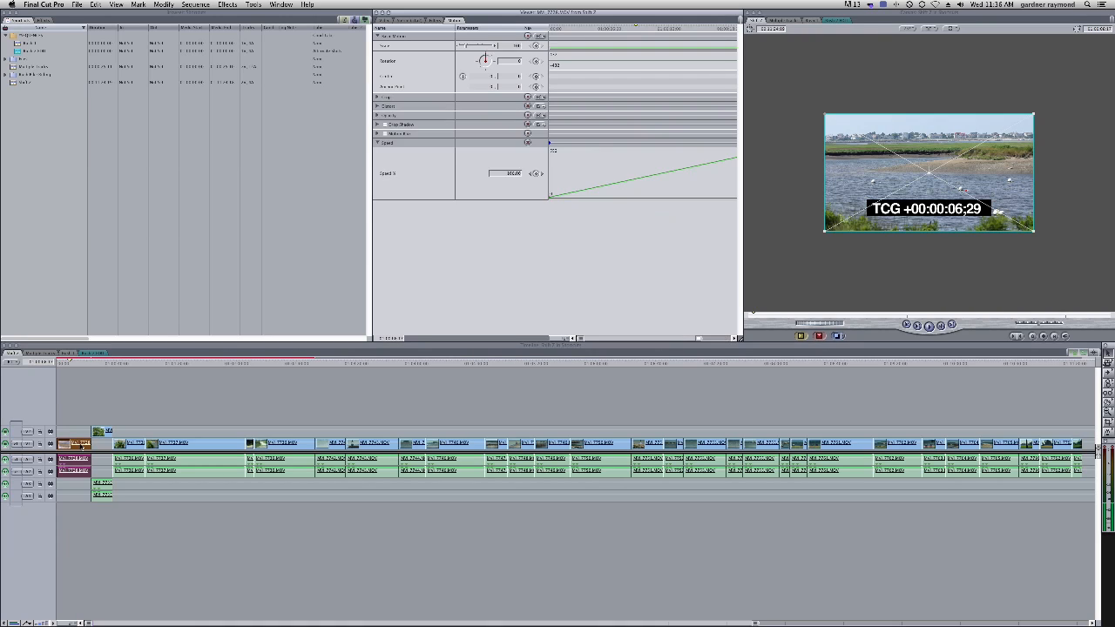
click(435, 20)
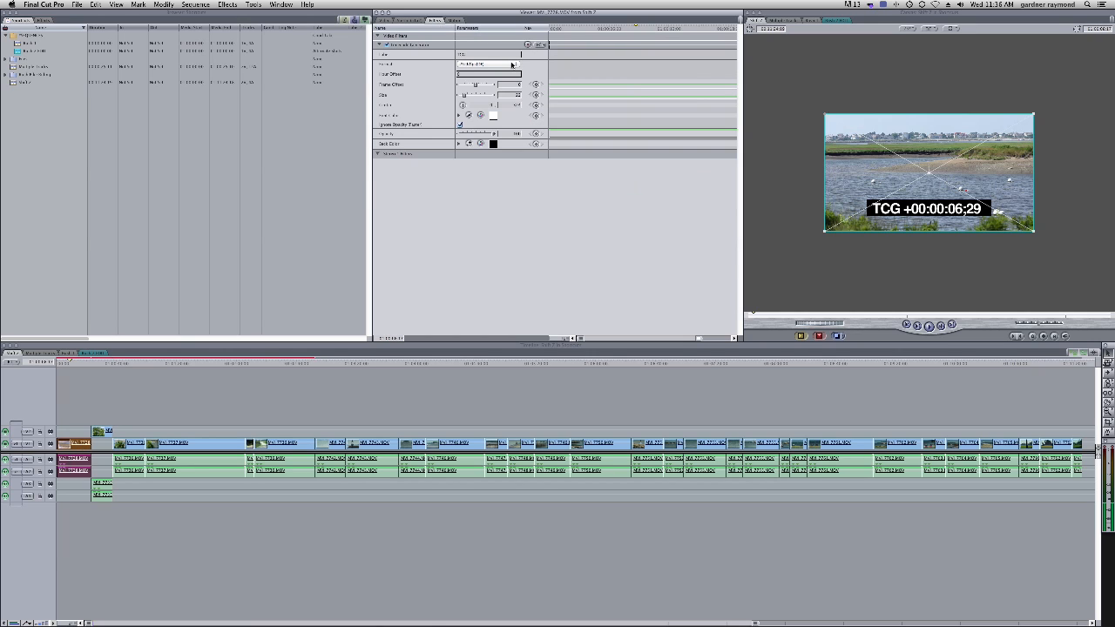
click(513, 65)
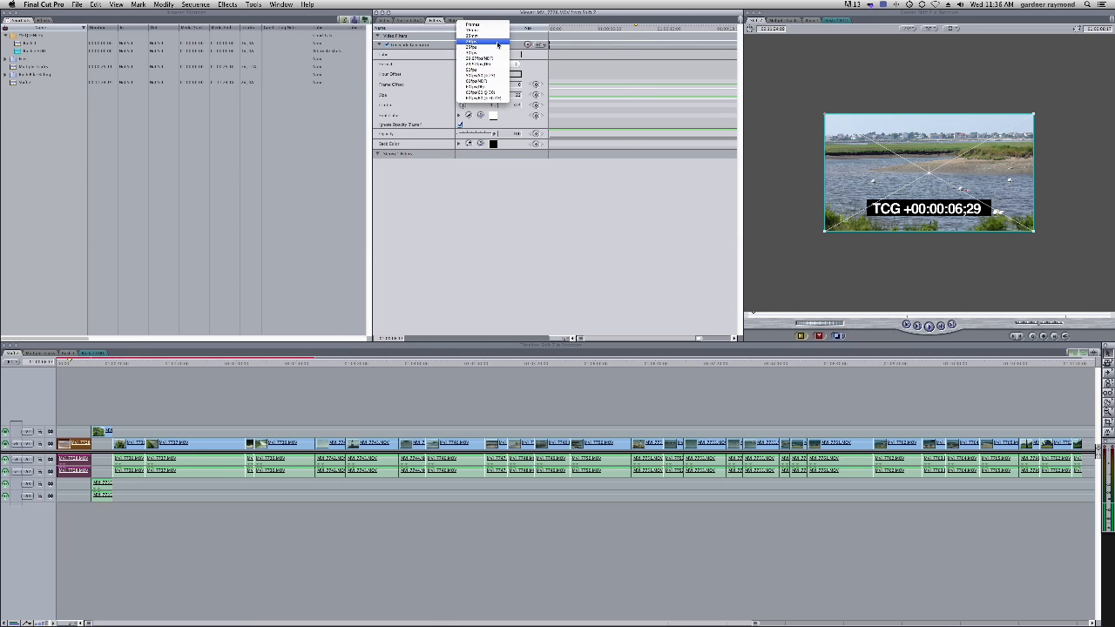
click(493, 43)
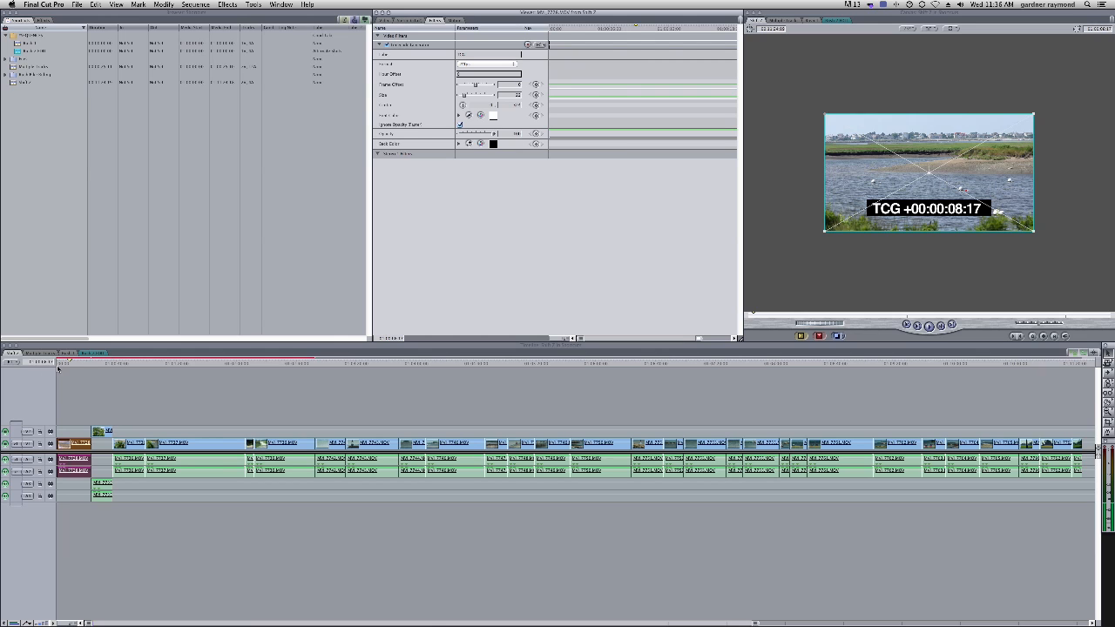
click(504, 68)
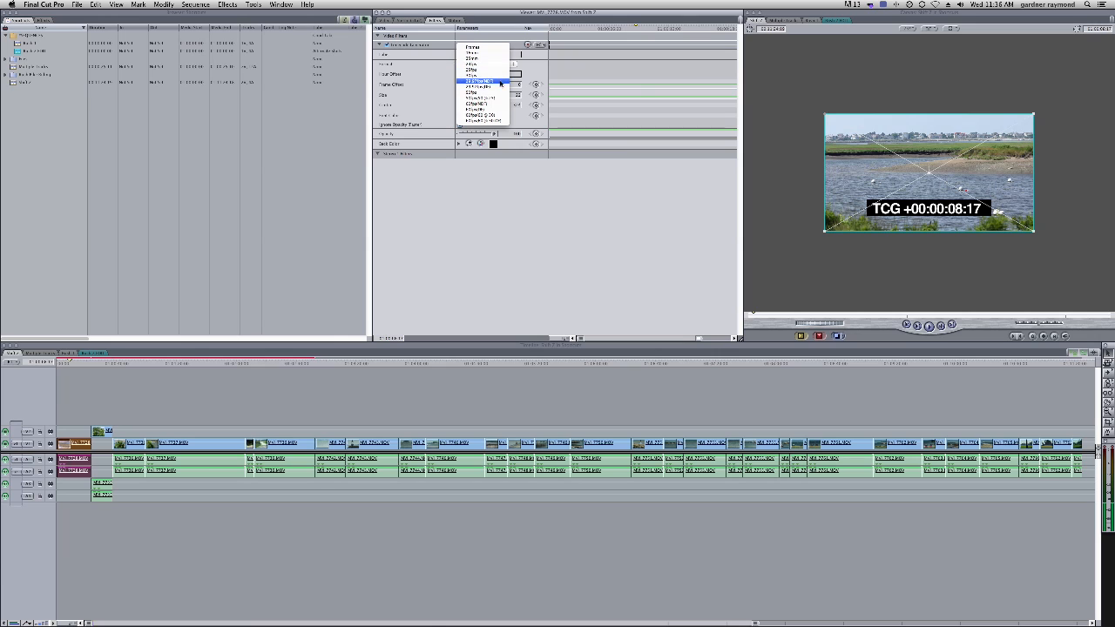
click(485, 82)
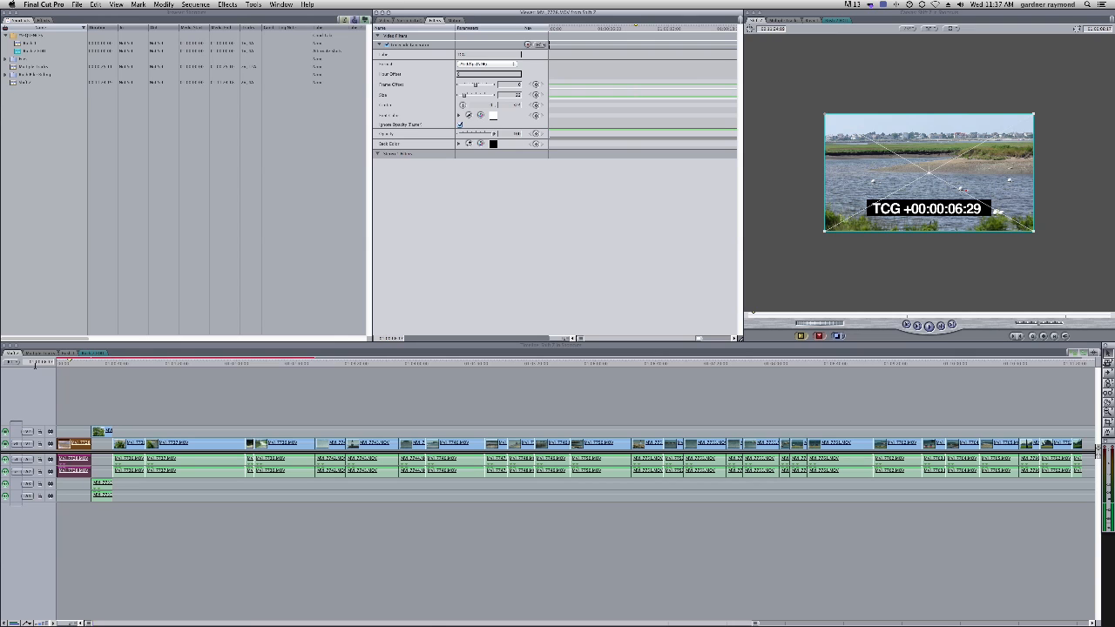
click(485, 65)
click(490, 50)
double_click(462, 54)
key(Return)
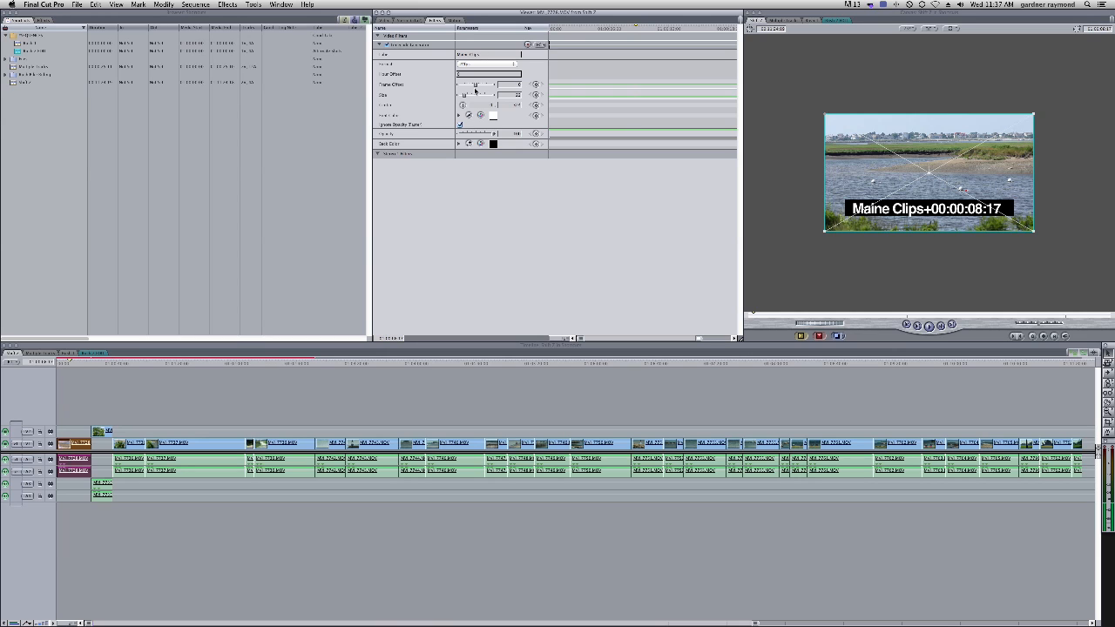
Shrink the timecode text slightly and reposition its center, setting the horizontal center value to 0
drag(465, 96, 462, 95)
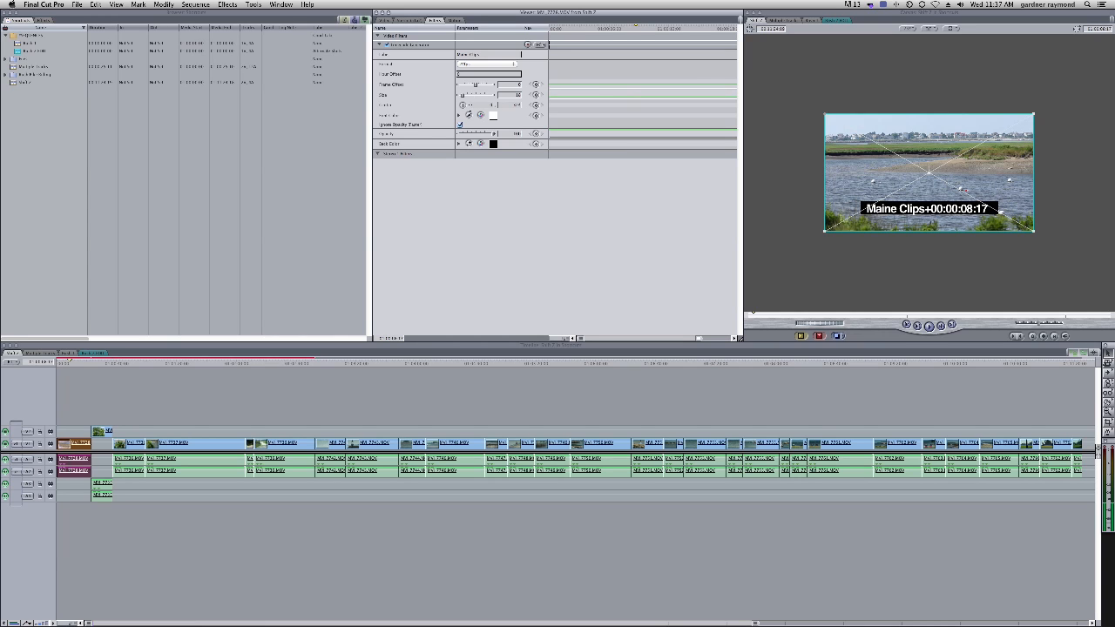
click(463, 105)
click(879, 132)
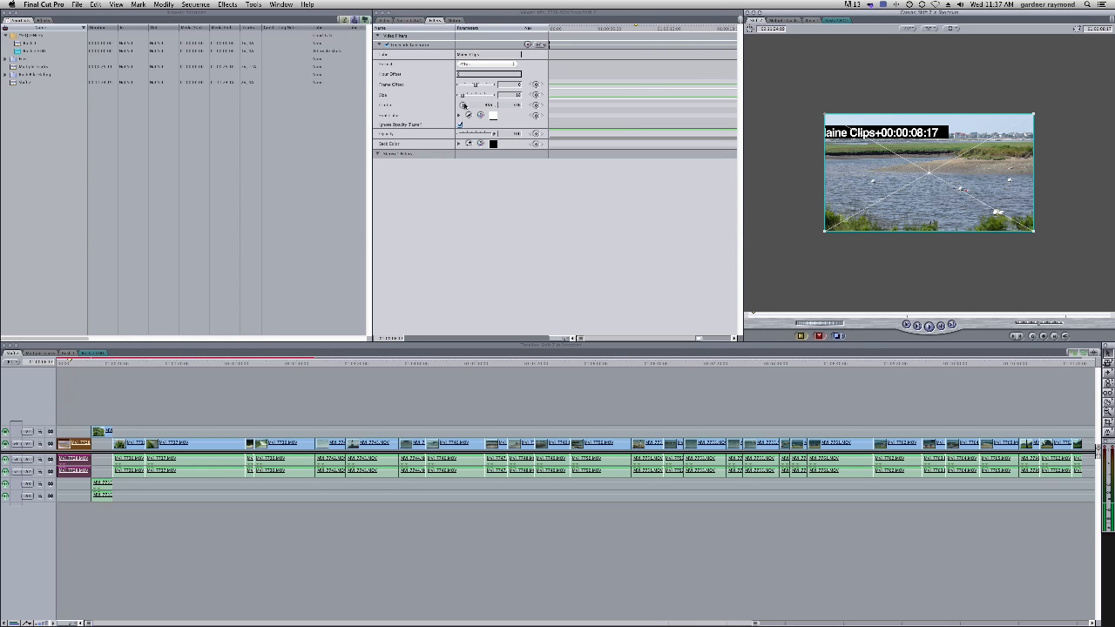
click(463, 105)
click(937, 210)
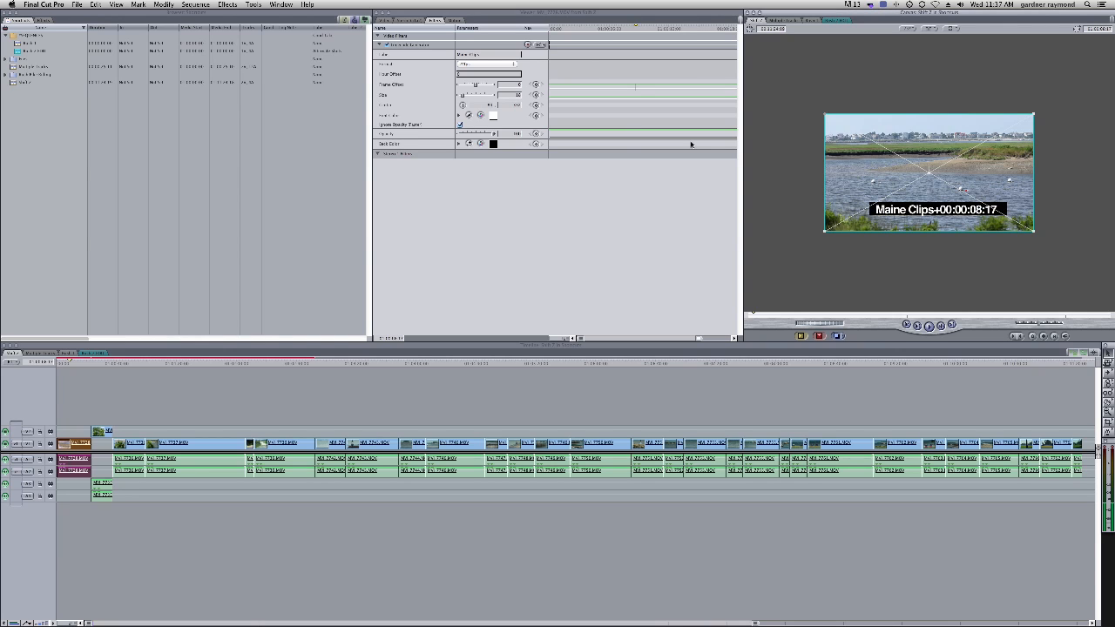
click(482, 105)
text(0)
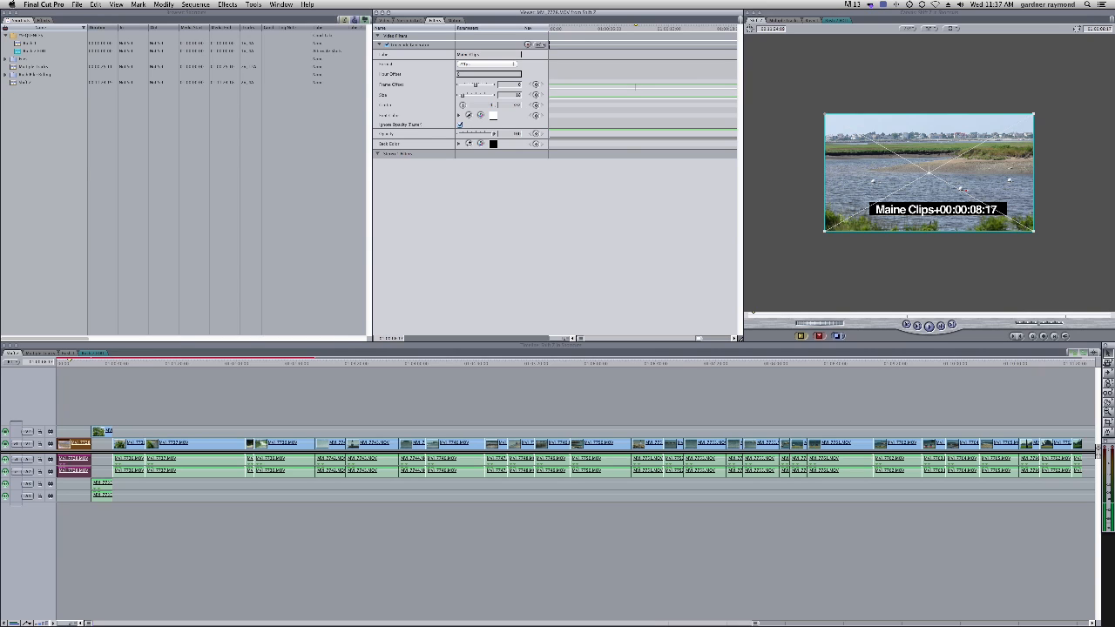
key(Return)
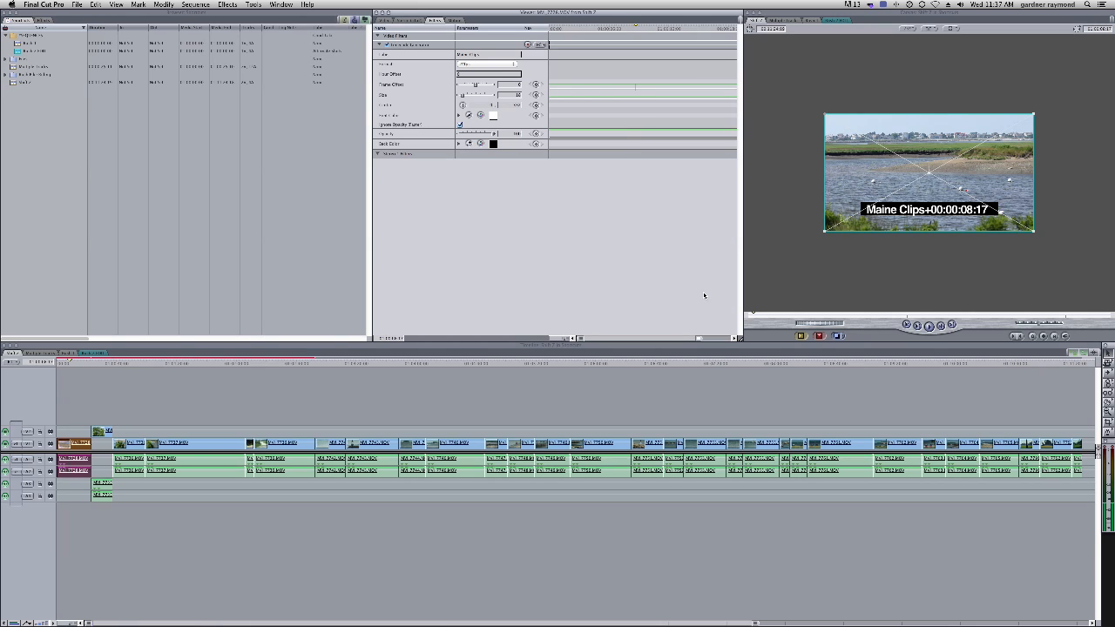
Scrub the playhead through the start of the sequence and step frame by frame
click(71, 362)
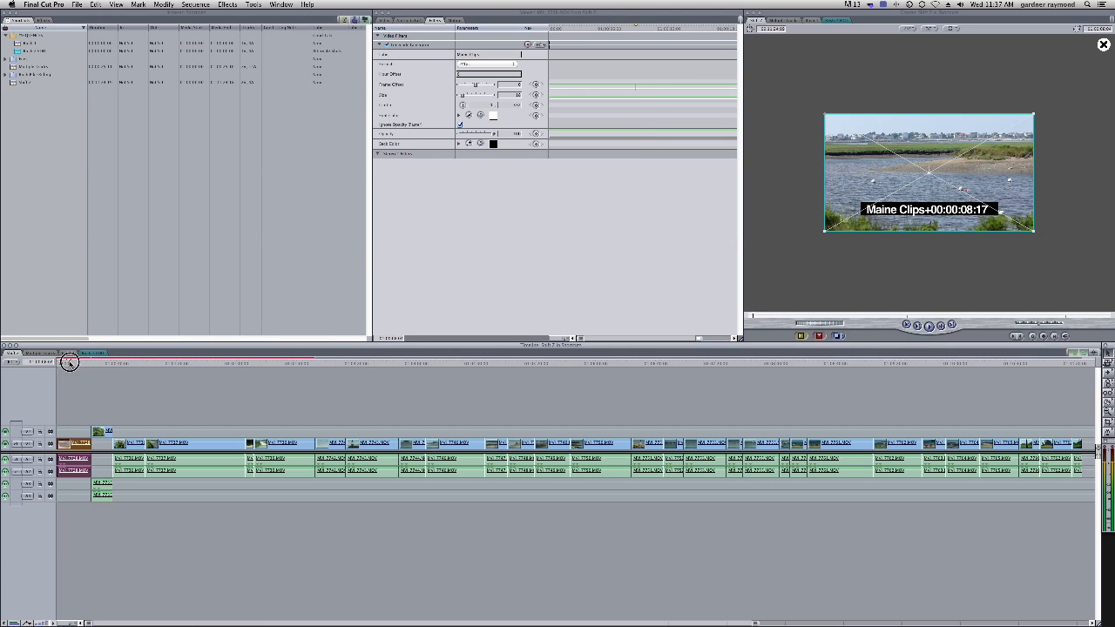
drag(72, 362, 90, 364)
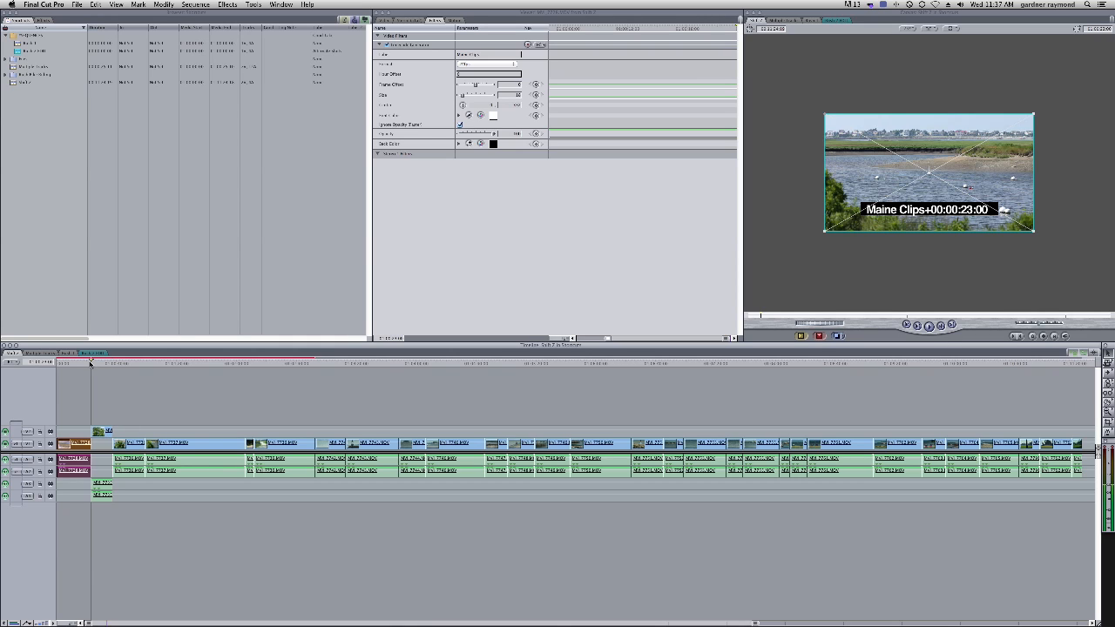
key(Right)
key(Left)
Apply the last used Timecode Generator filter to the short clip on V2 and change its timecode format
click(98, 432)
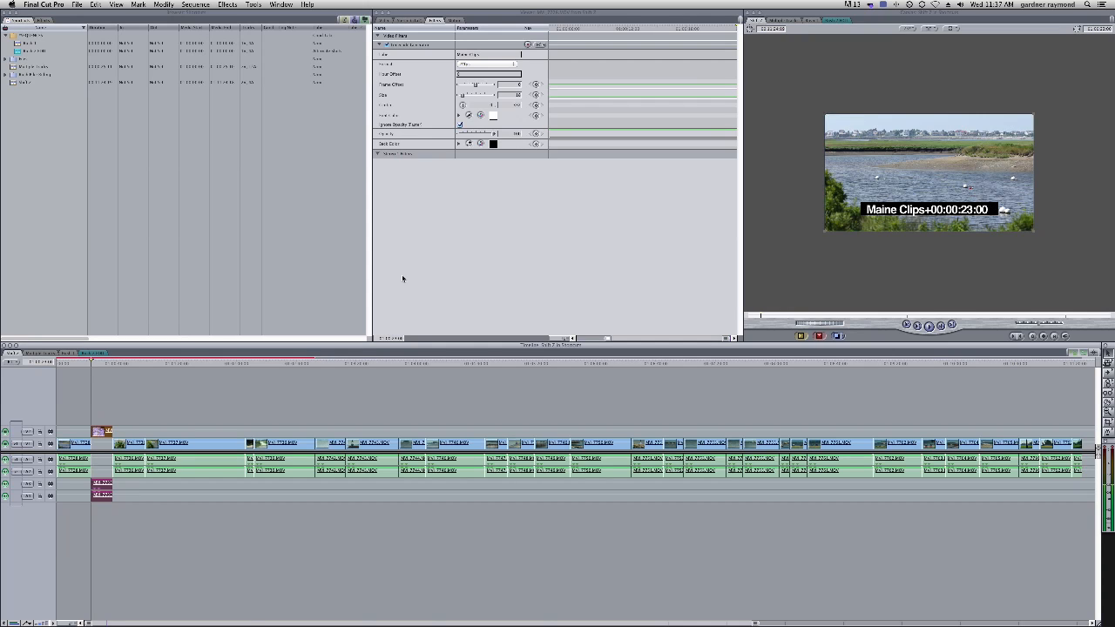
click(228, 4)
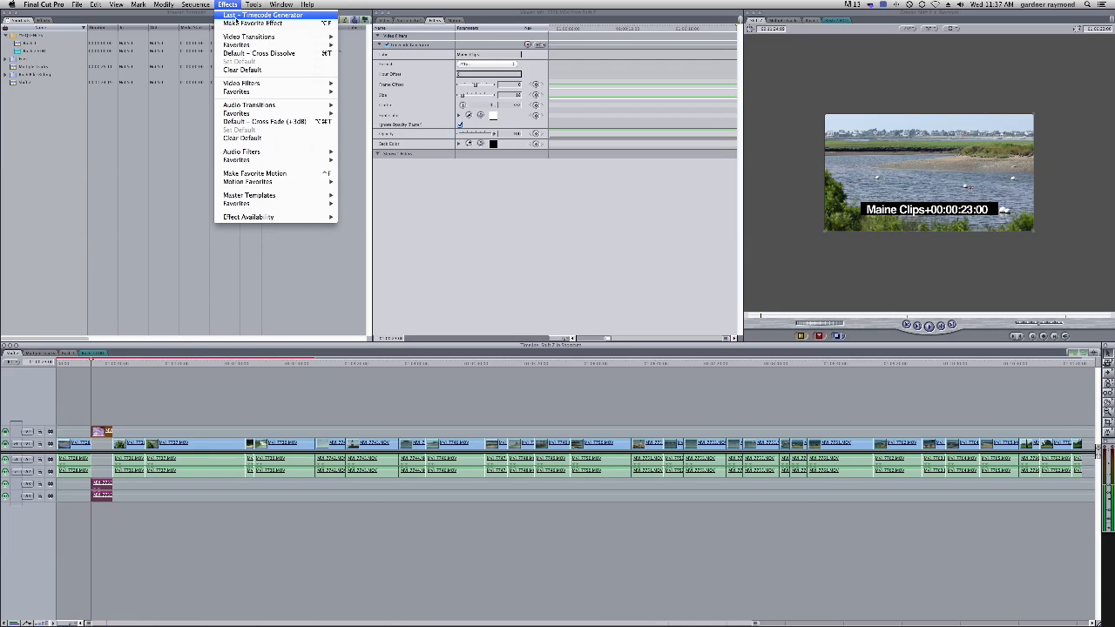
click(234, 19)
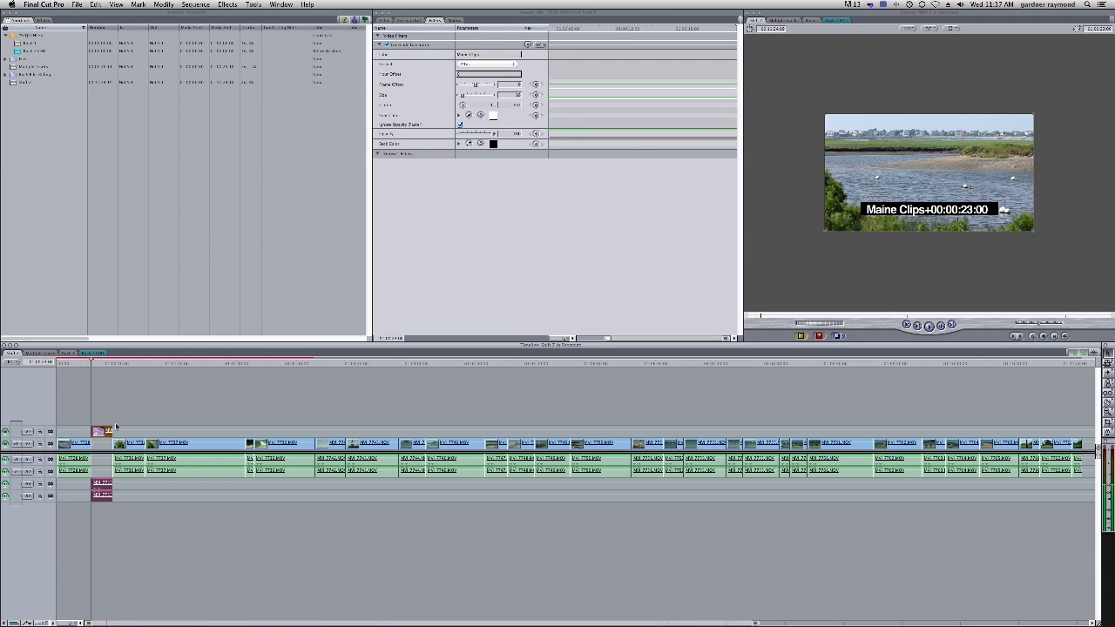
click(88, 431)
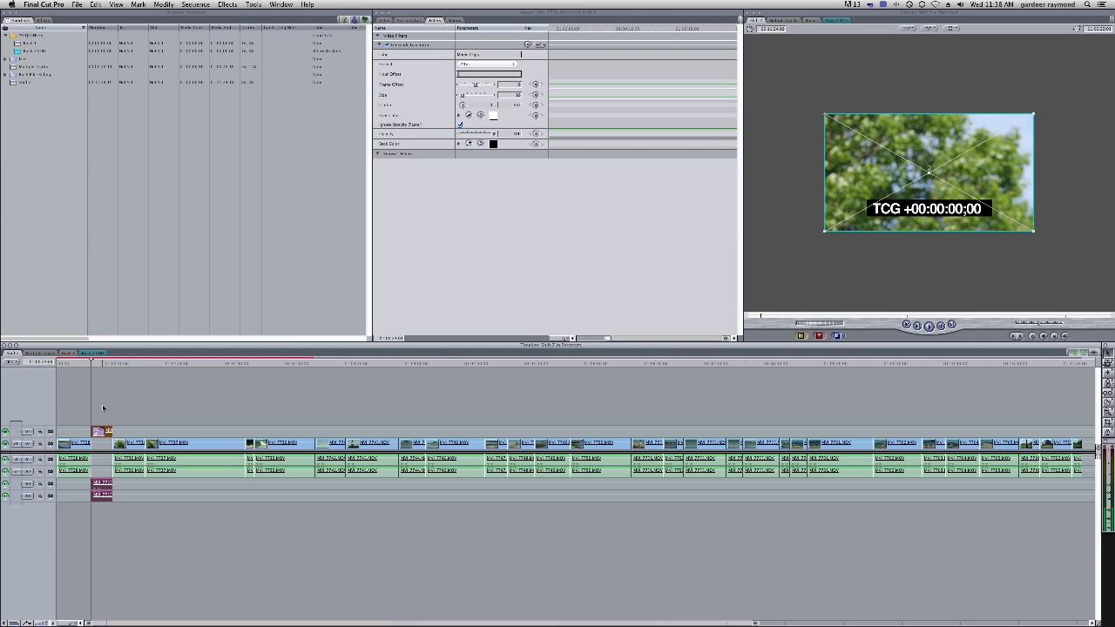
mouse_move(92, 361)
mouse_down()
mouse_move(115, 362)
mouse_move(105, 363)
mouse_up()
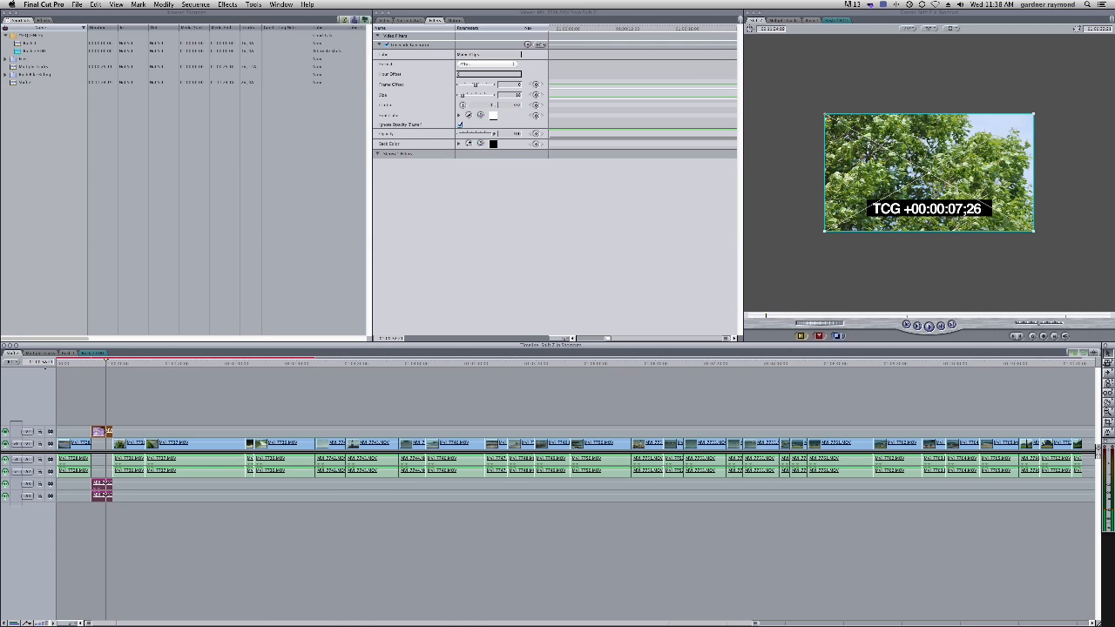
double_click(104, 434)
drag(495, 64, 496, 41)
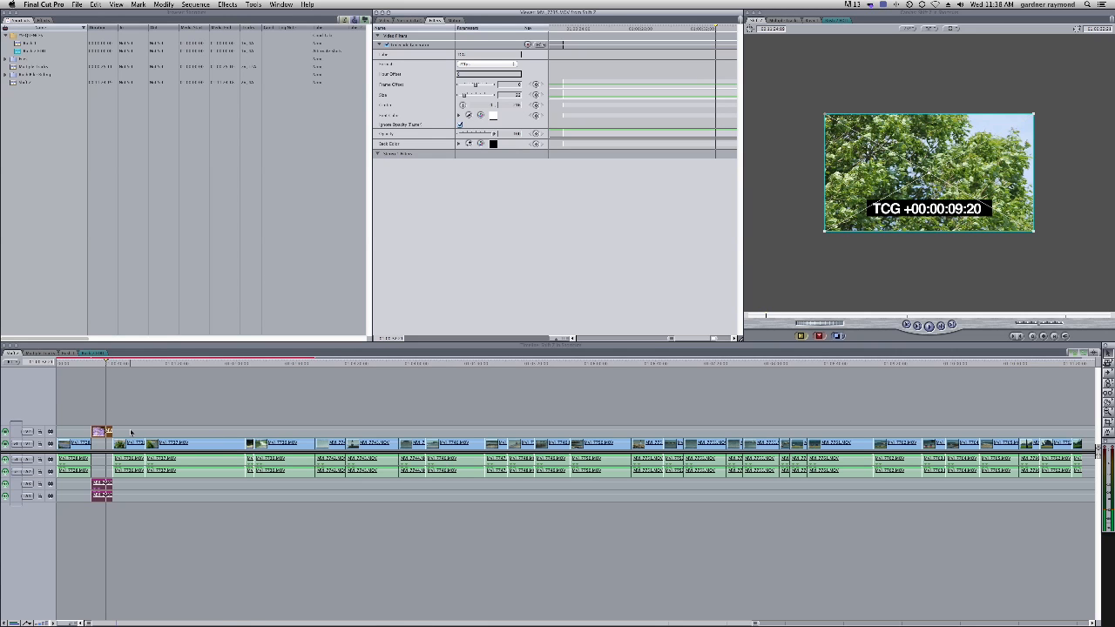
Move the short clip down onto V1 and remove its filter attributes
drag(102, 433, 103, 445)
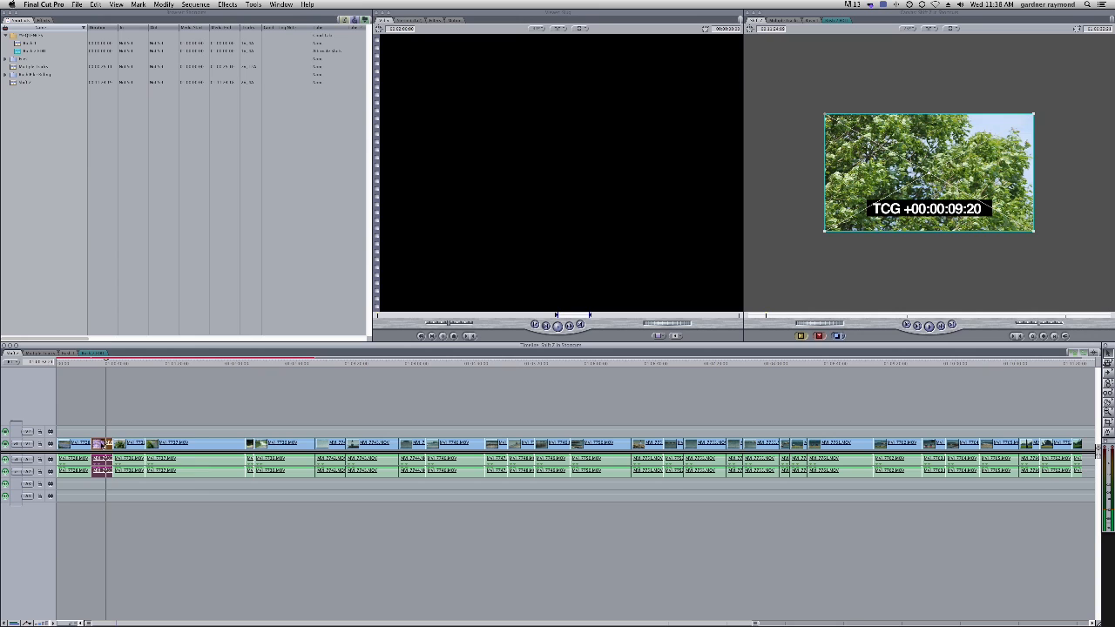
right_click(103, 442)
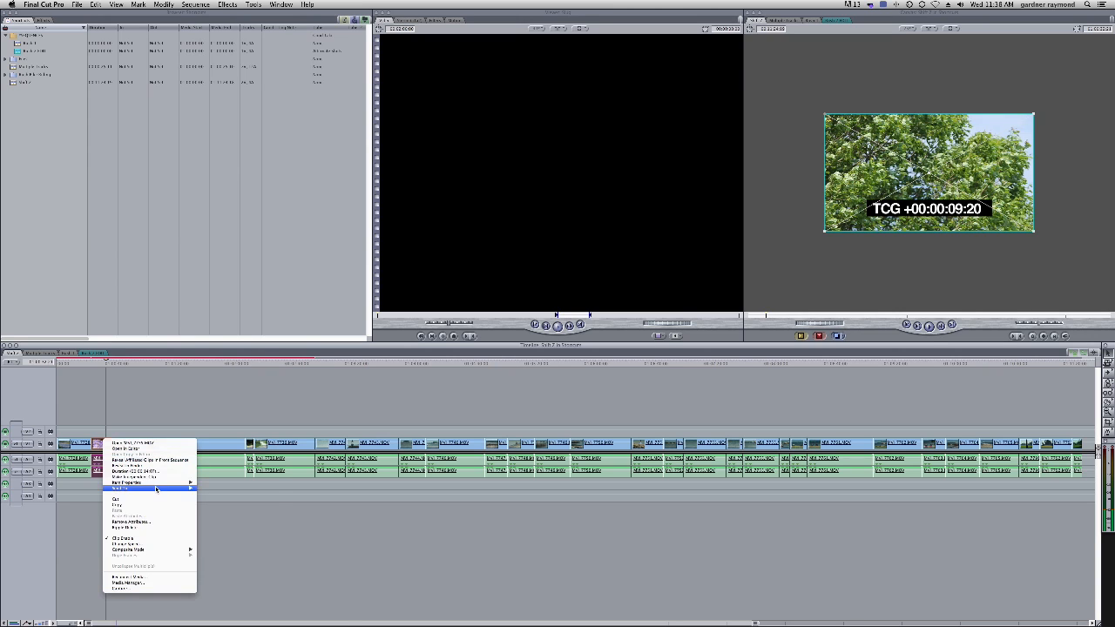
click(151, 522)
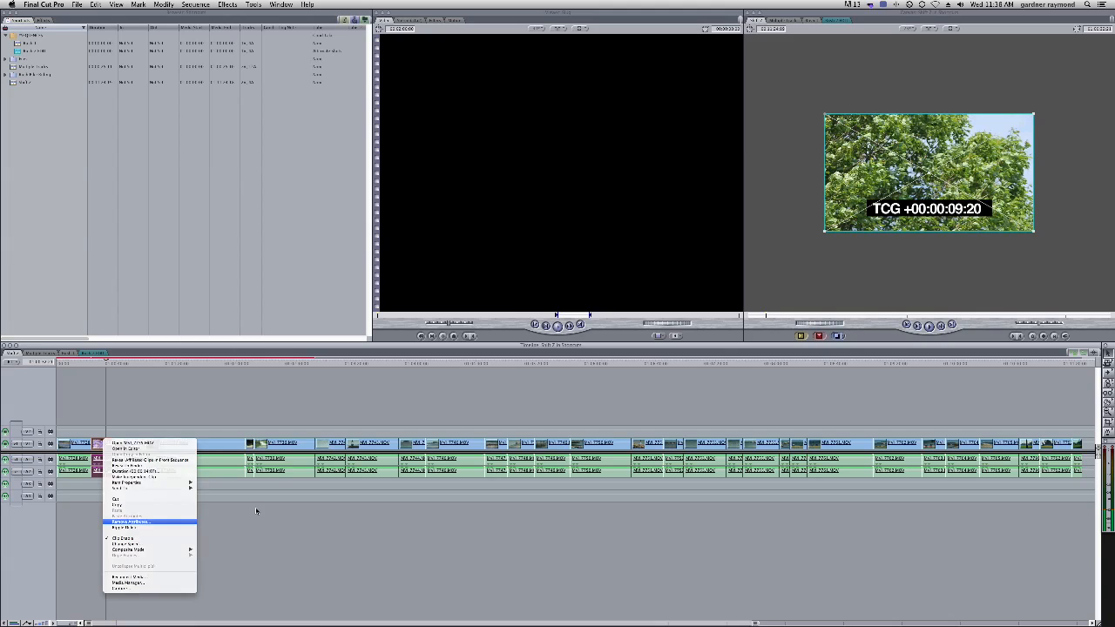
click(460, 214)
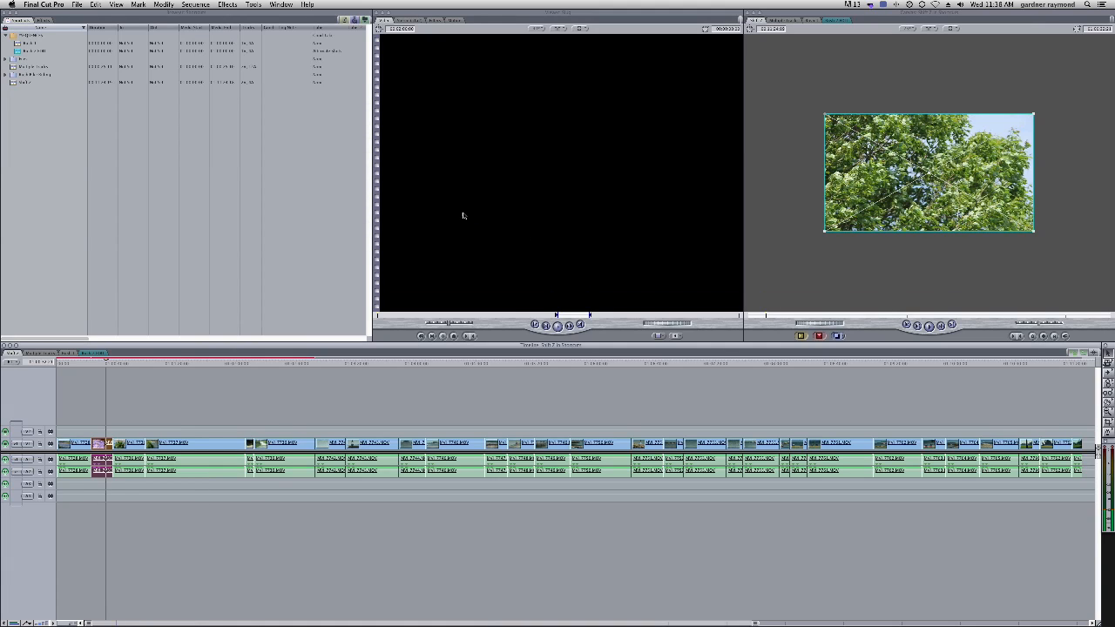
Remove the filter attributes from the first clip in the sequence
right_click(101, 441)
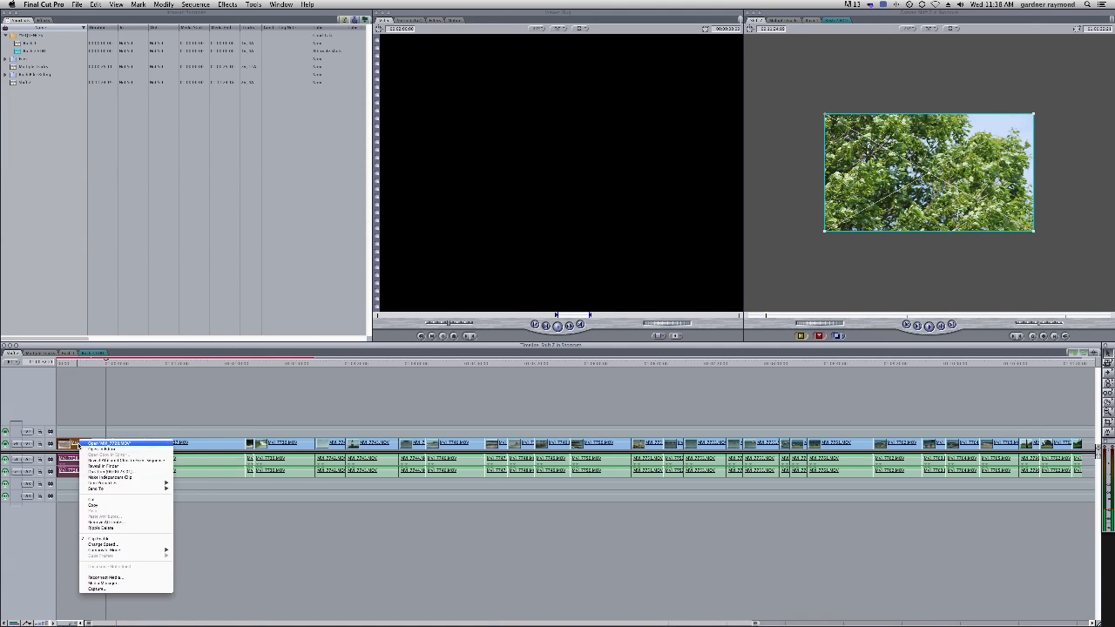
click(132, 523)
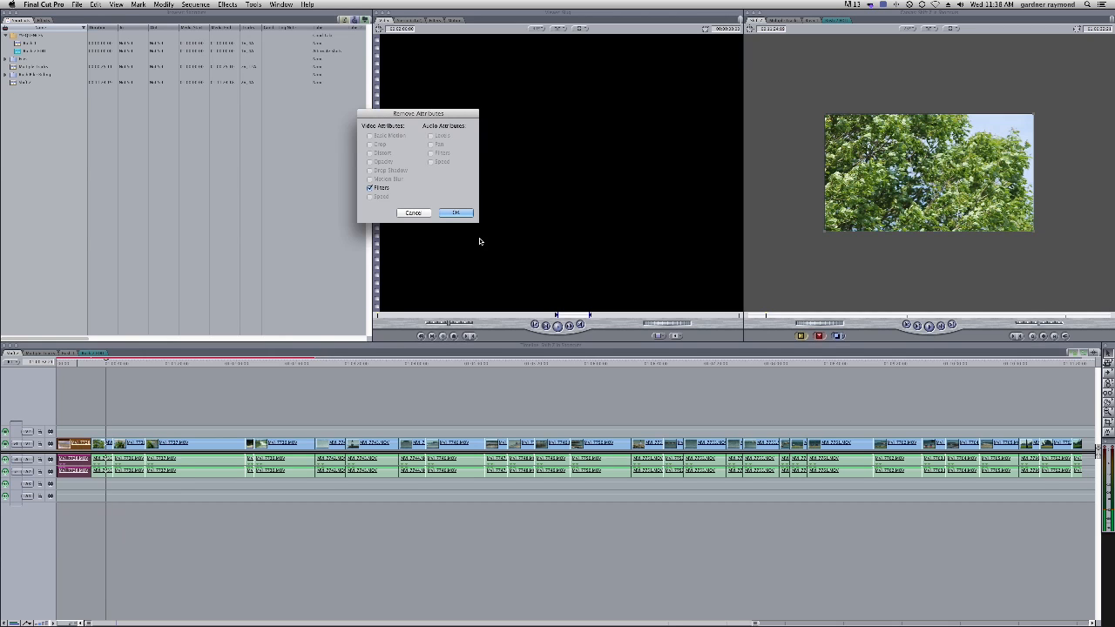
key(Return)
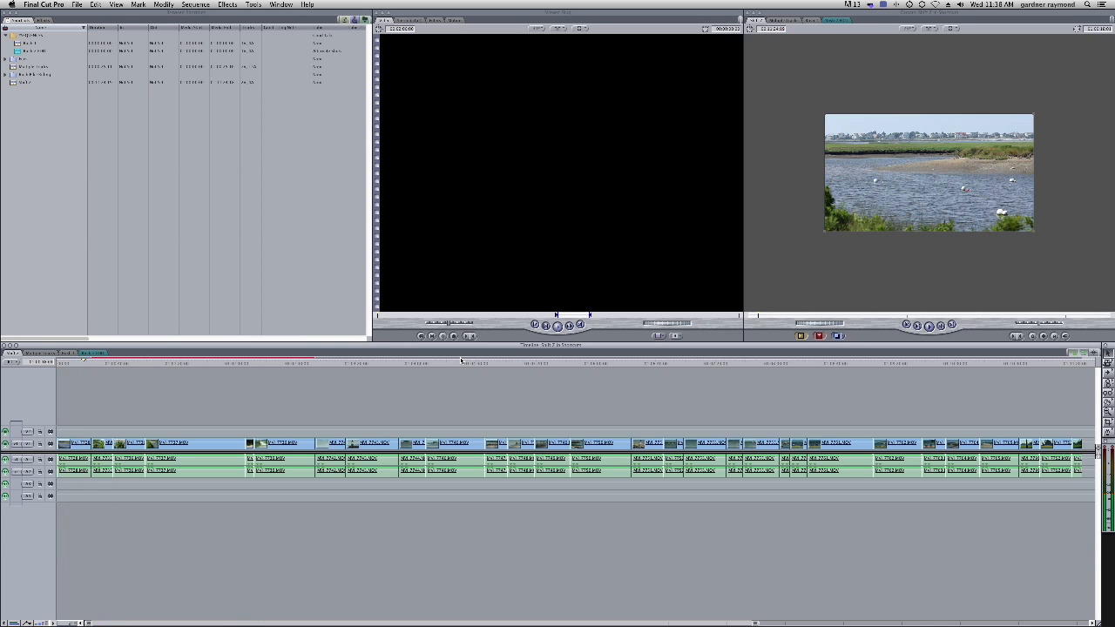
Create a Text generator and place it on track V2 above the sequence
click(677, 337)
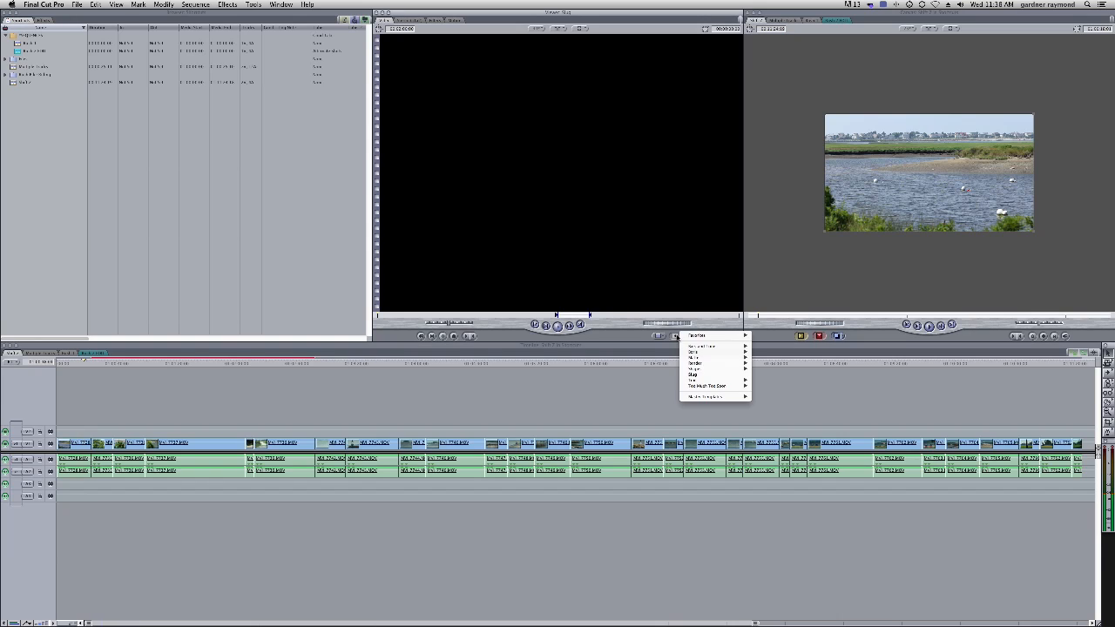
mouse_move(704, 381)
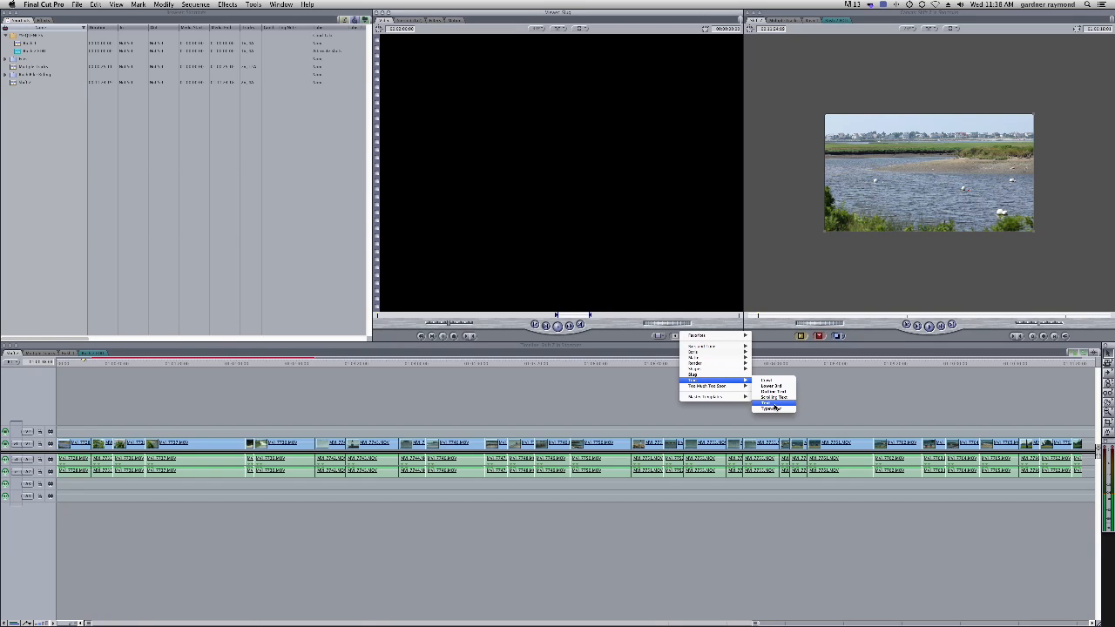
click(774, 405)
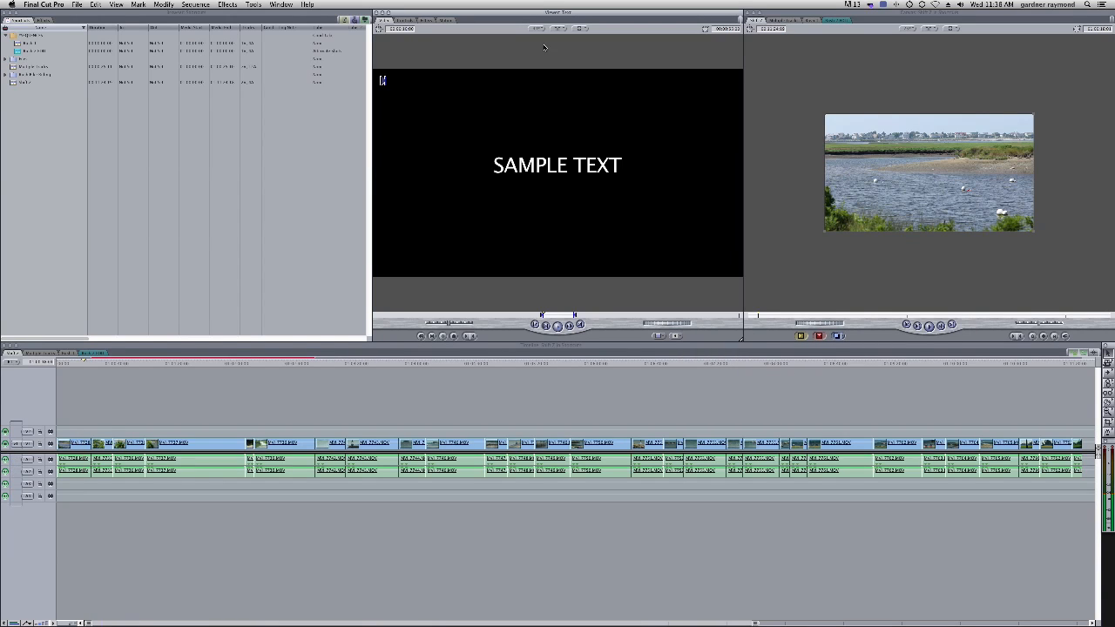
click(410, 21)
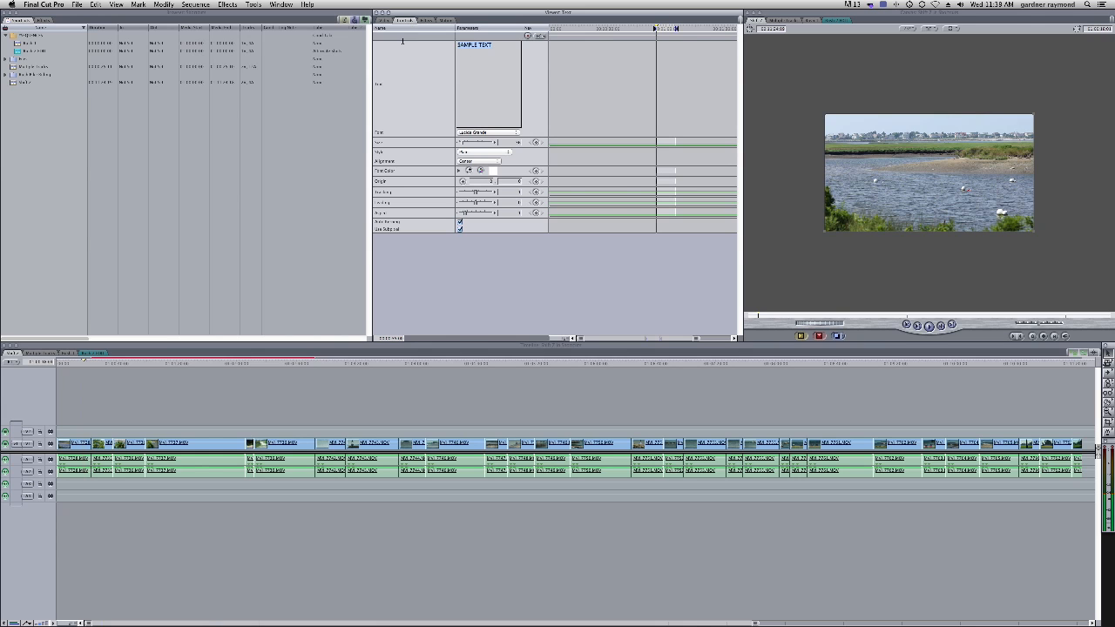
drag(551, 157, 46, 431)
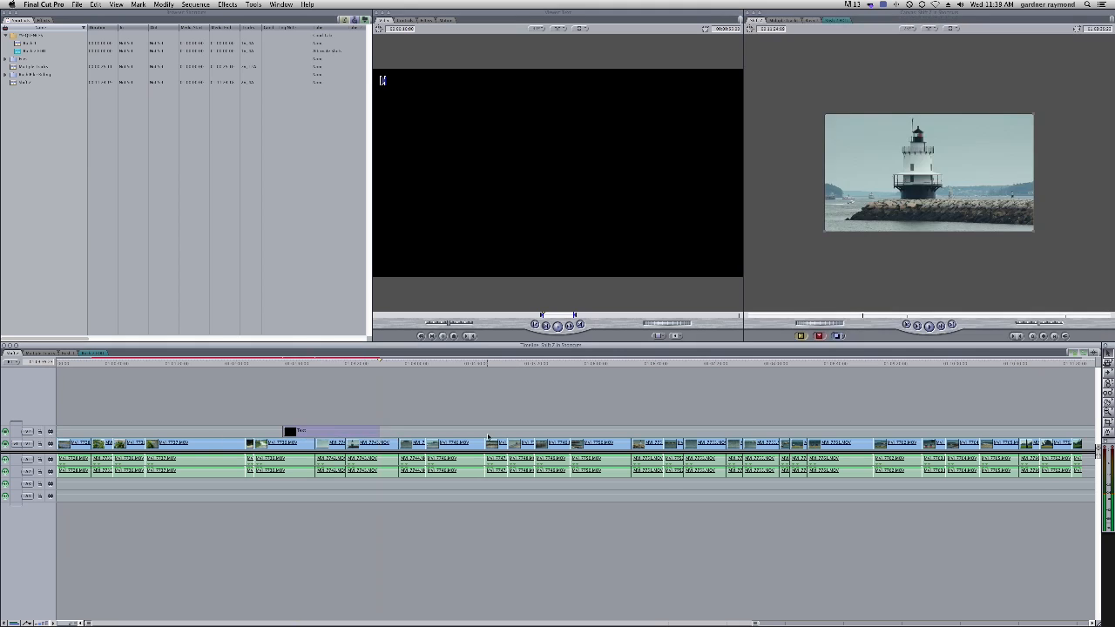
Extend the text clip on V2 at both ends so it spans the whole sequence
drag(380, 431, 602, 434)
drag(284, 431, 189, 431)
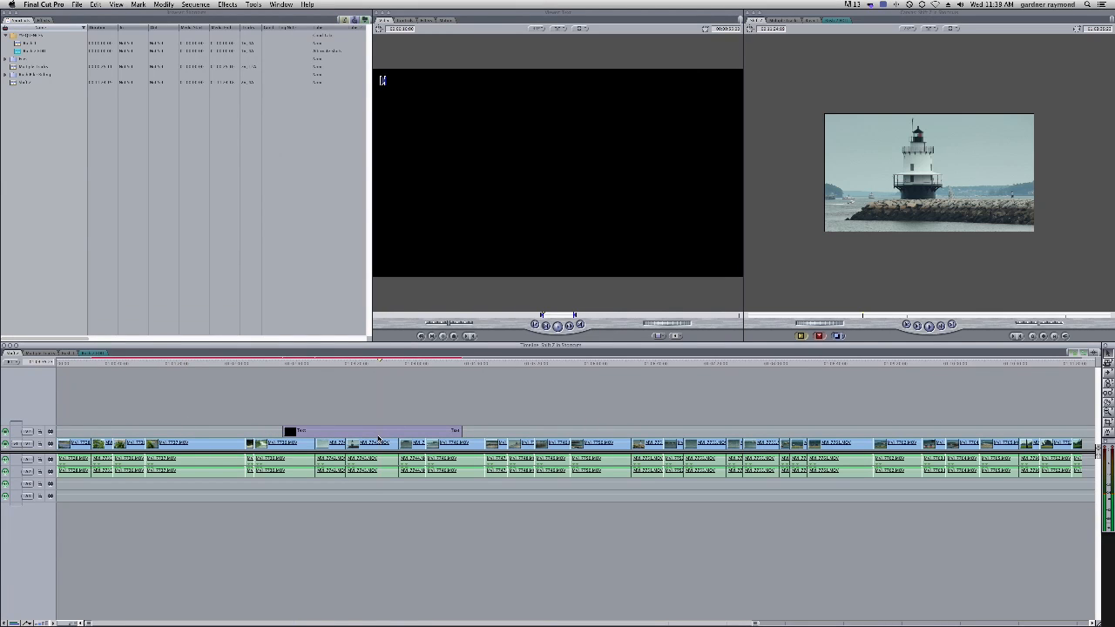
drag(283, 431, 164, 429)
drag(462, 430, 462, 431)
click(384, 433)
double_click(384, 433)
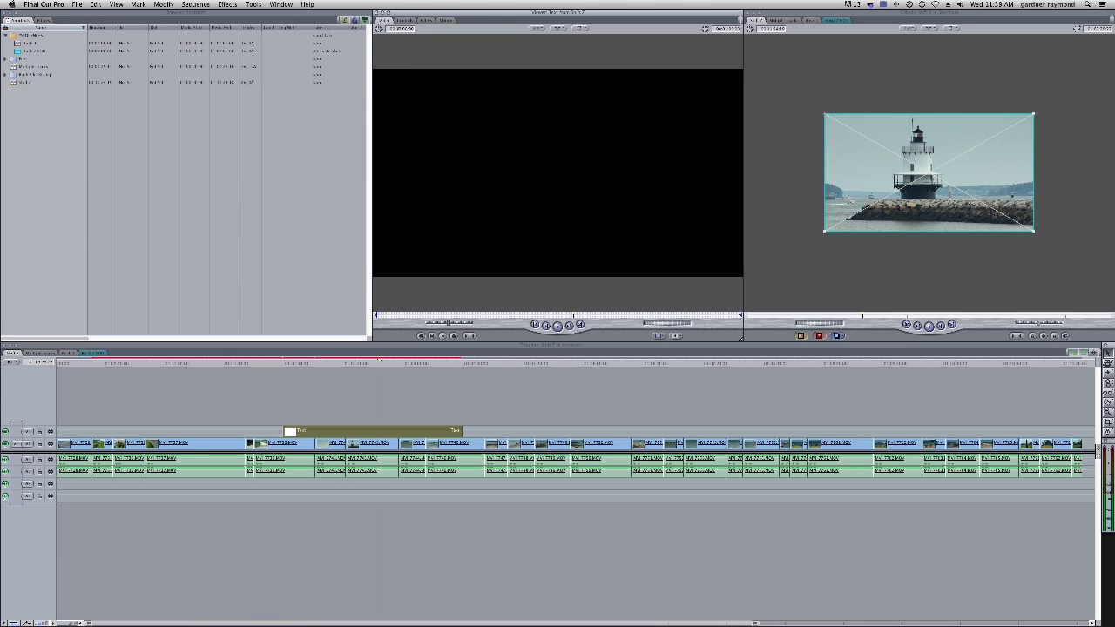
drag(461, 430, 1085, 431)
drag(286, 431, 200, 431)
drag(321, 433, 63, 438)
drag(875, 431, 1083, 429)
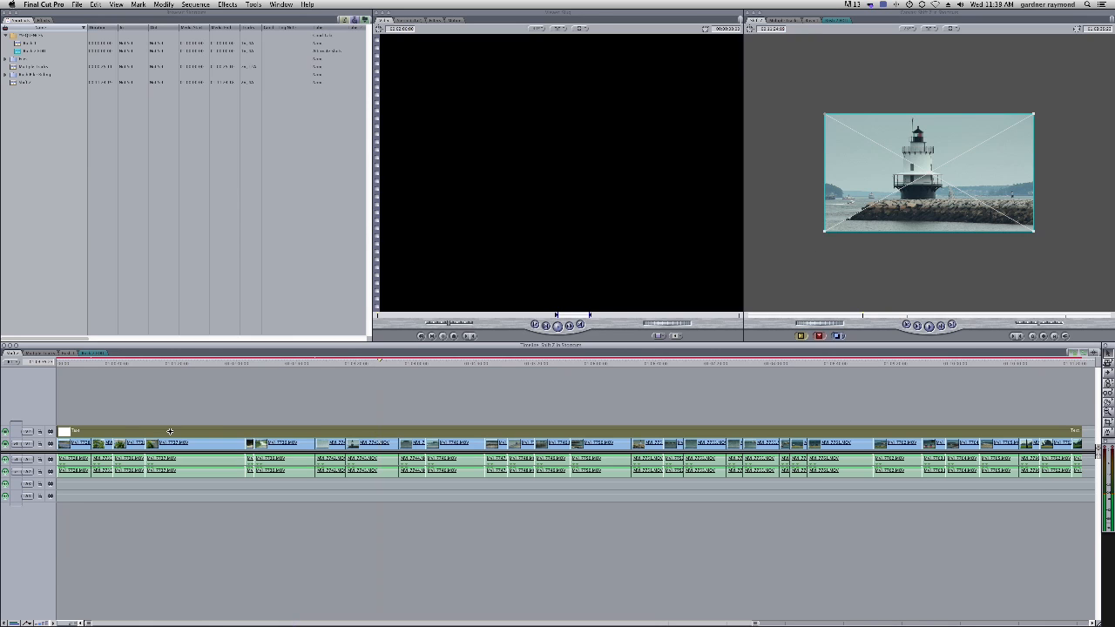
Apply the last used Timecode Generator filter to the full-length text clip and change its timecode format
click(228, 5)
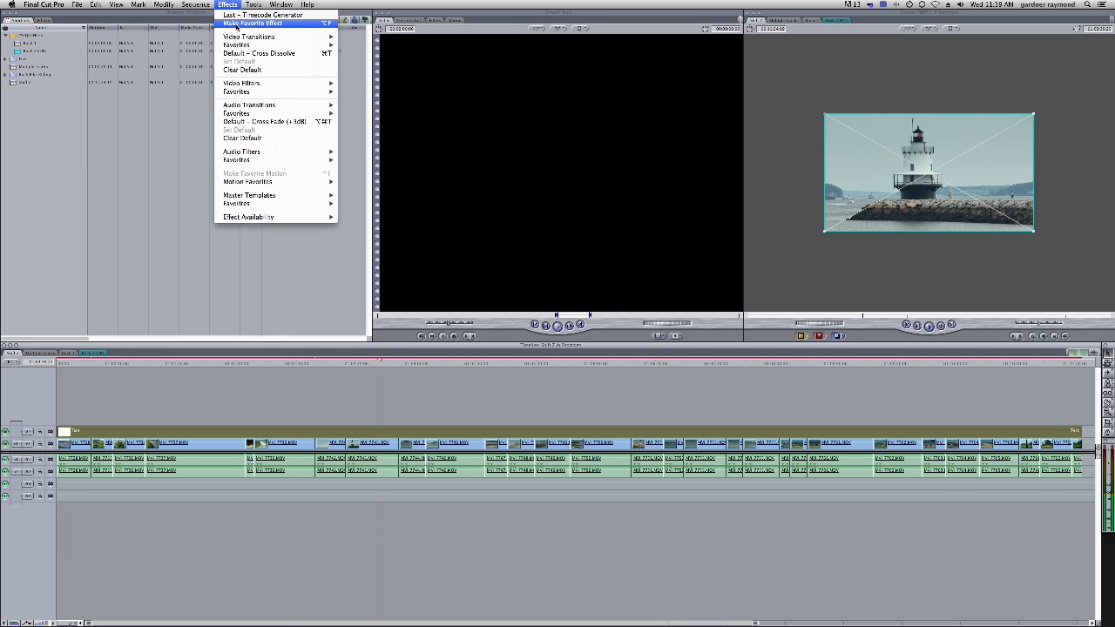
click(239, 16)
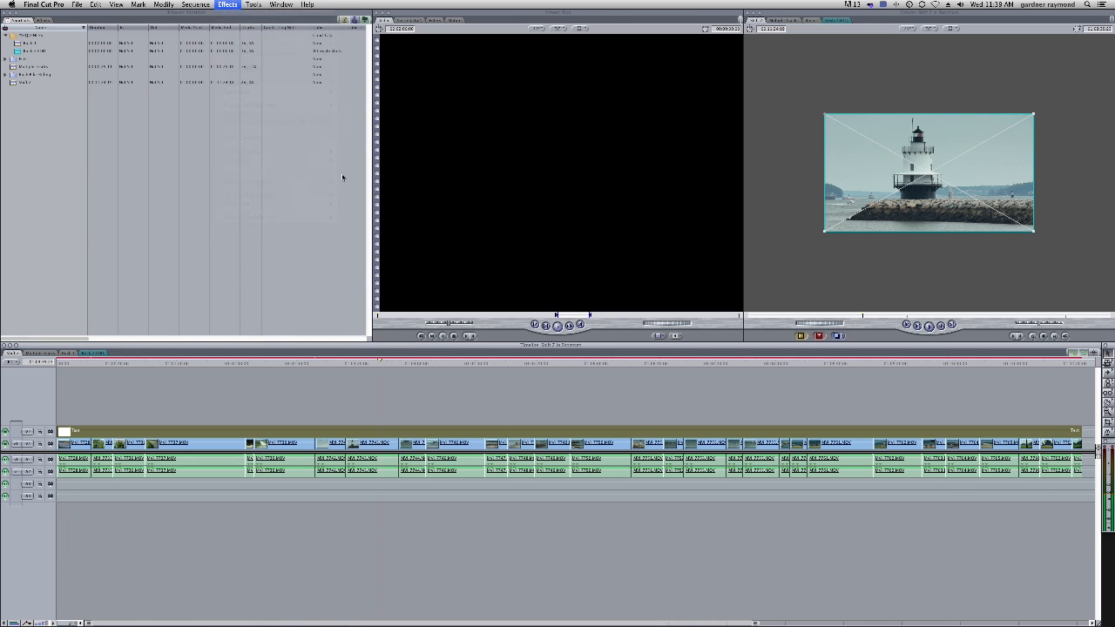
double_click(454, 430)
click(402, 20)
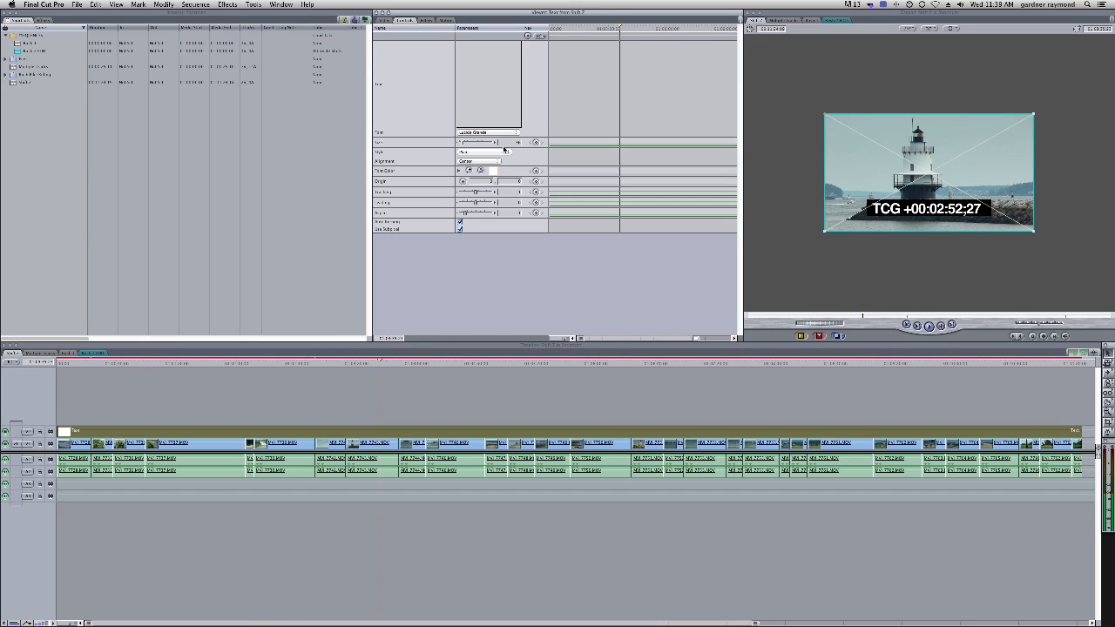
click(424, 20)
click(512, 67)
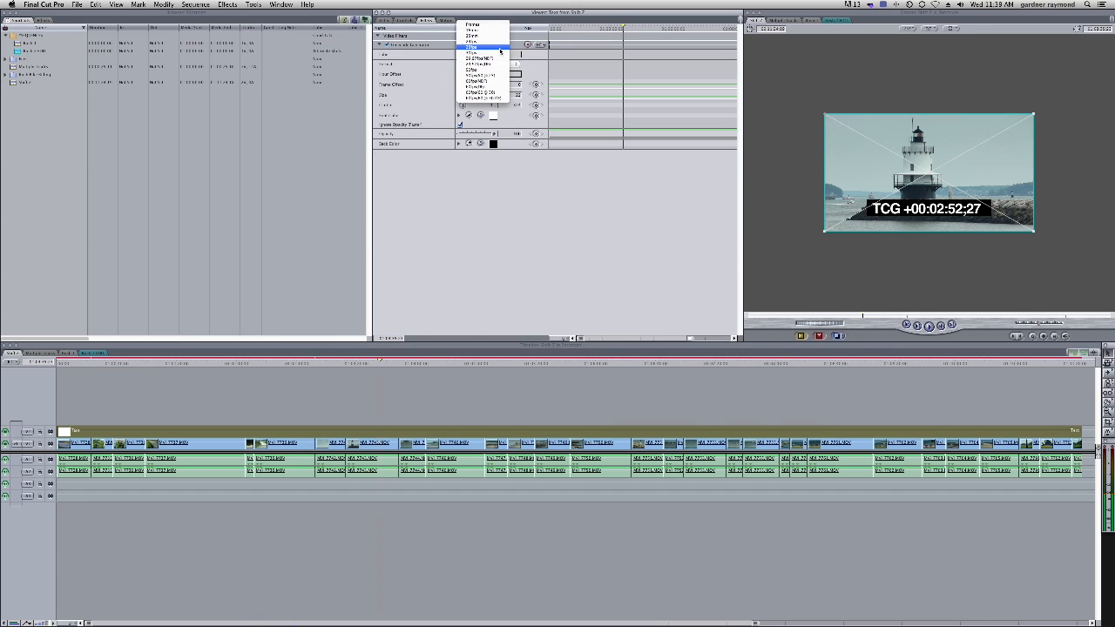
click(485, 46)
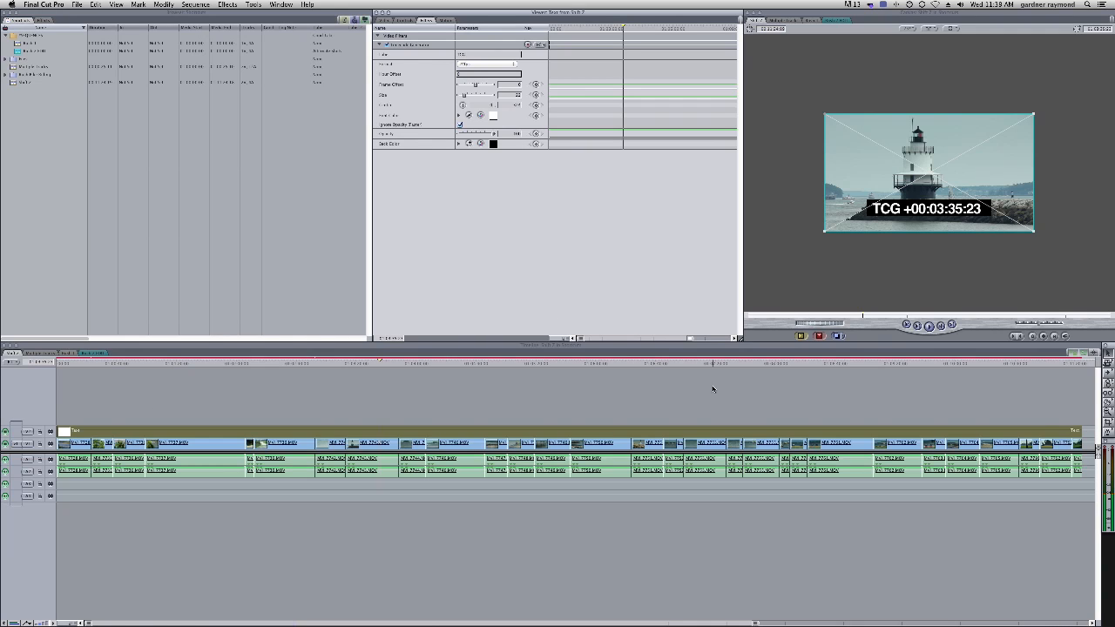
Scrub and jump the playhead through the sequence to check the timecode overlay
drag(699, 365, 788, 364)
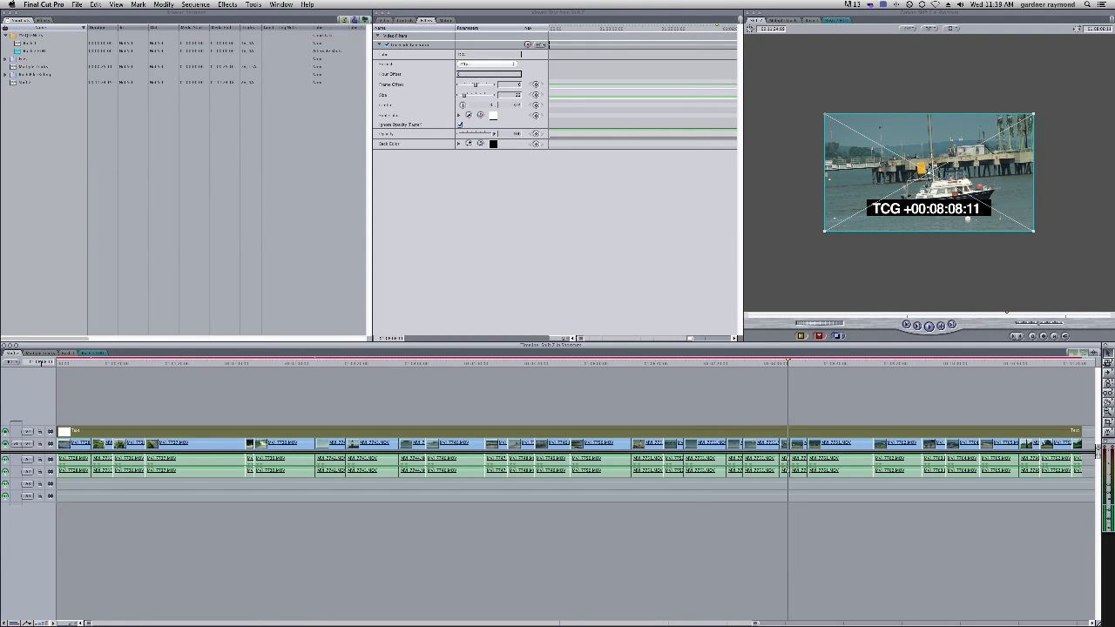
drag(948, 364, 702, 366)
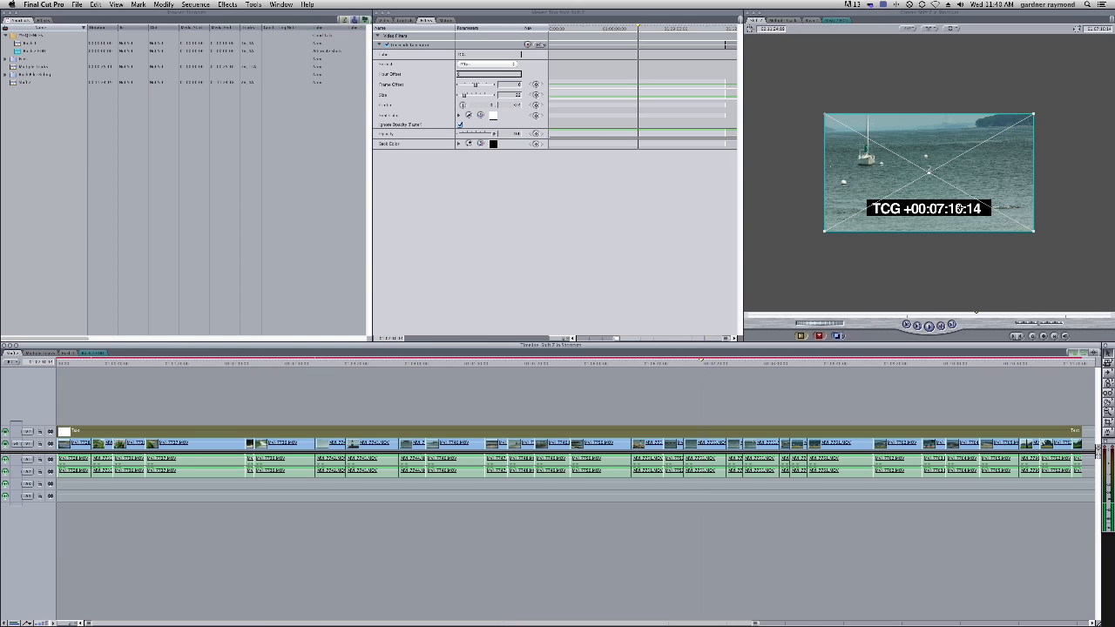
click(809, 366)
click(902, 366)
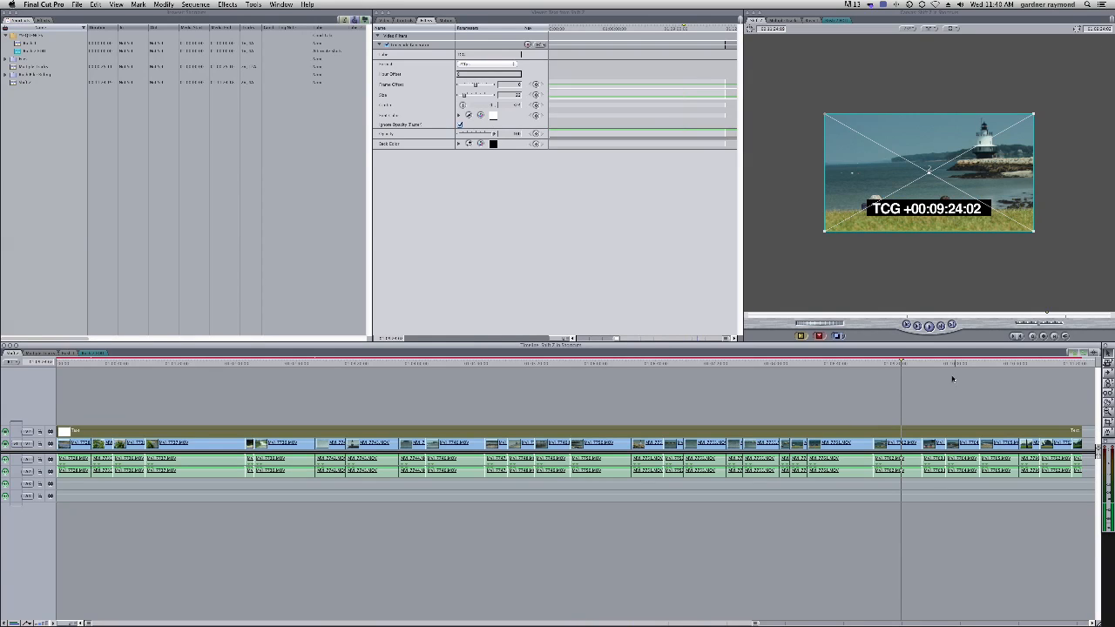
click(930, 366)
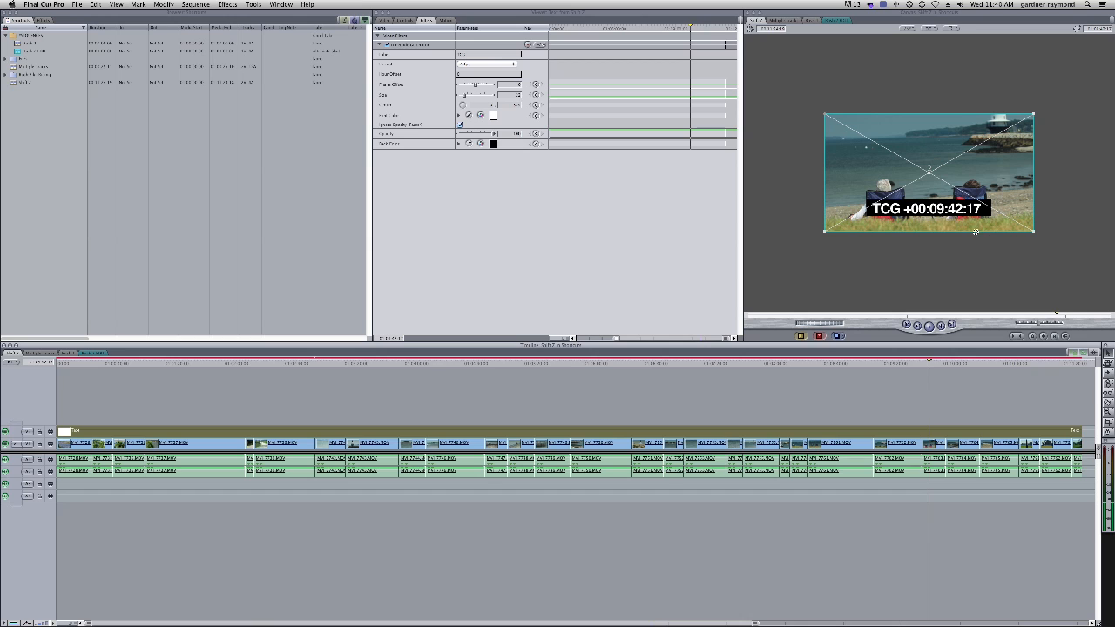
click(1001, 362)
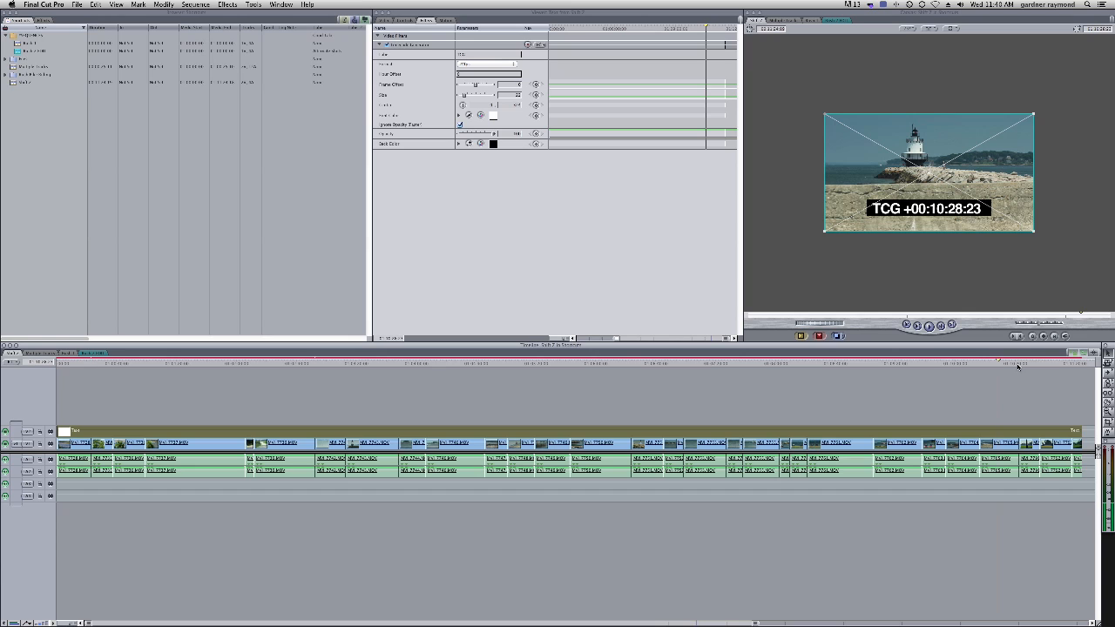
click(1005, 364)
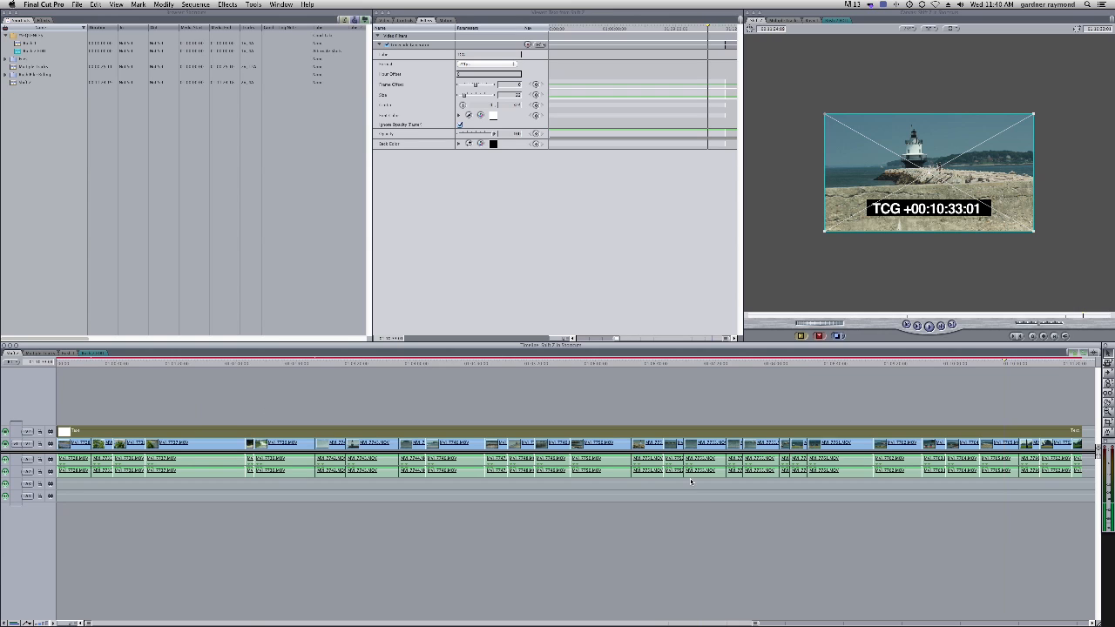
Delete the text clip from V2 and return the playhead to the start
key(Delete)
click(82, 362)
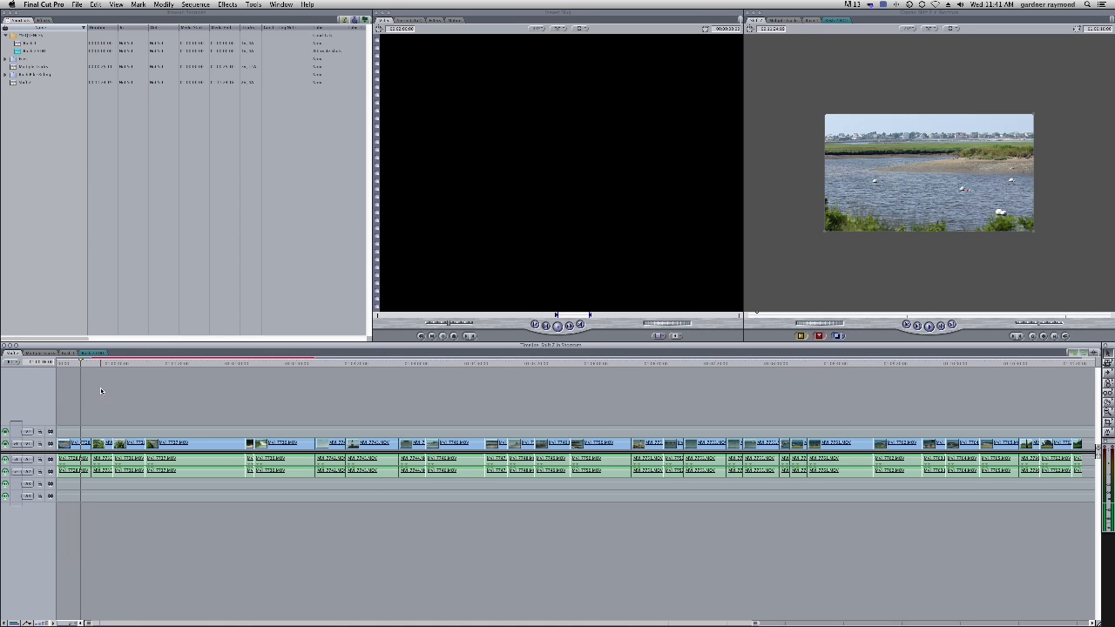
click(77, 5)
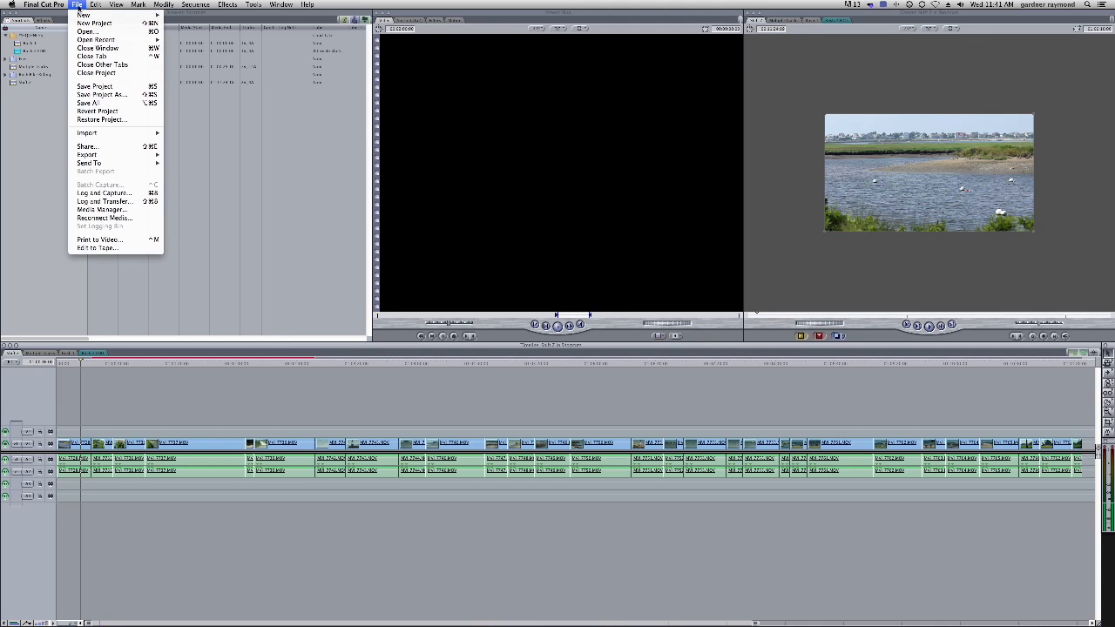
click(104, 210)
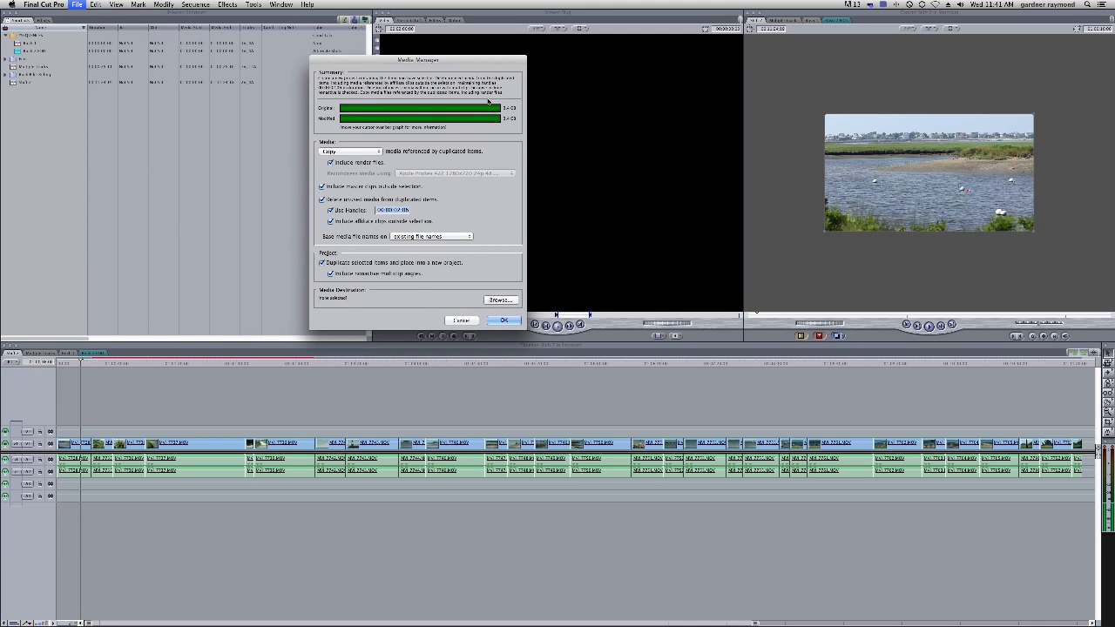
mouse_move(471, 118)
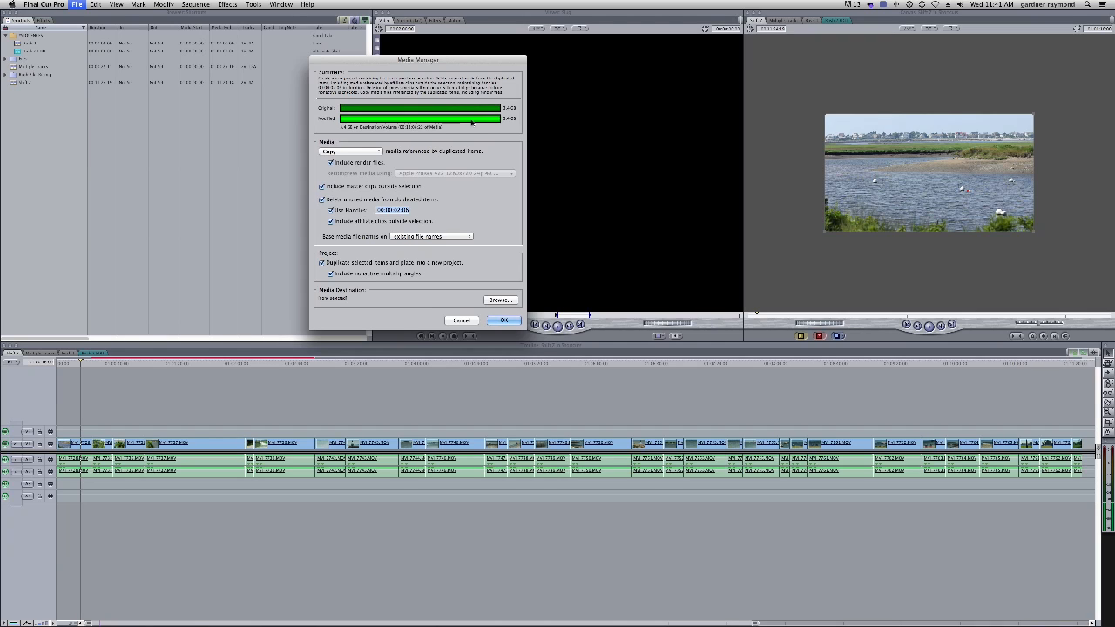
click(380, 154)
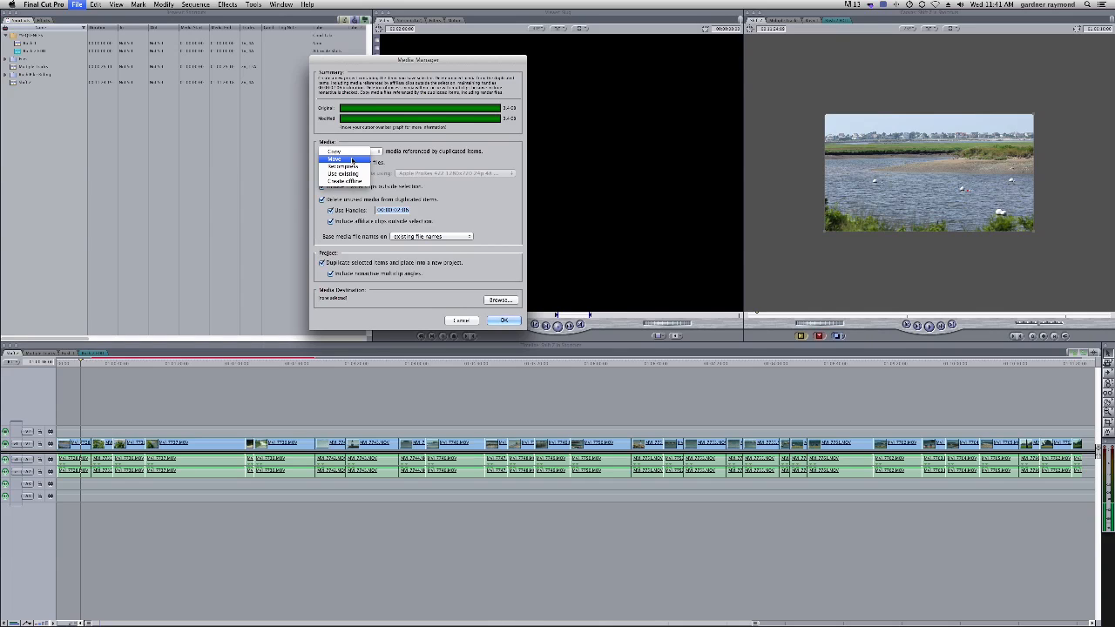
click(351, 154)
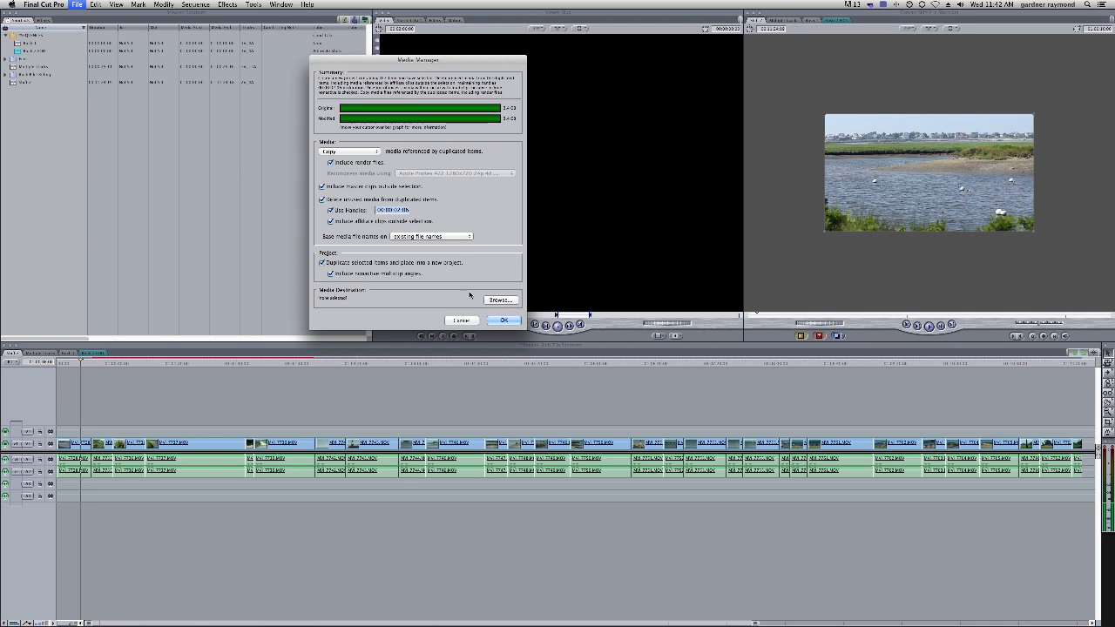
click(462, 321)
Open the lake clip and then the cycling clip from V1 in the Viewer
drag(251, 364, 344, 376)
click(339, 377)
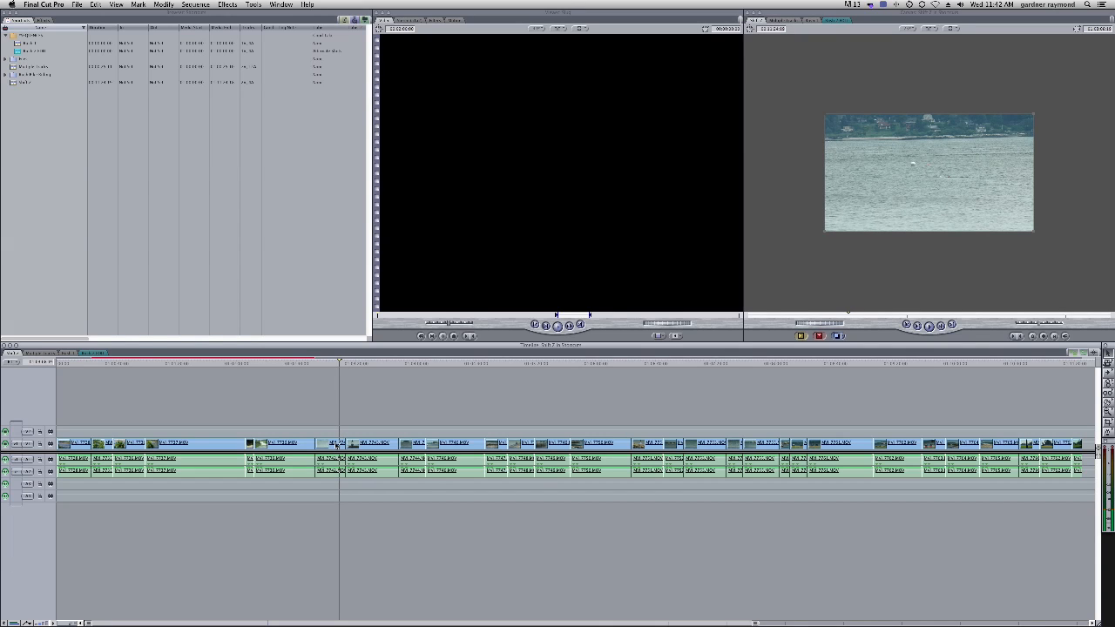
click(333, 444)
click(116, 4)
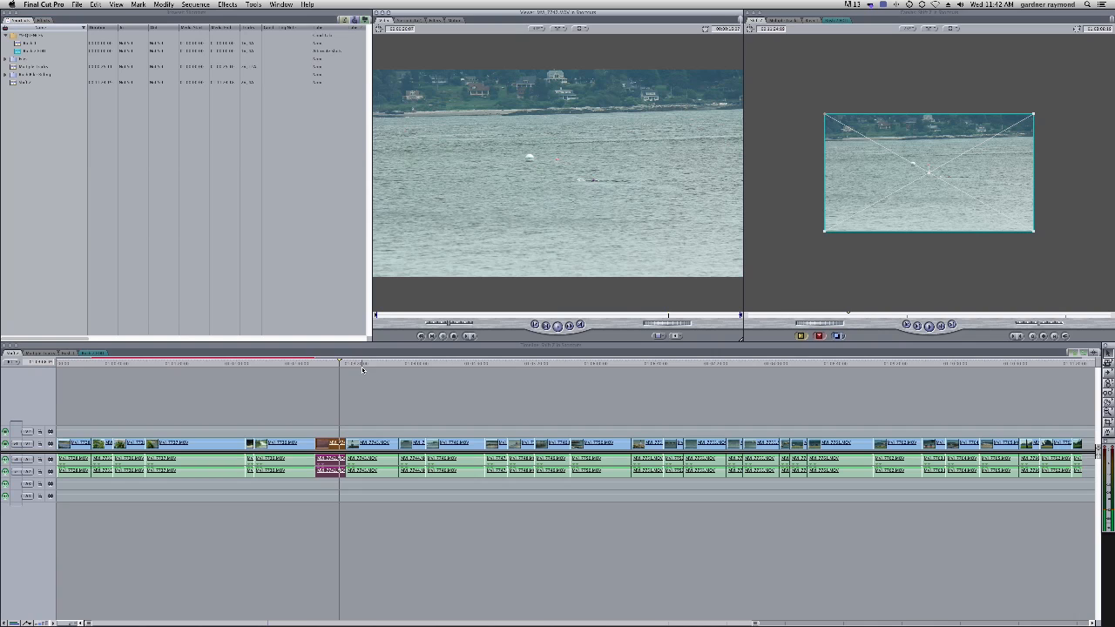
click(293, 366)
drag(293, 366, 299, 366)
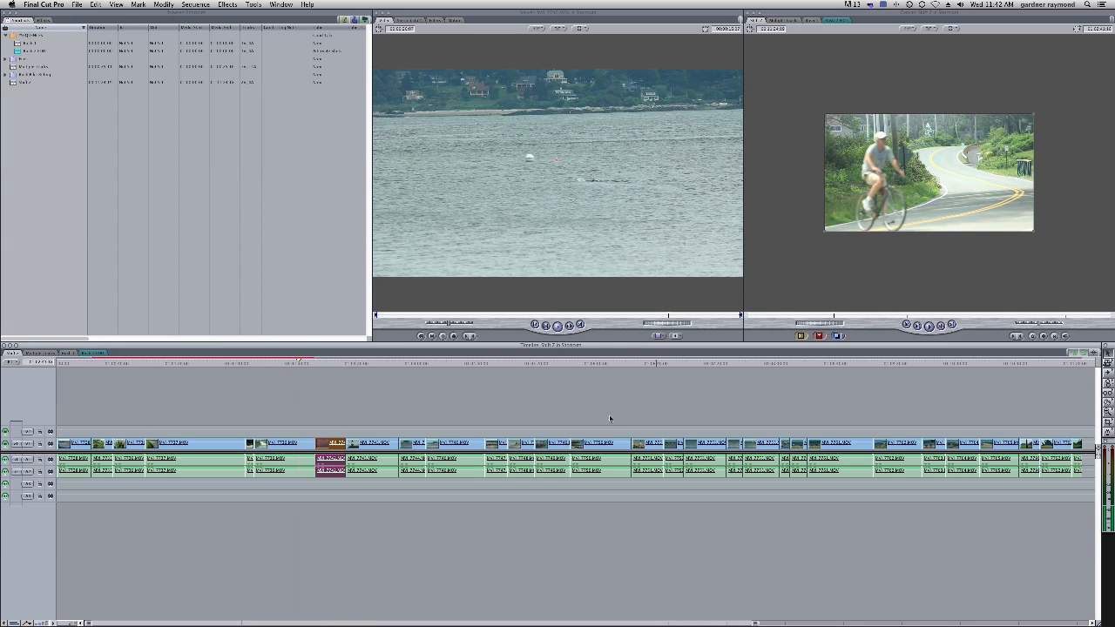
click(304, 447)
key(Return)
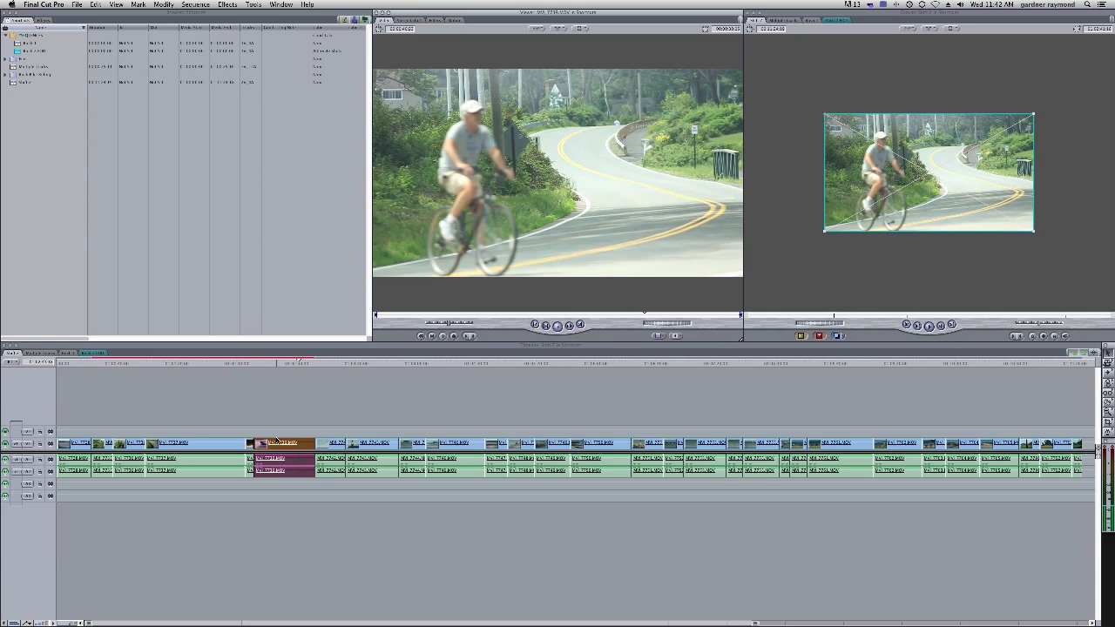
Cut the cycling clip at the playhead with the Razor Blade and ripple delete the section after the cut
click(278, 363)
key(b)
click(278, 444)
key(shift+Delete)
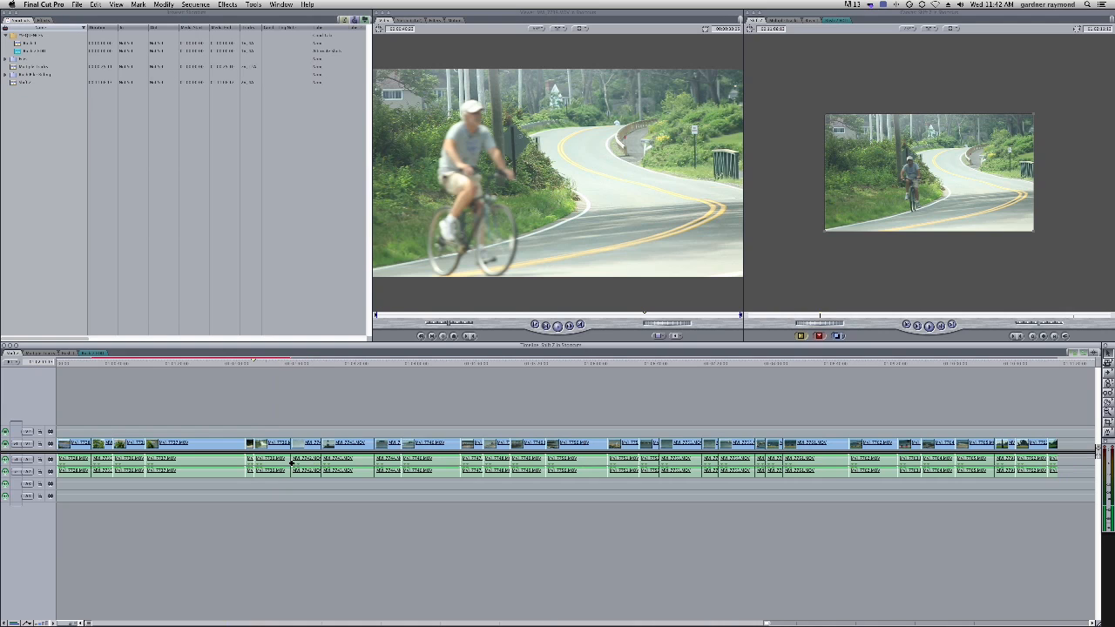
Open the shortened cycling clip in the Viewer and move its Out point slightly earlier
click(264, 363)
click(268, 446)
double_click(268, 446)
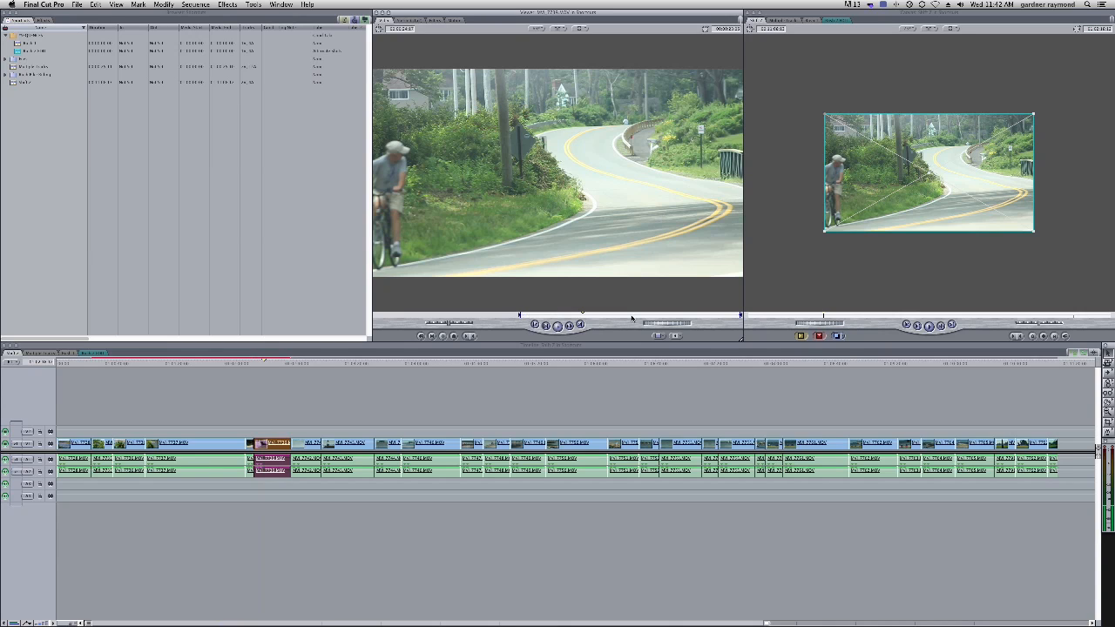
drag(740, 315, 710, 315)
click(278, 471)
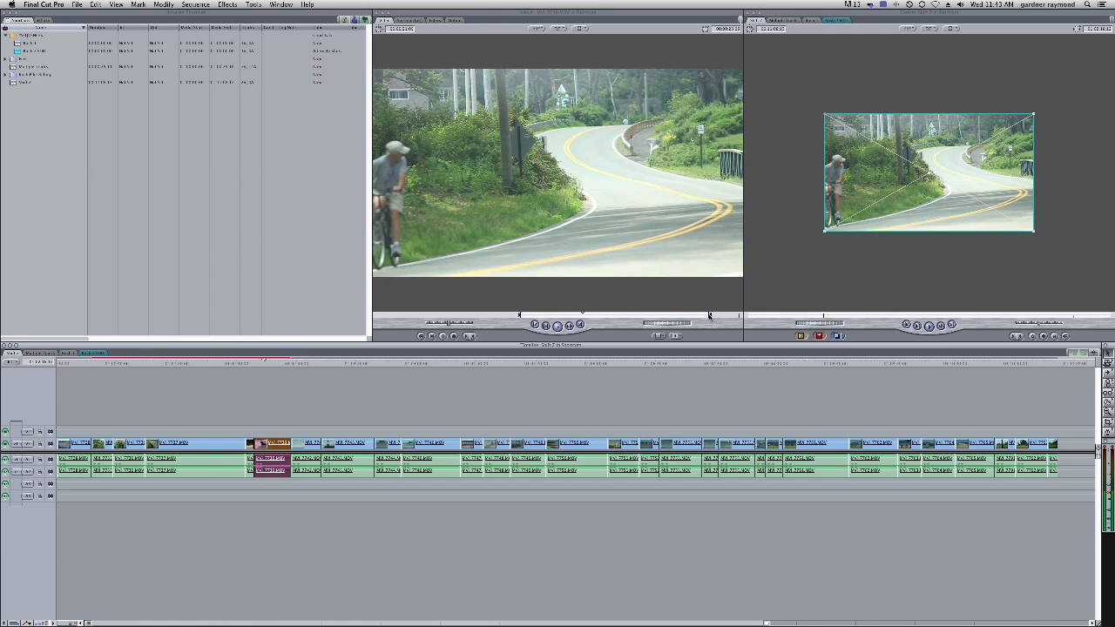
Open Media Manager, review its base media file naming options, and cancel the dialog
click(77, 4)
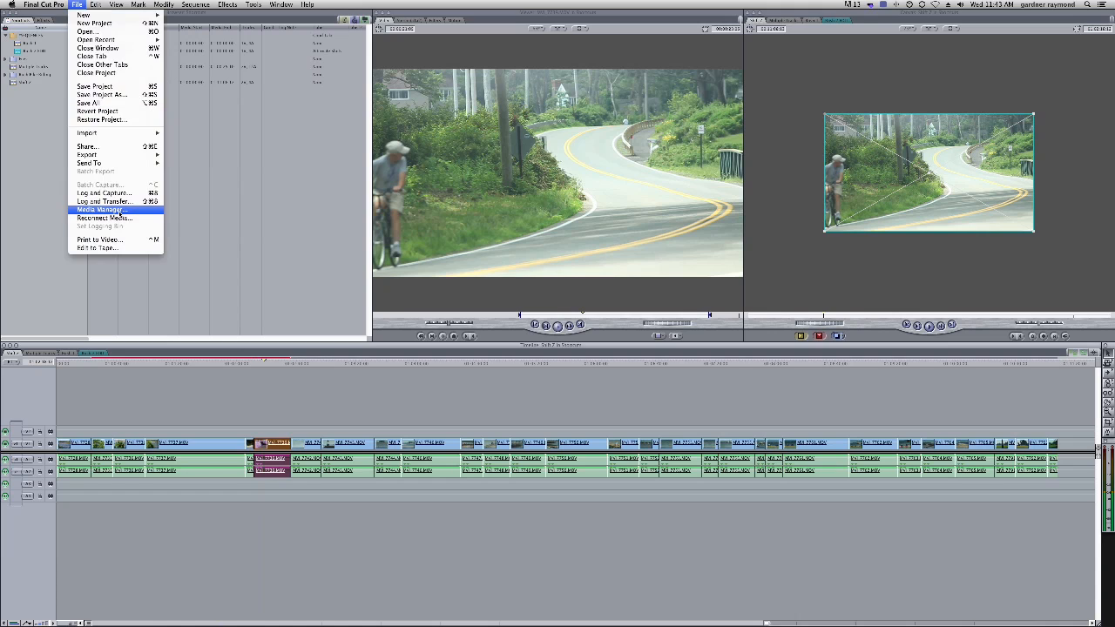
click(109, 215)
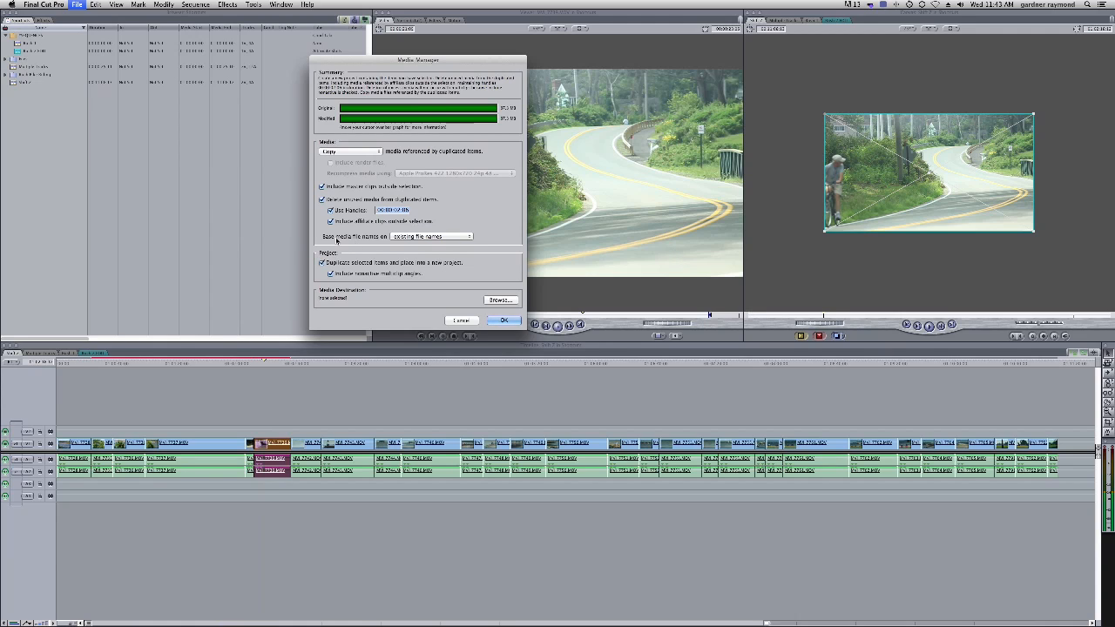
click(452, 236)
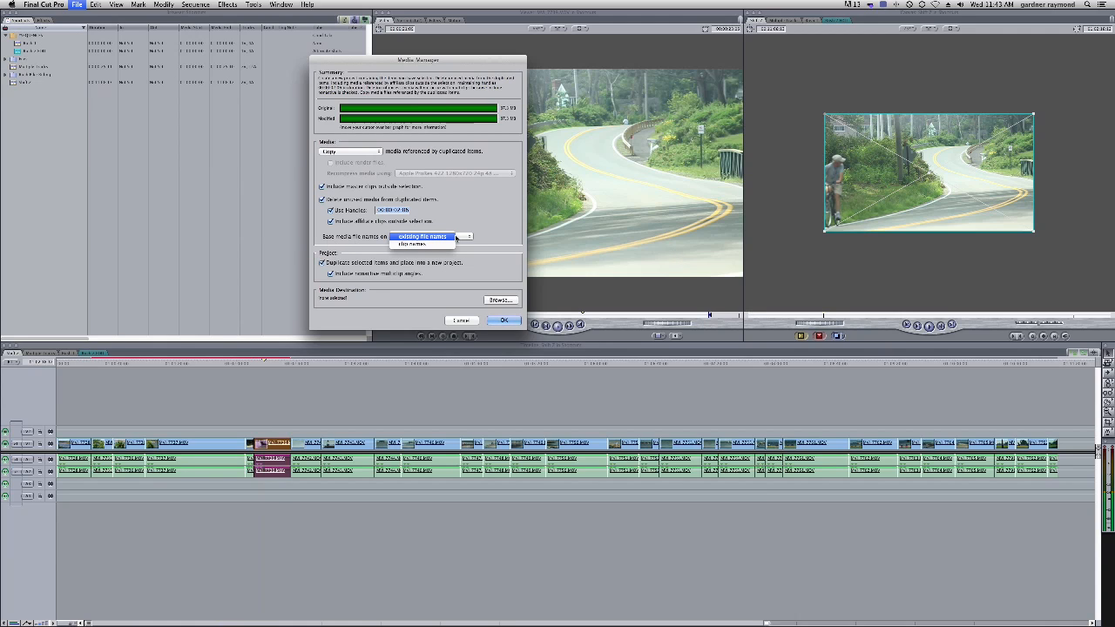
click(439, 239)
click(443, 238)
click(462, 224)
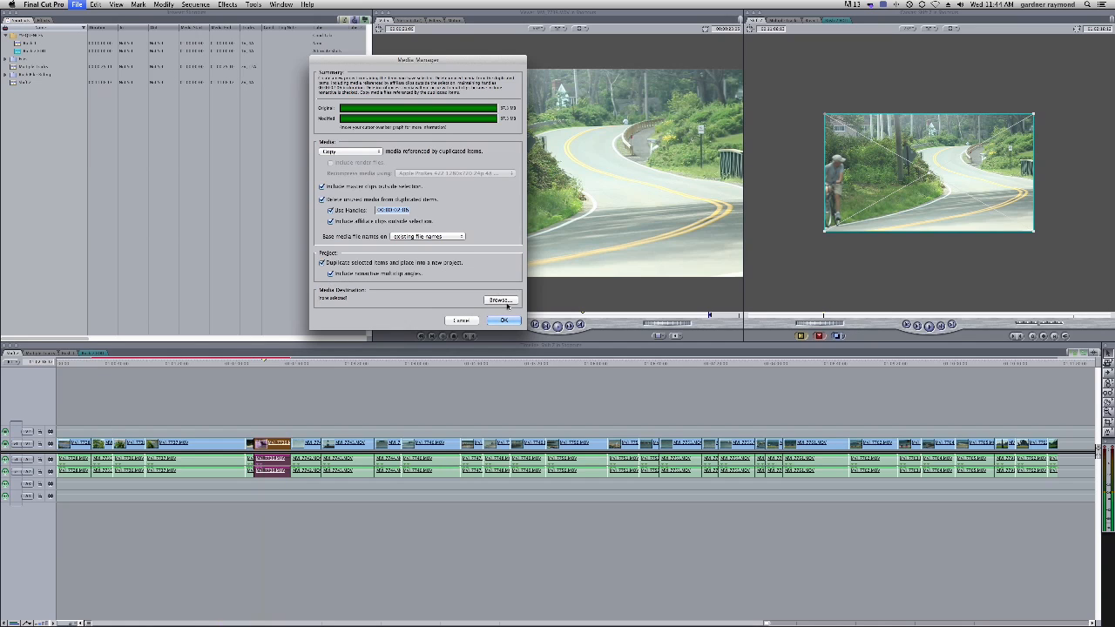
click(461, 321)
click(263, 413)
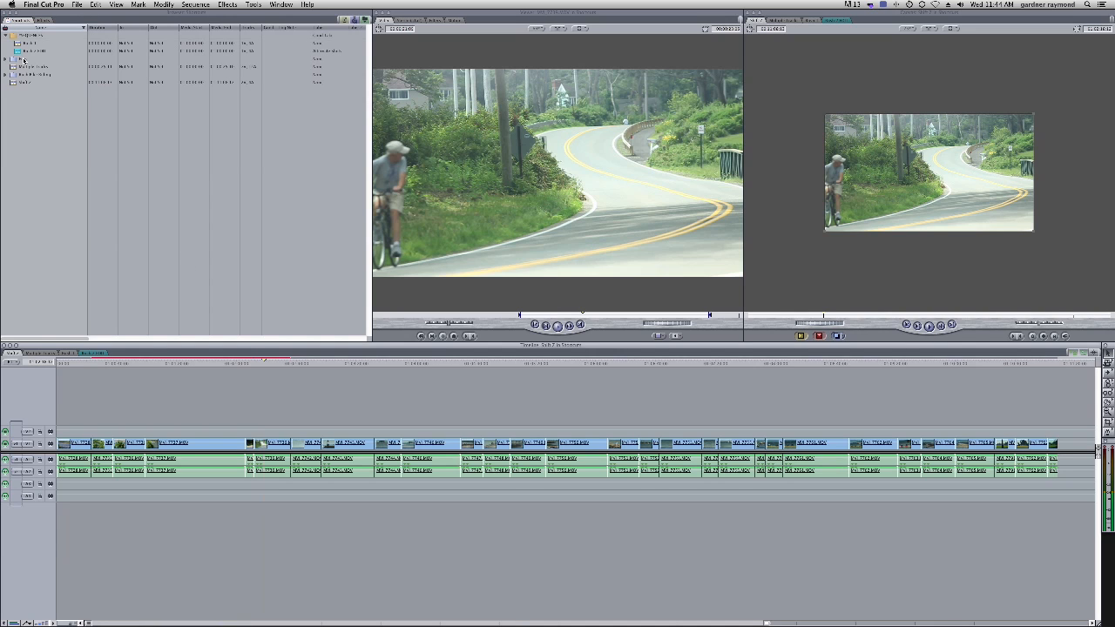
Select the project in the Browser, open Media Manager for it, and continue past the selection error
click(51, 175)
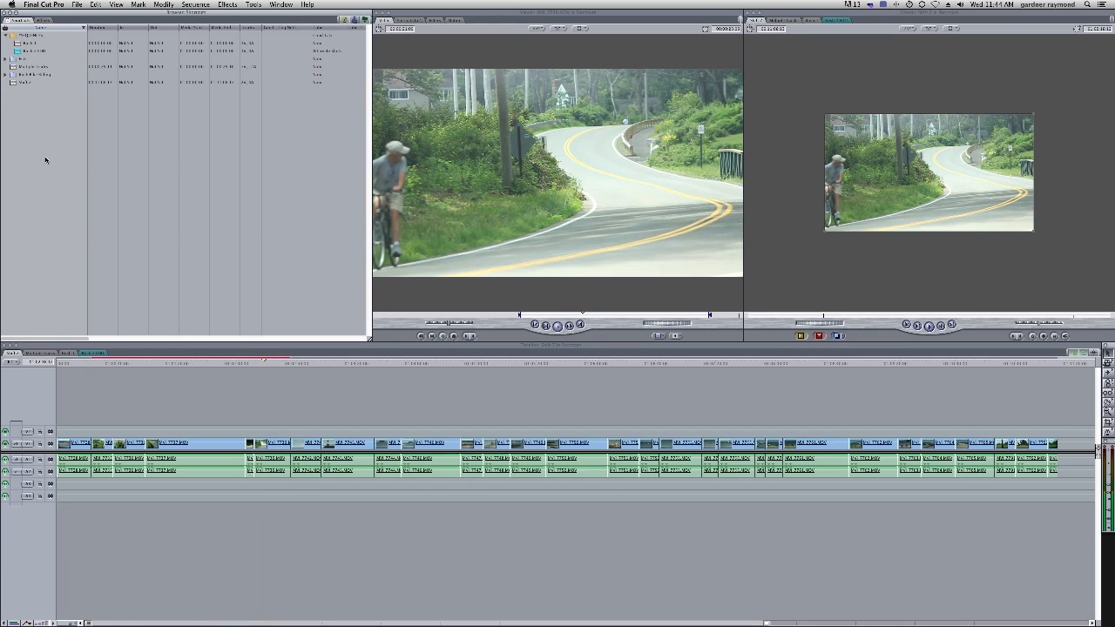
click(11, 60)
key(Down)
key(Down)
key(Down)
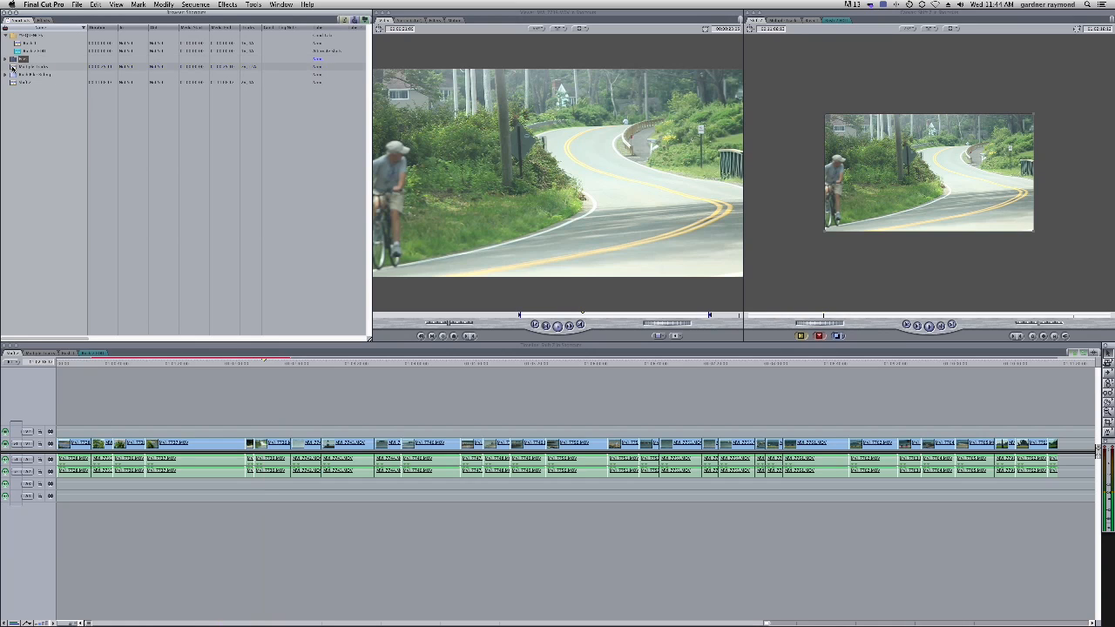
click(35, 138)
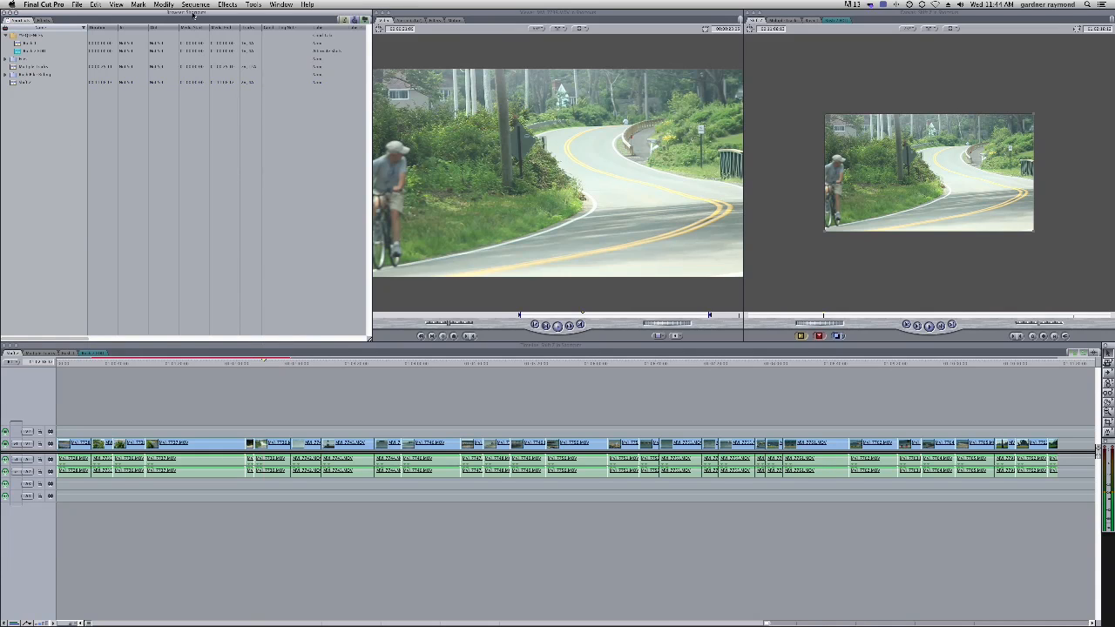
click(76, 4)
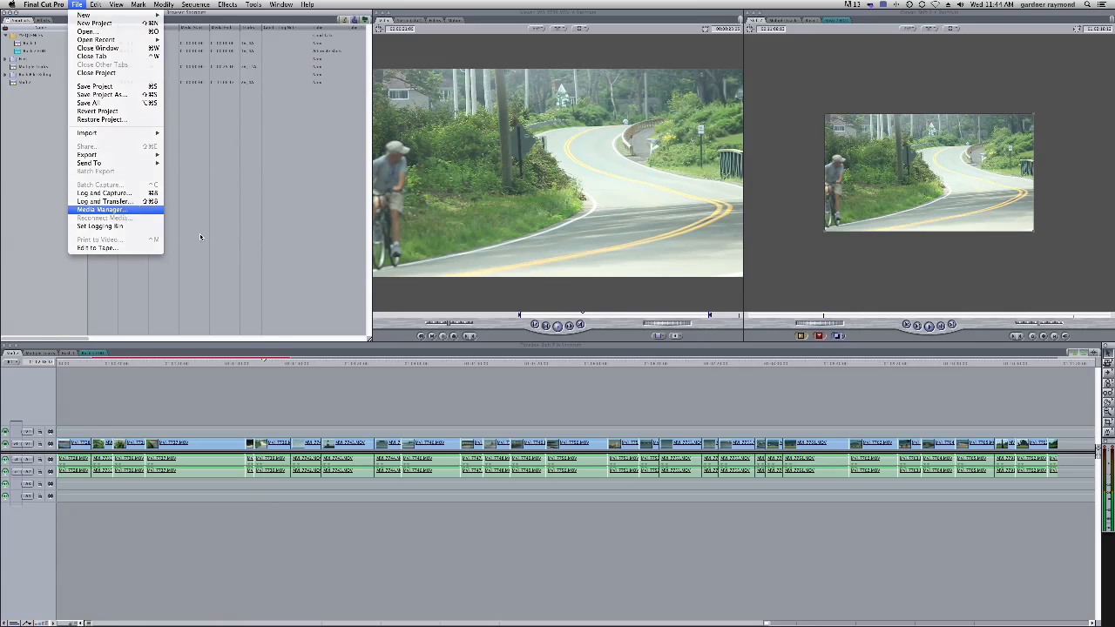
click(103, 210)
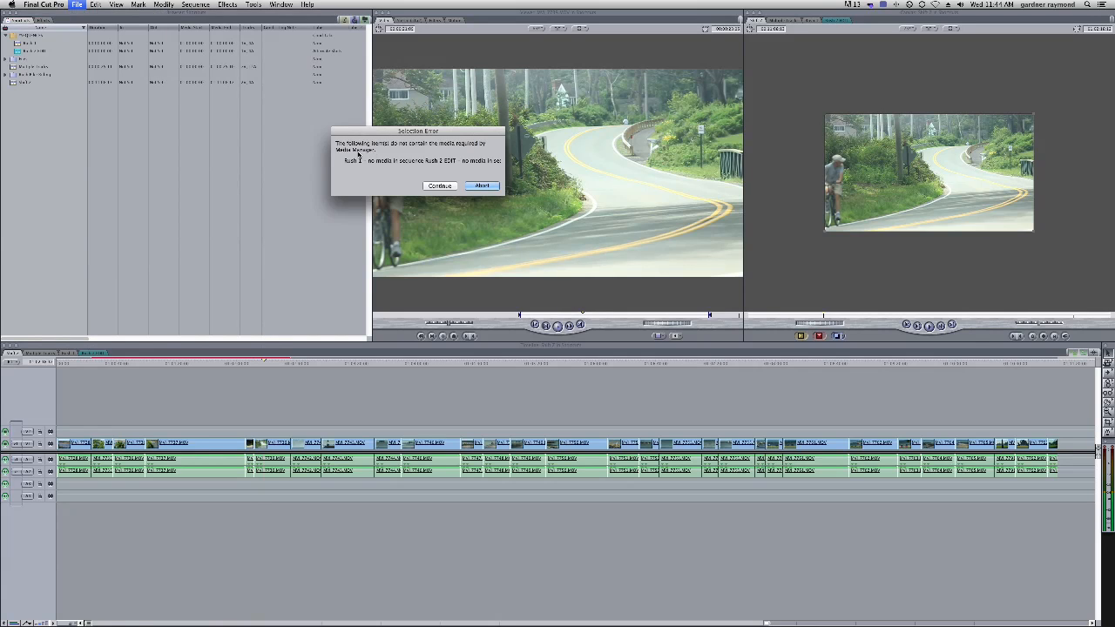
click(453, 187)
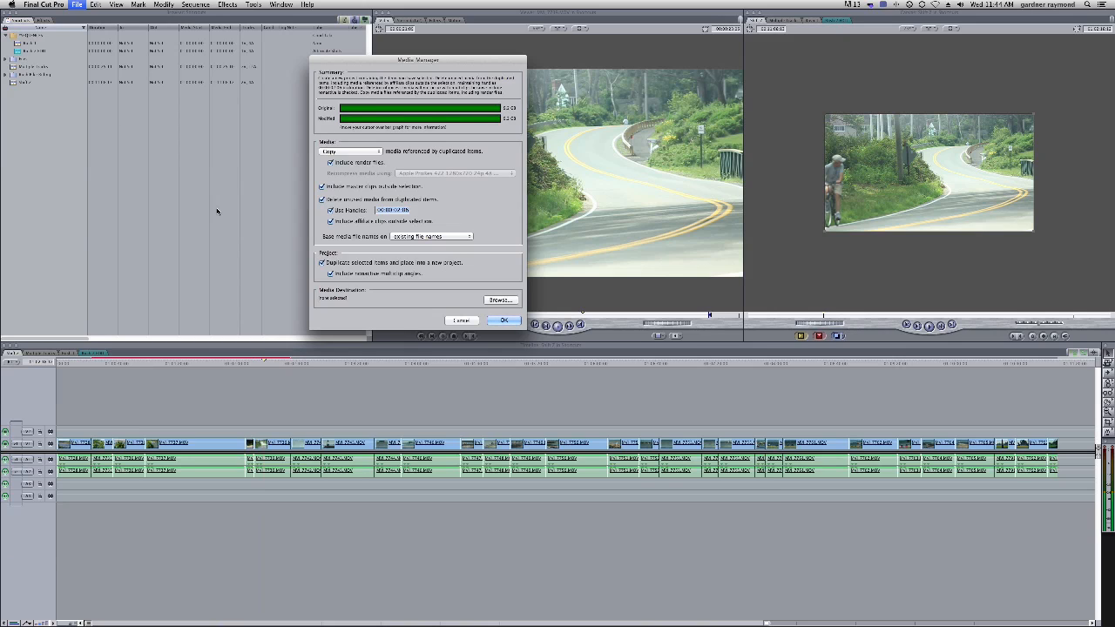
Create a new Desktop folder named Media Mange as the media destination and start the Media Manager copy
click(500, 299)
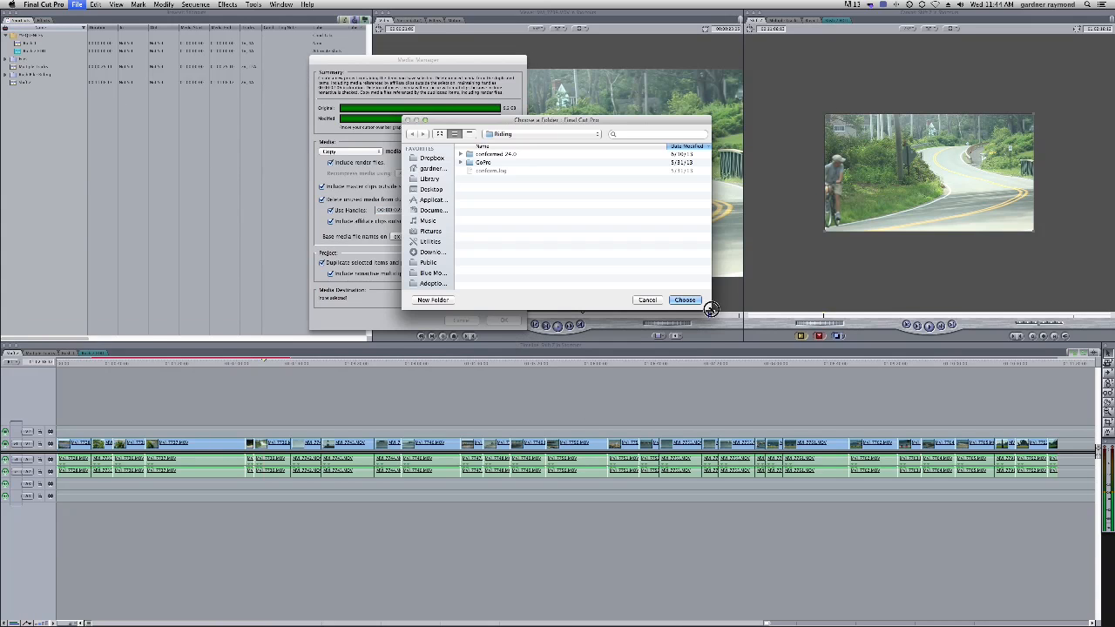
click(428, 190)
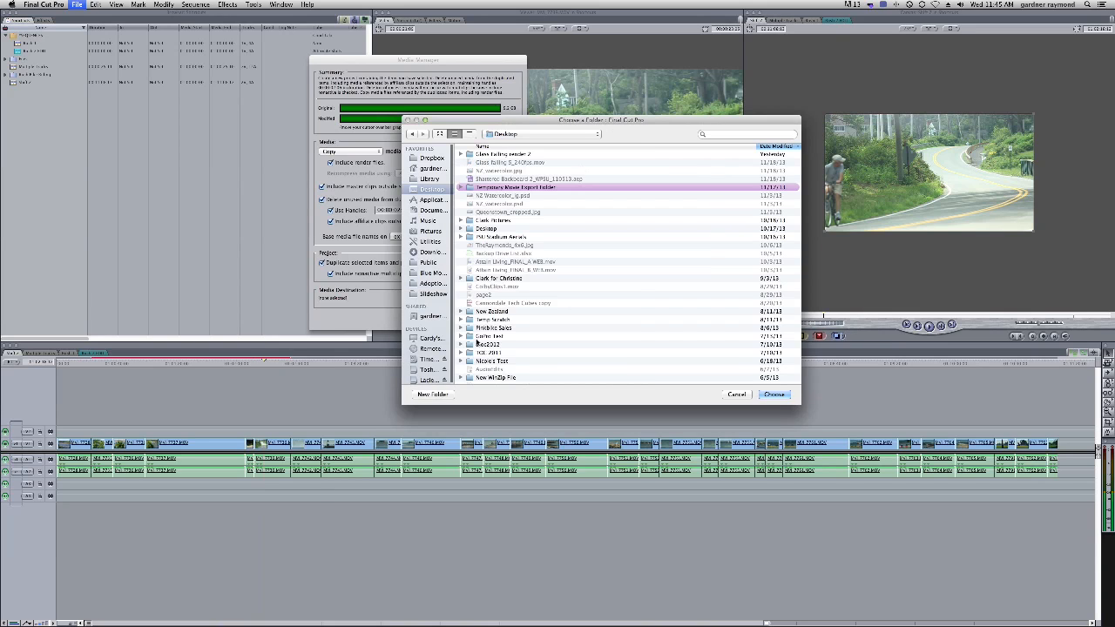
click(431, 394)
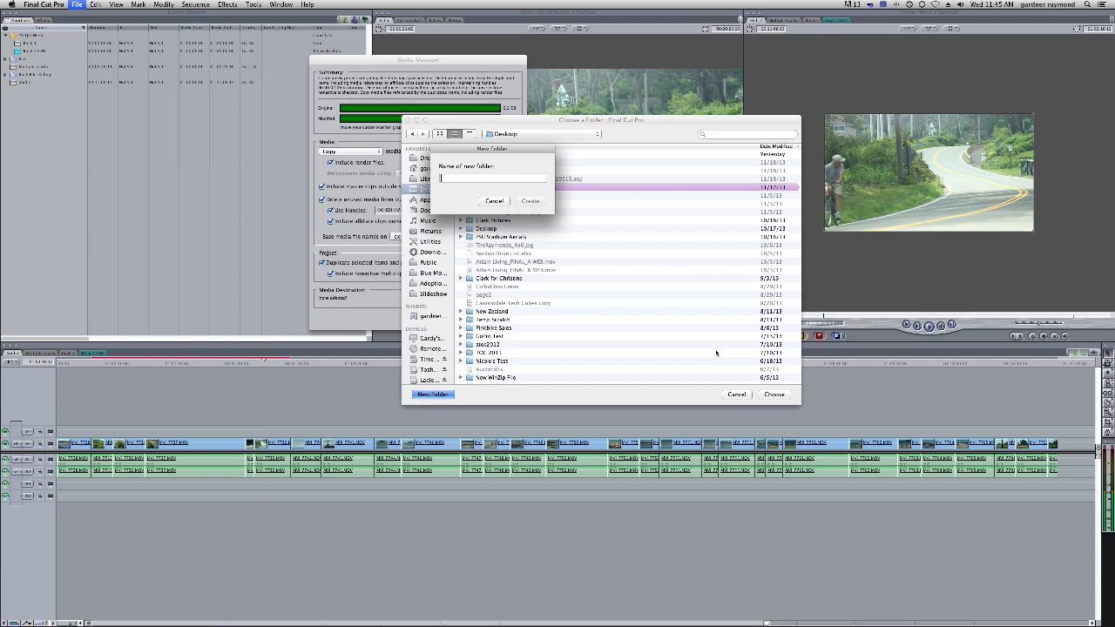
text(Media Mange)
click(529, 201)
click(774, 395)
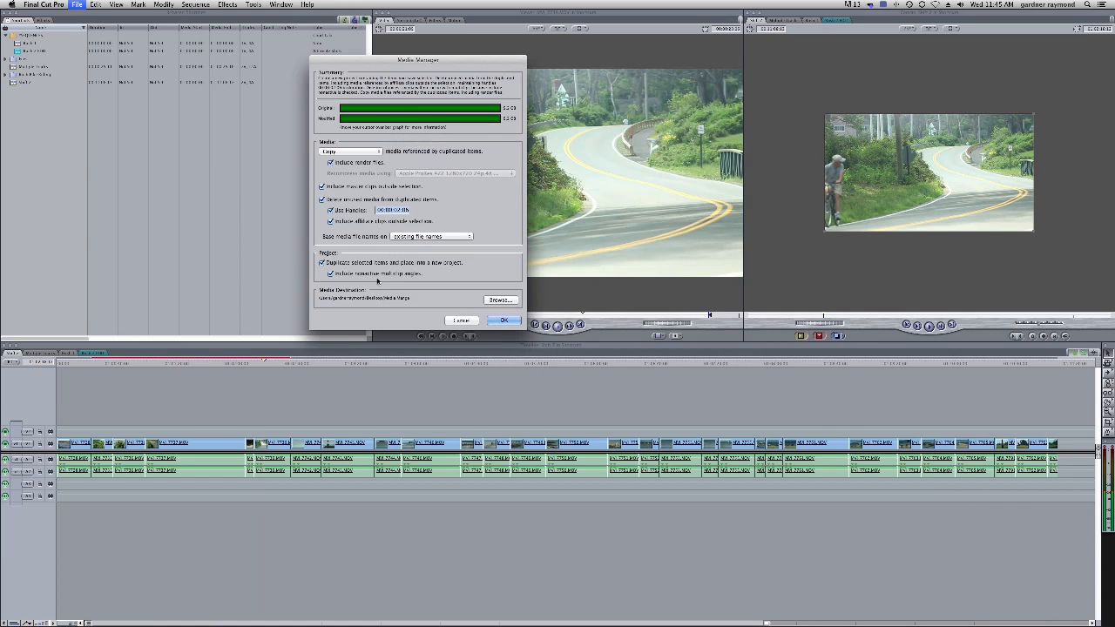
click(504, 320)
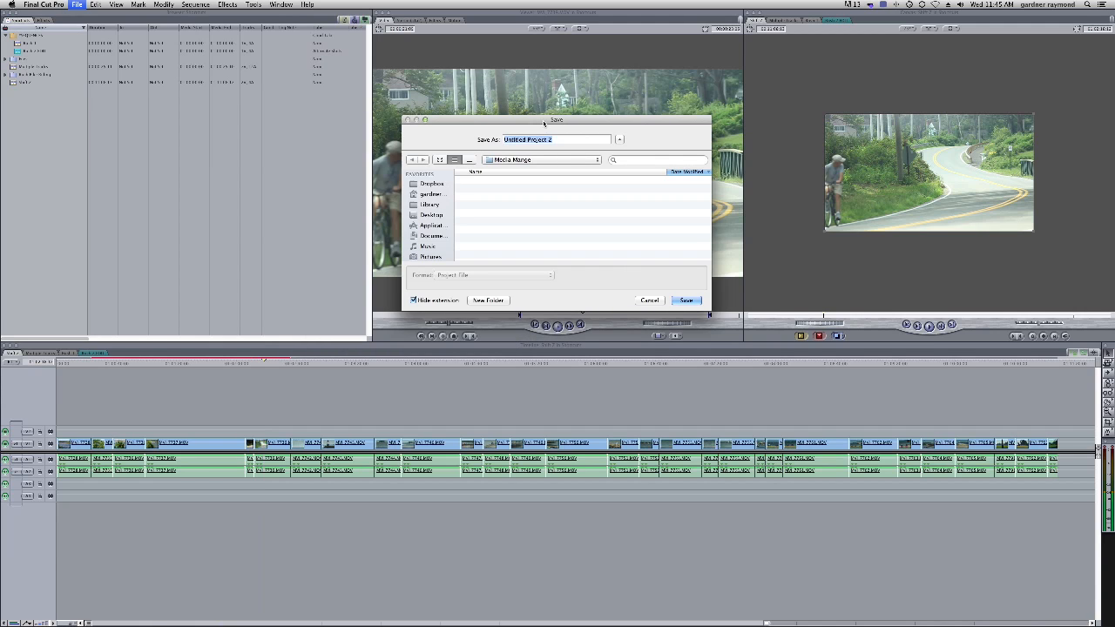
Name and save the managed project inside the Media Mange folder while its media is copied
drag(703, 297, 771, 379)
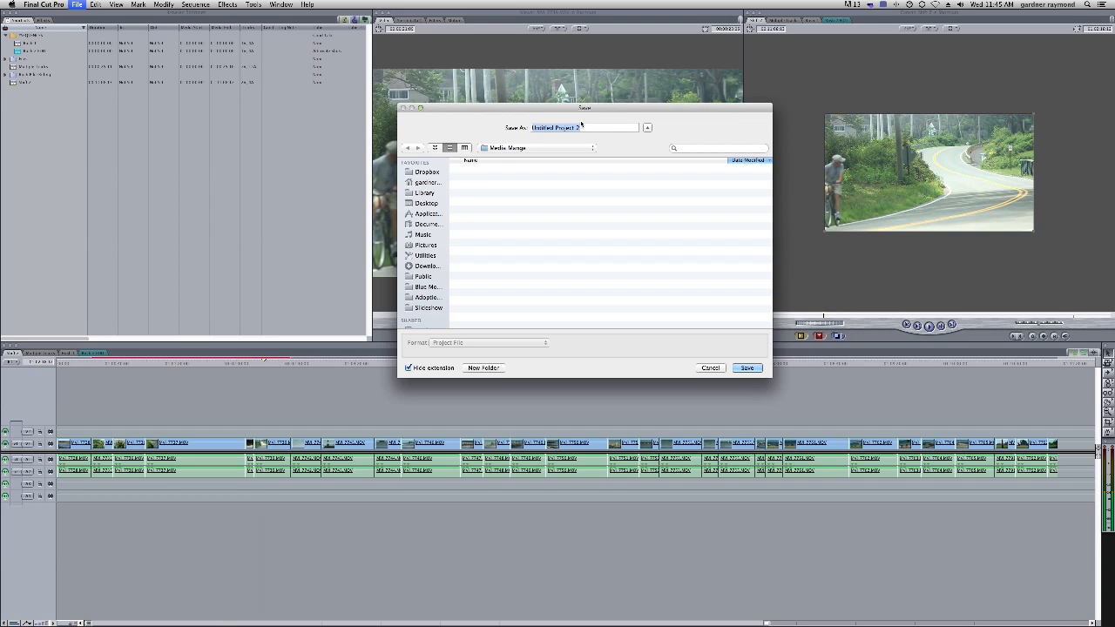
text(Tourismal MM)
key(BackSpace)
key(BackSpace)
text(u)
click(746, 368)
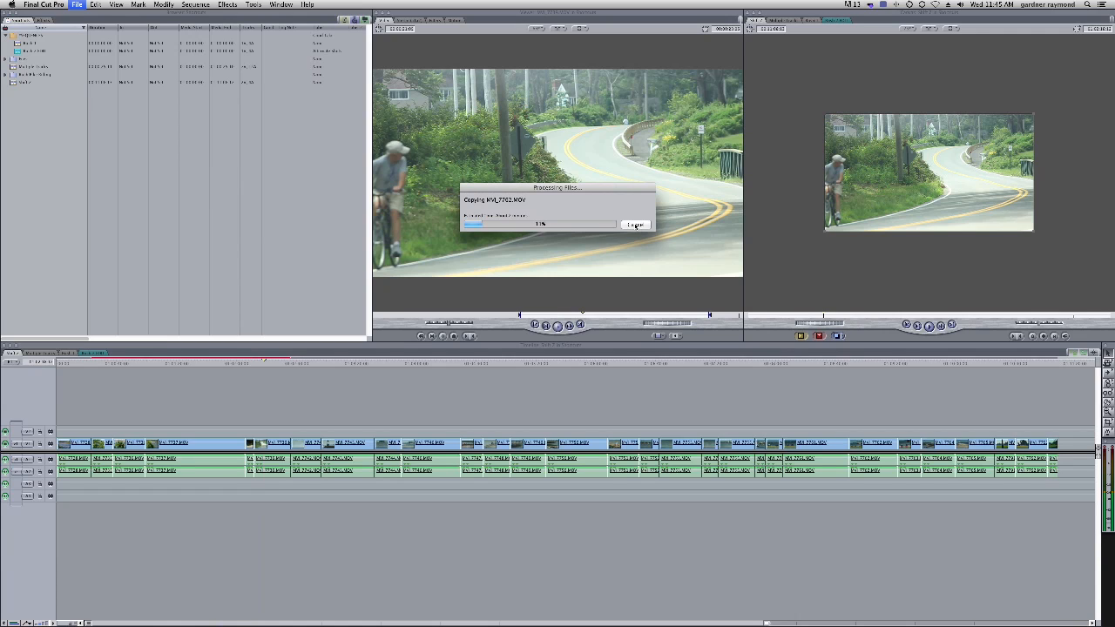
click(635, 225)
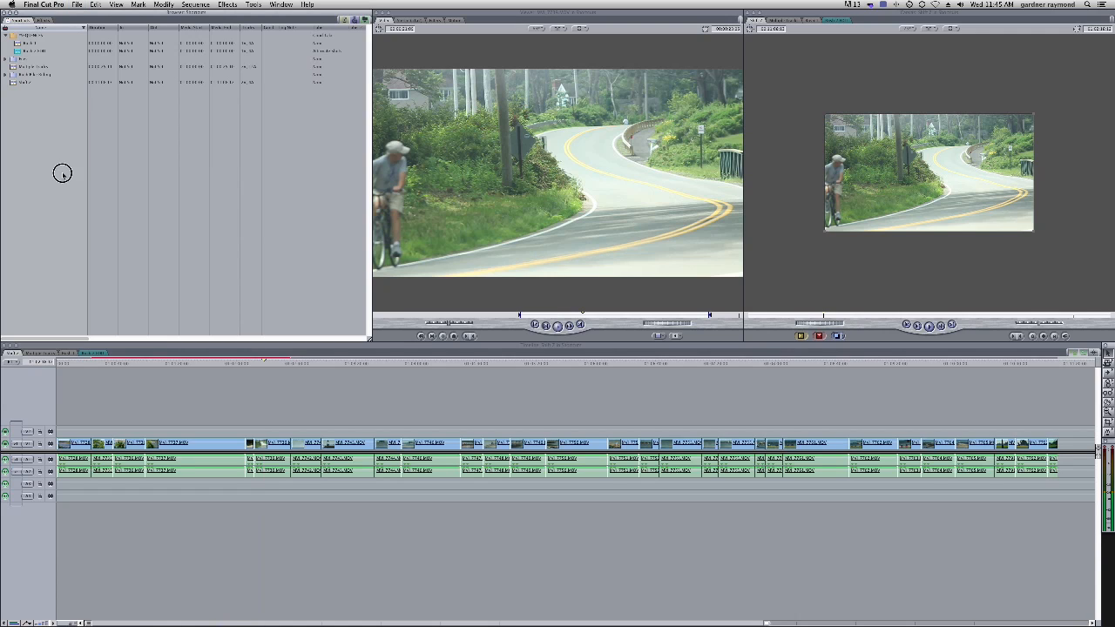
Switch to the sequence tab, return the playhead to the start, and save all projects
click(149, 352)
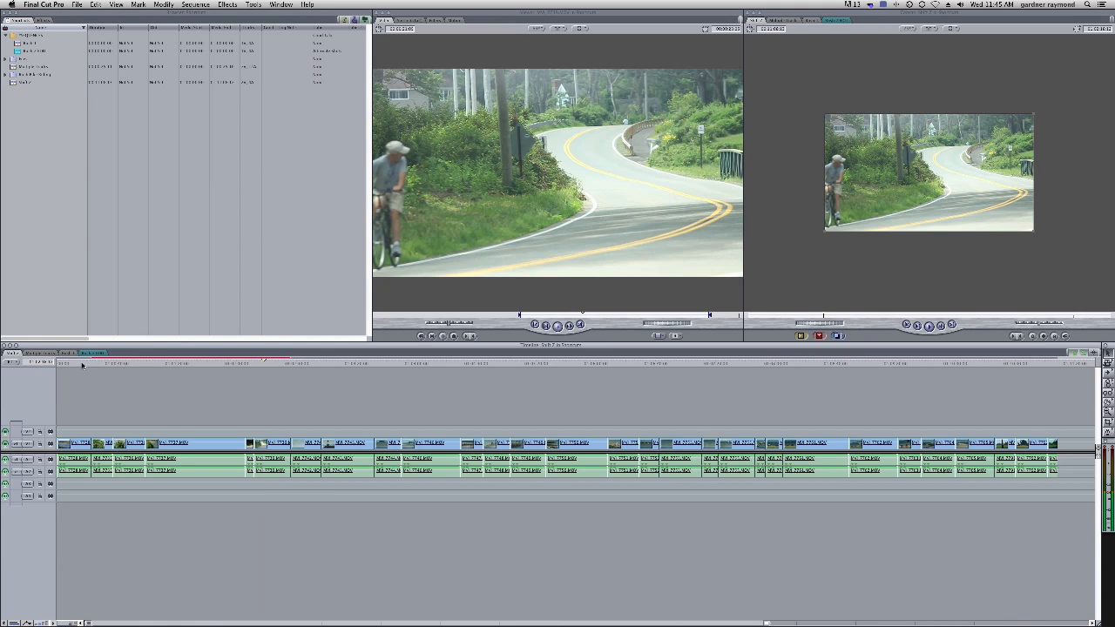
drag(76, 364, 65, 370)
click(76, 4)
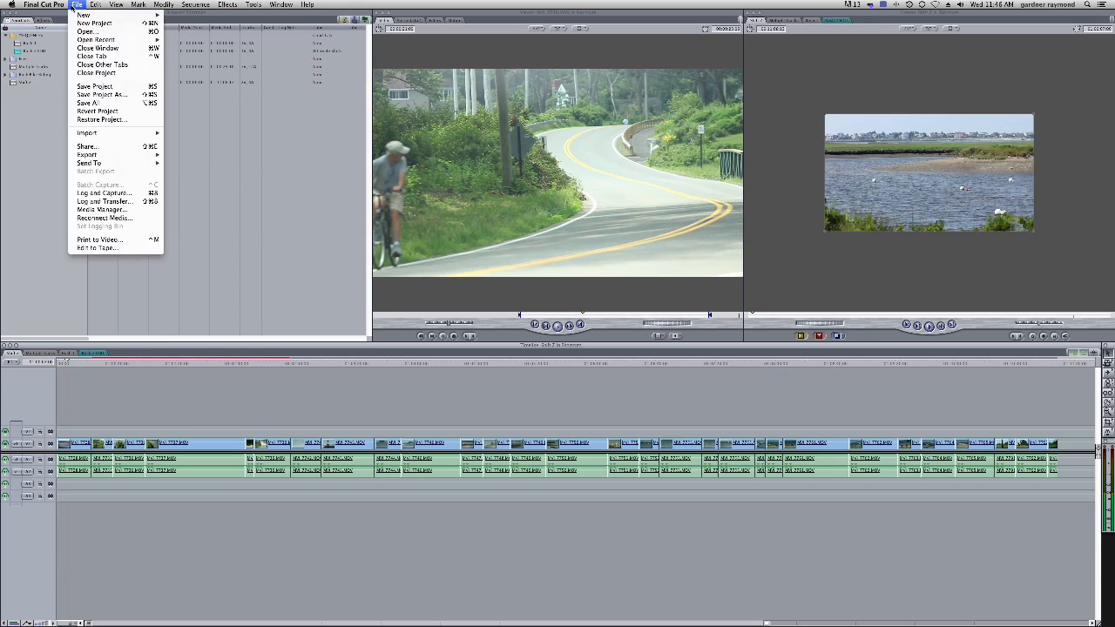
click(32, 104)
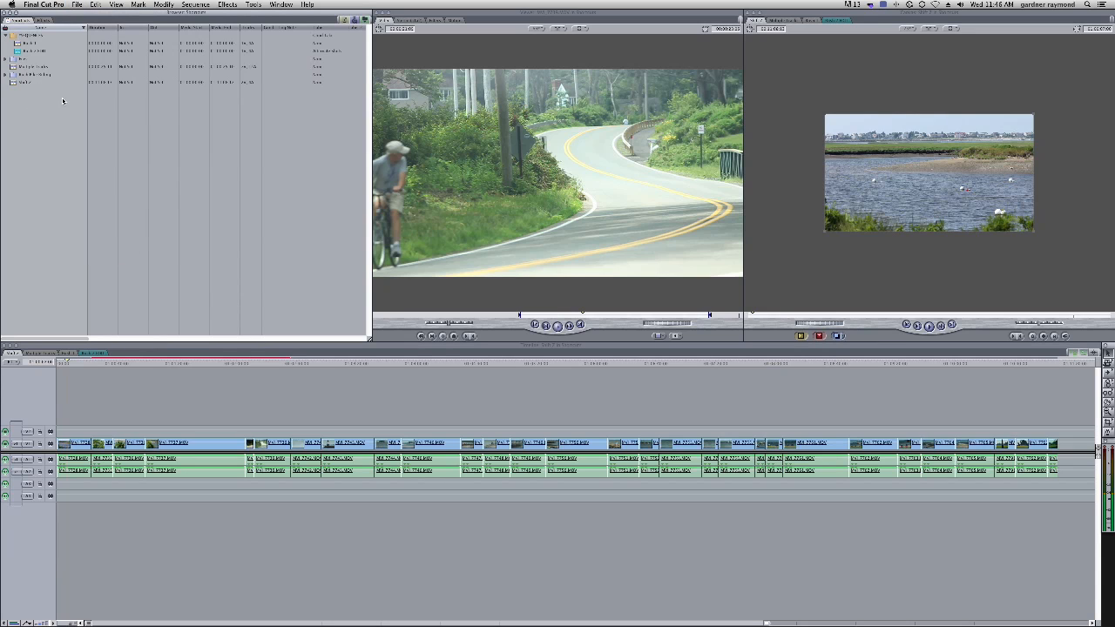
Export the project as XML using Apple XML Interchange Format, version 5
click(77, 5)
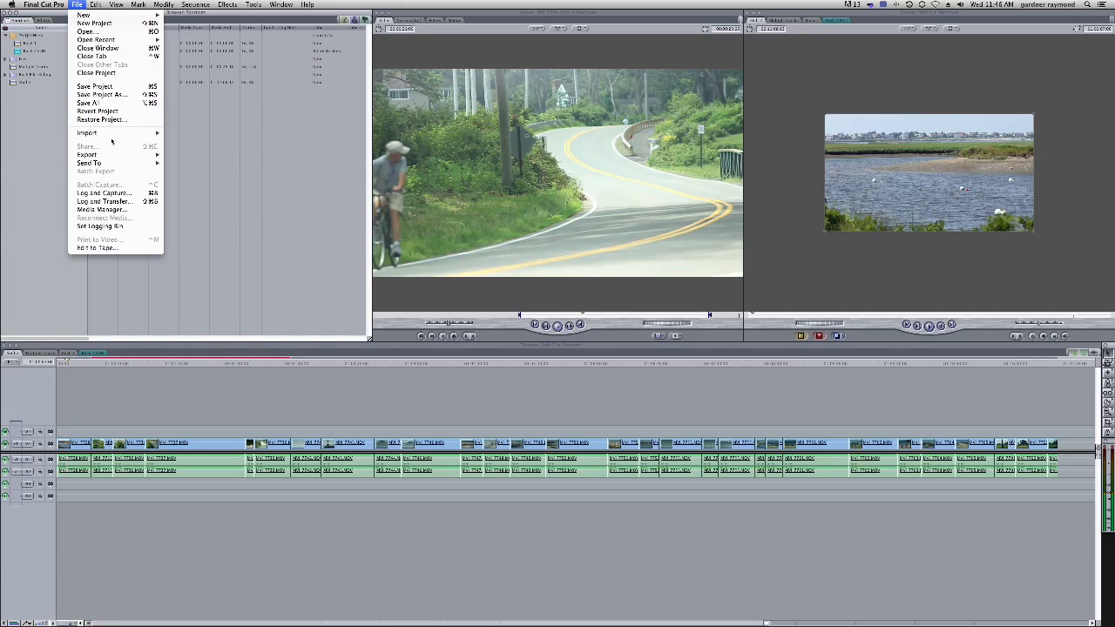
mouse_move(116, 156)
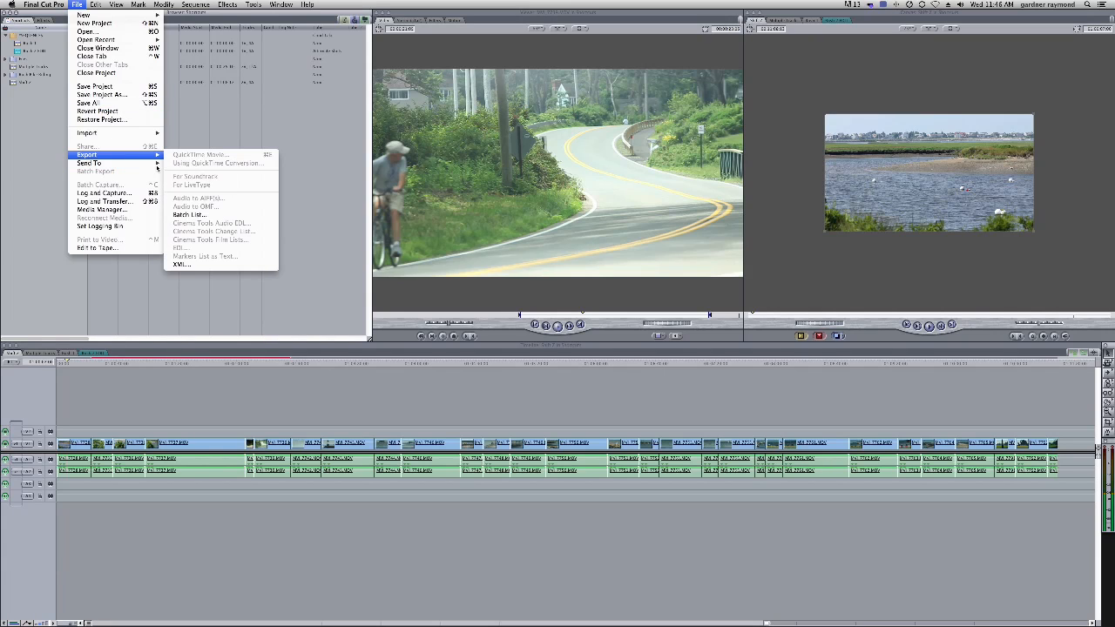
click(182, 264)
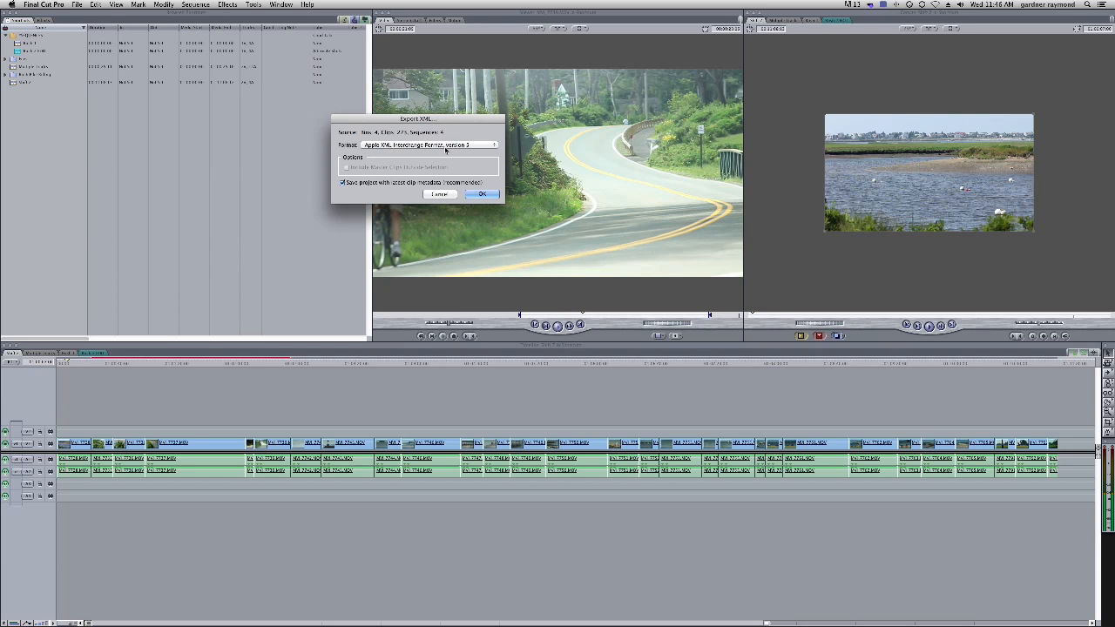
click(471, 147)
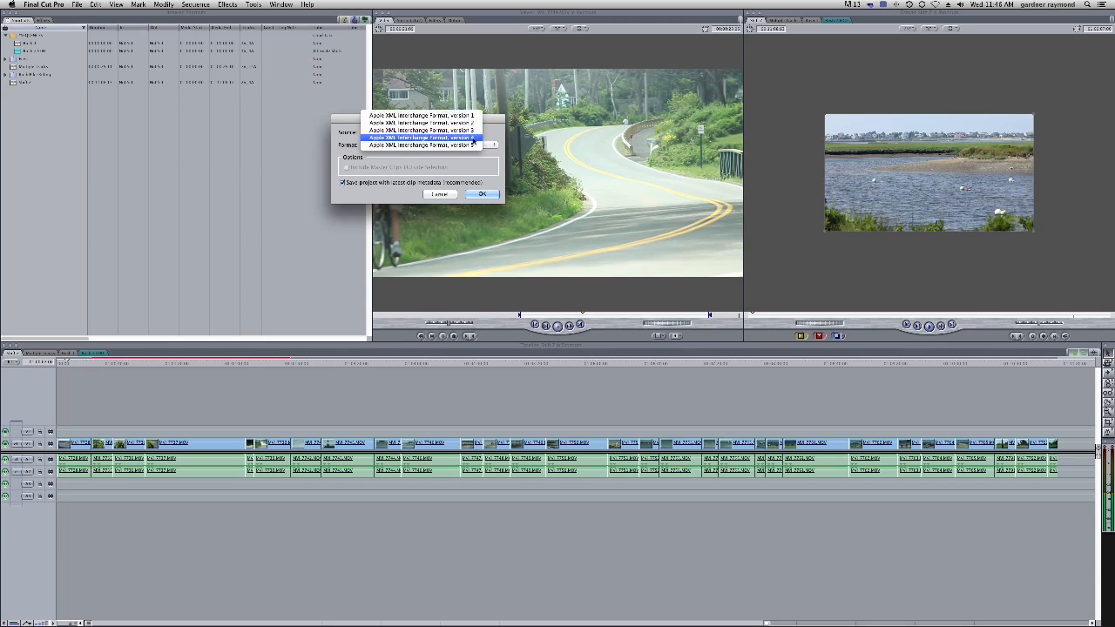
click(442, 146)
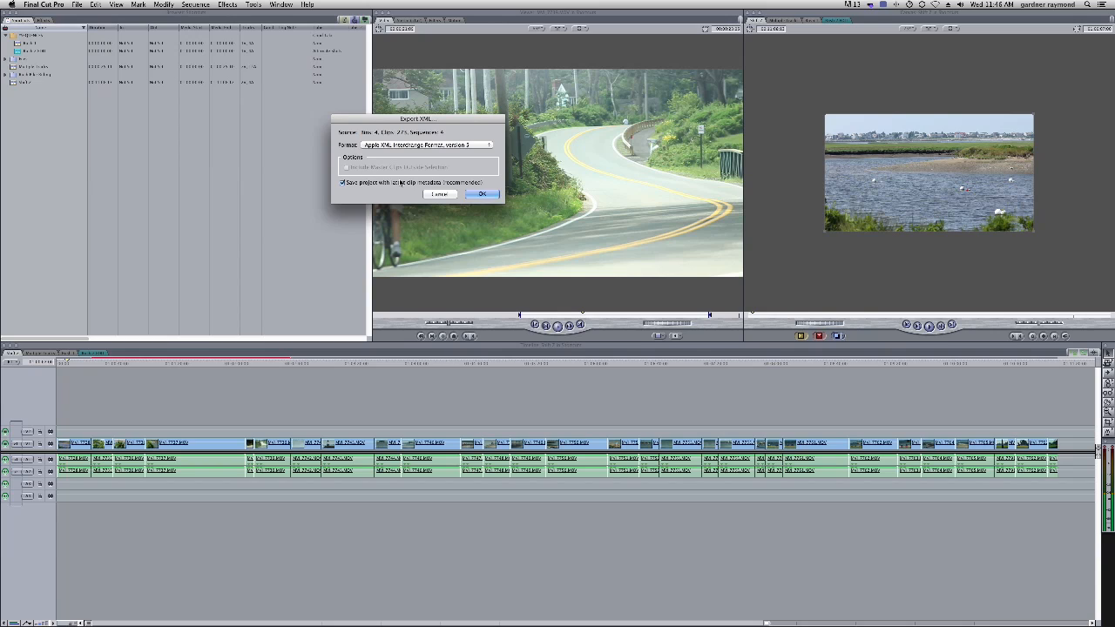
click(482, 194)
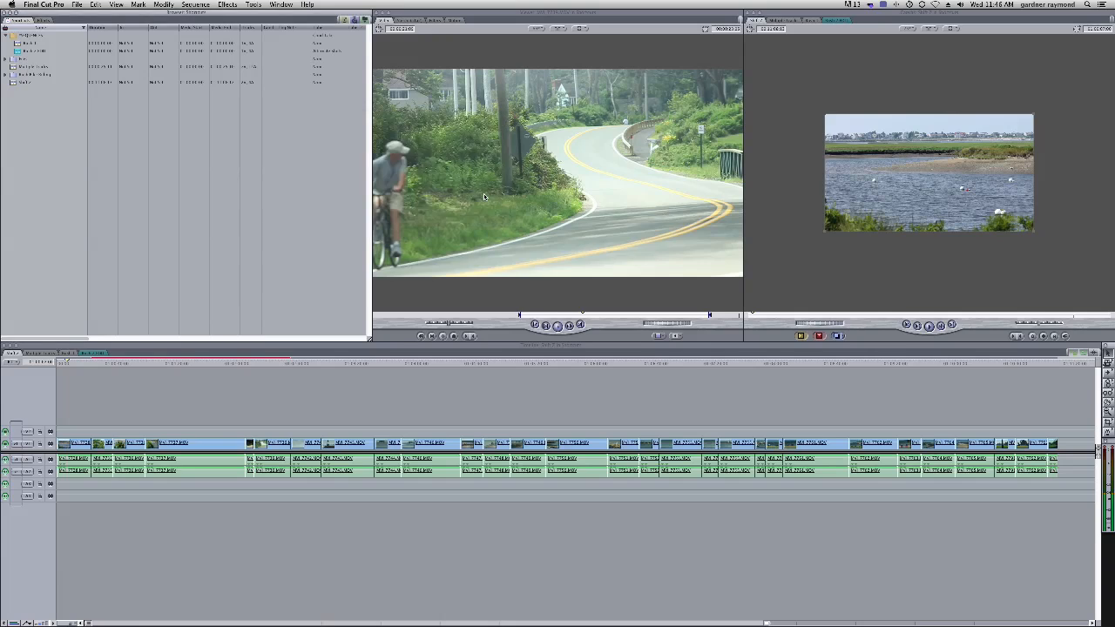
Save the XML file as XML inside the Media Mange folder on the Desktop
drag(711, 306, 821, 442)
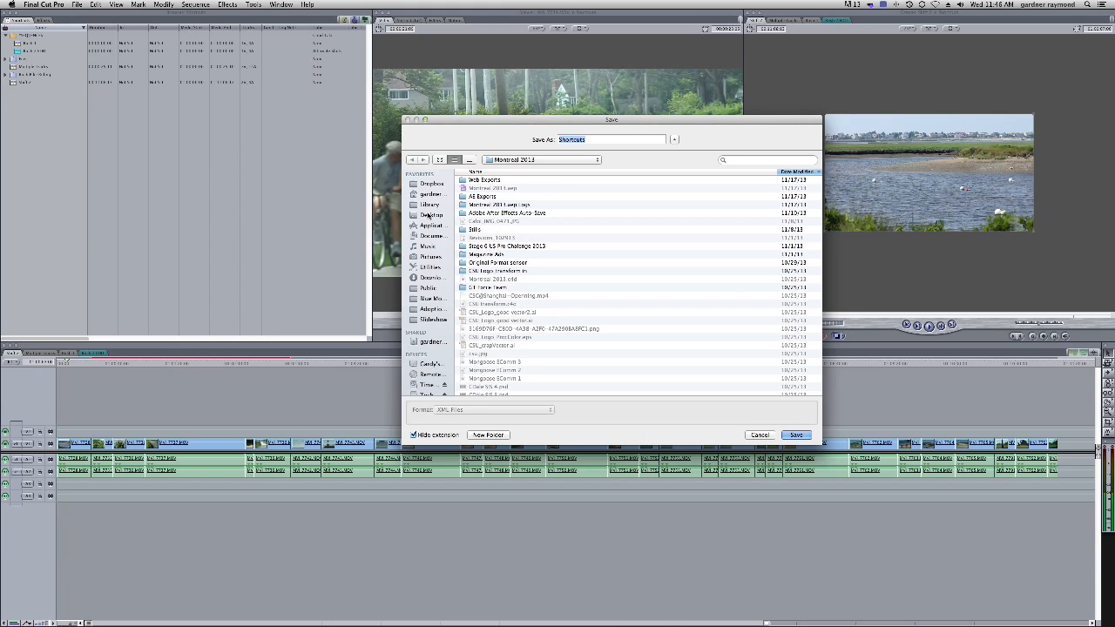
click(430, 215)
double_click(479, 180)
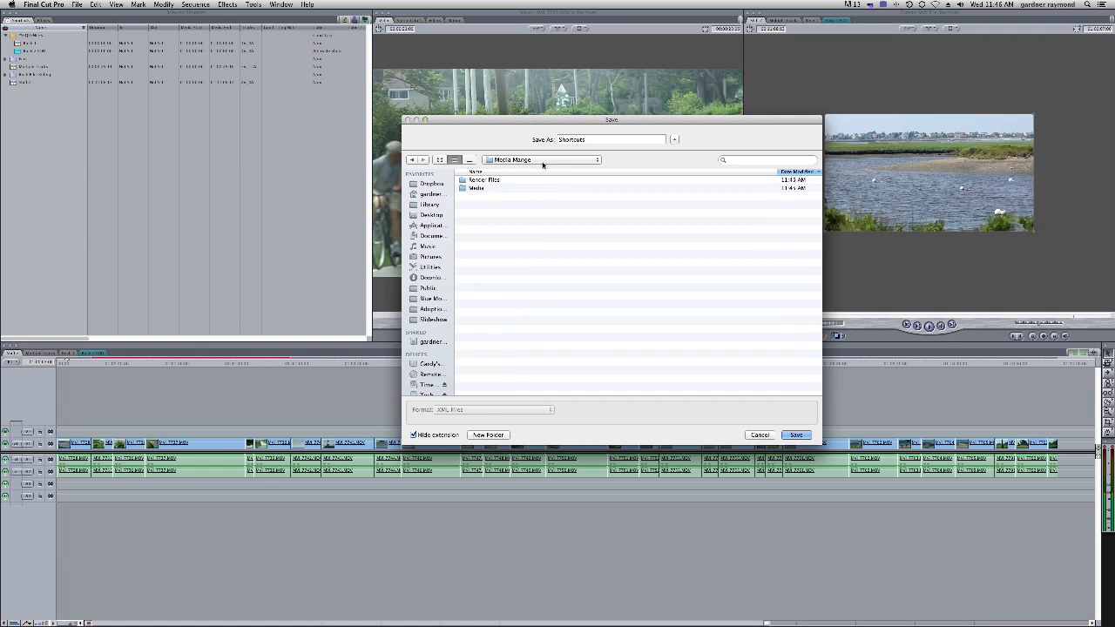
drag(598, 119, 582, 111)
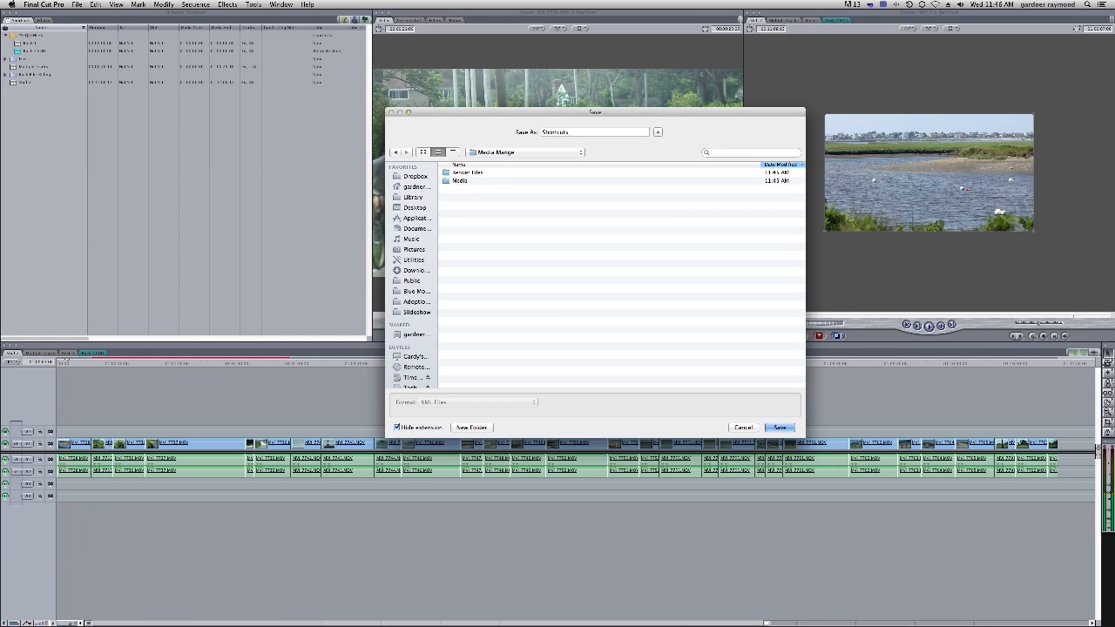
text(XML)
key(Return)
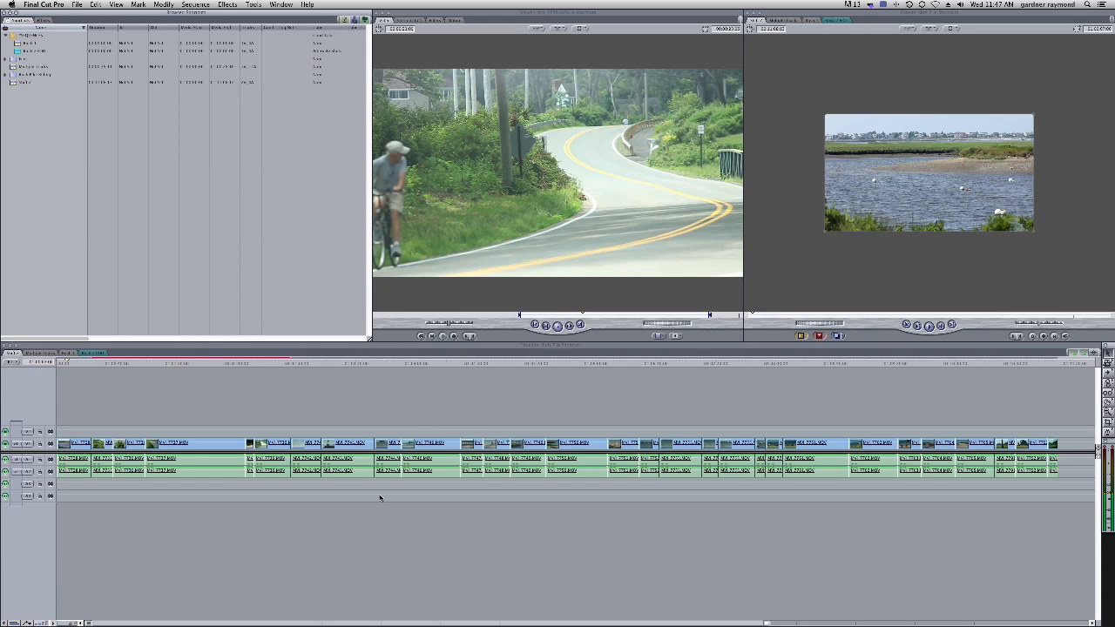
Launch Adobe Premiere Pro CS6 and create a new project named Shortcuts, declining to overwrite the existing one
mouse_move(1103, 200)
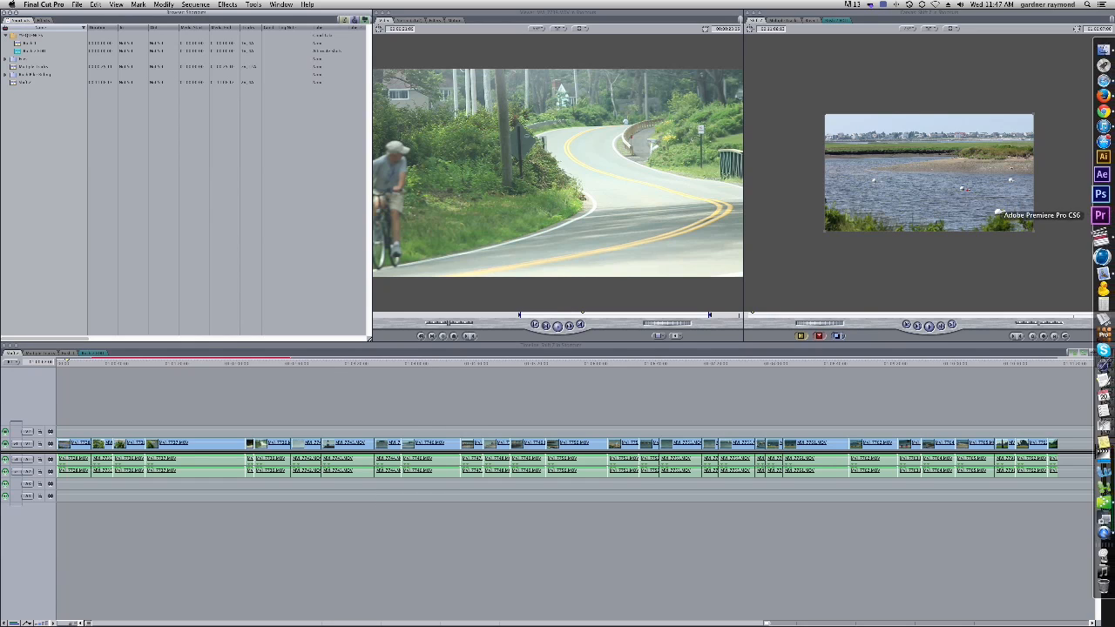
click(1101, 215)
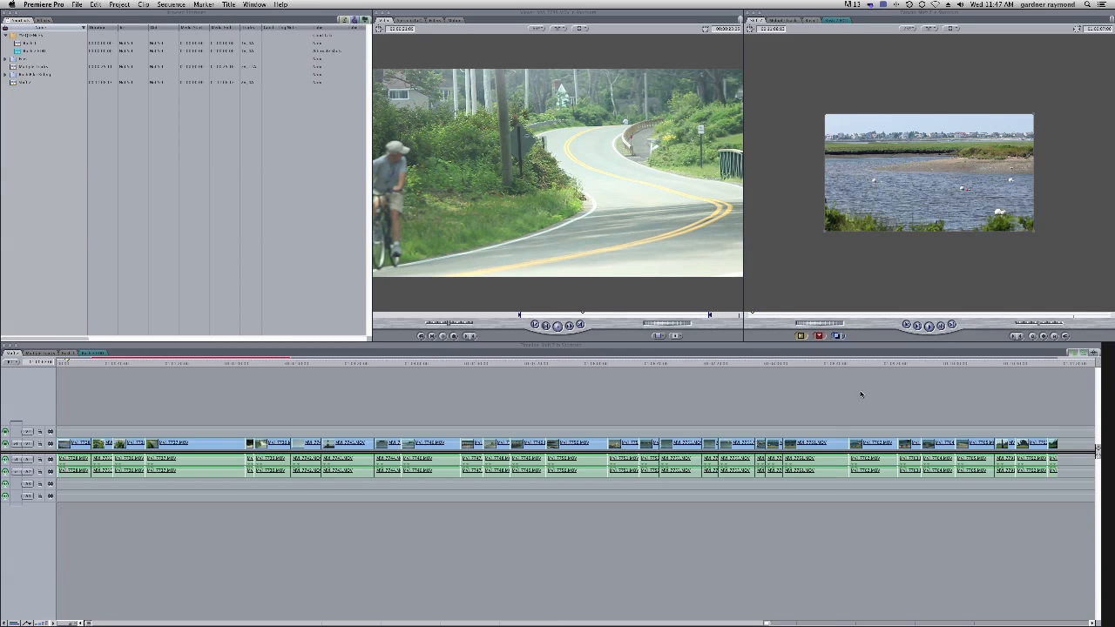
click(498, 364)
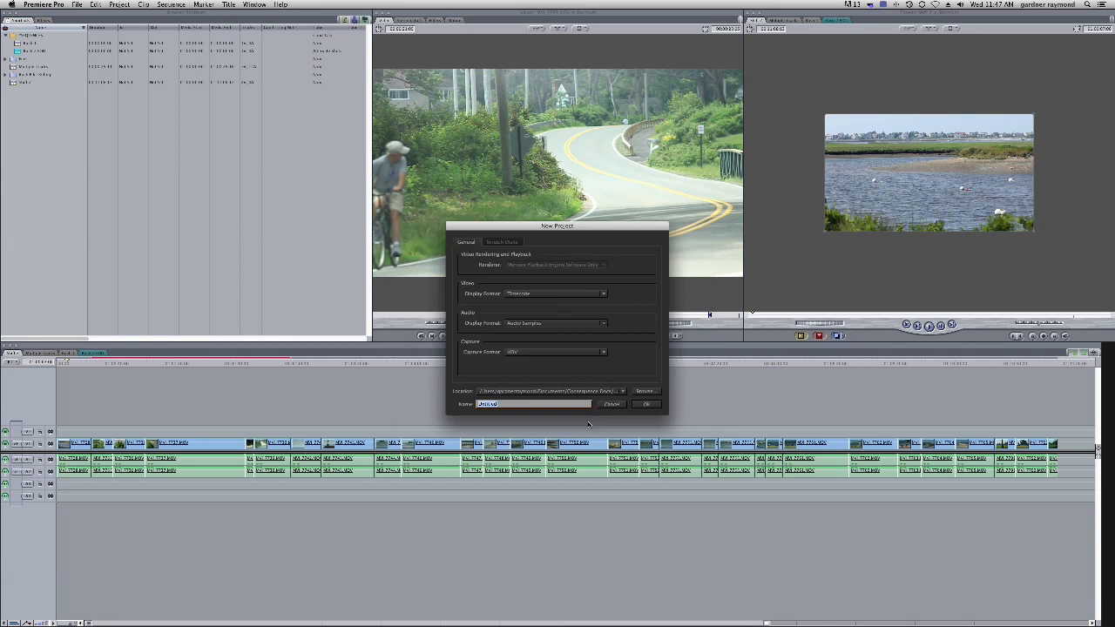
click(645, 404)
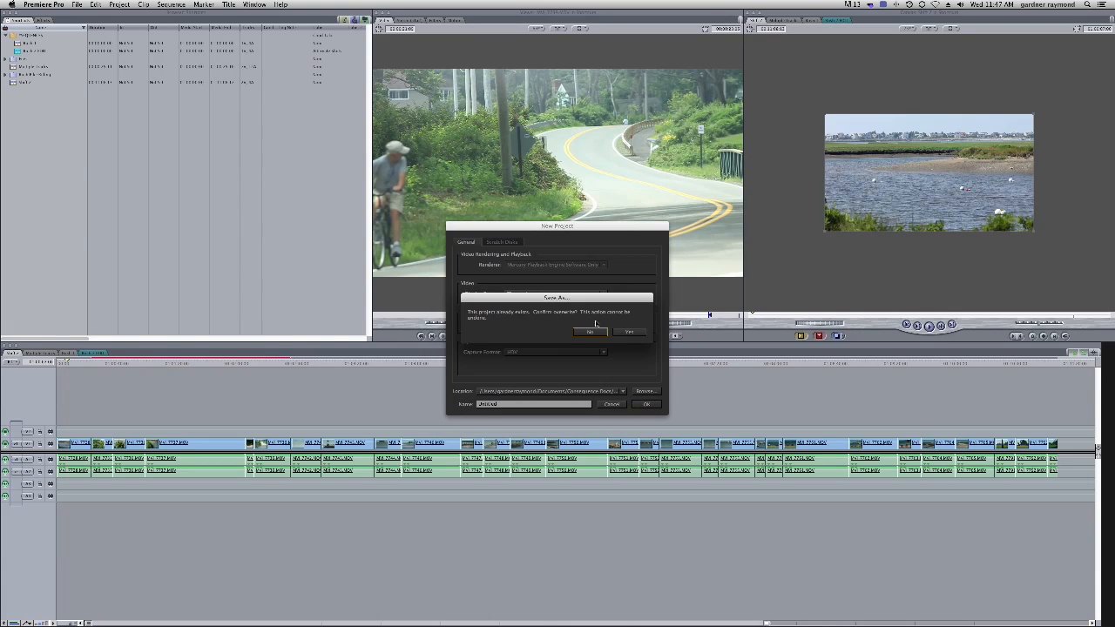
click(590, 332)
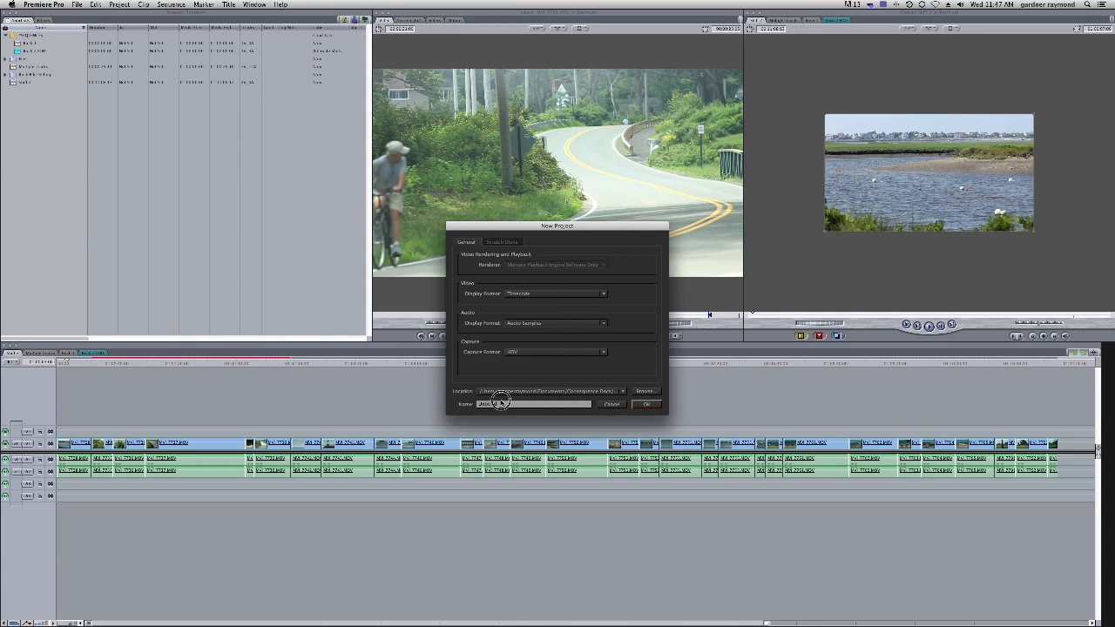
drag(501, 406, 443, 405)
text(Shortcuts)
key(Return)
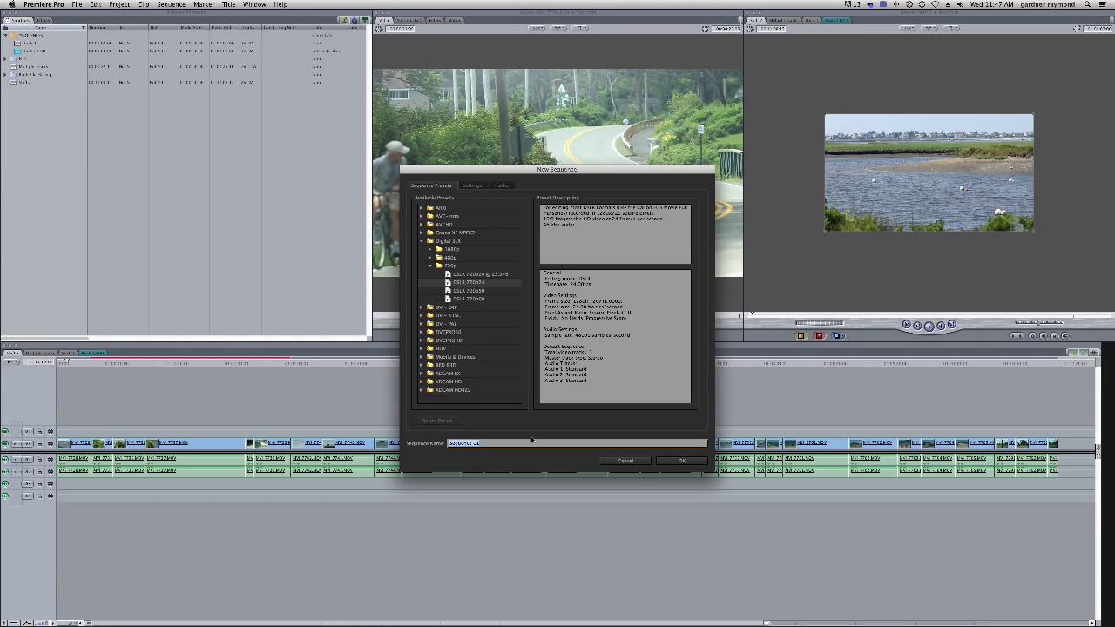
Accept the default new sequence settings and rearrange the project bin into its own floating window
click(684, 461)
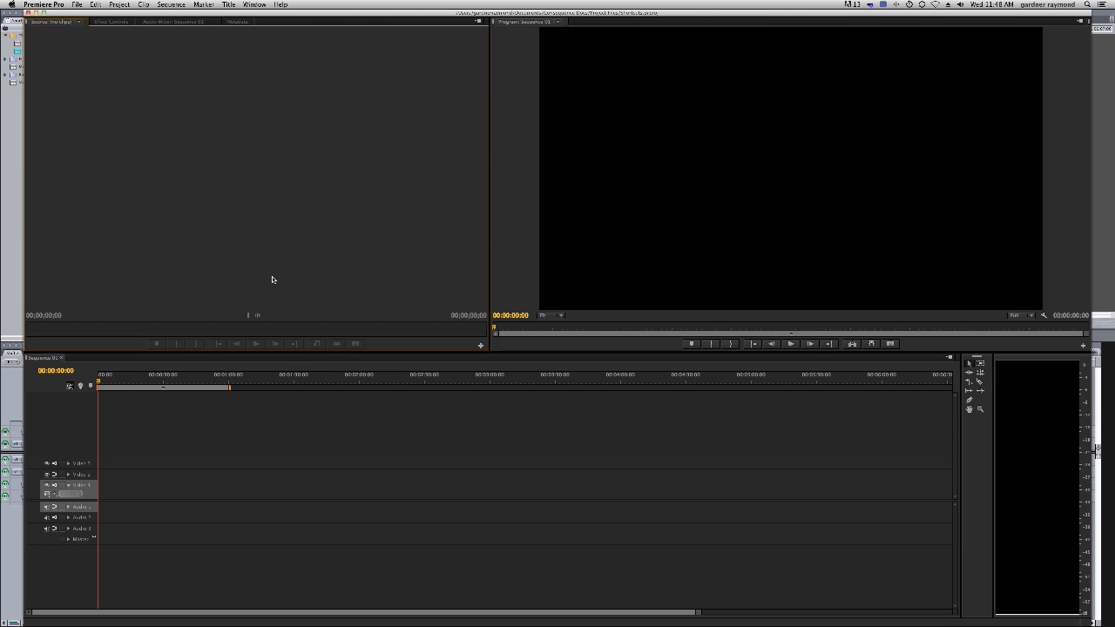
drag(0, 63, 226, 36)
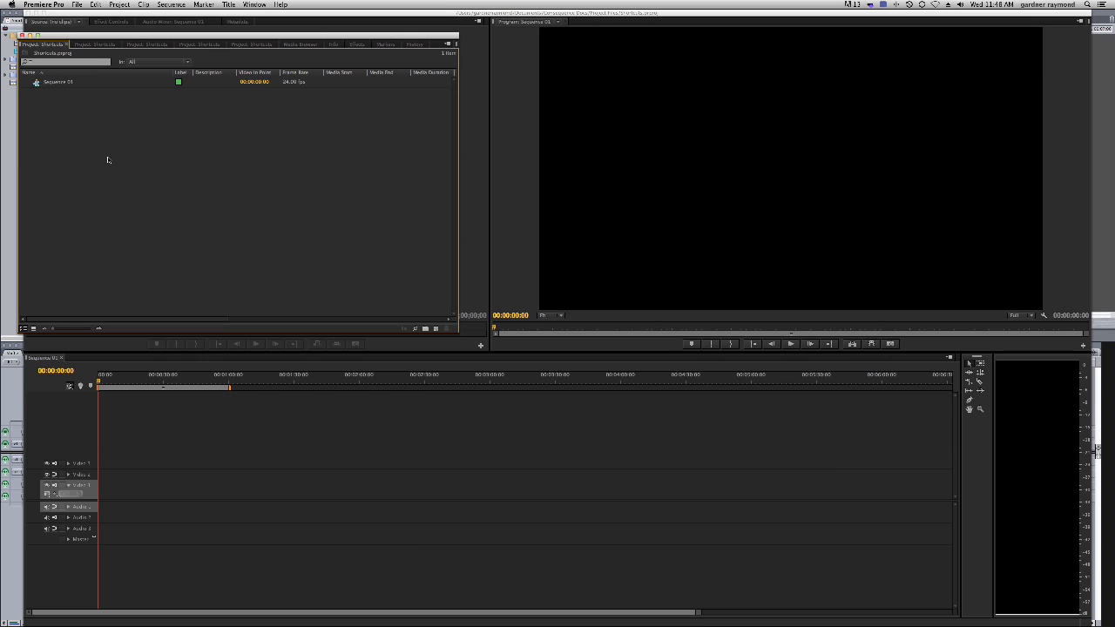
drag(65, 37, 53, 22)
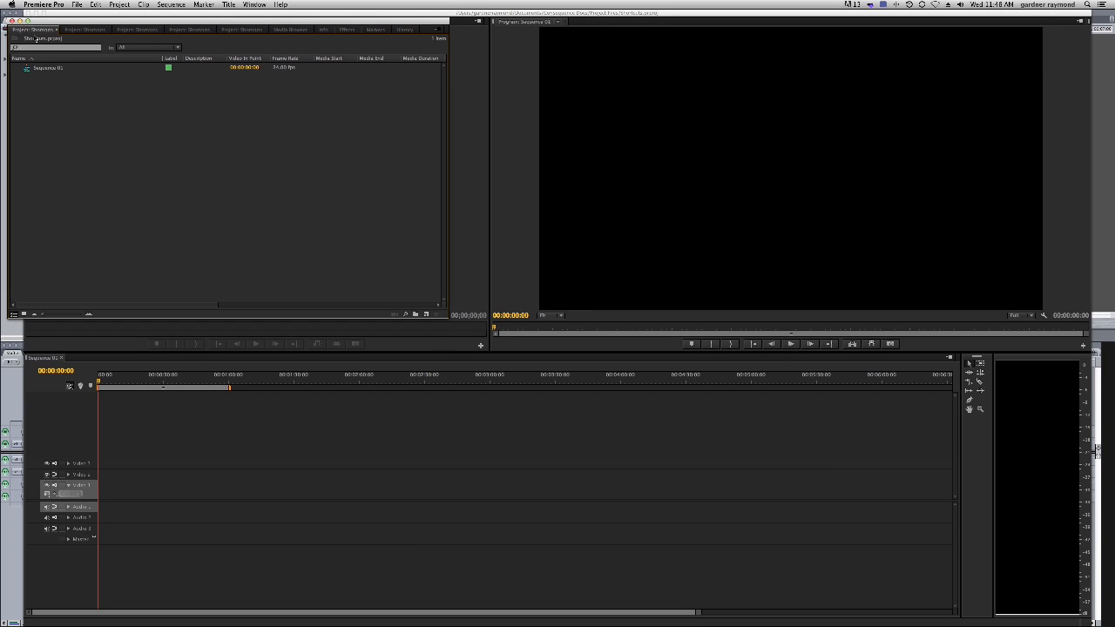
Import the Shortcuts_XML file from the Media Mange folder into the project
double_click(132, 160)
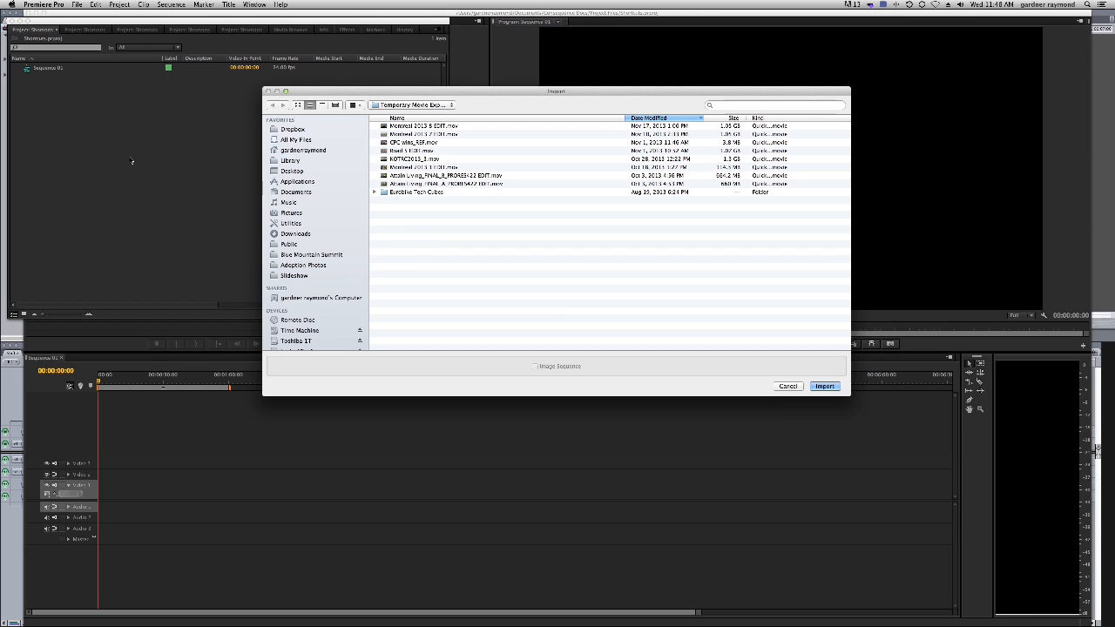
drag(384, 90, 373, 85)
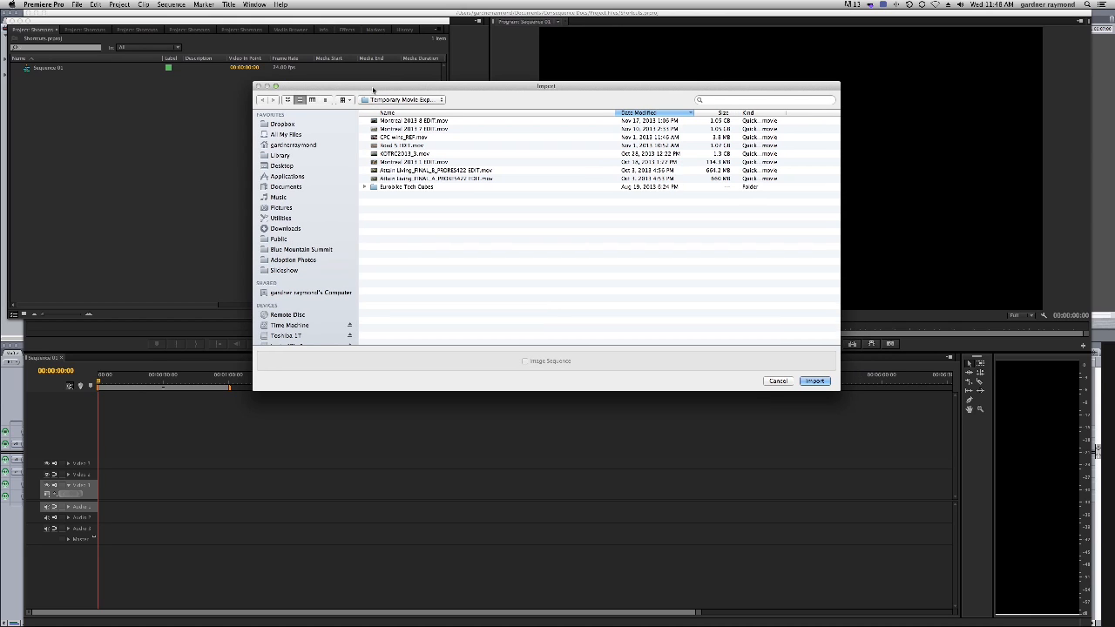
click(406, 100)
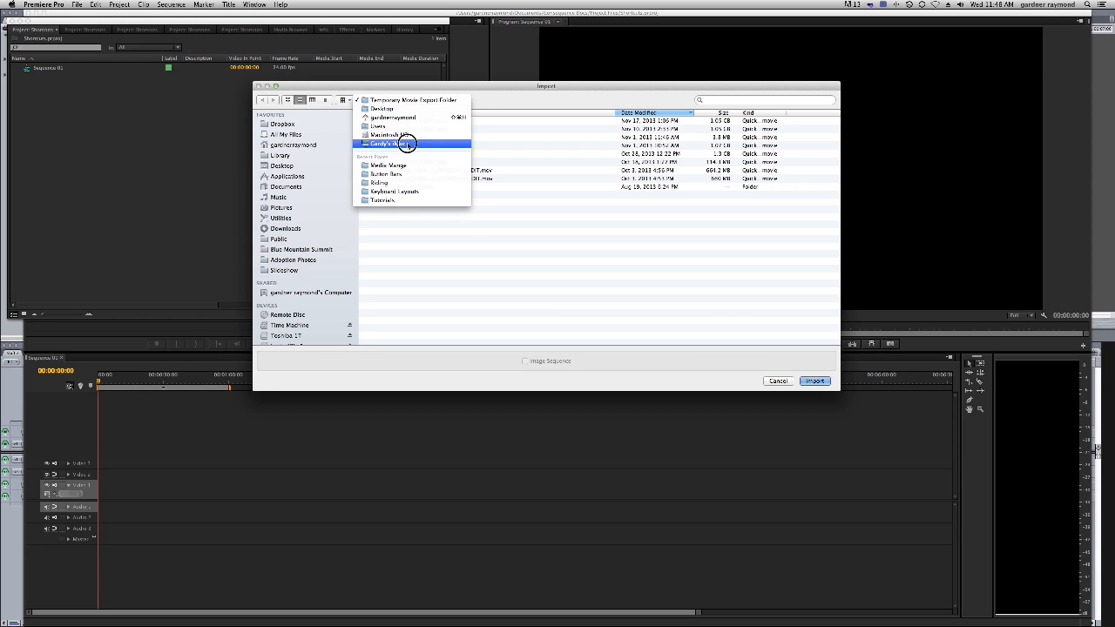
click(389, 165)
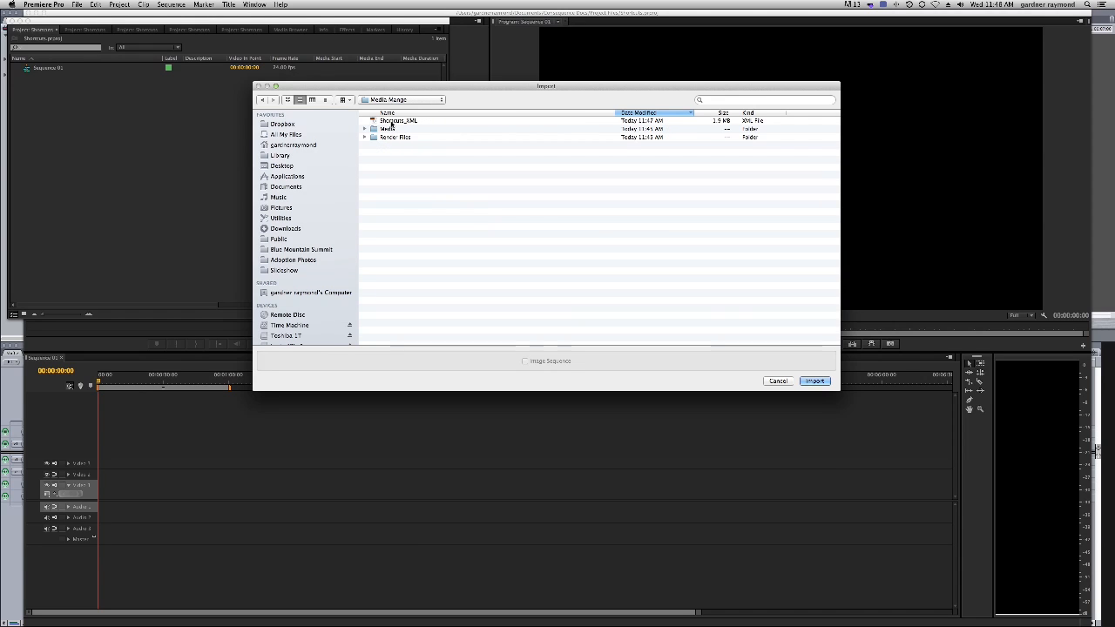
double_click(392, 123)
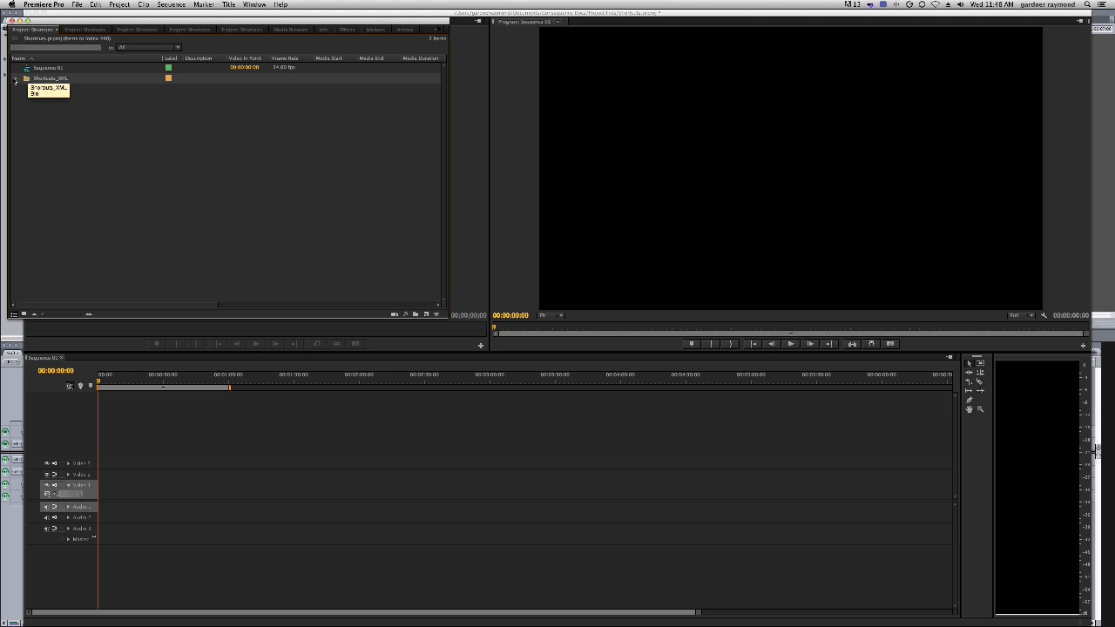
Expand the imported Shortcuts_XML folder and its subfolders to review the sequences and clips
click(15, 79)
click(25, 89)
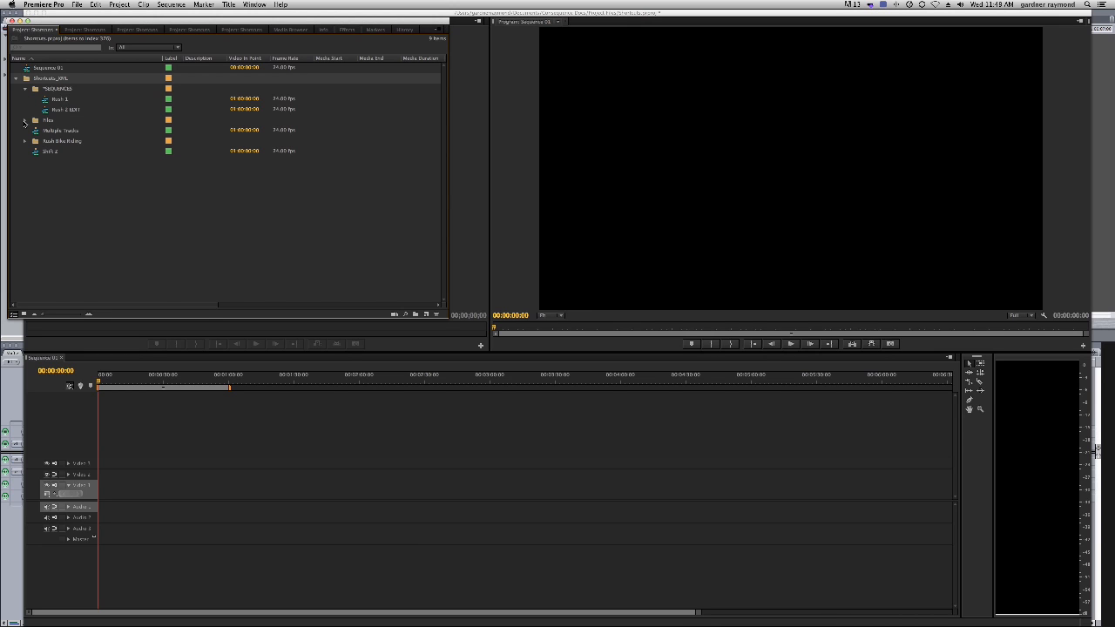
click(26, 120)
click(25, 120)
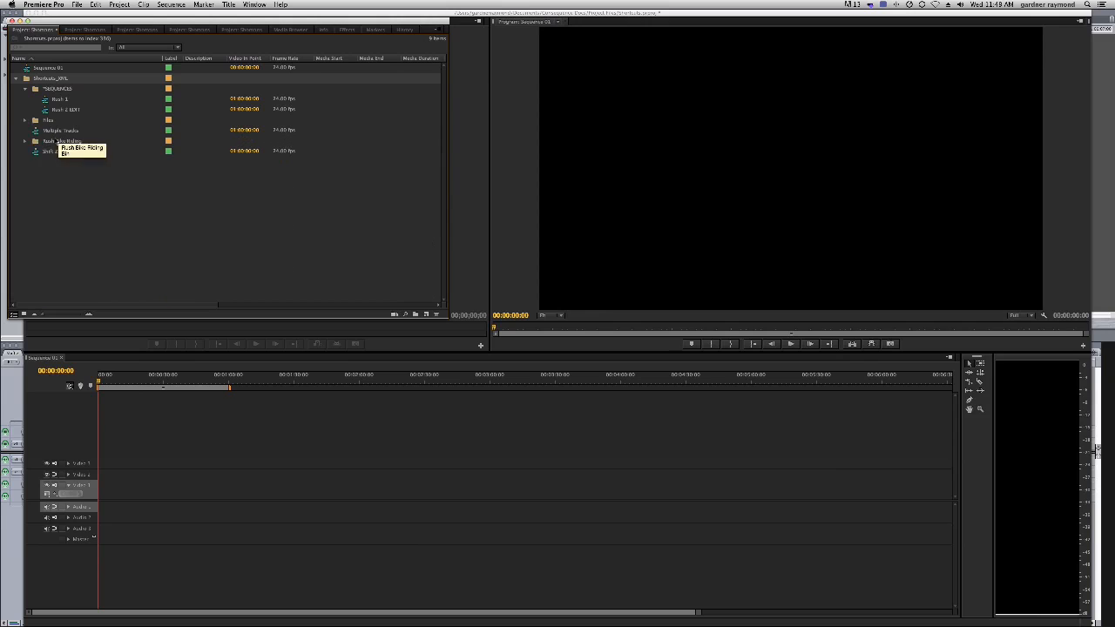
click(26, 141)
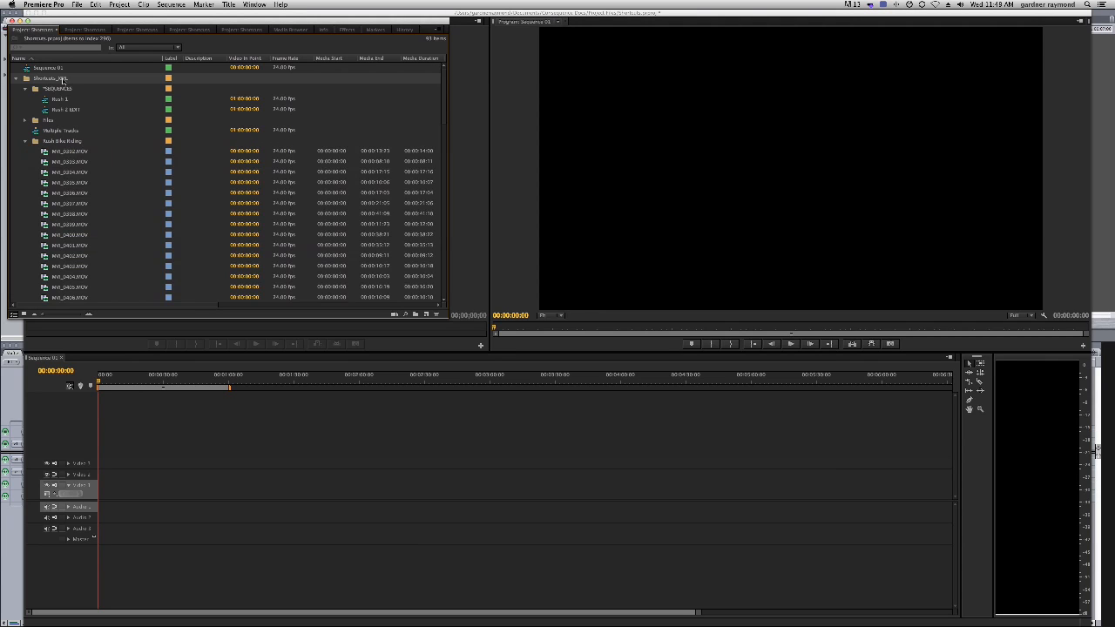
Open a Rush Bike Riding clip in the source viewer and open the imported sequences in the timeline
drag(196, 21, 714, 26)
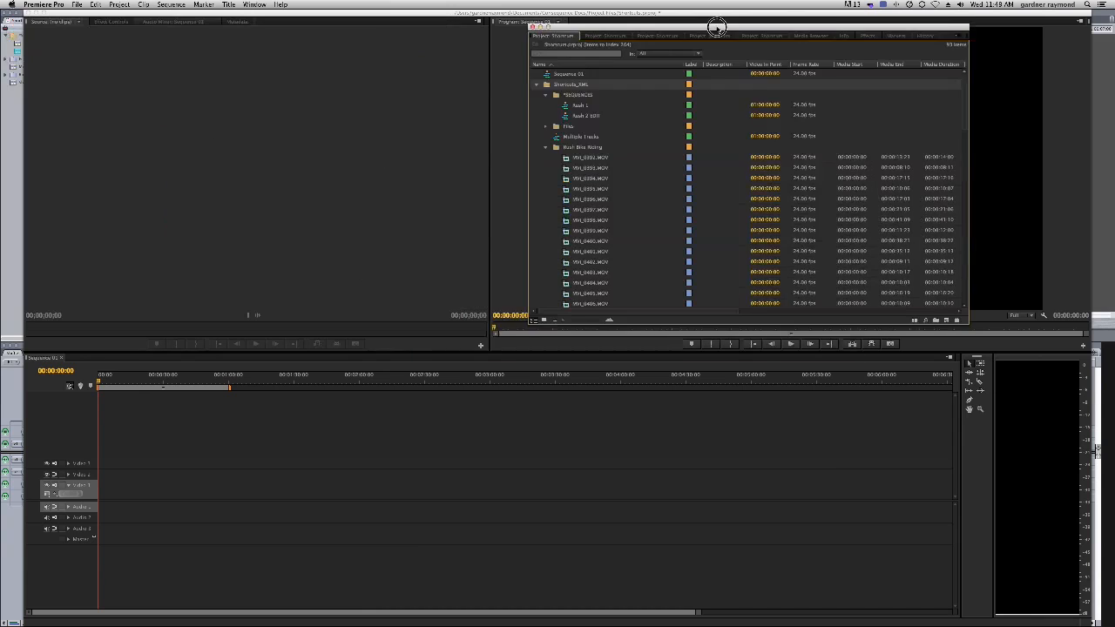
double_click(567, 168)
drag(76, 331, 264, 331)
double_click(576, 114)
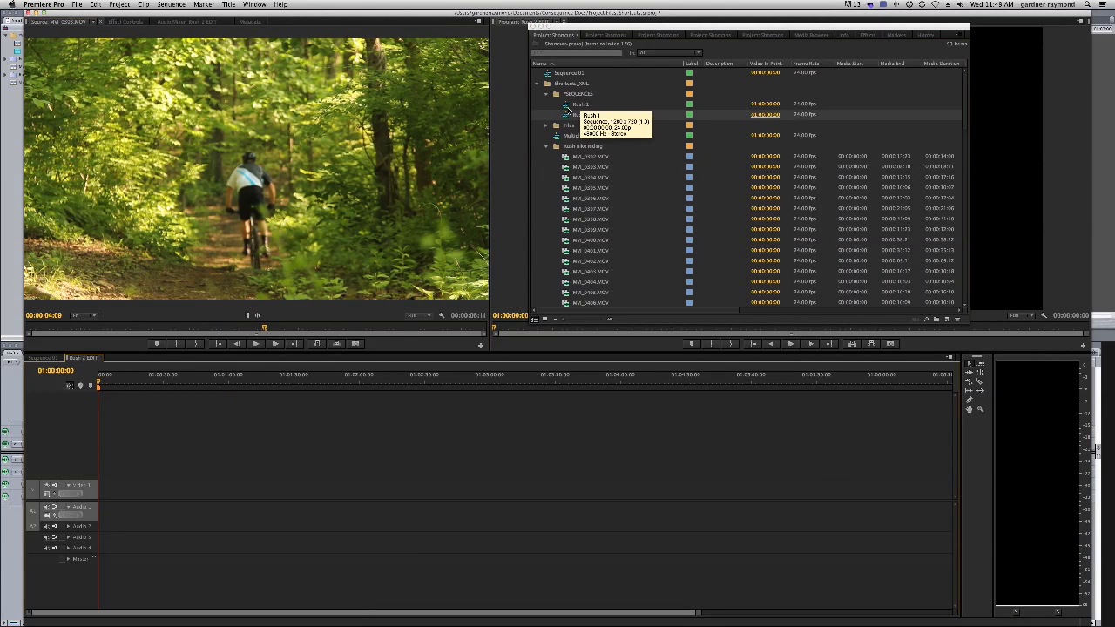
double_click(581, 105)
click(553, 146)
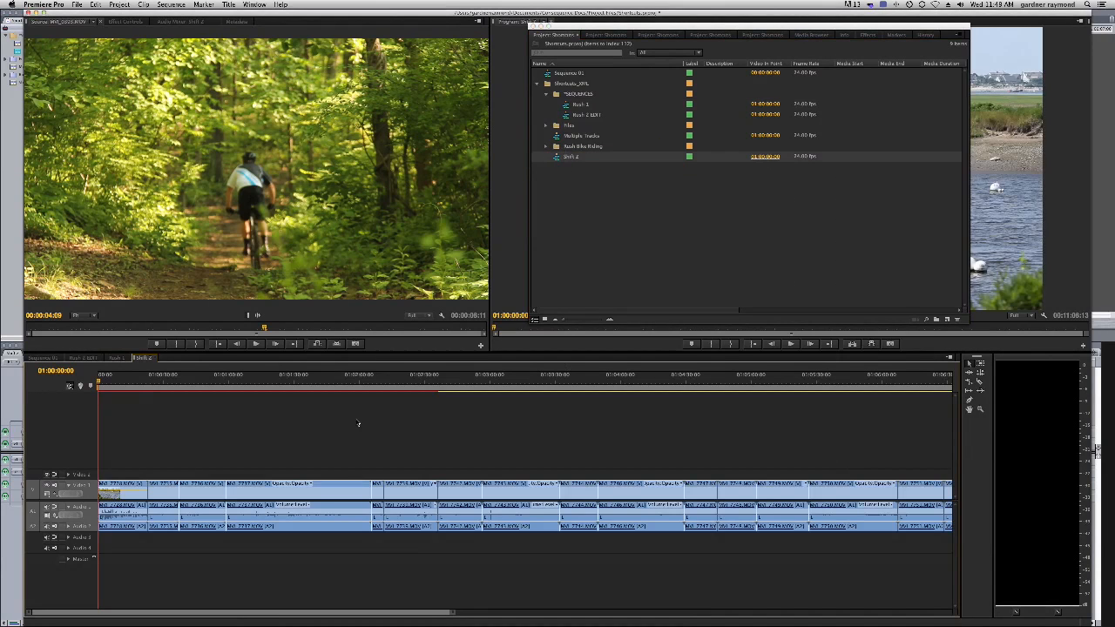
Scrub through the Shift 2 sequence in the timeline to check the imported edit
drag(211, 383, 282, 384)
drag(730, 26, 216, 12)
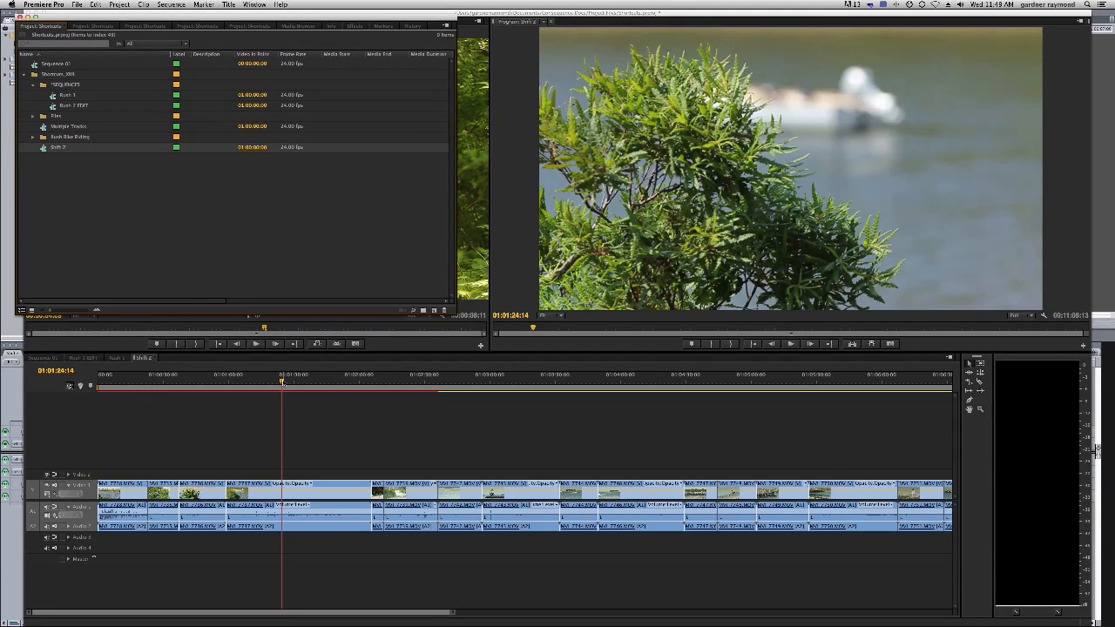
drag(281, 384, 740, 387)
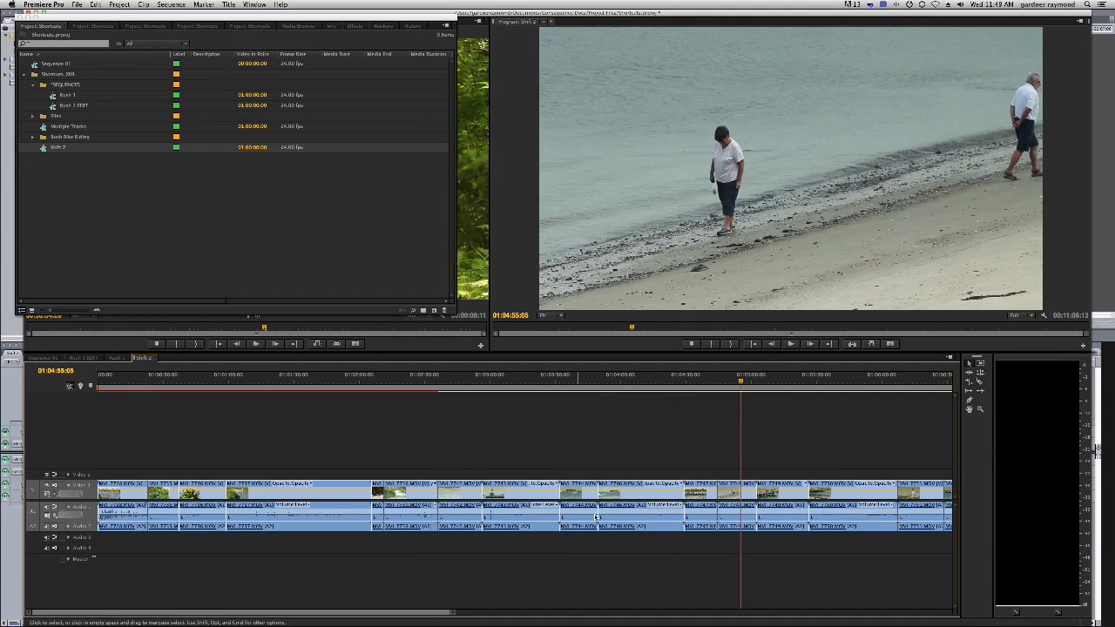